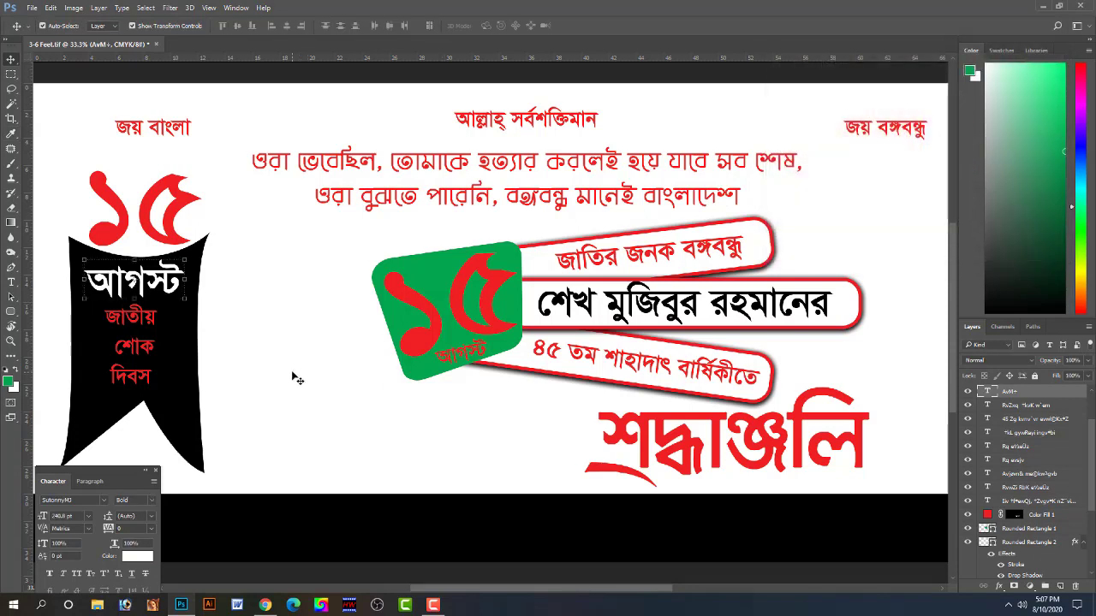
# - Enlarge the three-line "জাতীয় শোক দিবস" text on the black ribbon and set its font size to 180 pt
pyautogui.click(293, 374)
pyautogui.click(149, 319)
pyautogui.hotkey('ctrl', 't')
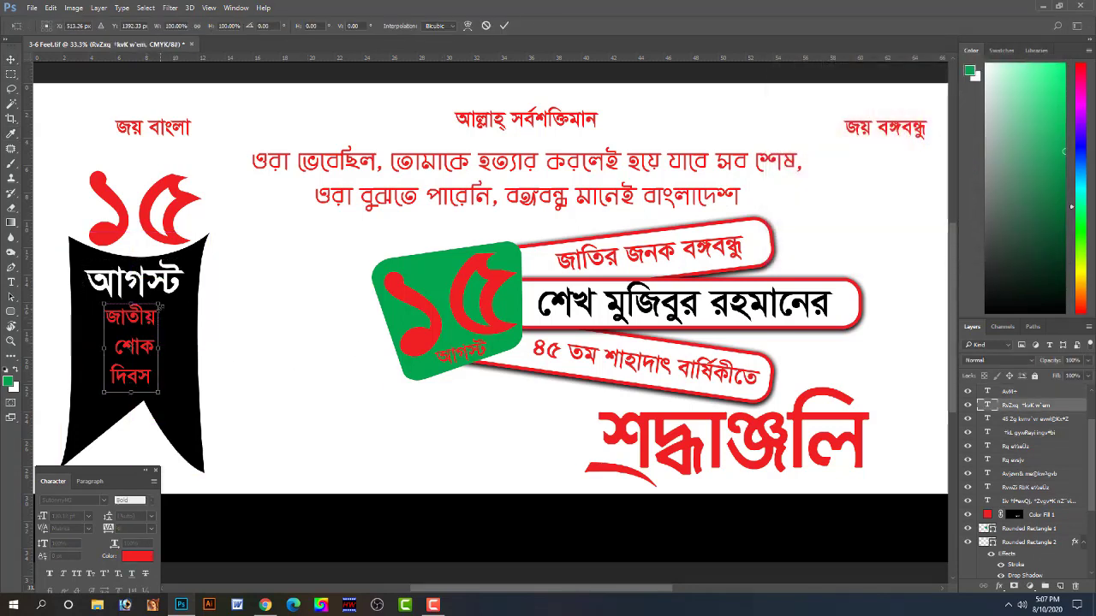
pyautogui.moveTo(160, 303); pyautogui.dragTo(206, 283)
pyautogui.press('Return')
pyautogui.press('t')
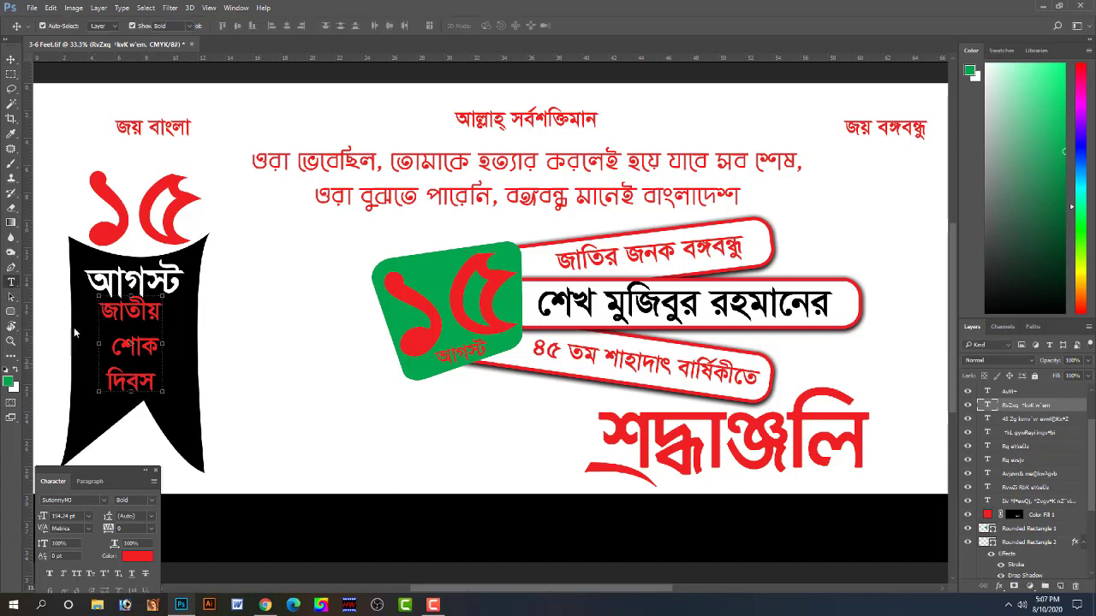
pyautogui.click(137, 351)
pyautogui.hotkey('ctrl', 'a')
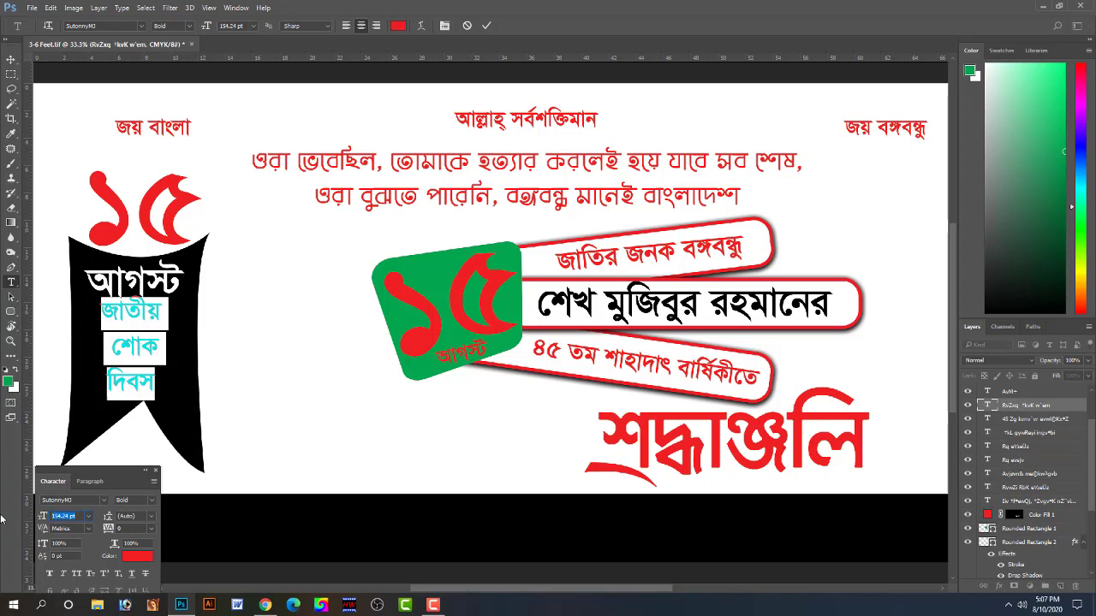
pyautogui.write('100')
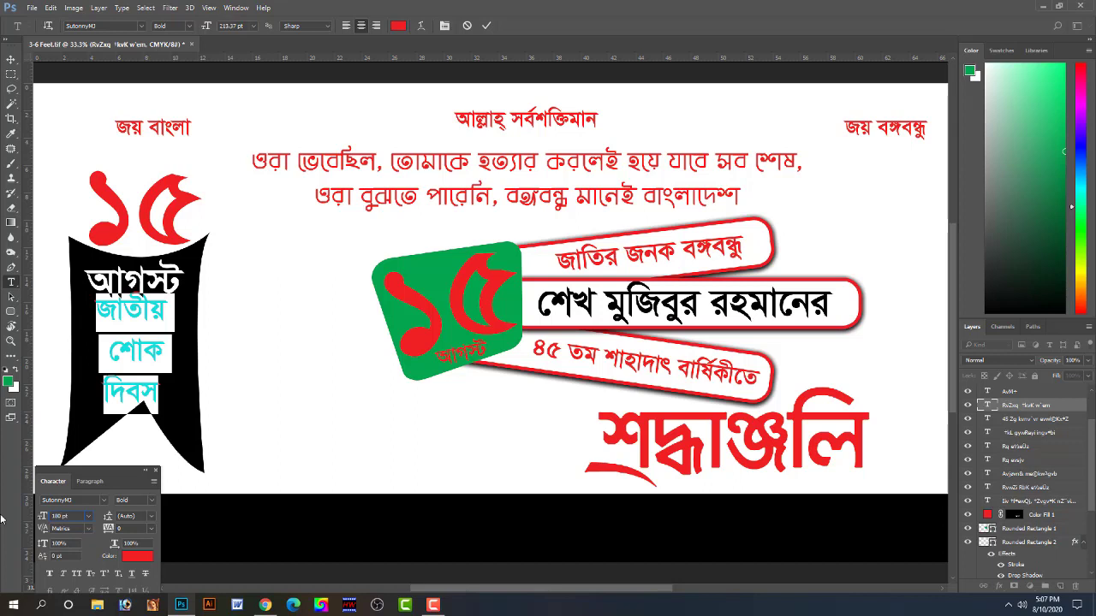
# - Reduce the leading of the "জাতীয় শোক দিবস" text to 141 pt and move the text slightly down the ribbon
pyautogui.write('100')
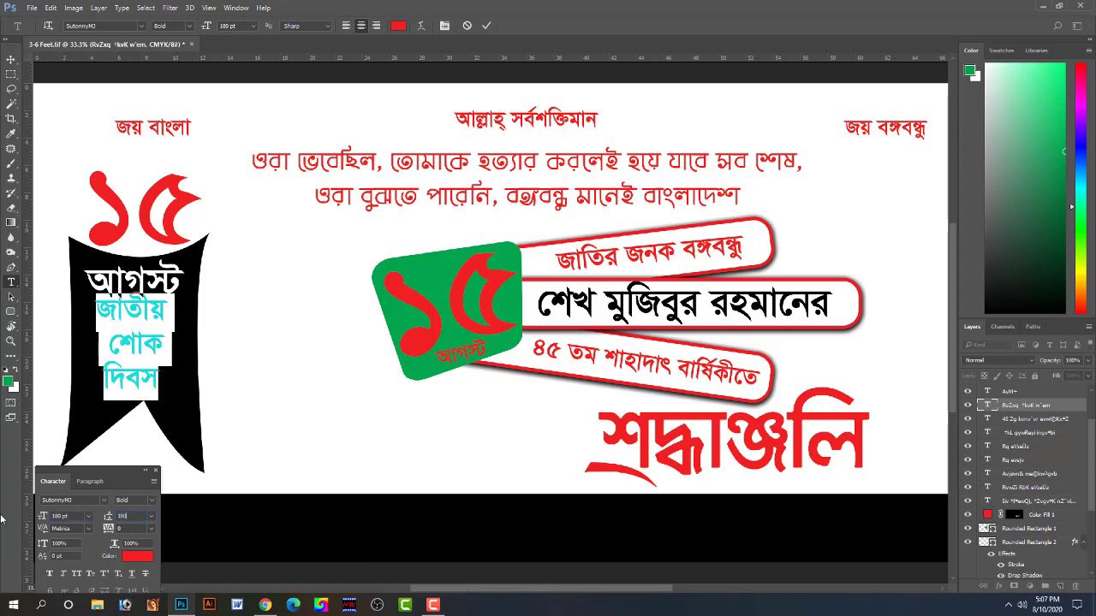
pyautogui.press('Up')
pyautogui.press('Up')
pyautogui.press('Up')
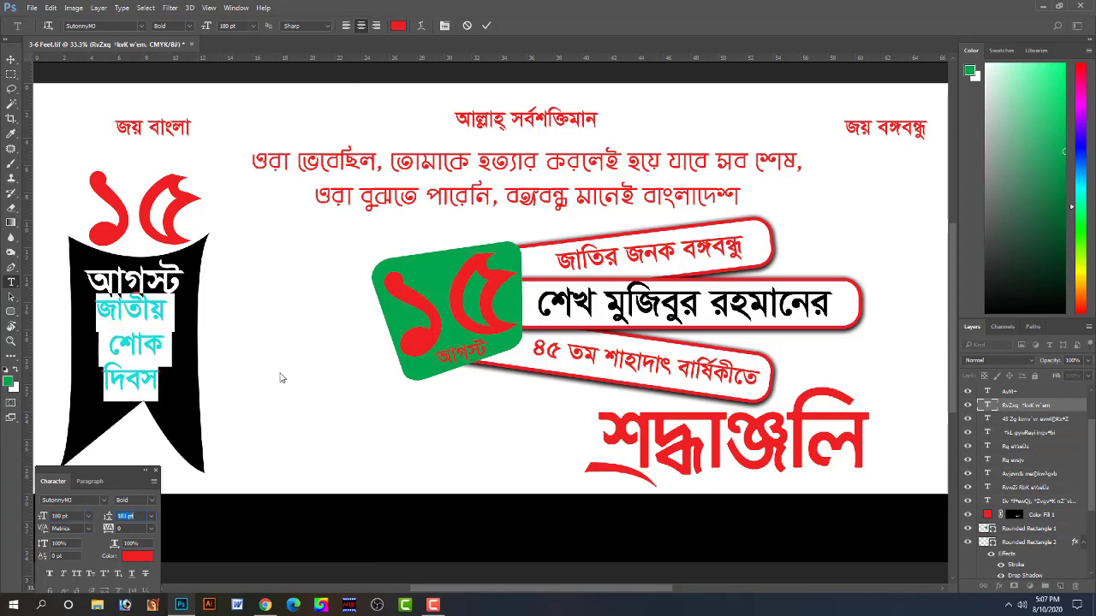
pyautogui.press('Up')
pyautogui.press('Up')
pyautogui.press('Up')
pyautogui.press('Up')
pyautogui.press('Down')
pyautogui.press('Down')
pyautogui.press('Down')
pyautogui.press('Down')
pyautogui.press('Down')
pyautogui.press('Down')
pyautogui.press('Down')
pyautogui.press('Down')
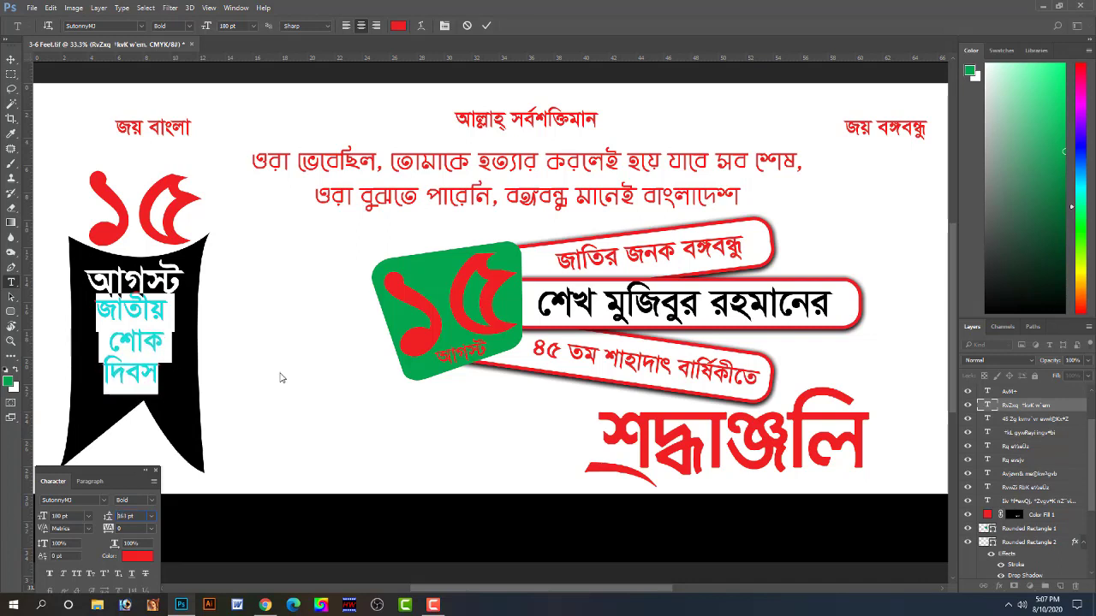
pyautogui.press('Down')
pyautogui.press('Down')
pyautogui.press('Down')
pyautogui.press('Down')
pyautogui.press('Down')
pyautogui.press('Down')
pyautogui.press('Down')
pyautogui.press('Down')
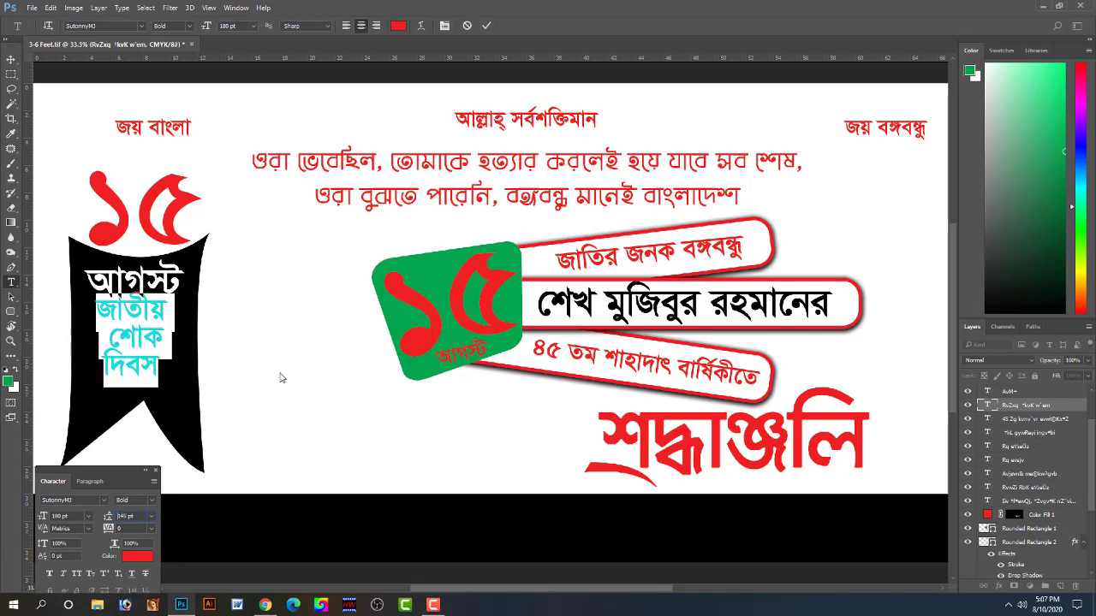
pyautogui.press('Up')
pyautogui.click(11, 59)
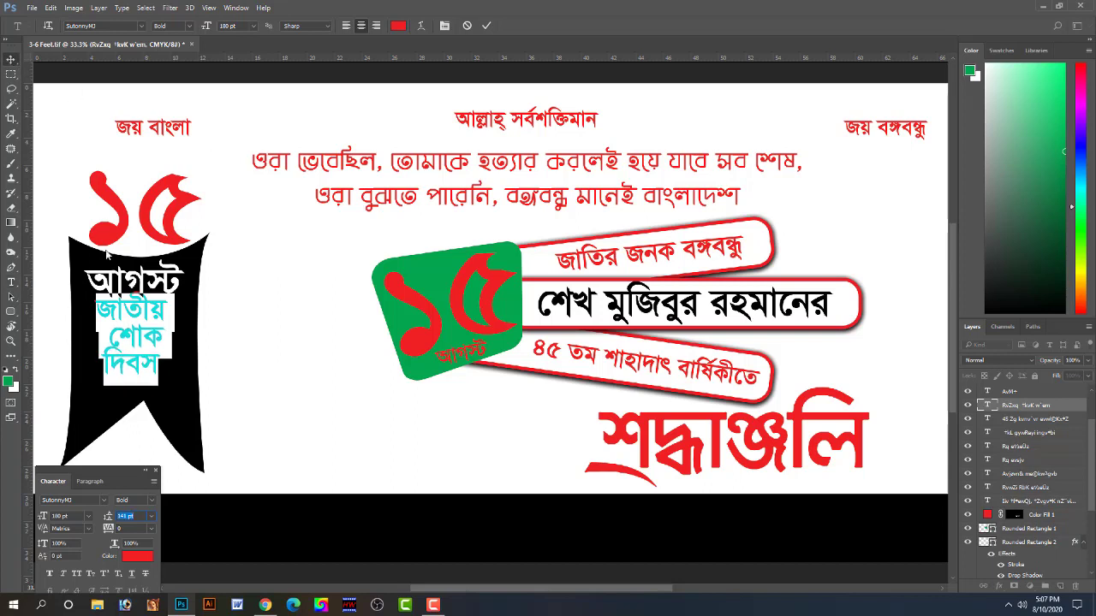
pyautogui.moveTo(161, 346); pyautogui.dragTo(162, 356)
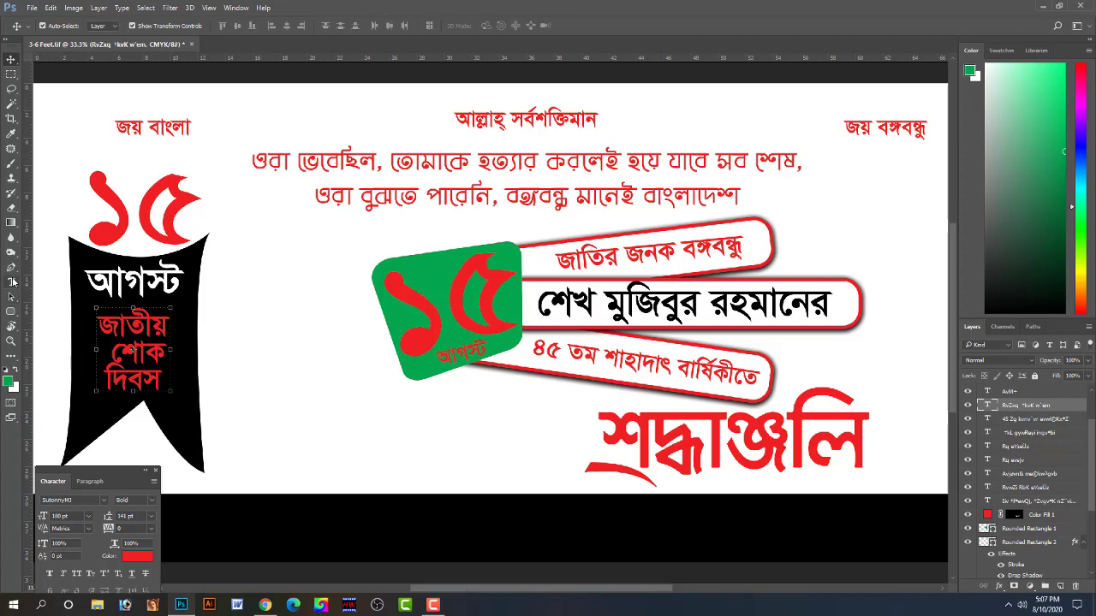
# - Set the "জাতীয় শোক দিবস" text's tracking to 20 and its leading to 163.52 pt
pyautogui.click(11, 282)
pyautogui.click(147, 337)
pyautogui.hotkey('ctrl', 'a')
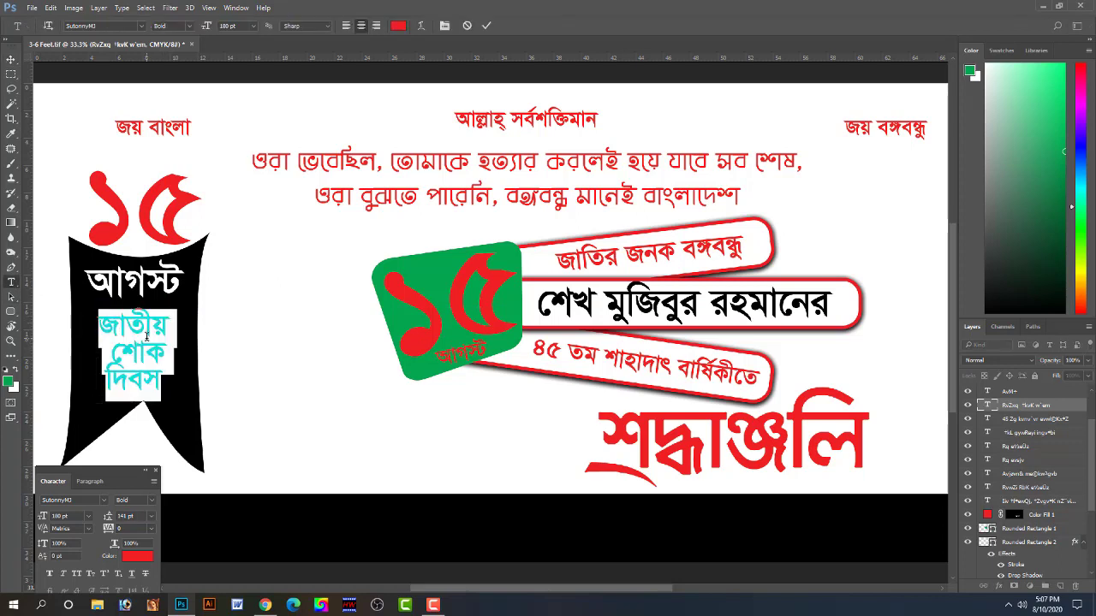
pyautogui.hotkey('alt', 'Right')
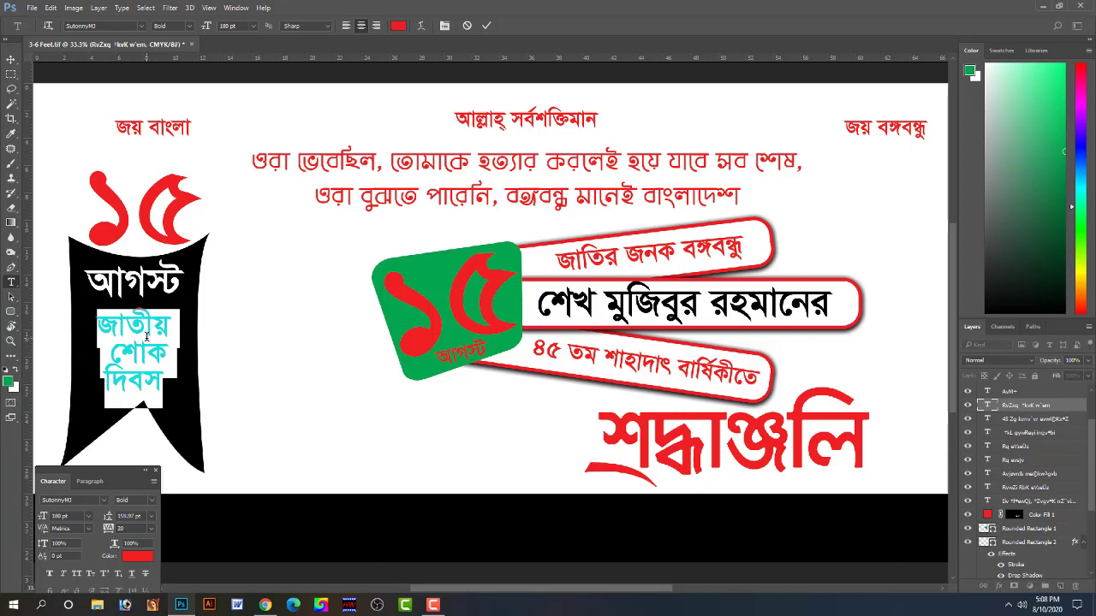
pyautogui.hotkey('alt', 'Down')
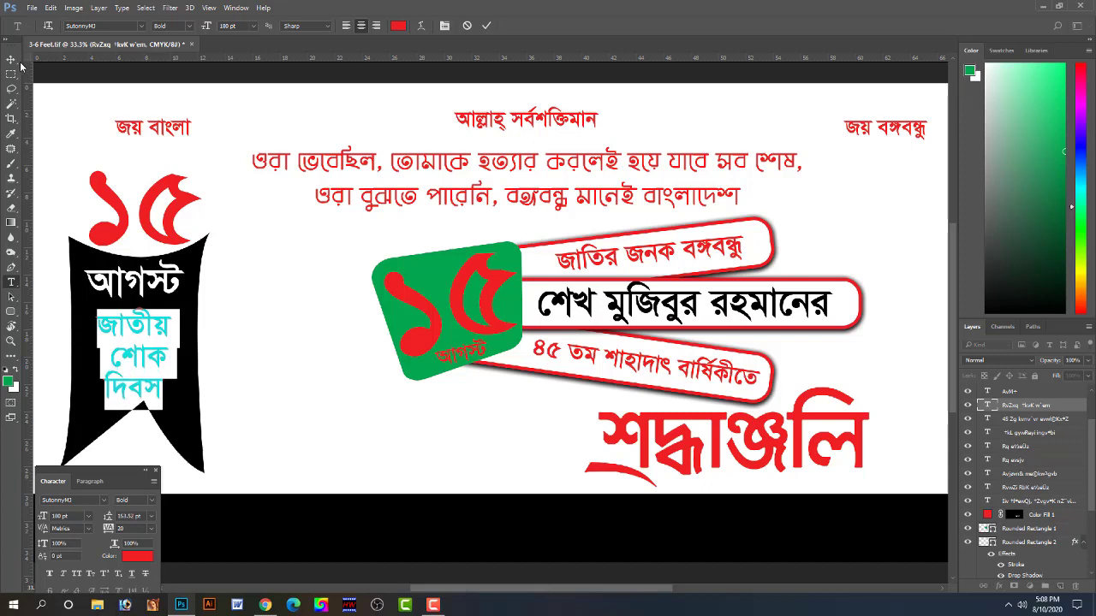
pyautogui.click(11, 59)
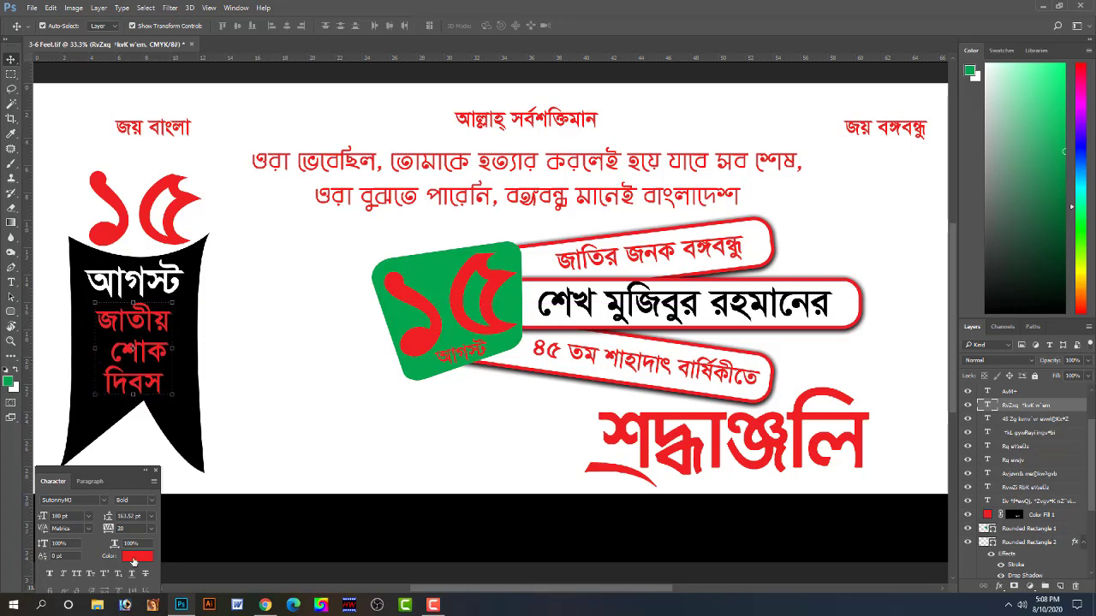
# - Recolor the "জাতীয় শোক দিবস" text white by sampling the banner's white background
pyautogui.click(133, 559)
pyautogui.click(317, 393)
pyautogui.press('Return')
pyautogui.click(284, 358)
# - Recolor the "আগস্ট" text on the ribbon red by sampling the ১৫ numeral above it
pyautogui.click(137, 282)
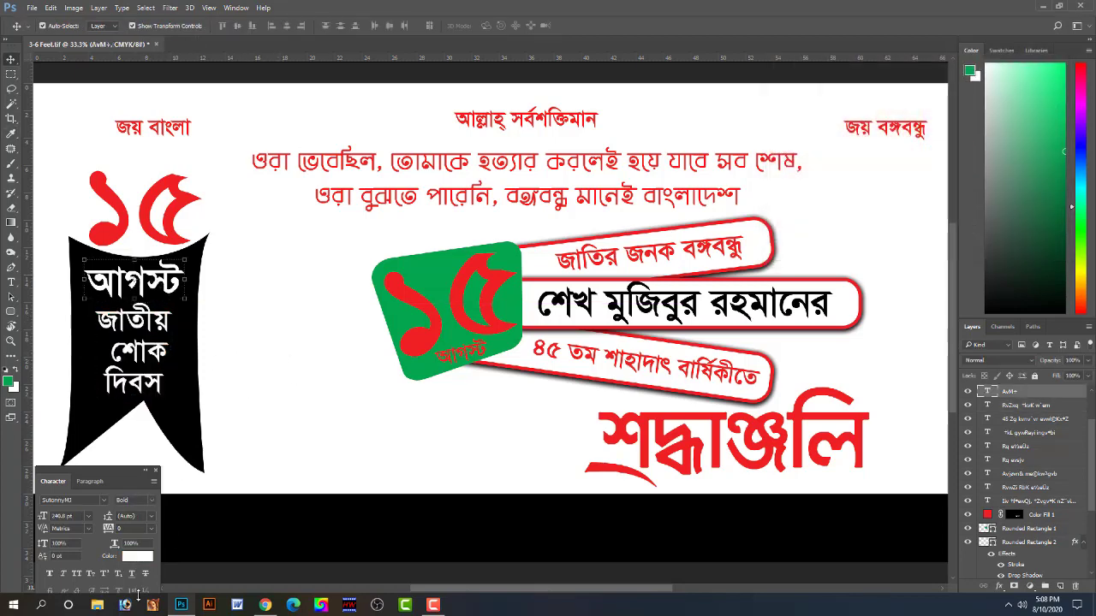
pyautogui.click(137, 556)
pyautogui.click(107, 231)
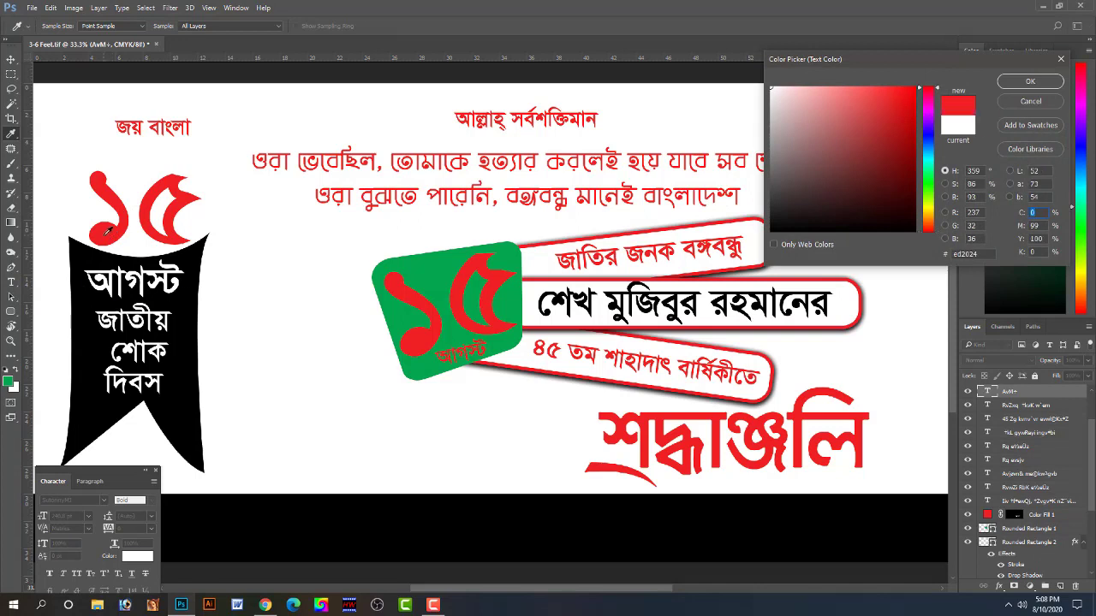
pyautogui.press('Return')
pyautogui.press('v')
pyautogui.click(286, 395)
pyautogui.click(154, 353)
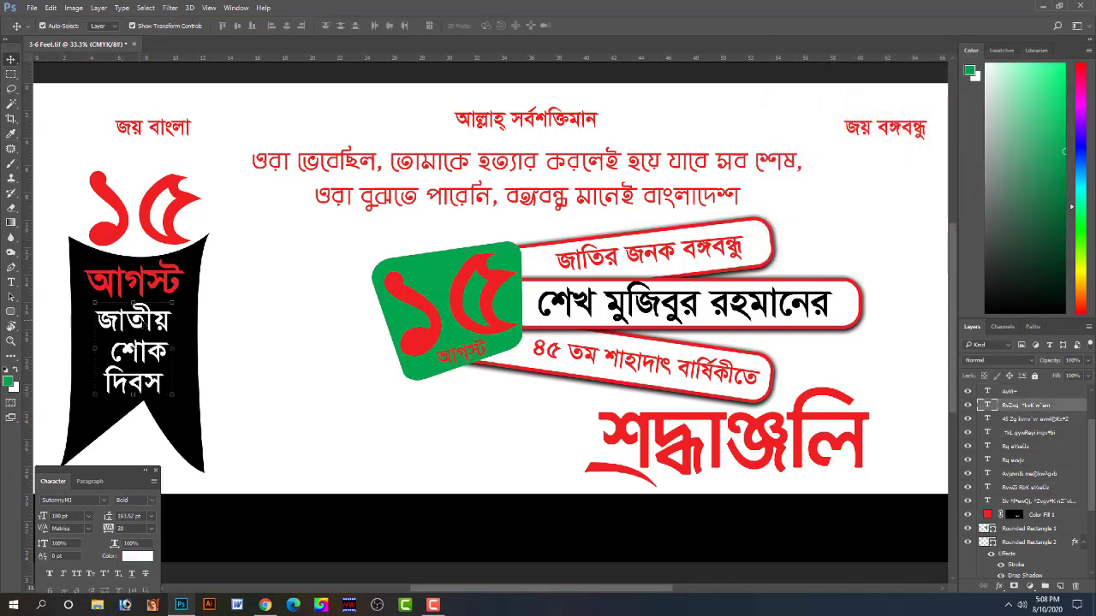
pyautogui.click(269, 397)
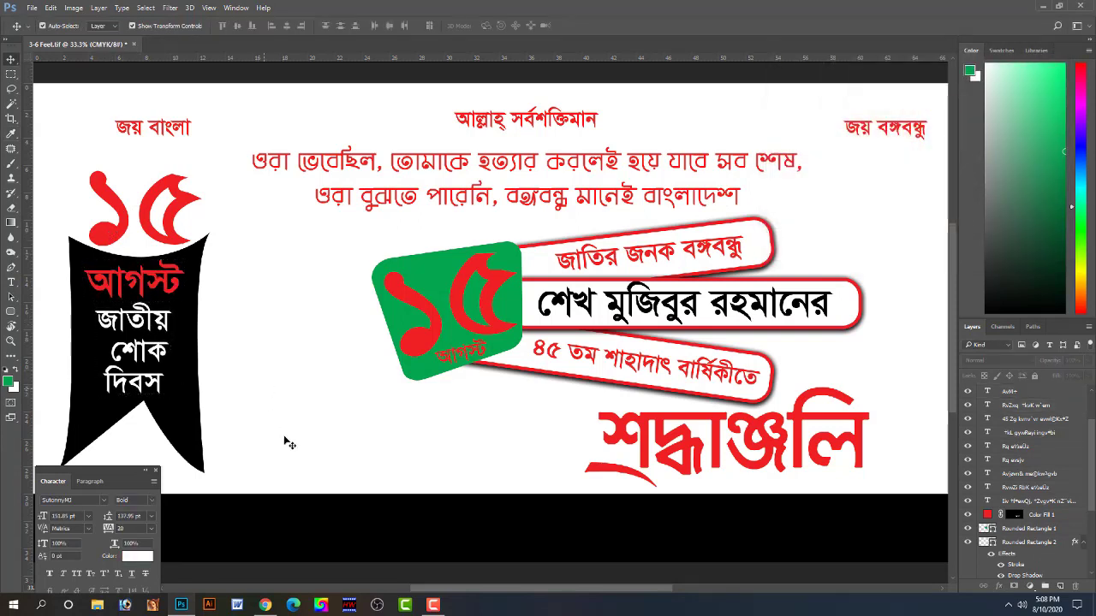
# - Distort the black ribbon by pulling its lower-right corner slightly outward and down
pyautogui.keyDown('ctrl'); pyautogui.keyDown('alt'); pyautogui.click(300, 411); pyautogui.keyUp('alt'); pyautogui.keyUp('ctrl')
pyautogui.keyDown('ctrl'); pyautogui.click(300, 414); pyautogui.keyUp('ctrl')
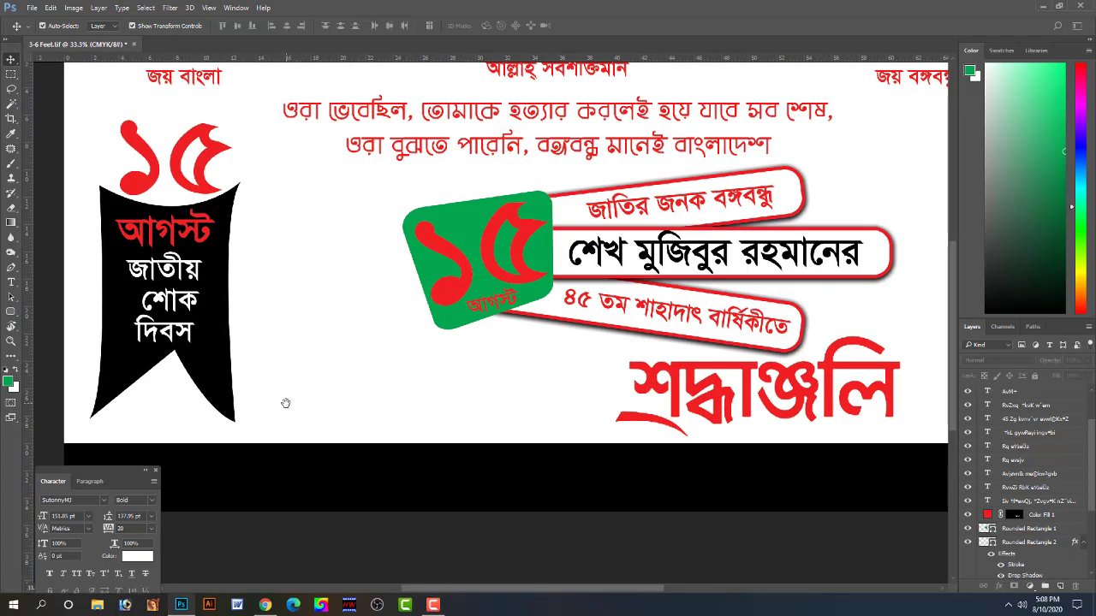
pyautogui.click(231, 409)
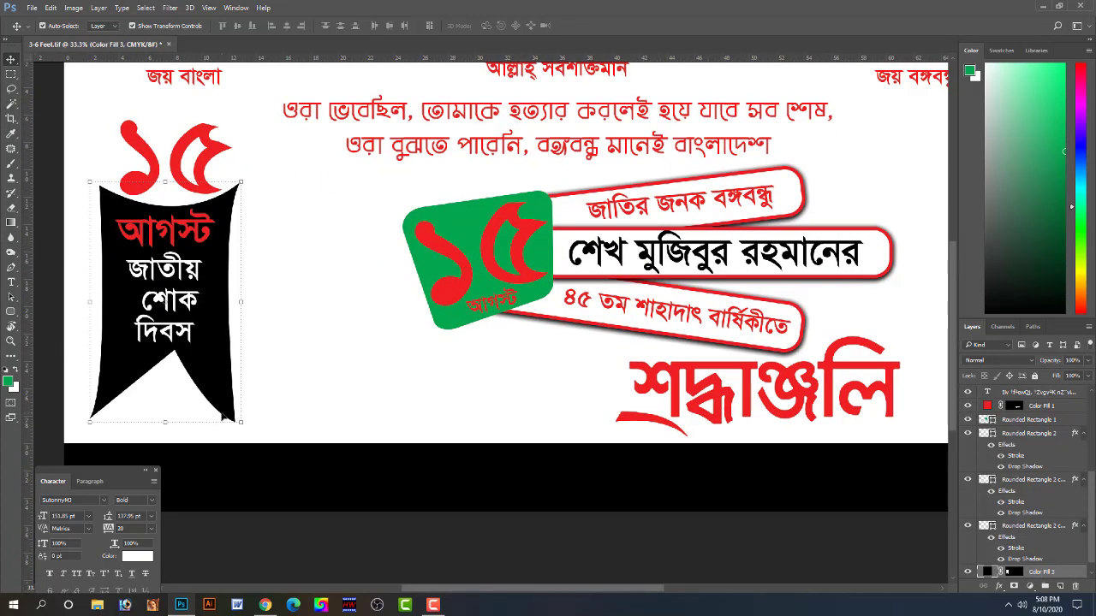
pyautogui.press('ctrl')
pyautogui.moveTo(241, 423)
pyautogui.mouseDown()
pyautogui.moveTo(262, 428)
pyautogui.moveTo(256, 436)
pyautogui.mouseUp()
pyautogui.press('Return')
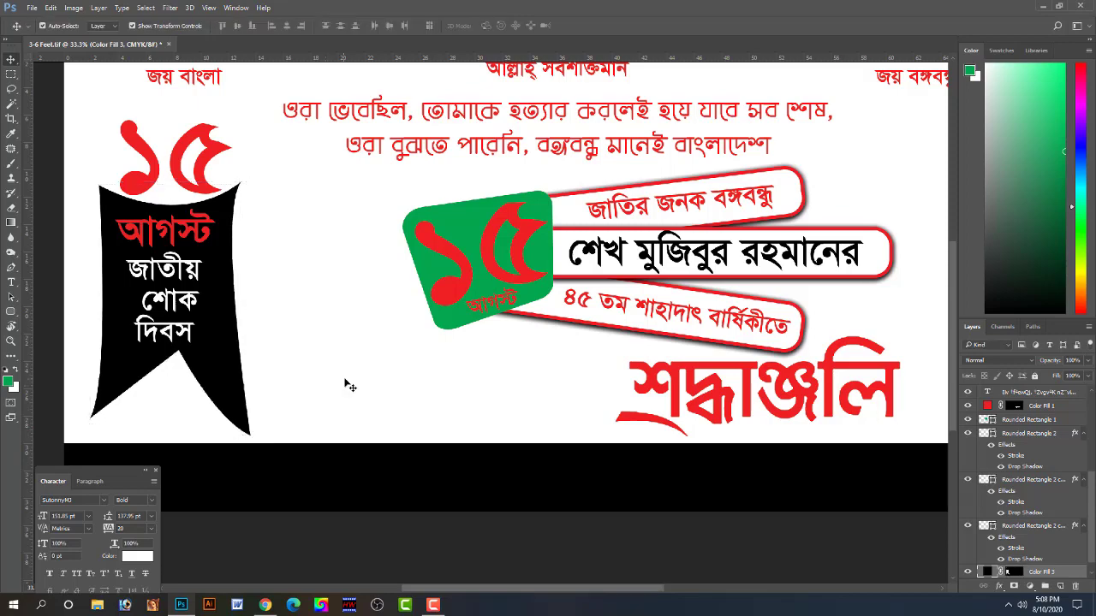
pyautogui.keyDown('alt'); pyautogui.click(232, 255); pyautogui.keyUp('alt')
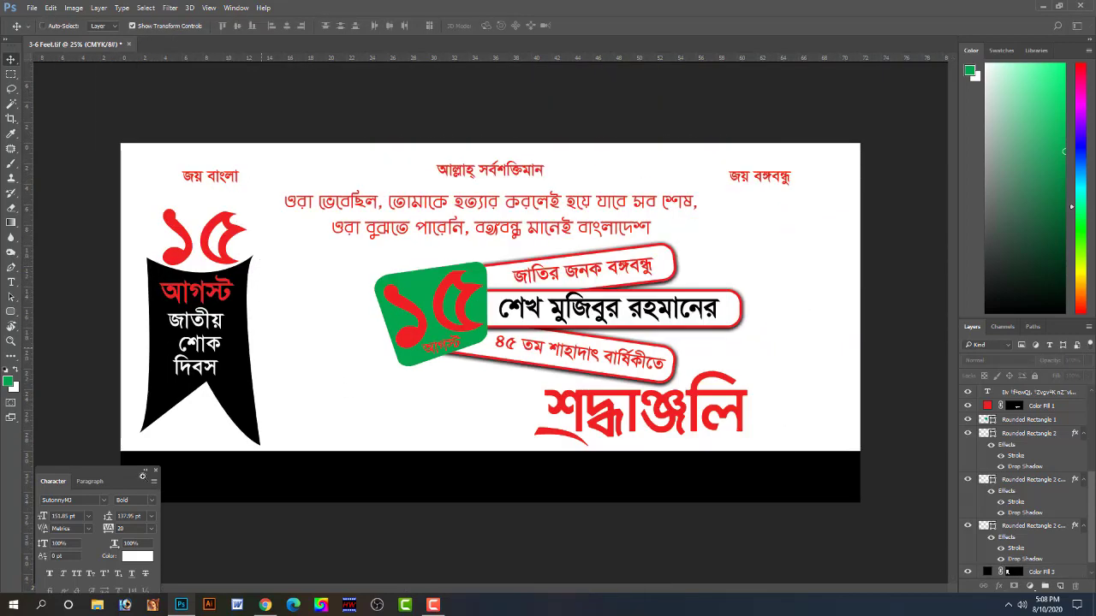
# - Switch to Chrome and open google.com in a new tab
pyautogui.click(264, 605)
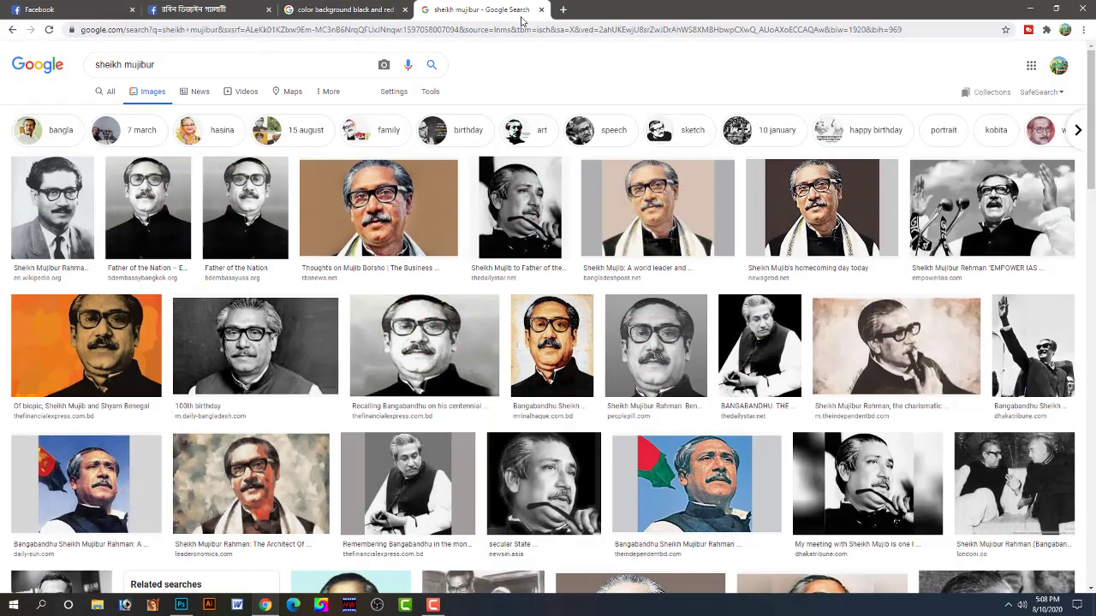
pyautogui.click(563, 10)
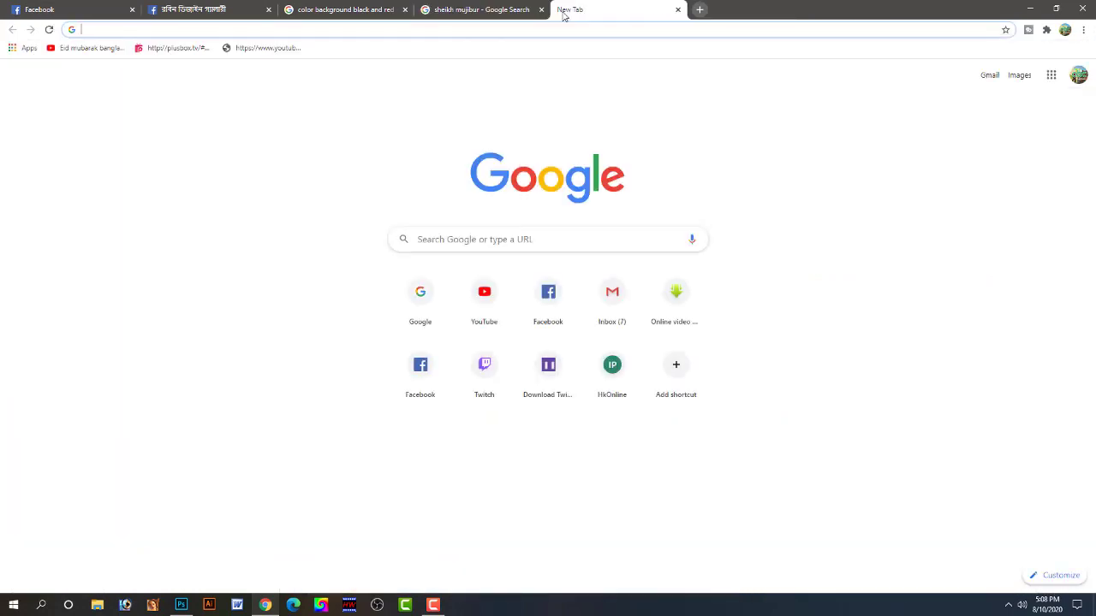
pyautogui.write('google.com')
pyautogui.press('Return')
# - Search Google for "color ded blade"
pyautogui.write('de')
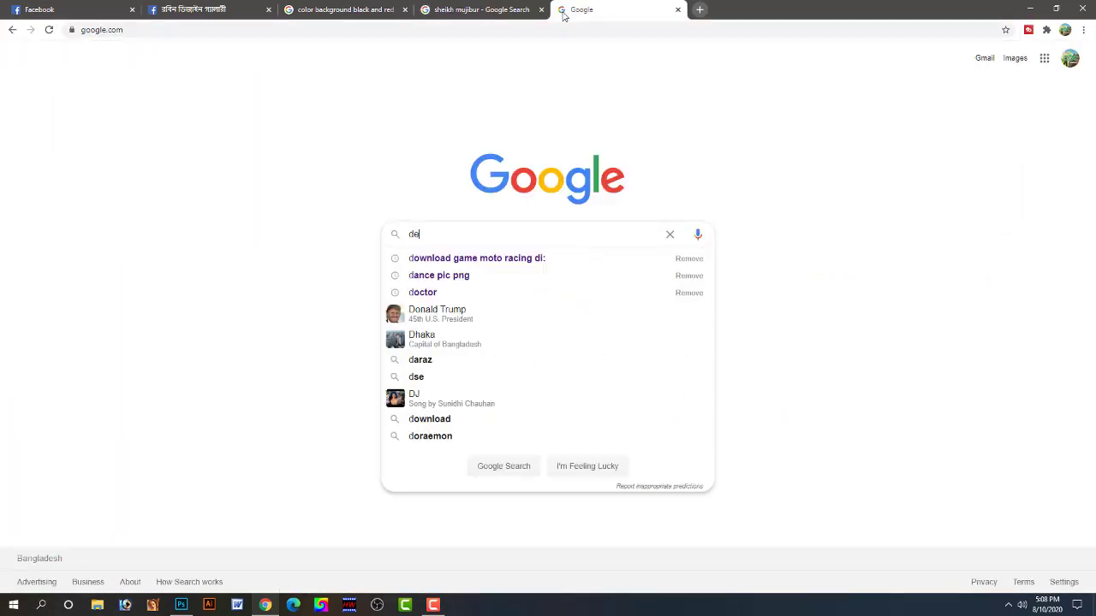
pyautogui.press('BackSpace')
pyautogui.press('BackSpace')
pyautogui.write('co')
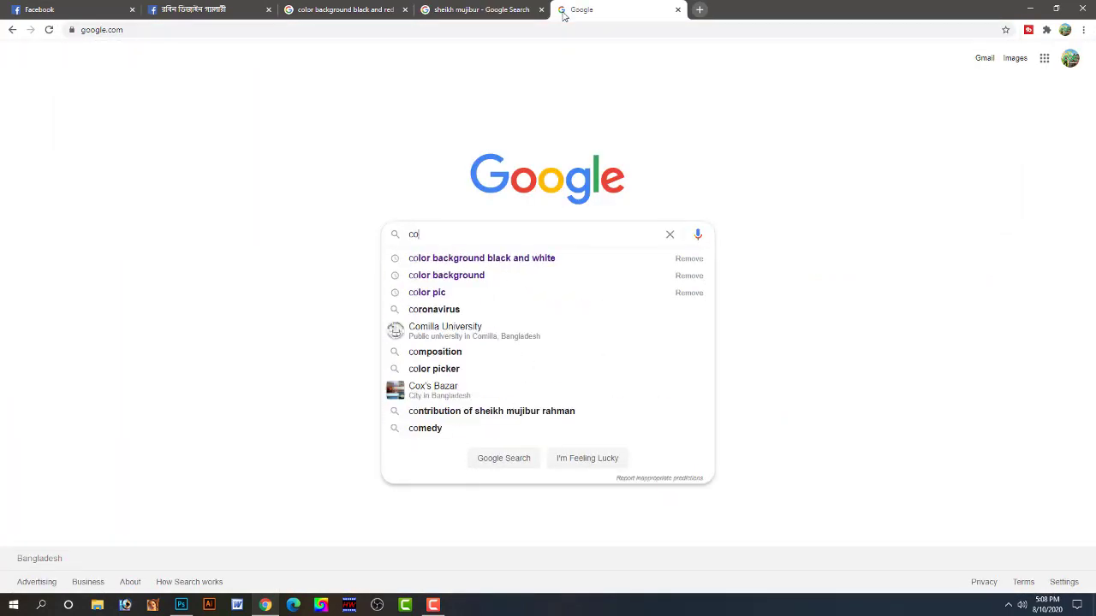
pyautogui.write('lor de')
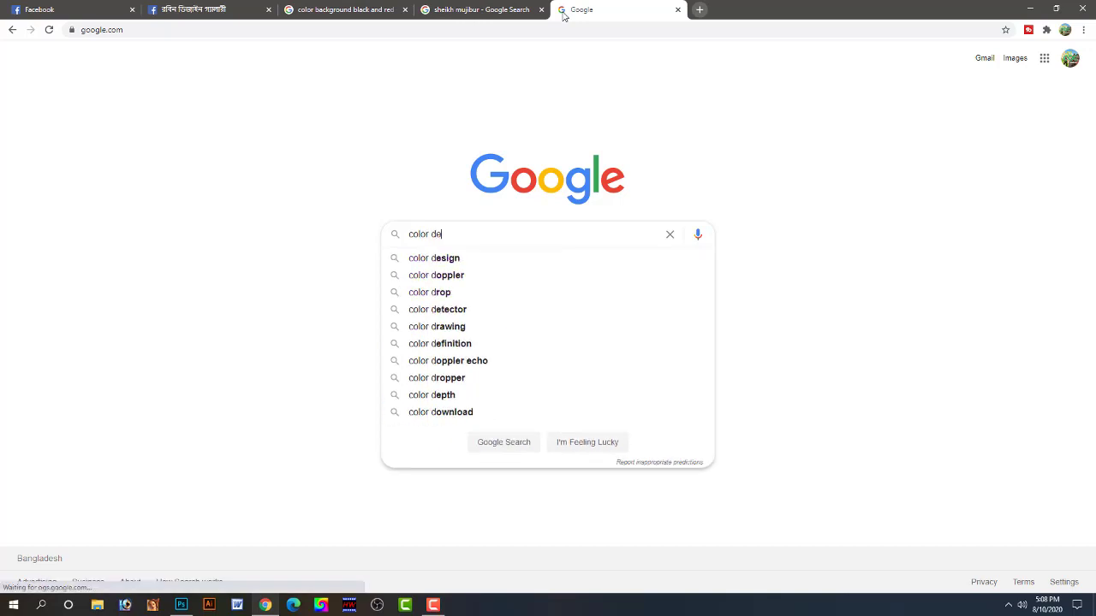
pyautogui.write('d ')
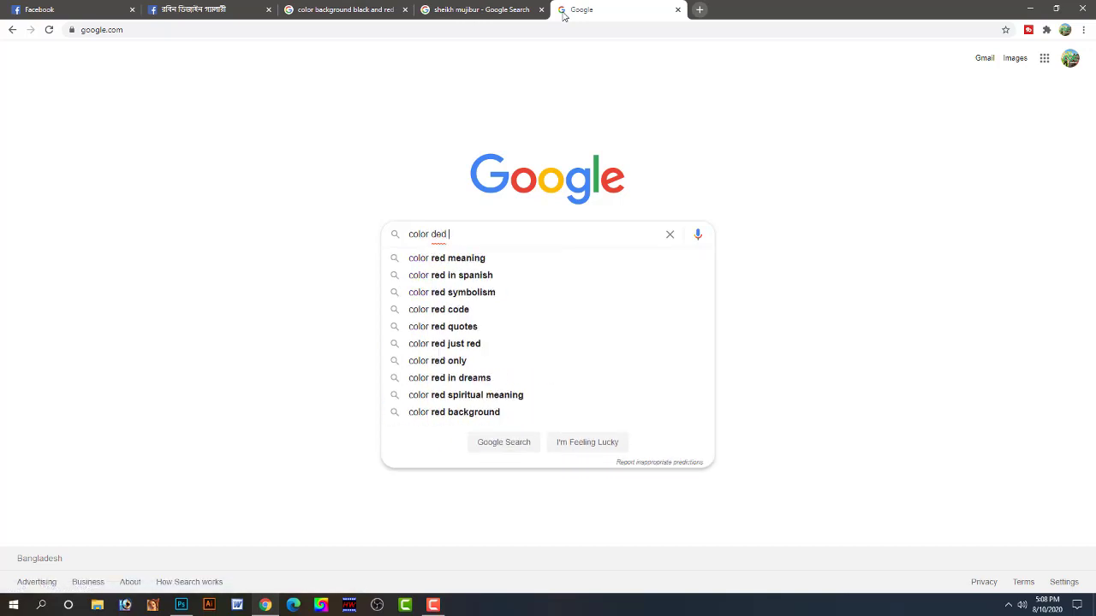
pyautogui.write('b')
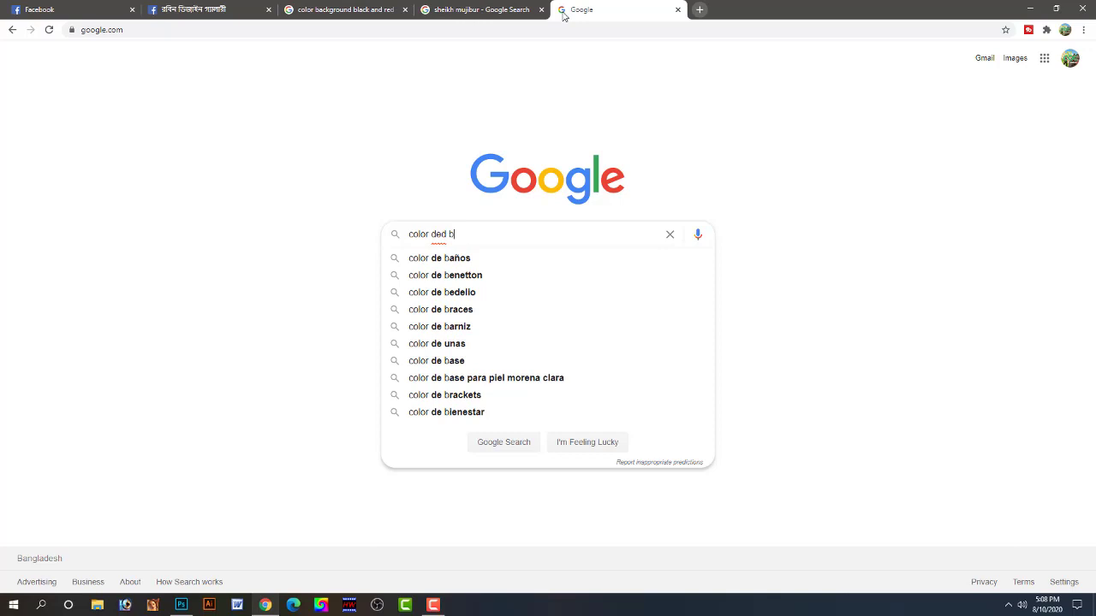
pyautogui.write('l')
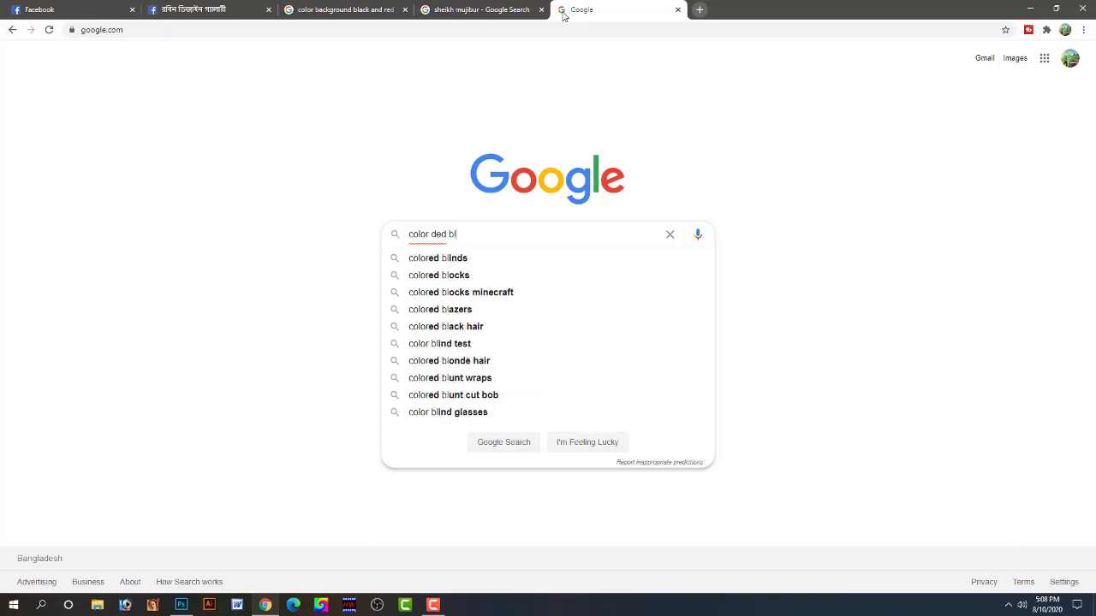
pyautogui.write('ad')
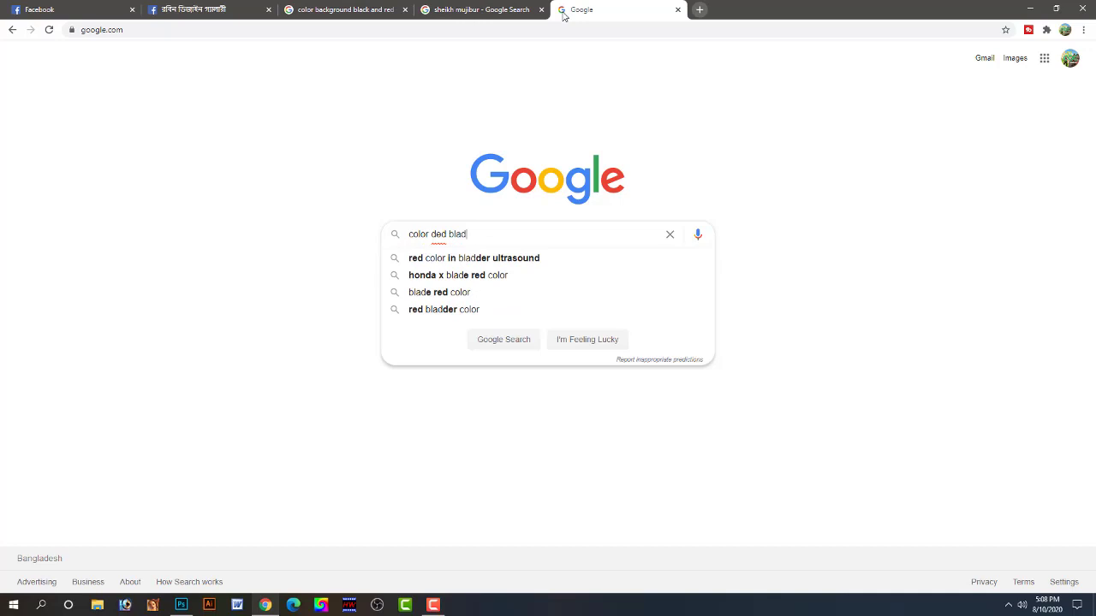
pyautogui.write('e')
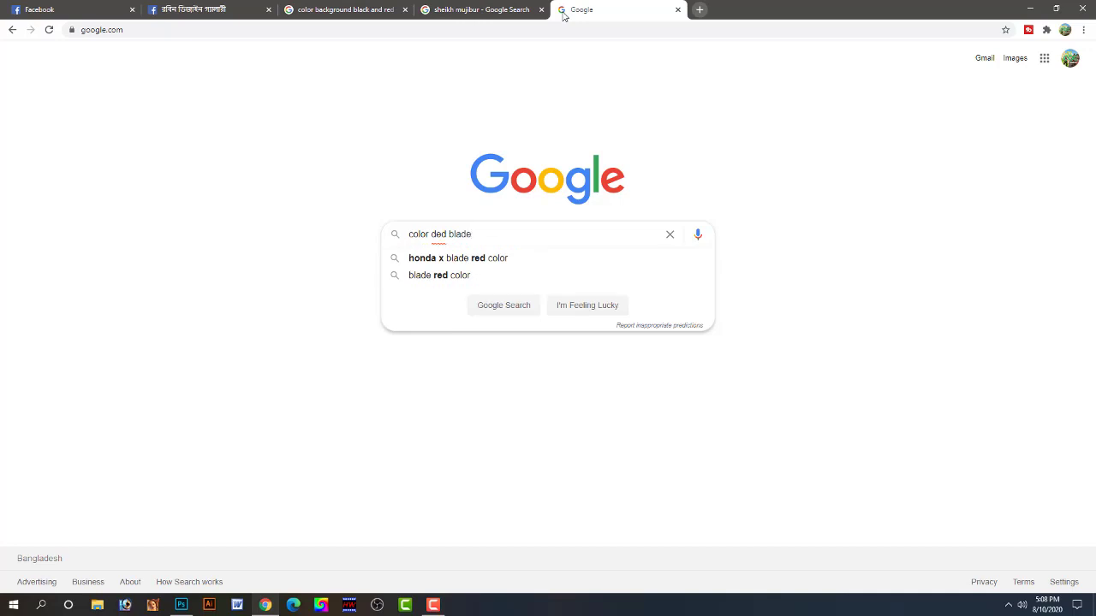
pyautogui.press('Return')
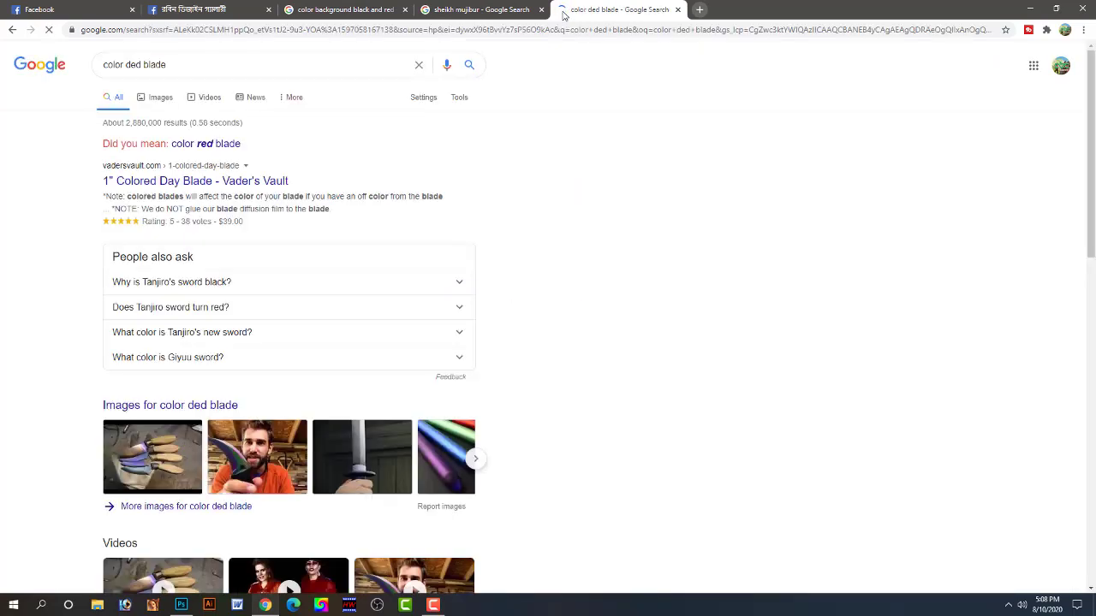
# - Change the Google search query to "color red"
pyautogui.click(206, 65)
pyautogui.press('BackSpace')
pyautogui.press('BackSpace')
pyautogui.press('BackSpace')
pyautogui.press('BackSpace')
pyautogui.press('BackSpace')
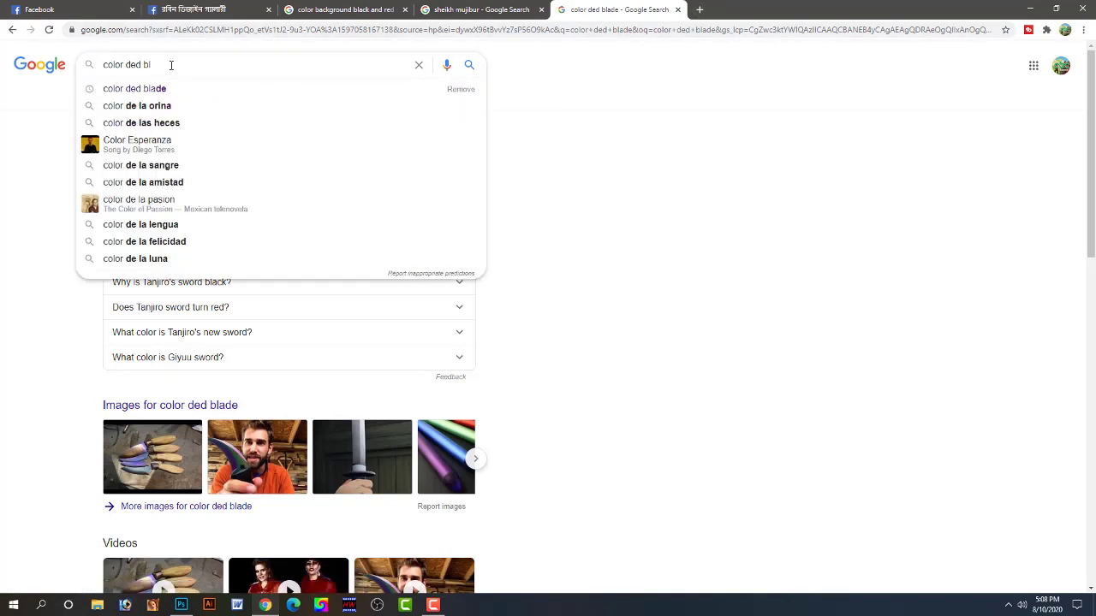
pyautogui.press('BackSpace')
pyautogui.press('BackSpace')
pyautogui.press('BackSpace')
pyautogui.press('BackSpace')
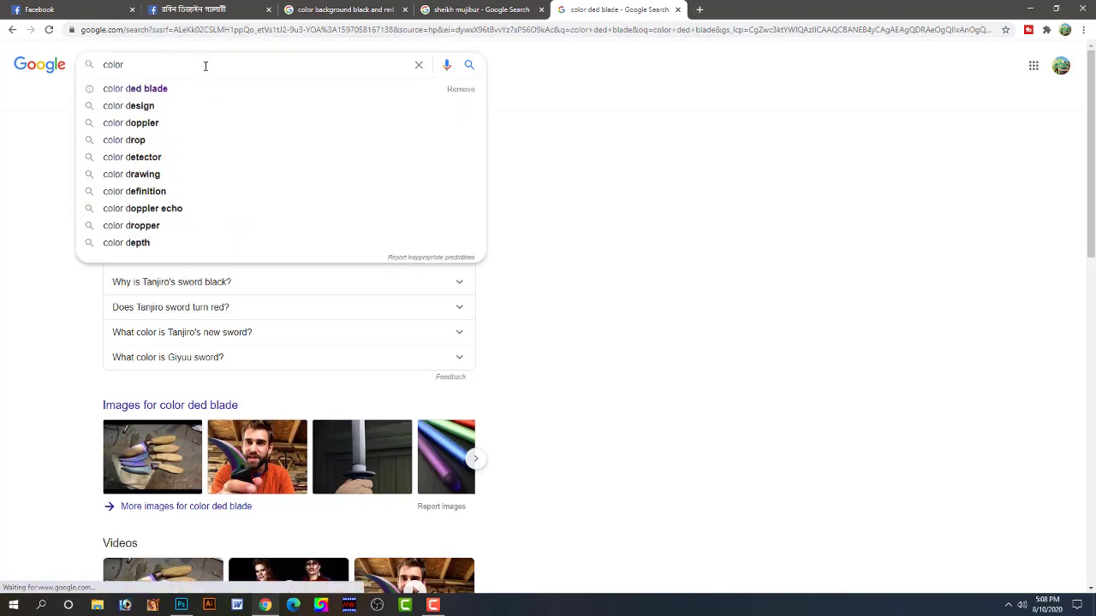
pyautogui.write('red ')
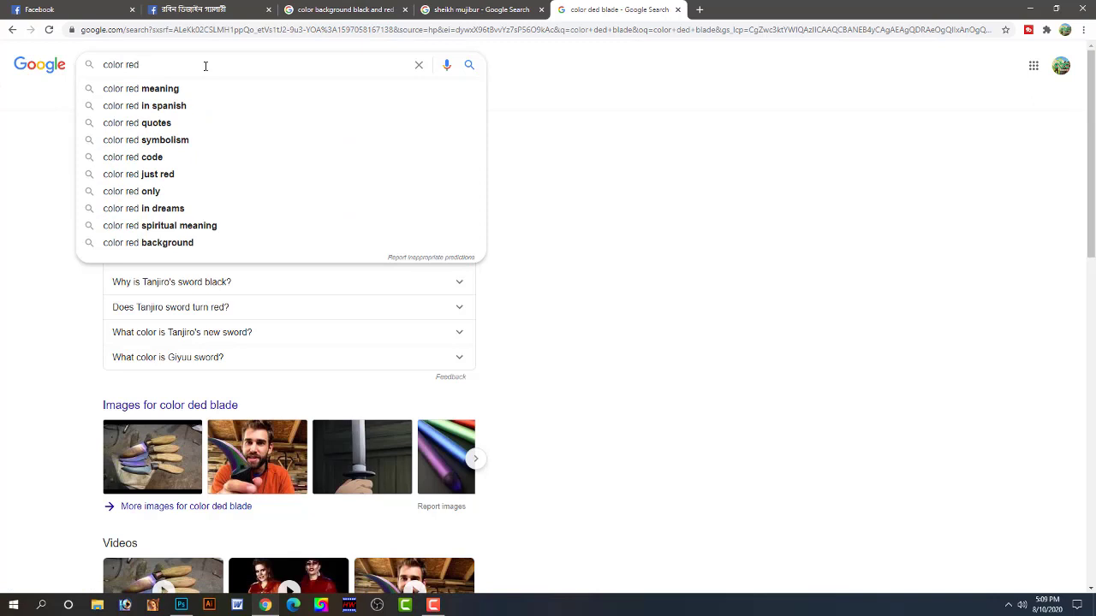
pyautogui.write('bl')
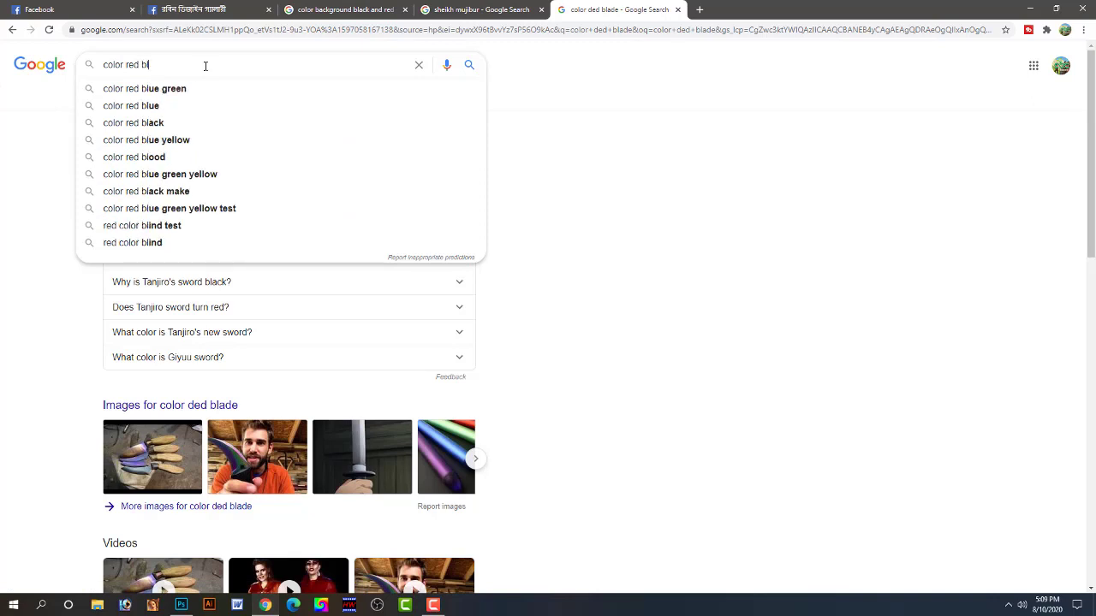
pyautogui.write('a')
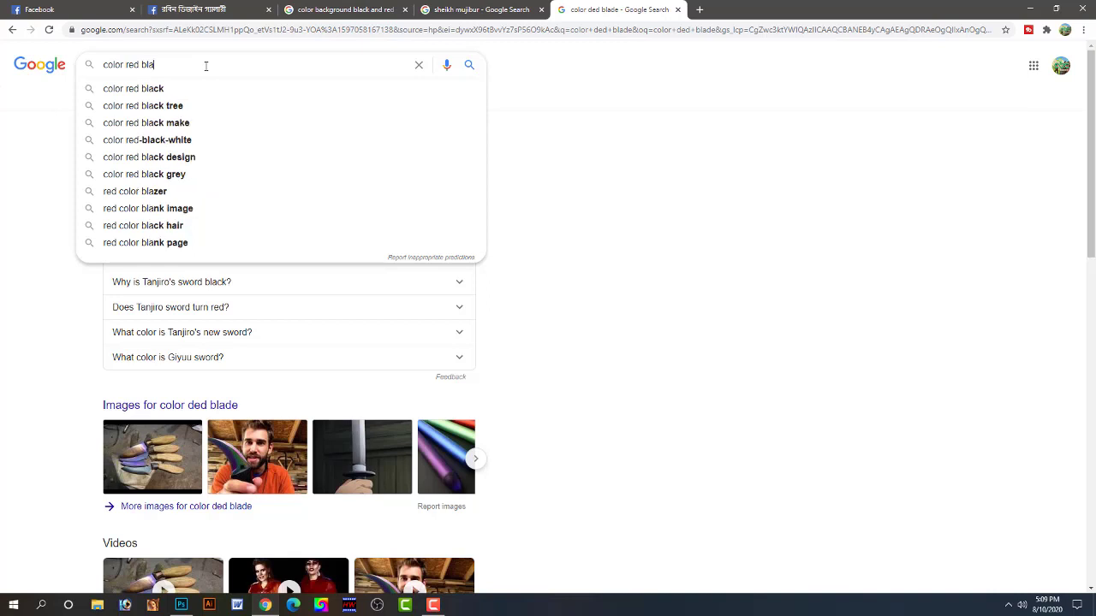
pyautogui.write('d')
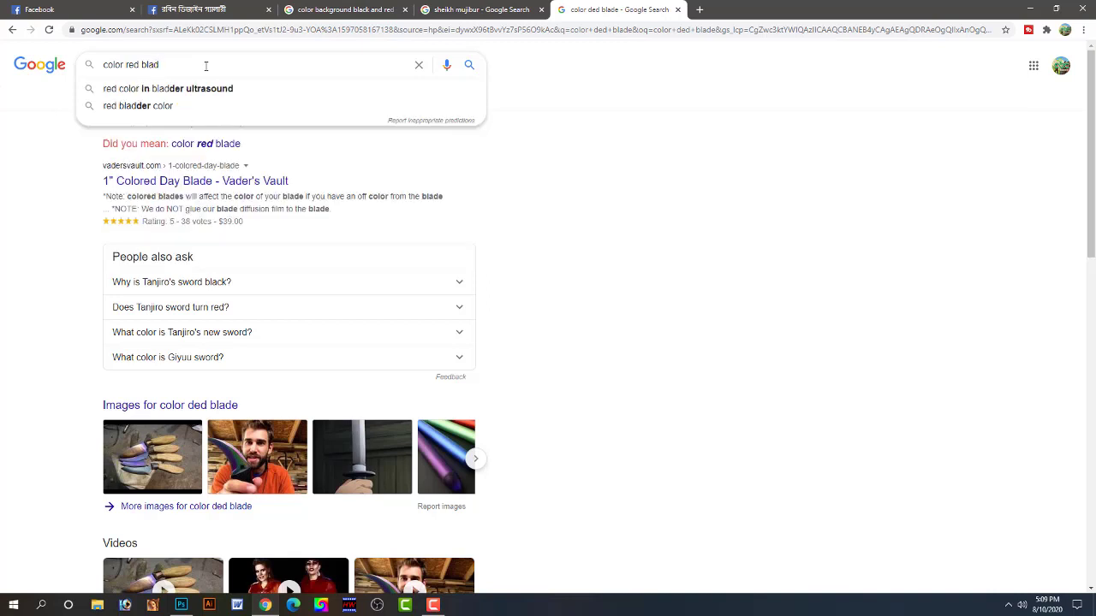
pyautogui.press('BackSpace')
pyautogui.press('BackSpace')
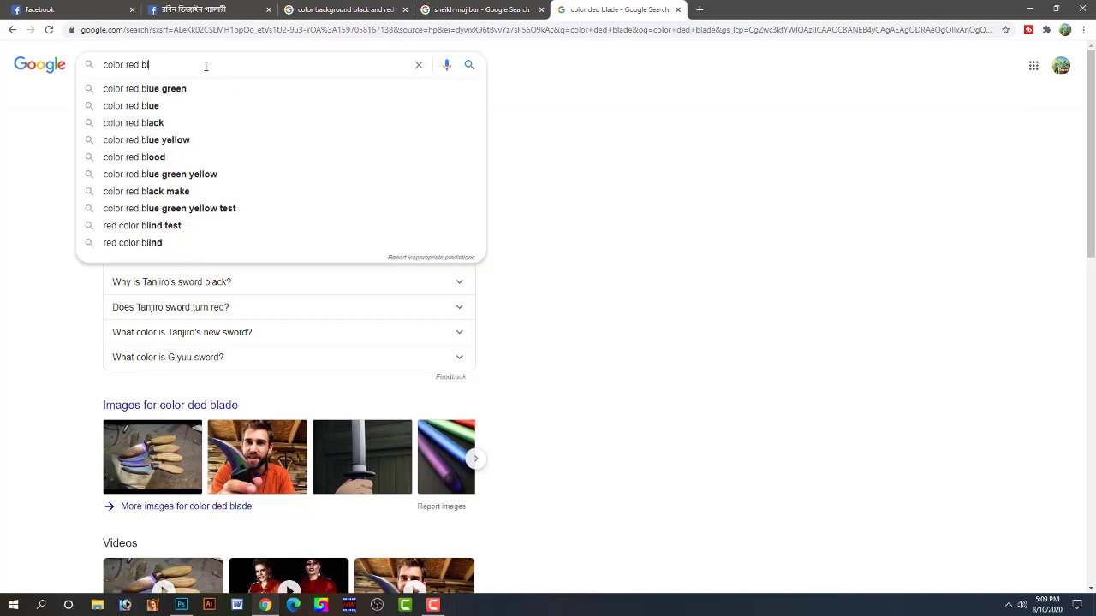
pyautogui.press('BackSpace')
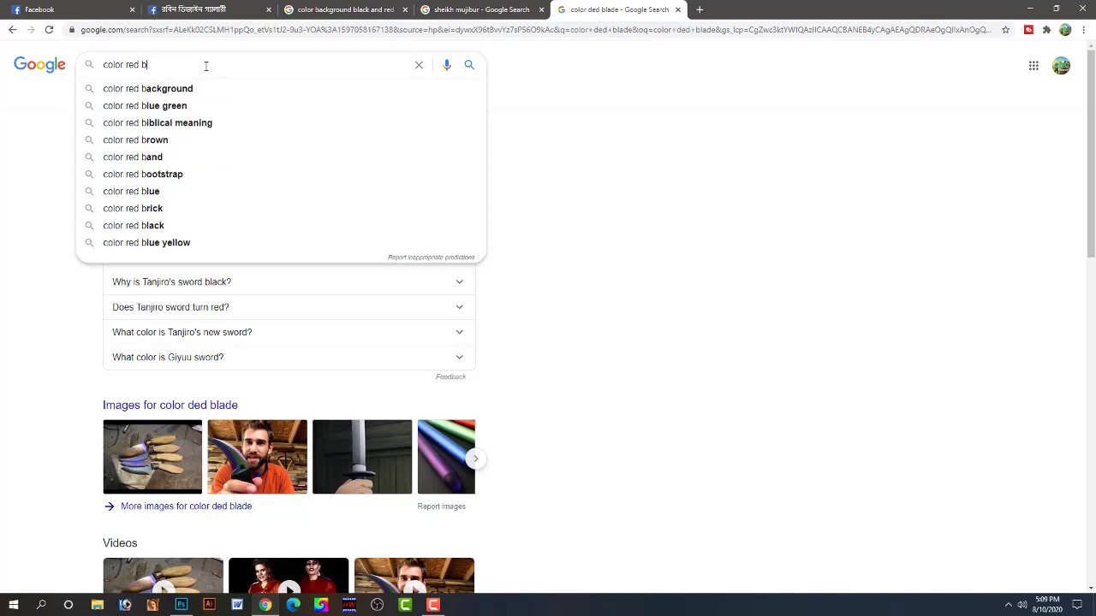
pyautogui.press('BackSpace')
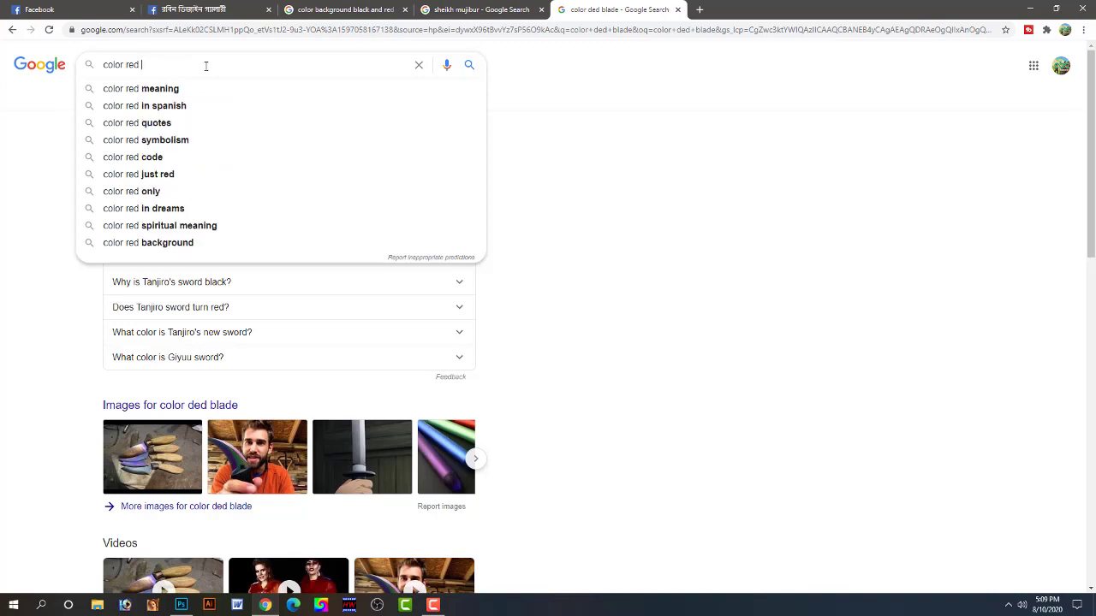
# - Run the "color red" search, show its image results and narrow them to clipart
pyautogui.press('Return')
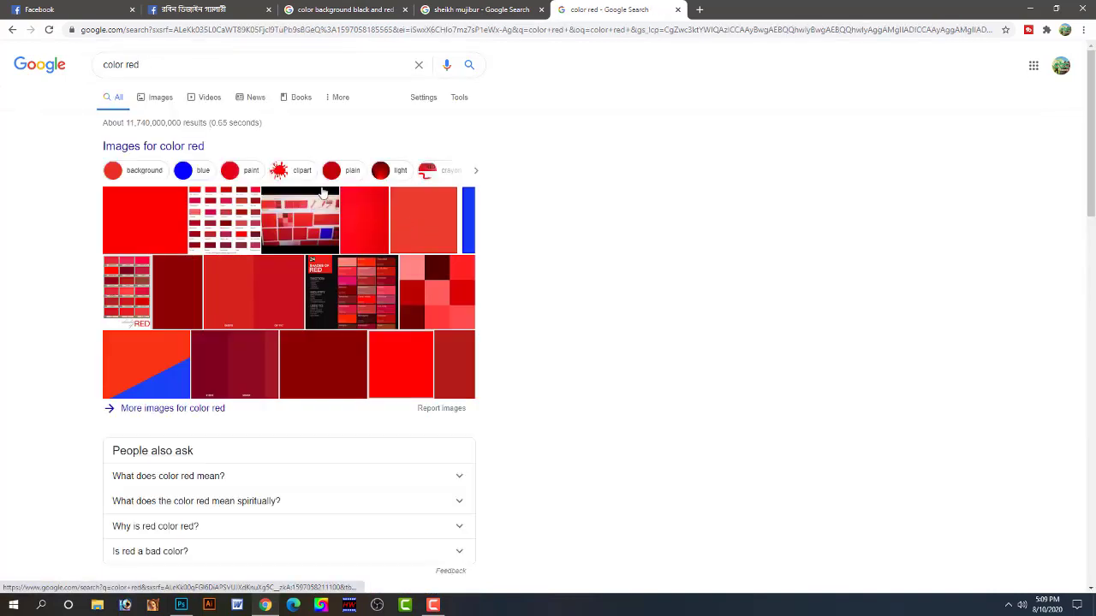
pyautogui.click(160, 98)
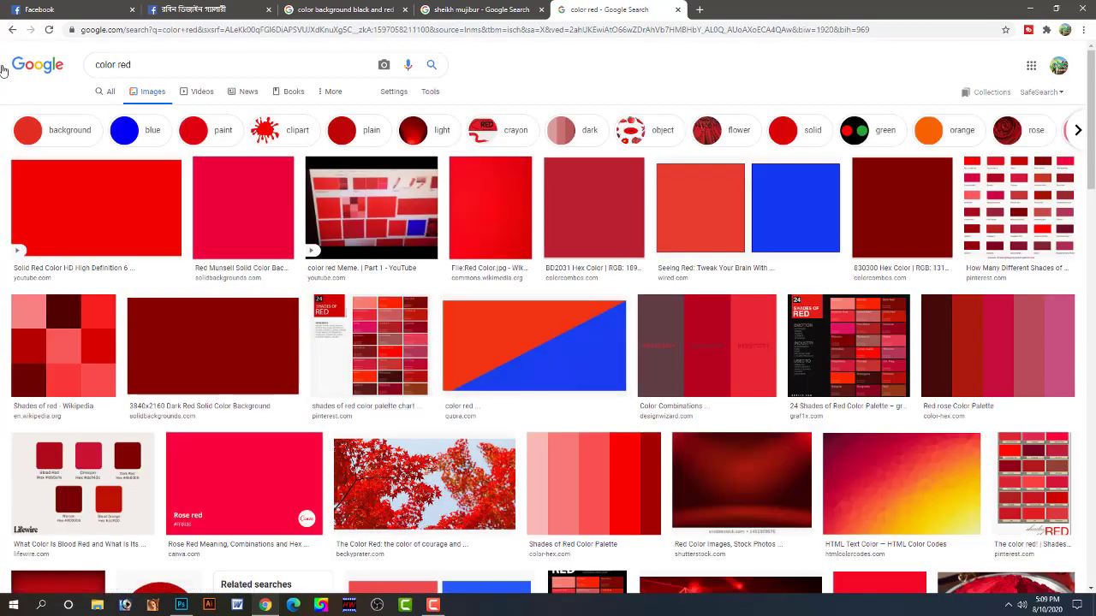
pyautogui.click(283, 126)
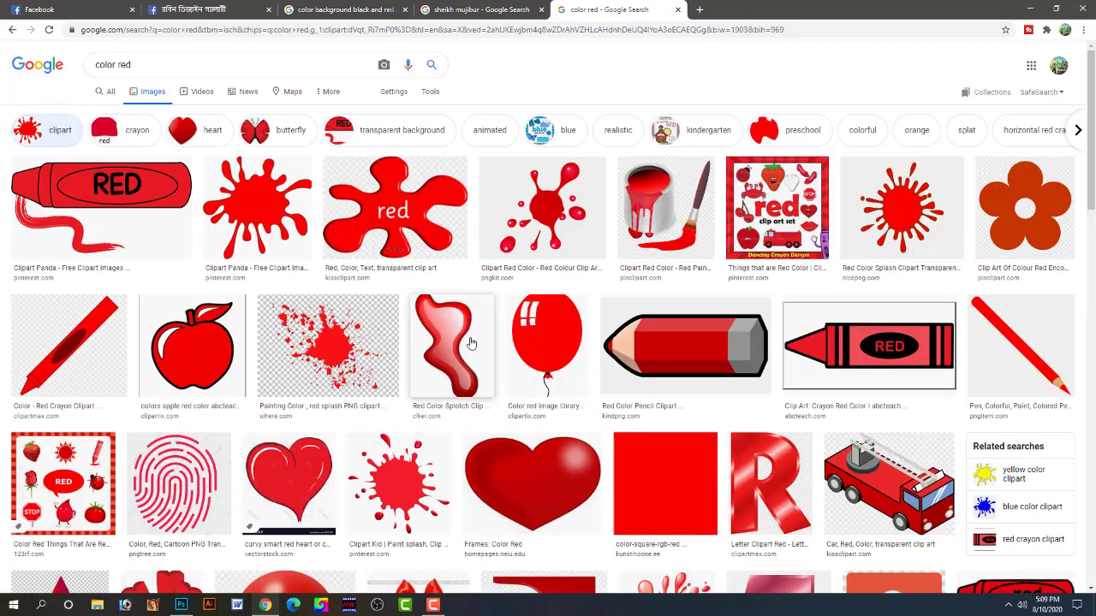
# - Save the Clipart Kid red paint splatter as a PNG image in the 15 August folder on the Baground (J:) drive
pyautogui.scroll(-2, 470, 357)
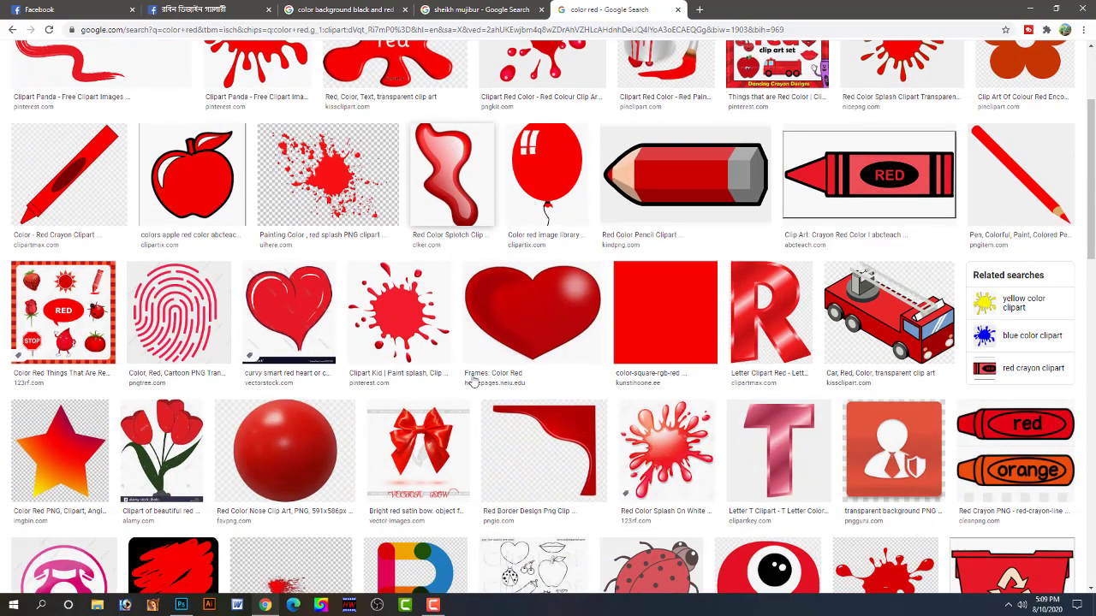
pyautogui.click(394, 324)
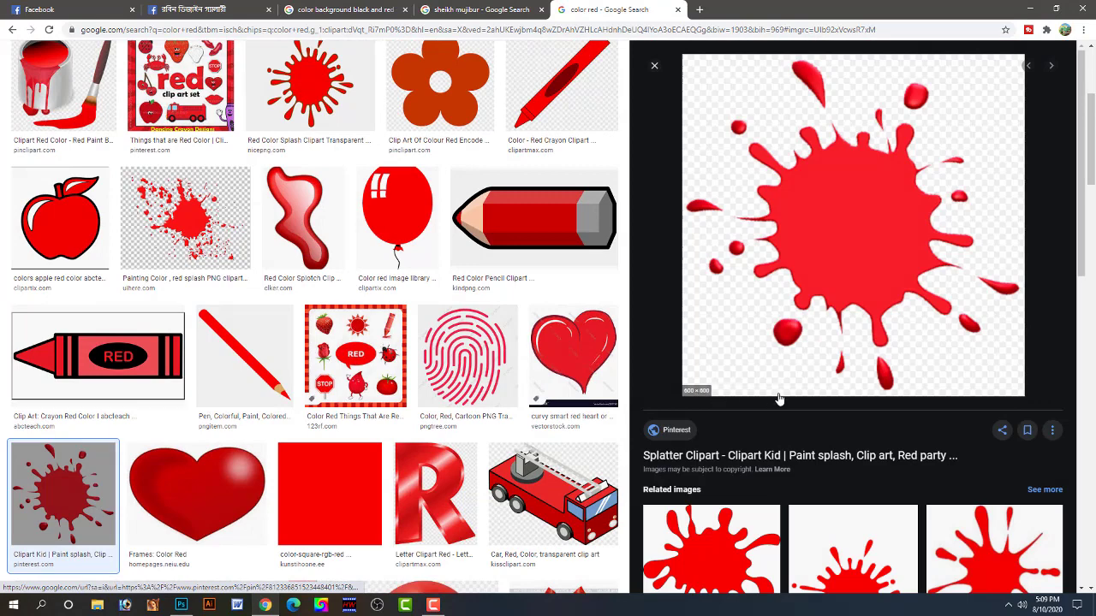
pyautogui.rightClick(804, 248)
pyautogui.press('Escape')
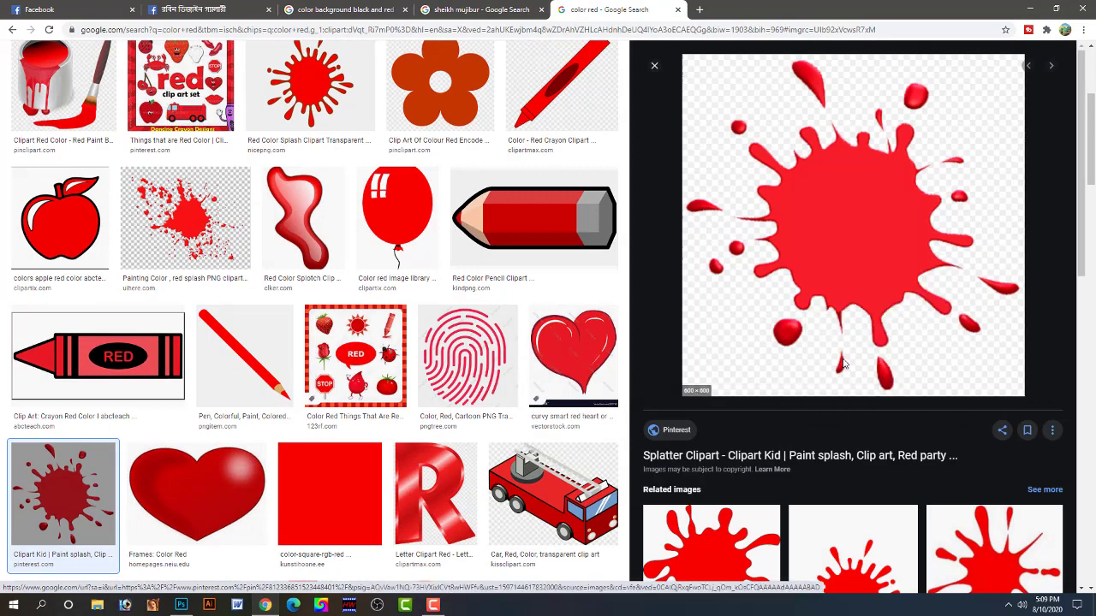
pyautogui.rightClick(812, 250)
pyautogui.click(851, 352)
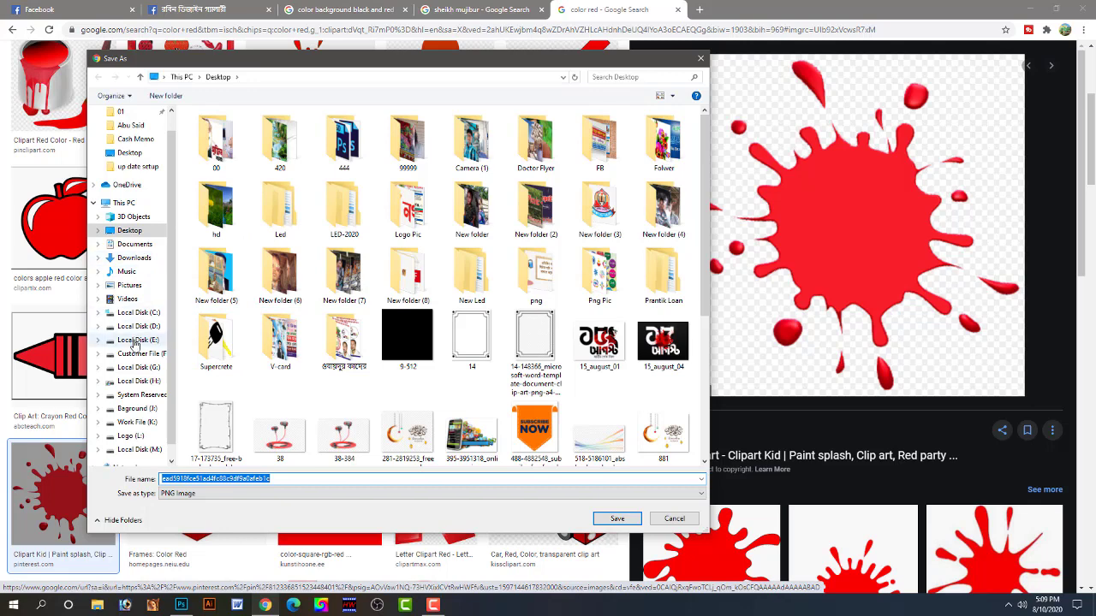
pyautogui.click(138, 382)
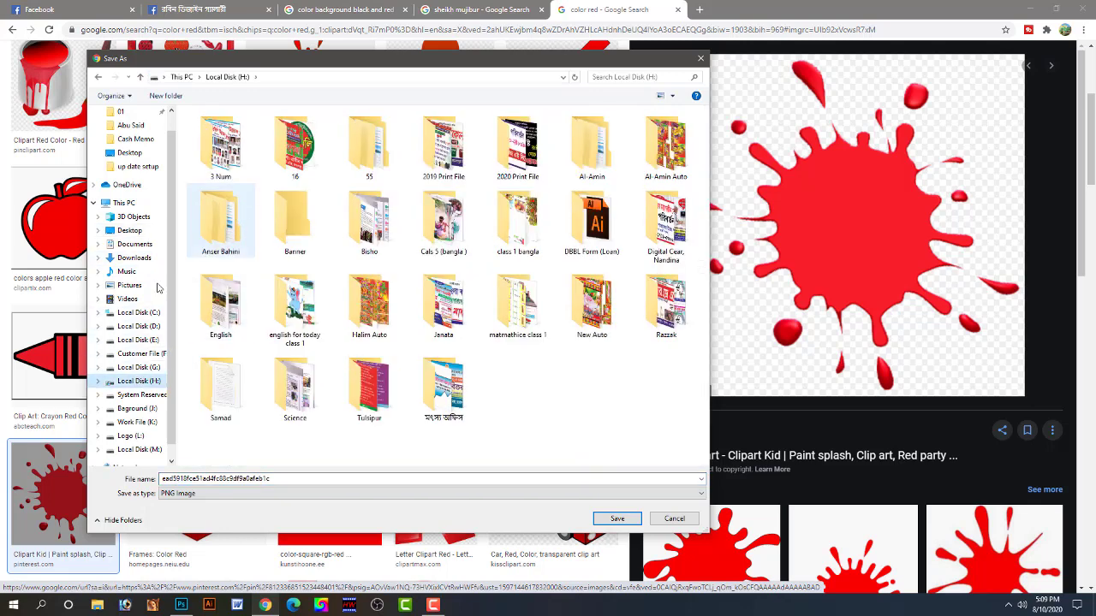
pyautogui.click(134, 410)
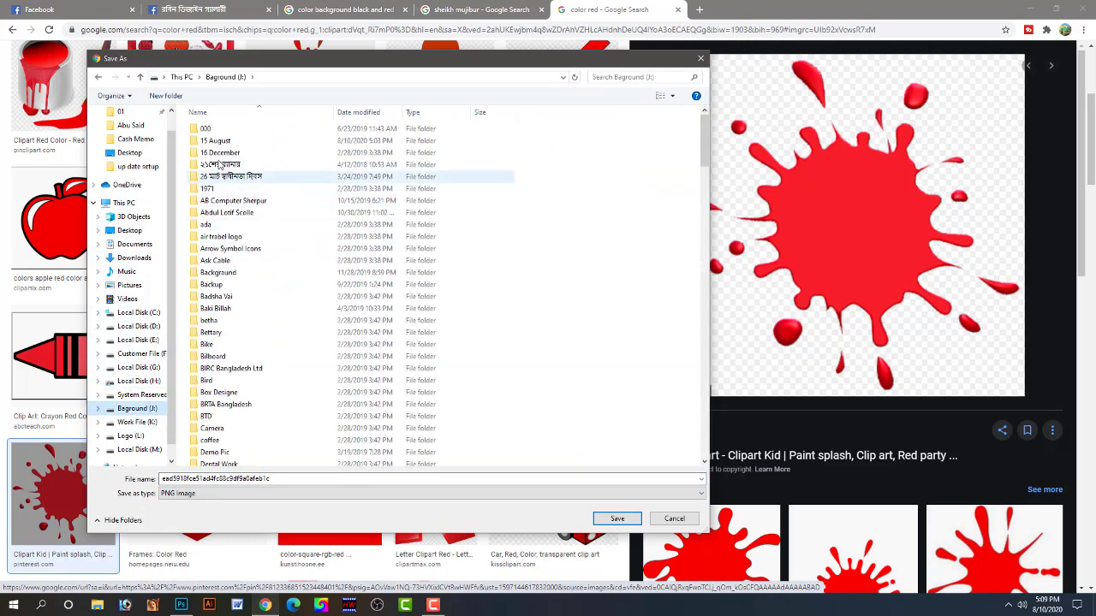
pyautogui.doubleClick(224, 139)
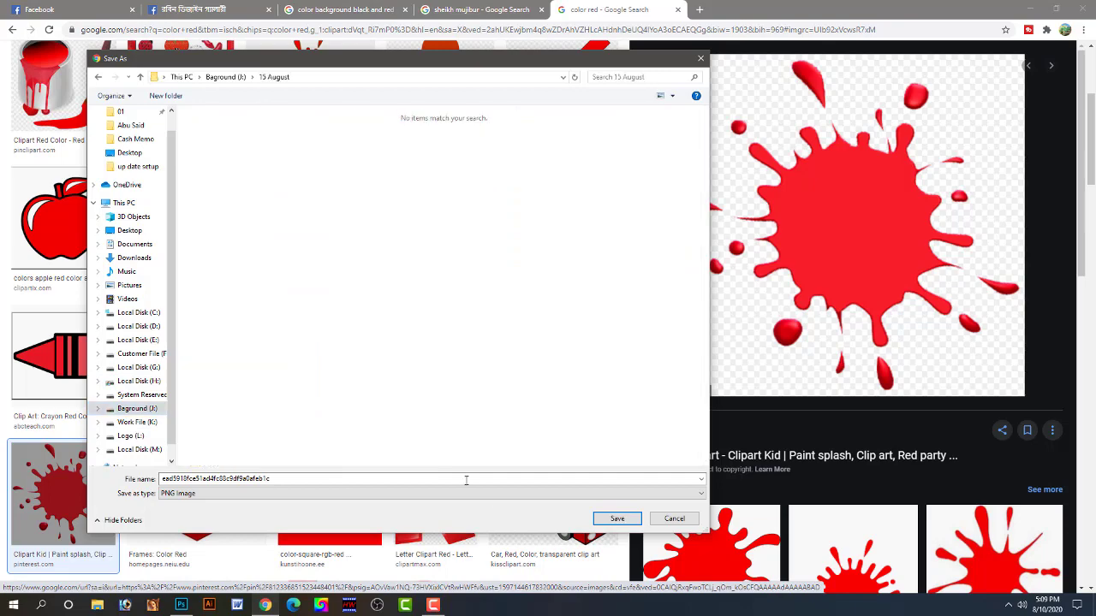
pyautogui.click(615, 518)
# - Save the related kindpng image "Red Paint Splash Png" to the 15 August folder
pyautogui.scroll(-3, 826, 498)
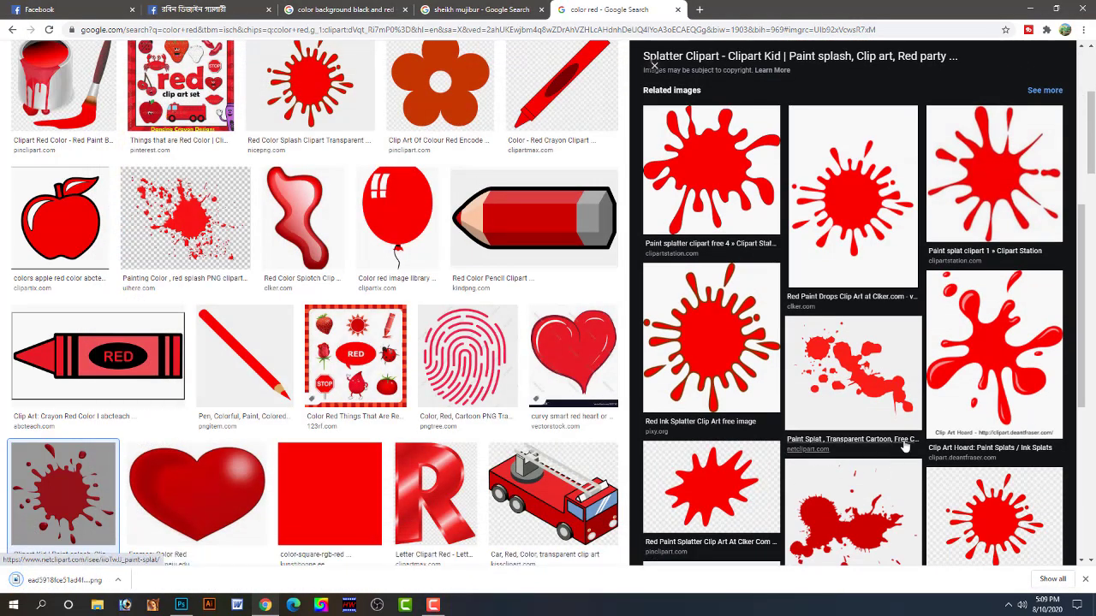
pyautogui.click(820, 527)
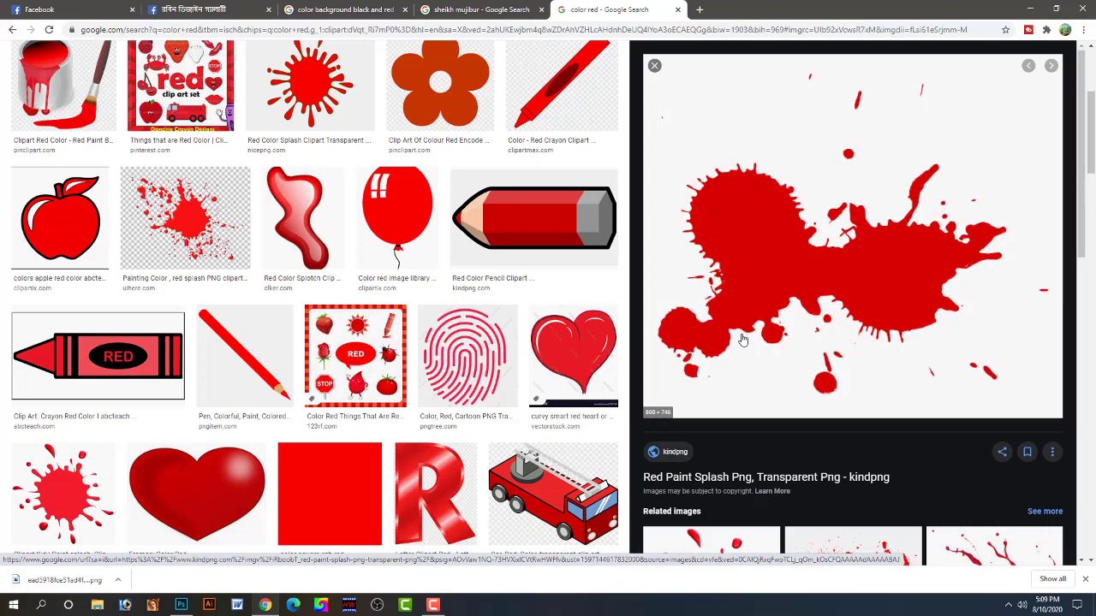
pyautogui.rightClick(757, 261)
pyautogui.click(797, 356)
pyautogui.click(615, 518)
# - Examine the related red paint splash images, previewing several to find another one suited to the banner
pyautogui.scroll(-5, 814, 463)
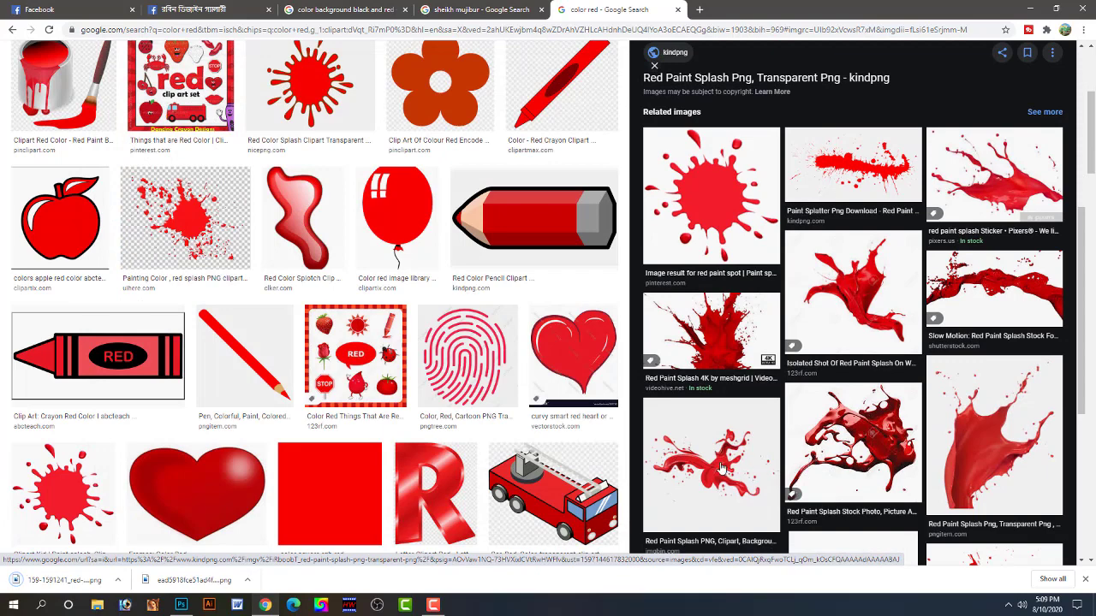
pyautogui.click(725, 342)
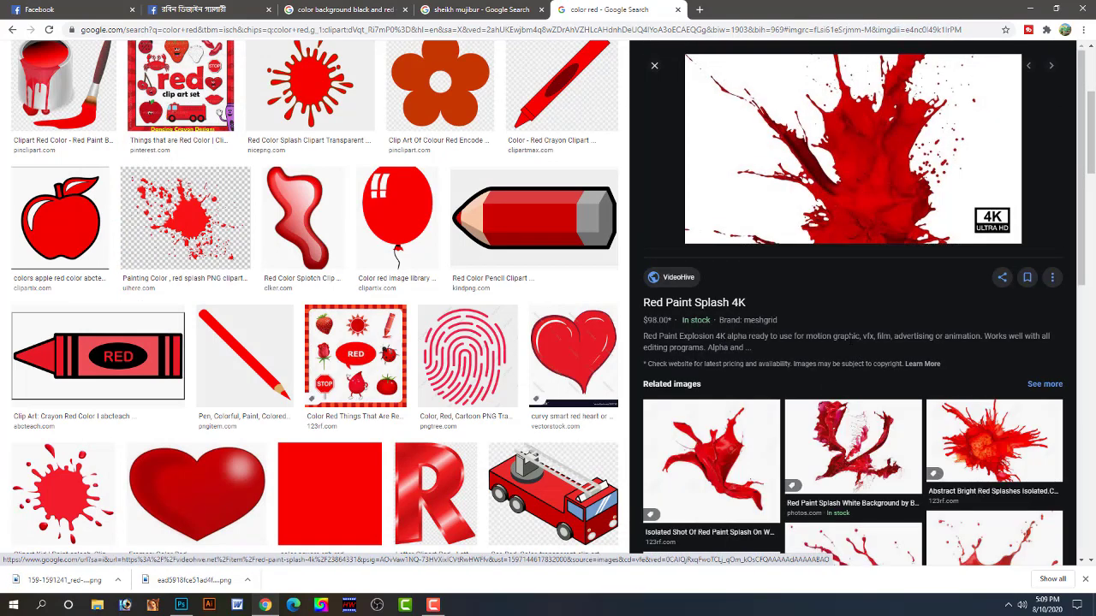
pyautogui.click(989, 453)
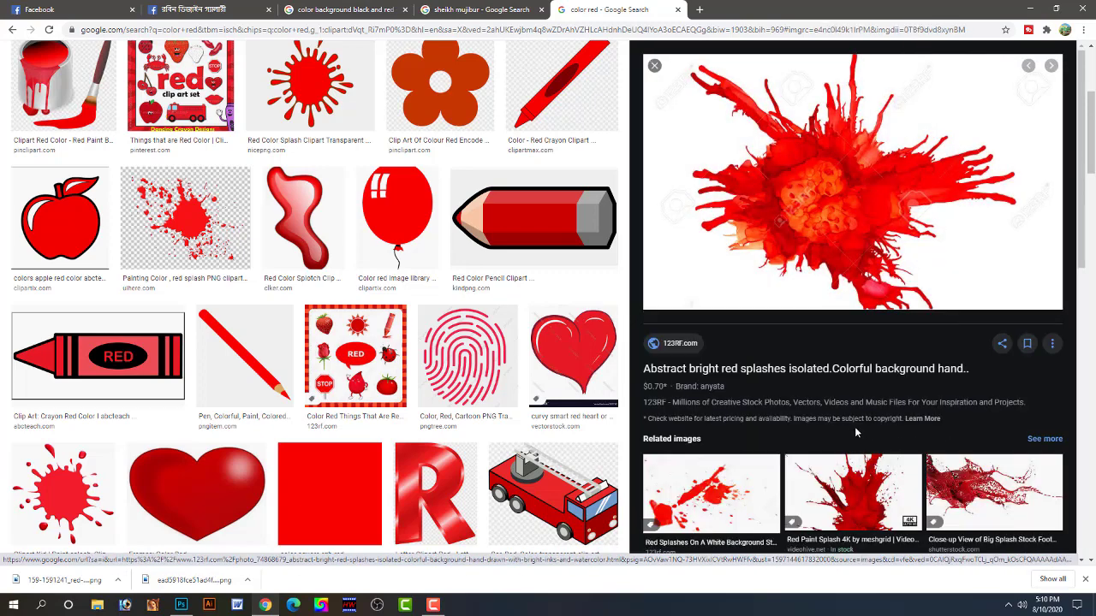
pyautogui.scroll(-5, 848, 427)
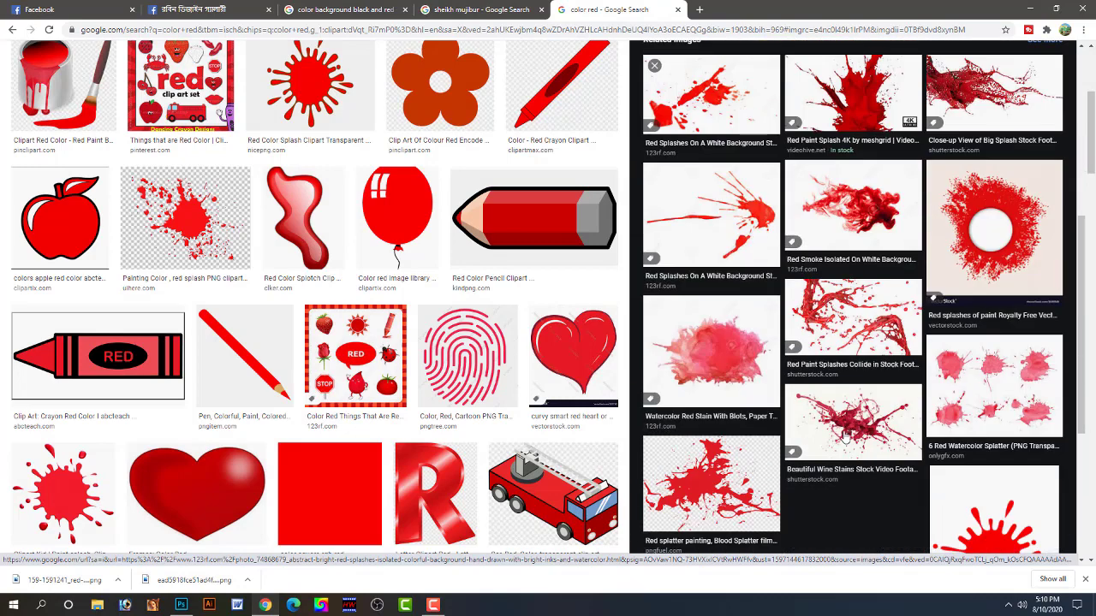
pyautogui.scroll(-3, 820, 428)
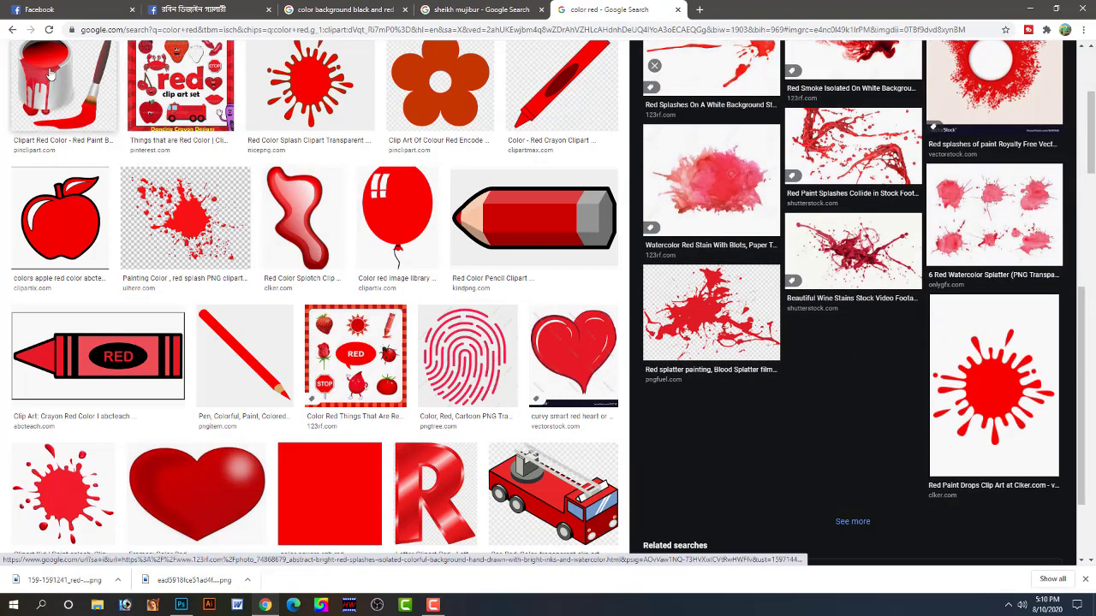
pyautogui.click(13, 34)
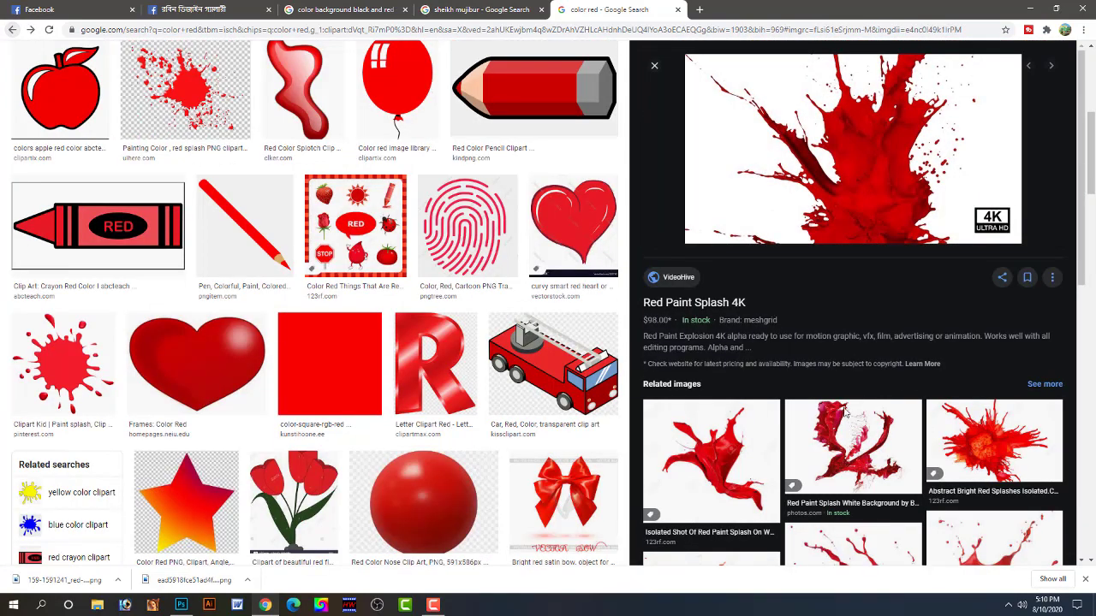
pyautogui.click(735, 484)
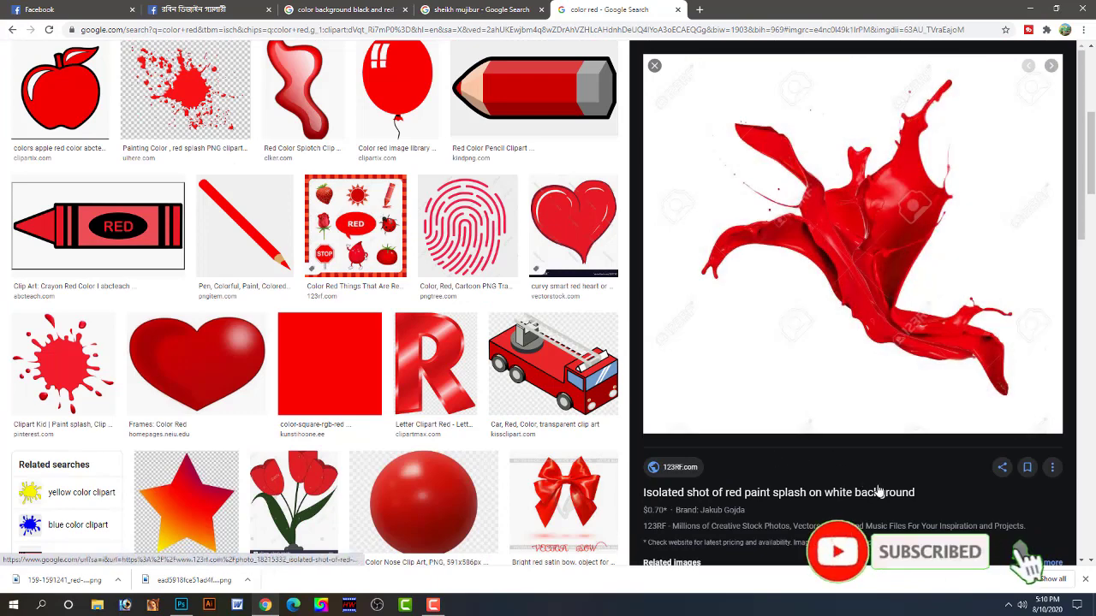
pyautogui.scroll(-5, 878, 488)
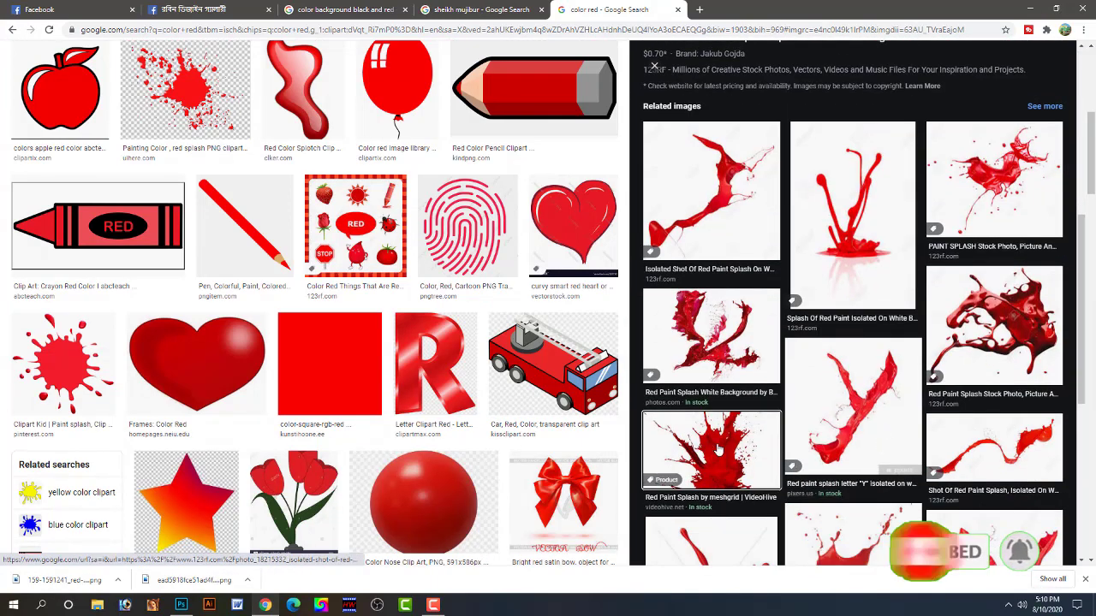
# - Save the VideoHive "Red Paint Splash" picture as JPEG inline_image_preview in the 15 August folder
pyautogui.click(661, 475)
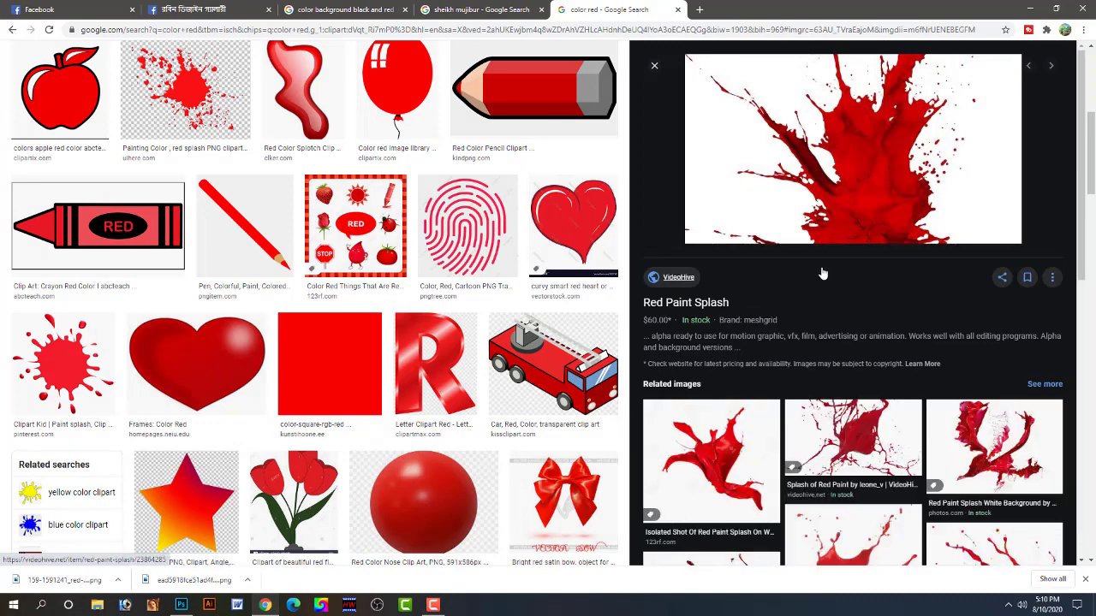
pyautogui.rightClick(792, 193)
pyautogui.click(822, 296)
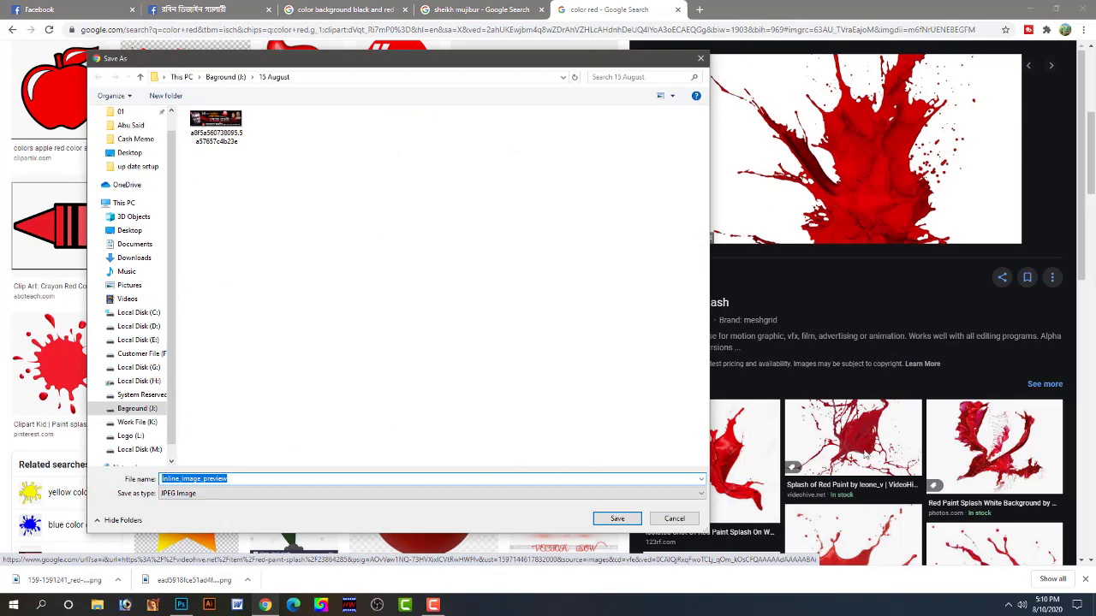
pyautogui.press('Return')
# - Save the related Pixers "red paint splash Sticker" picture as JPEG stickers-red-paint-splash.jpg in the 15 August folder
pyautogui.click(863, 454)
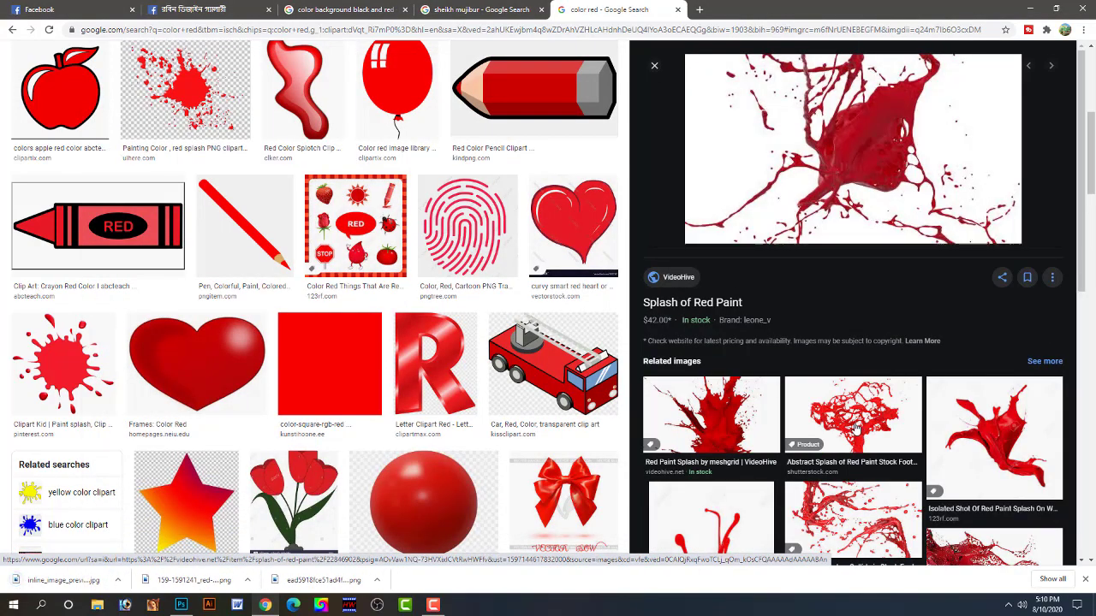
pyautogui.scroll(-3, 850, 415)
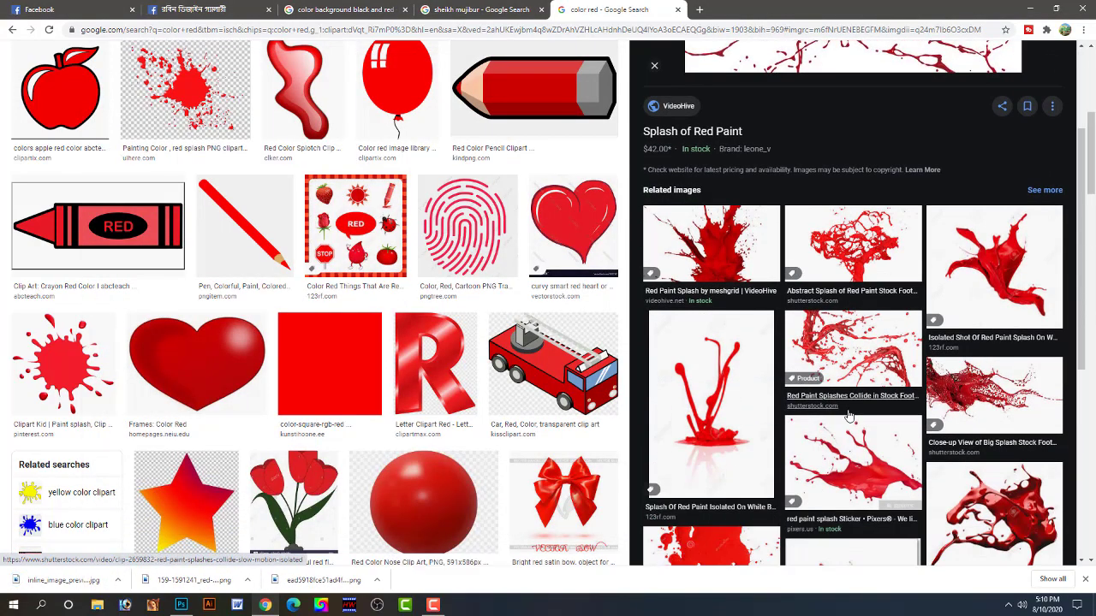
pyautogui.scroll(-3, 857, 364)
pyautogui.click(857, 347)
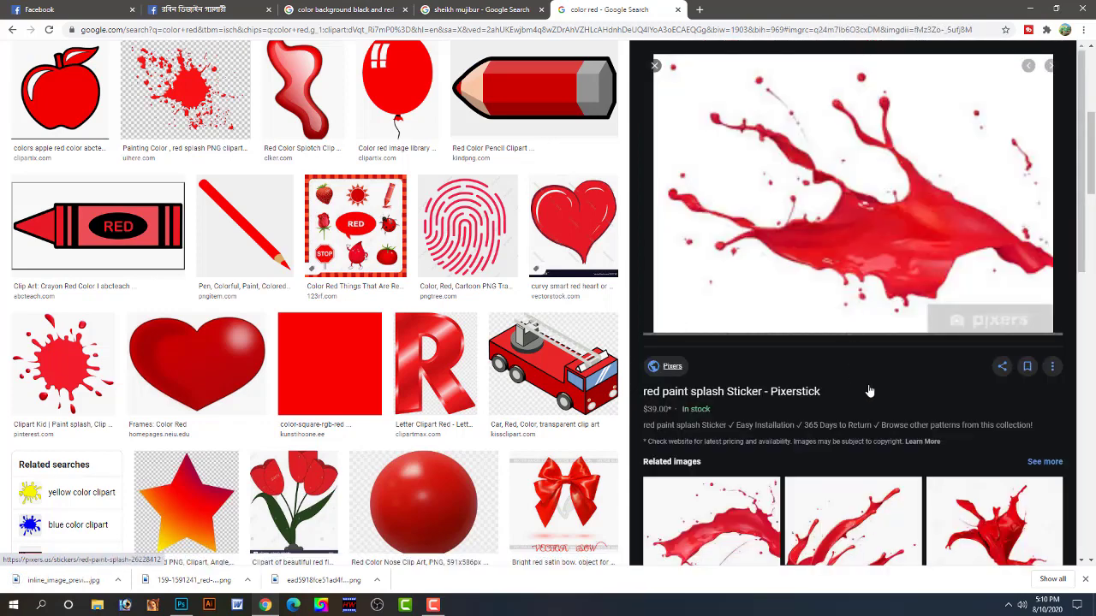
pyautogui.rightClick(820, 272)
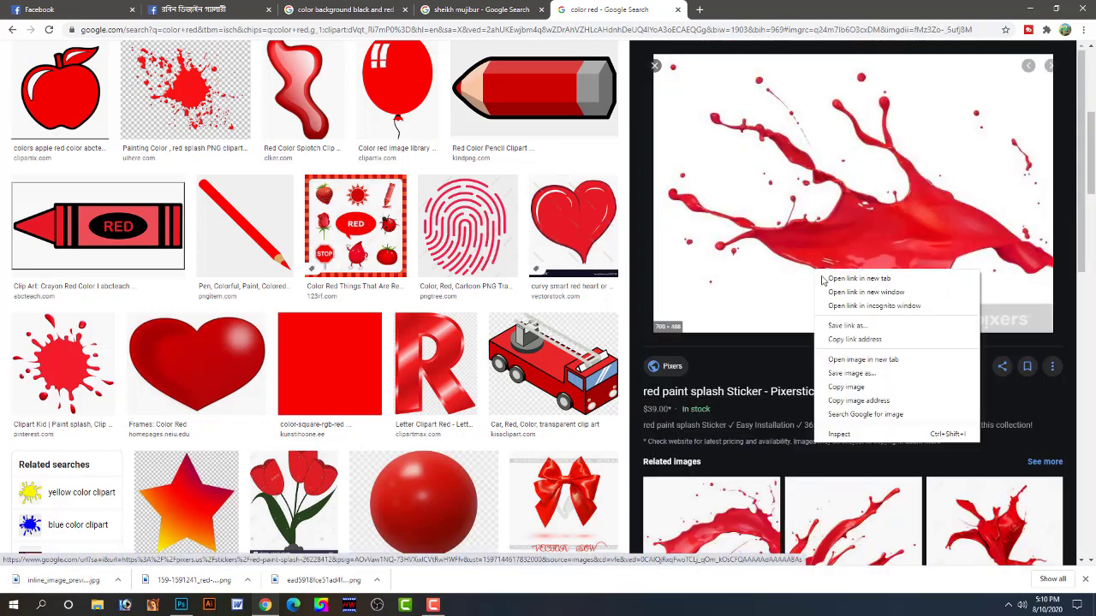
pyautogui.click(853, 375)
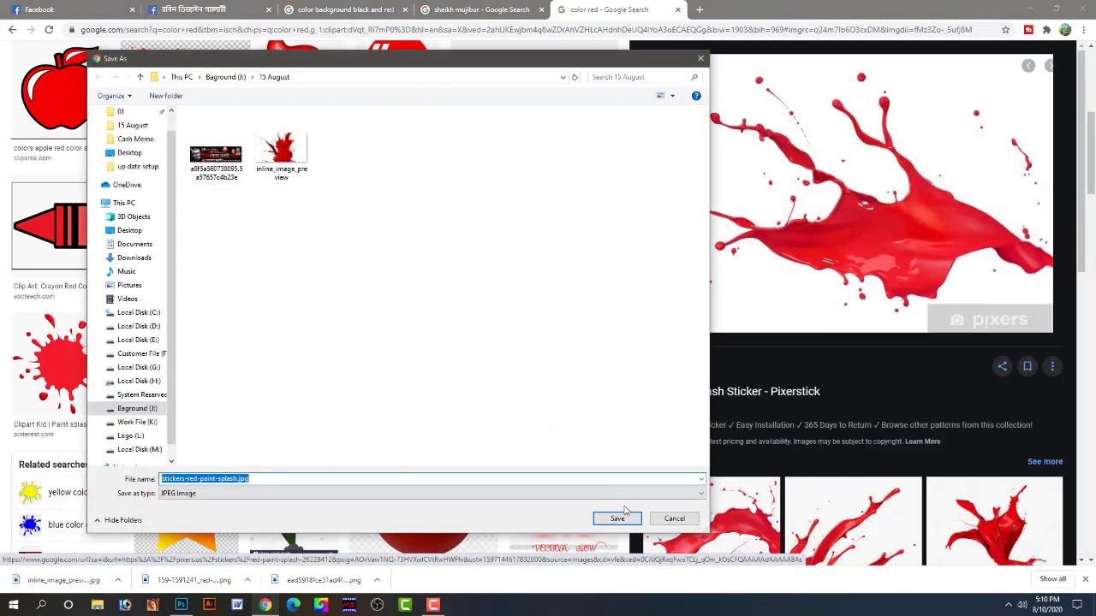
pyautogui.click(624, 519)
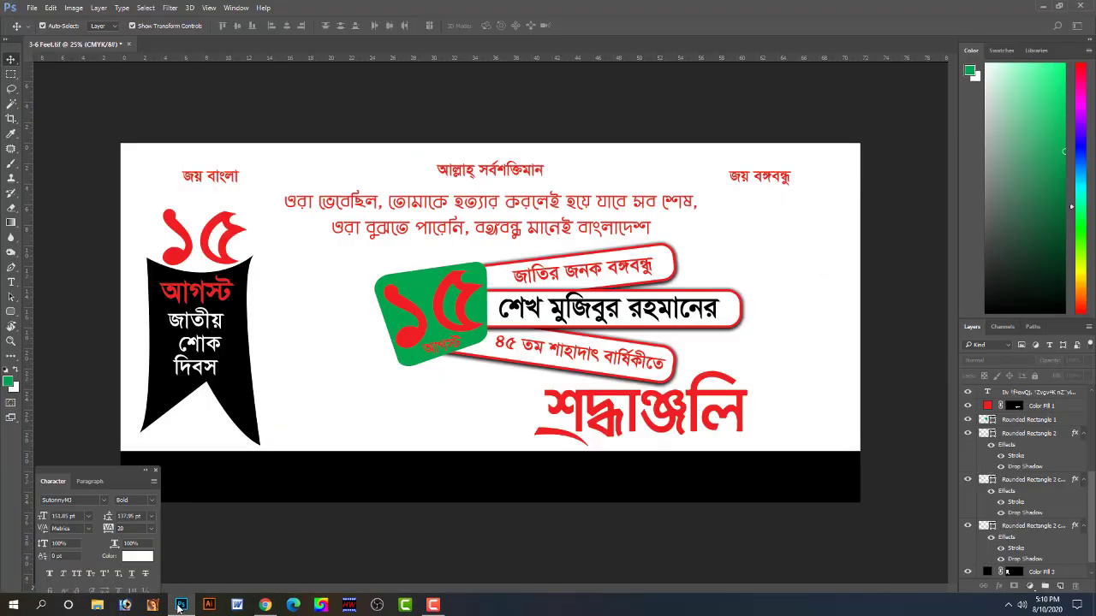
pyautogui.click(181, 605)
pyautogui.hotkey('ctrl', 'o')
pyautogui.click(428, 92)
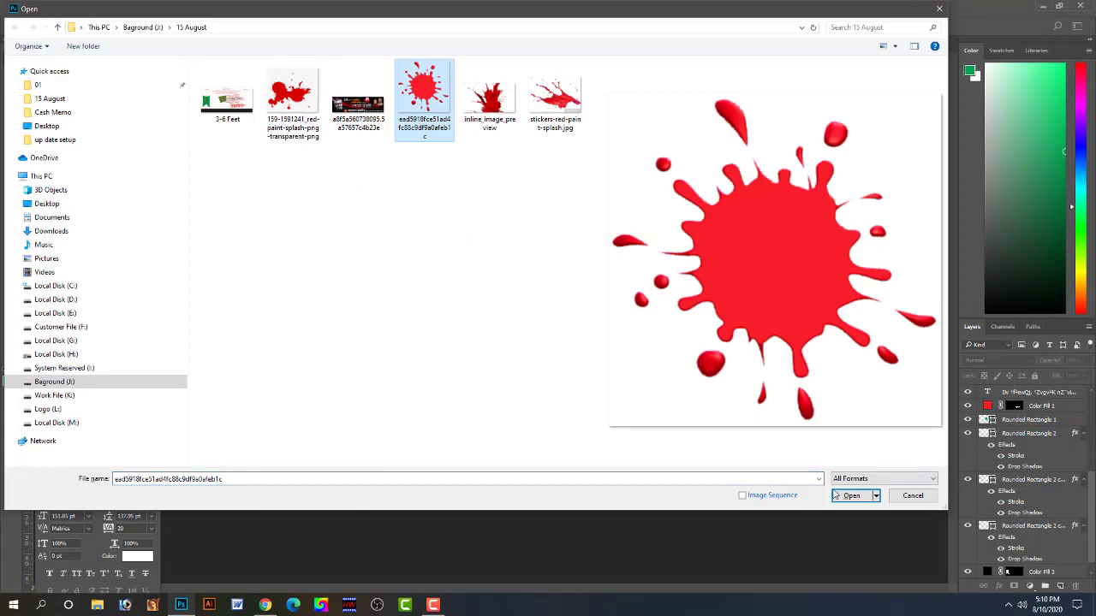
pyautogui.click(290, 98)
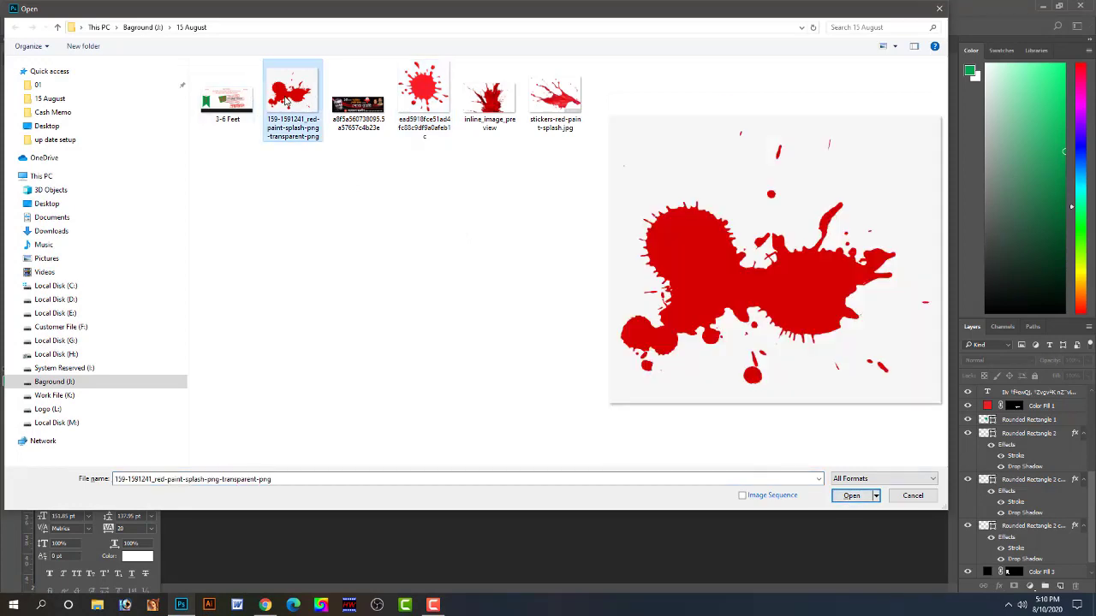
pyautogui.press('Escape')
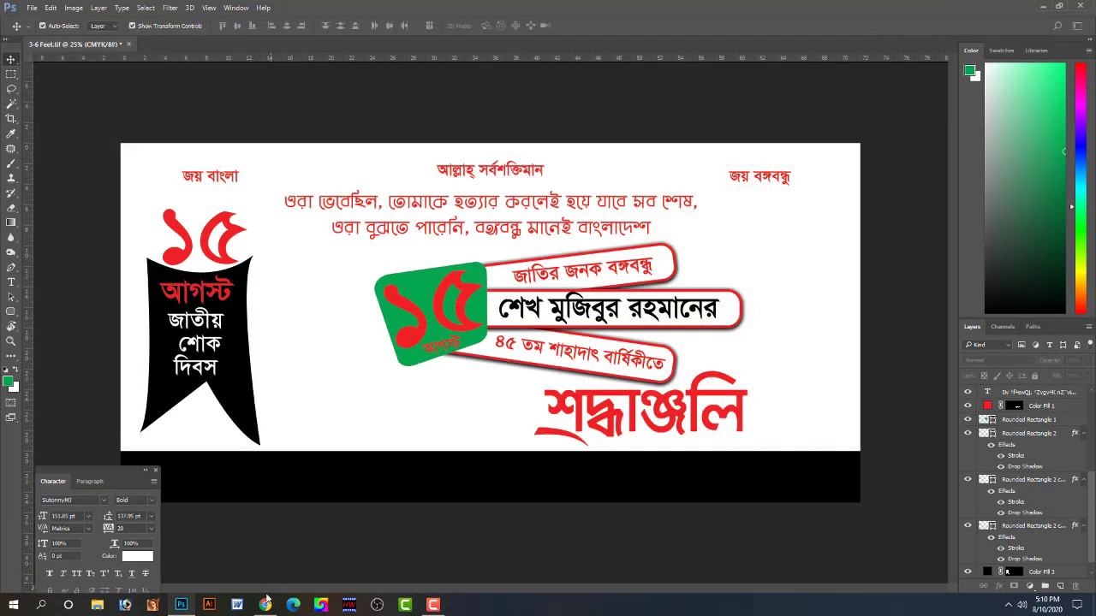
# - Switch to Chrome and examine further related red splatter images to find another one suited to the banner
pyautogui.click(264, 605)
pyautogui.scroll(-1, 819, 476)
pyautogui.scroll(-10, 820, 476)
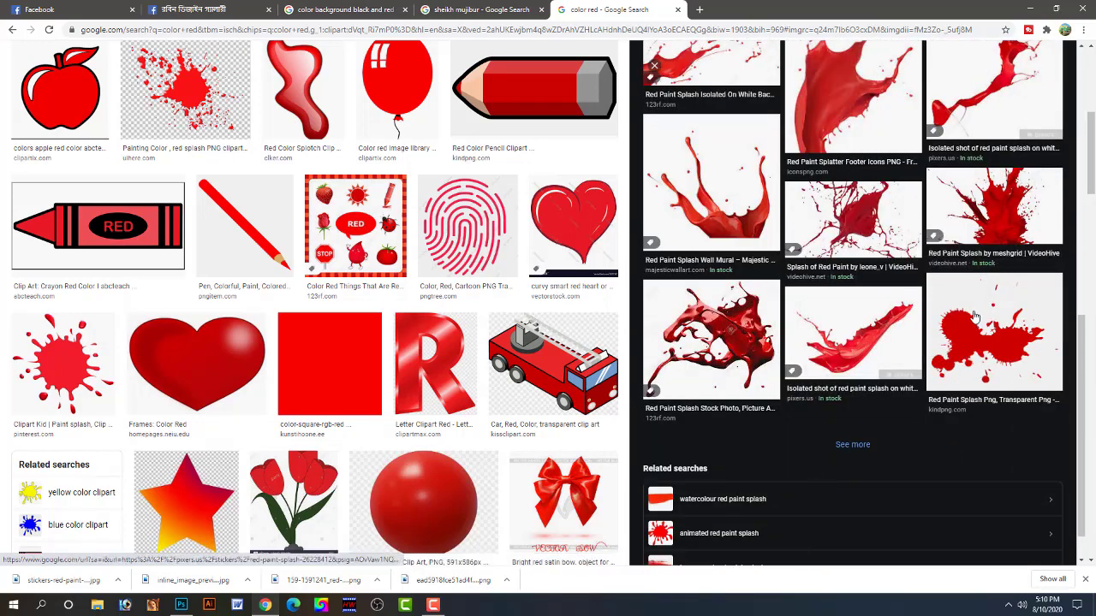
pyautogui.click(973, 314)
pyautogui.scroll(-5, 918, 372)
pyautogui.scroll(-1, 911, 385)
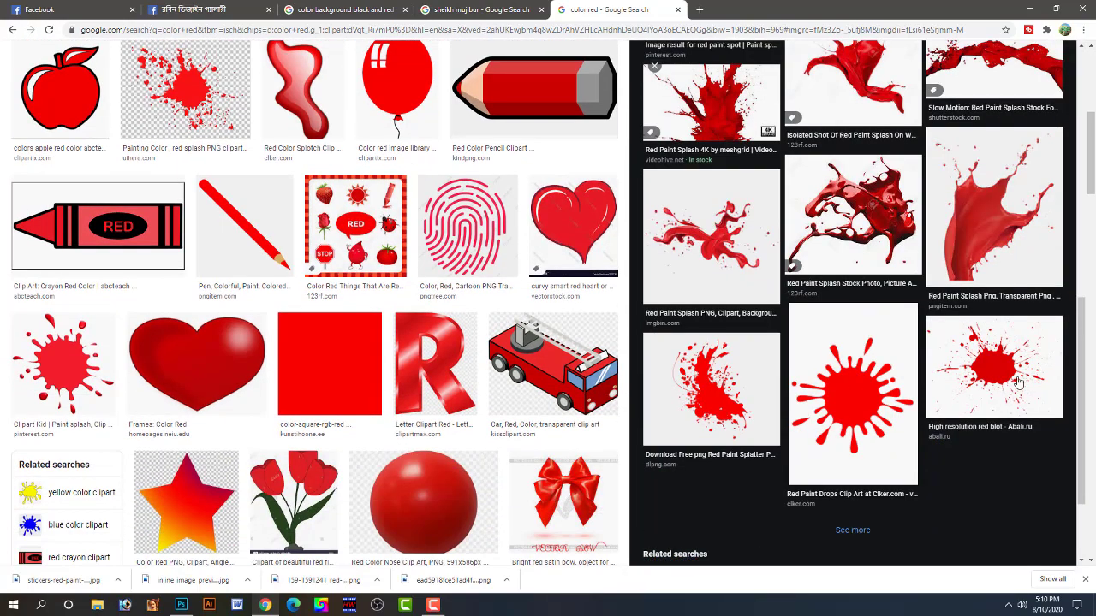
pyautogui.click(1000, 368)
pyautogui.scroll(-3, 863, 393)
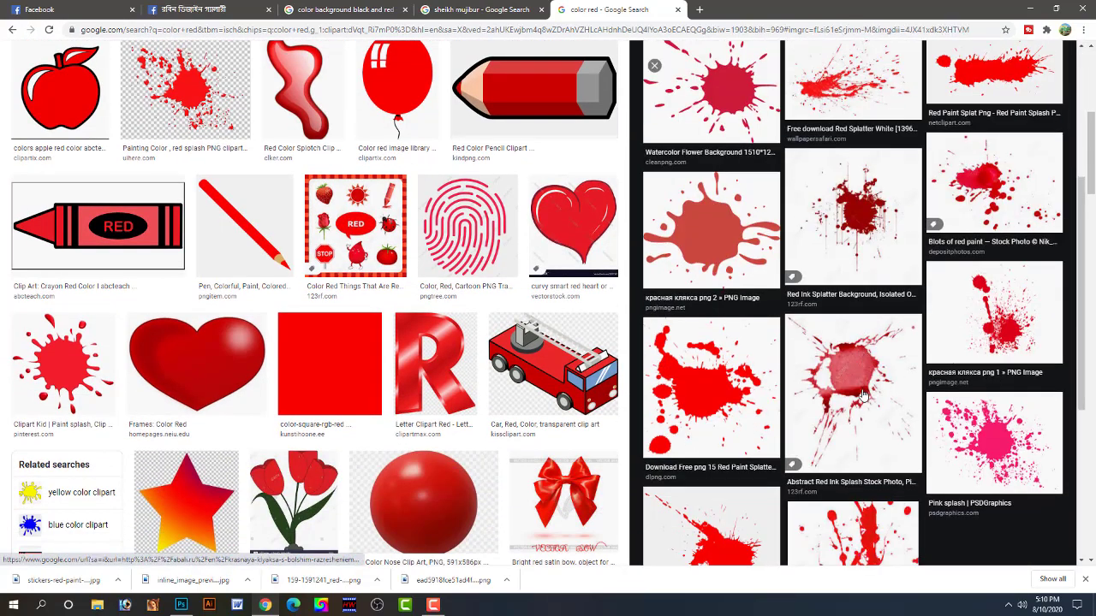
pyautogui.click(1019, 330)
pyautogui.click(9, 31)
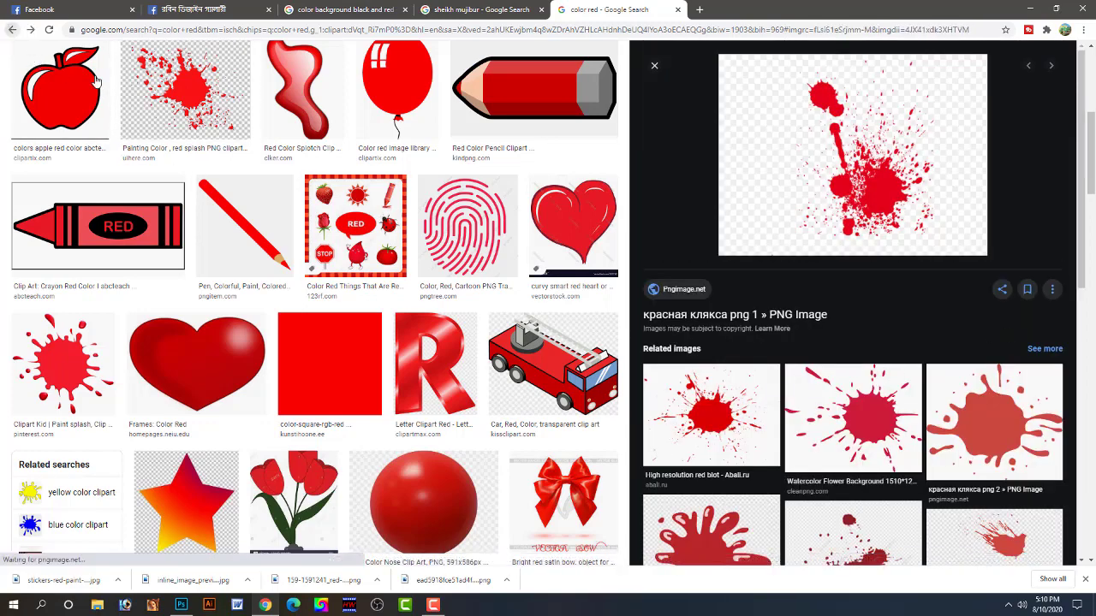
# - Save the DLPNG "15 Red Paint Splatters" transparent image in the 15 August folder
pyautogui.click(844, 376)
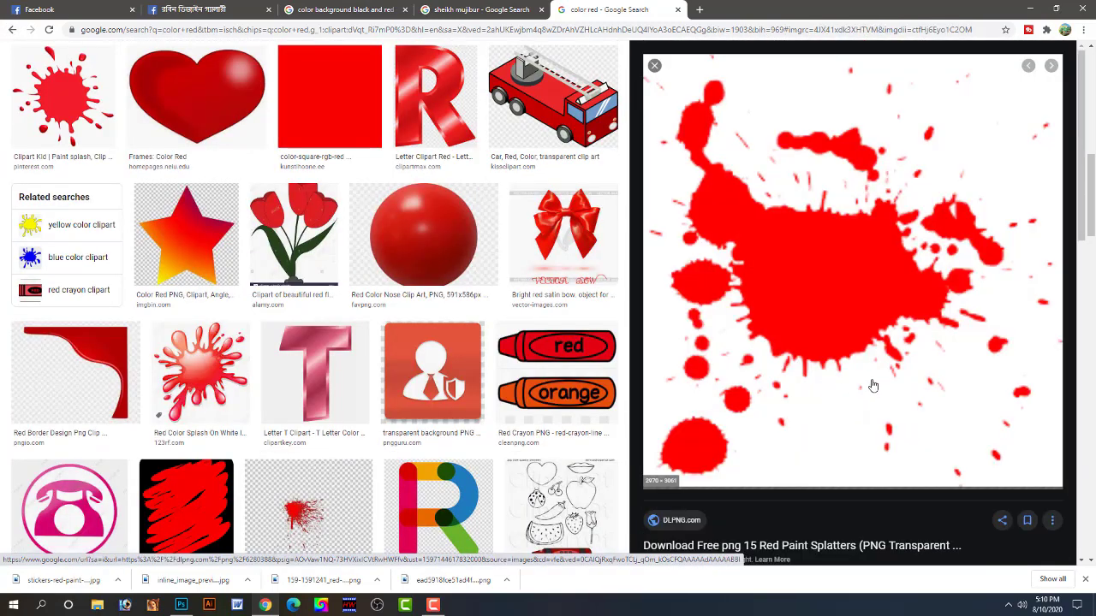
pyautogui.rightClick(820, 296)
pyautogui.click(858, 398)
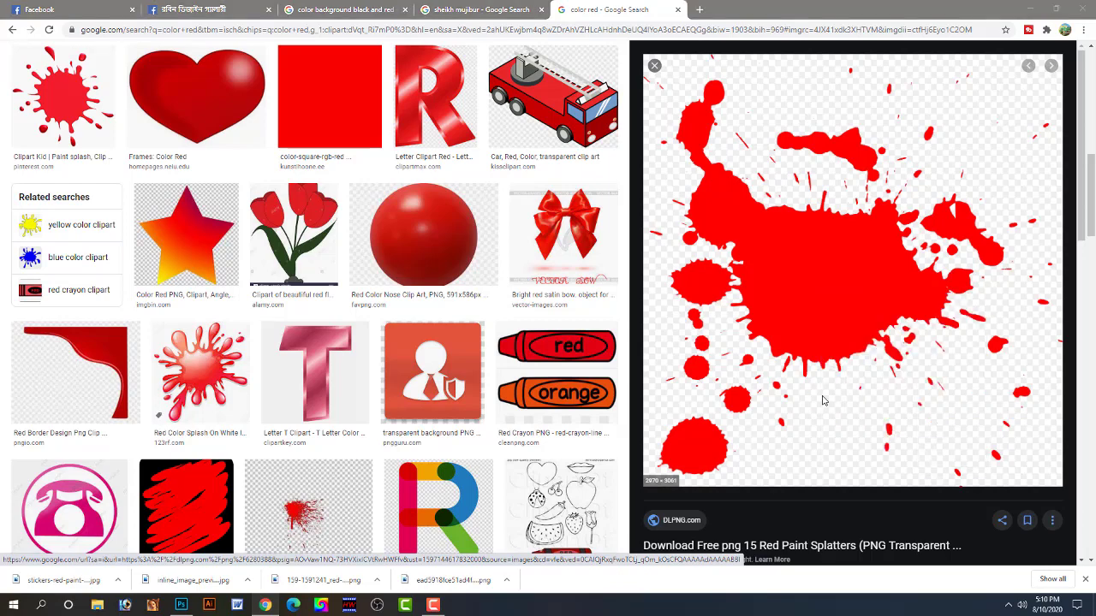
pyautogui.click(618, 517)
# - Look through more related splatters and preview the Redbubble red paint splatter greeting card
pyautogui.scroll(-10, 837, 402)
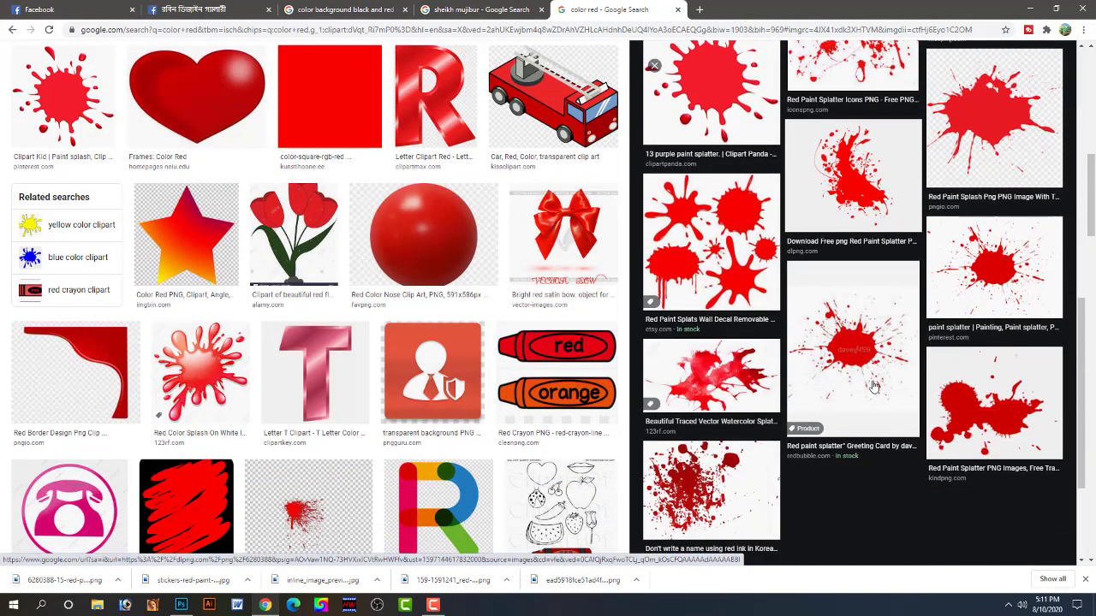
pyautogui.click(854, 471)
pyautogui.scroll(-3, 629, 417)
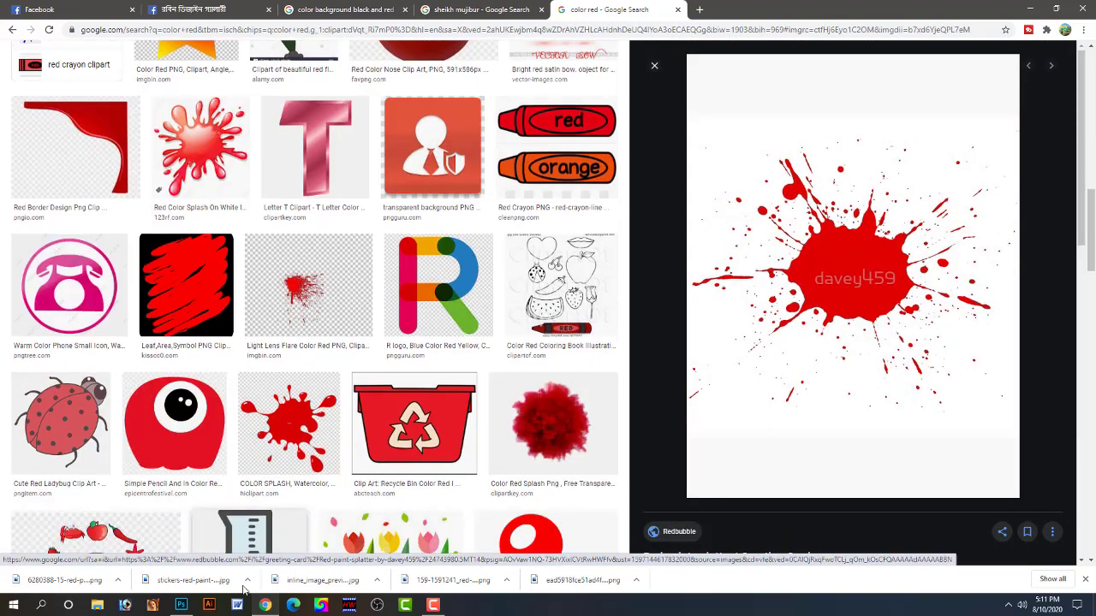
# - Switch to Photoshop, open the 6280388-15-red-paint-splatters PNG and bring its splatter into the 3-6 Feet banner
pyautogui.click(181, 605)
pyautogui.hotkey('ctrl', 'o')
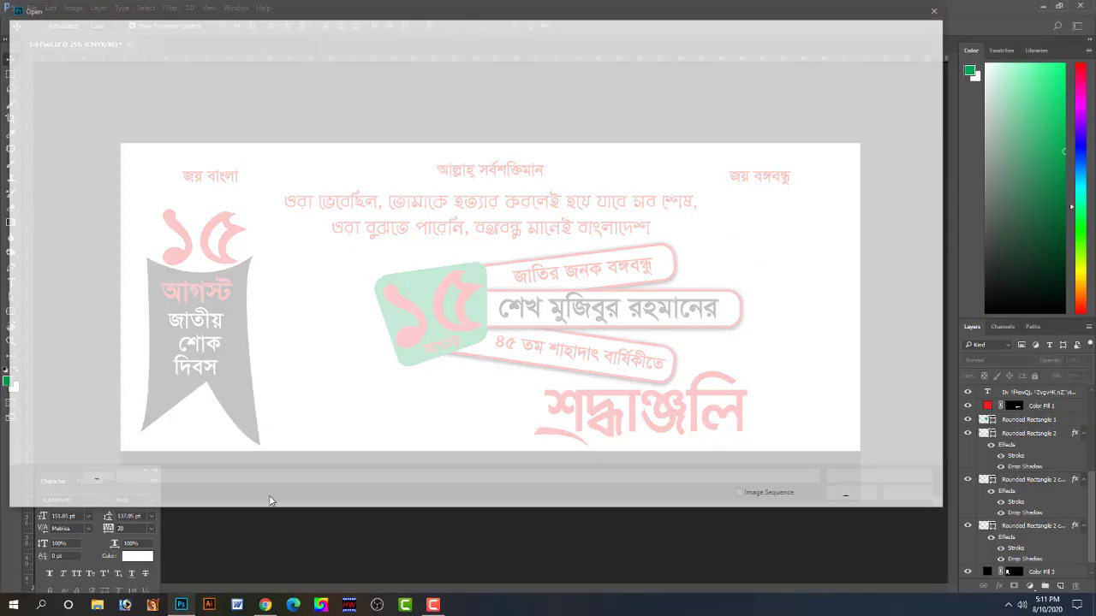
pyautogui.click(357, 91)
pyautogui.doubleClick(357, 92)
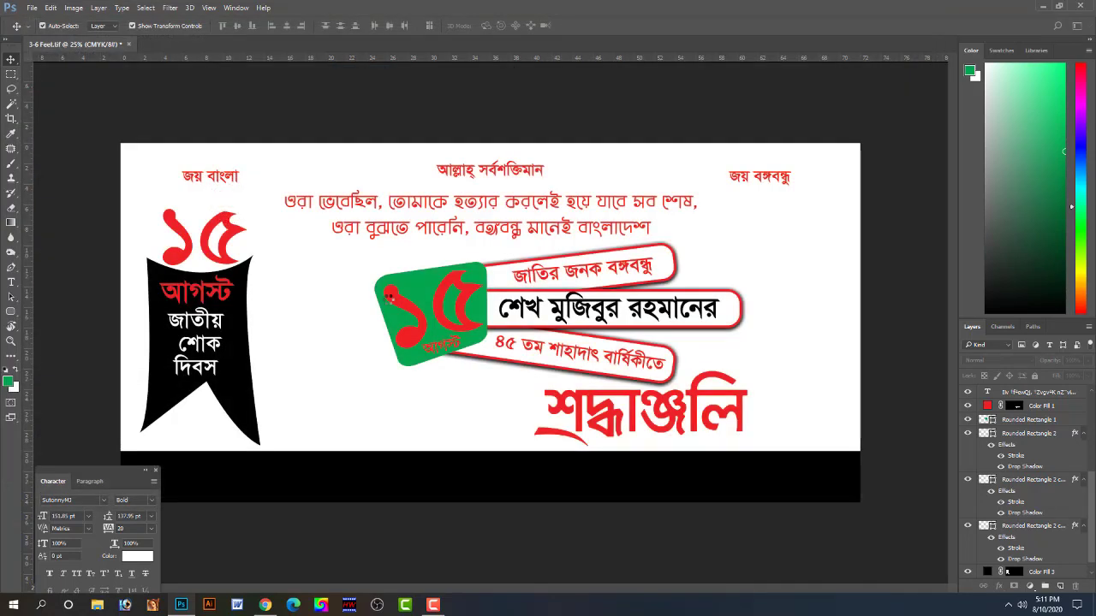
pyautogui.moveTo(403, 302); pyautogui.dragTo(310, 312)
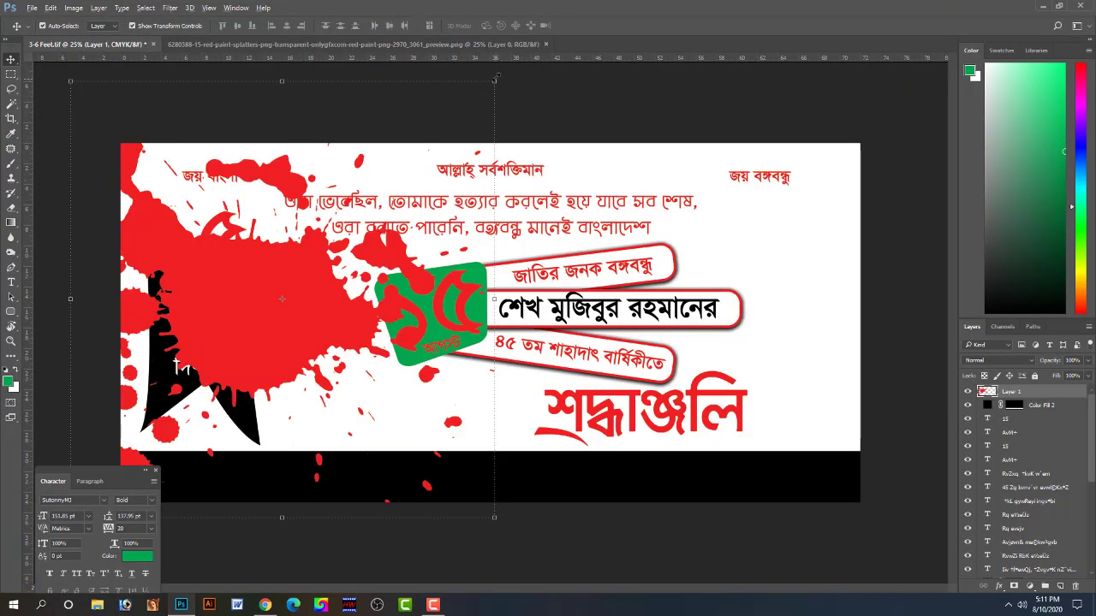
# - Scale the splatter to about 25% and place it over the ১৫ above the black ribbon
pyautogui.moveTo(495, 78); pyautogui.dragTo(337, 244)
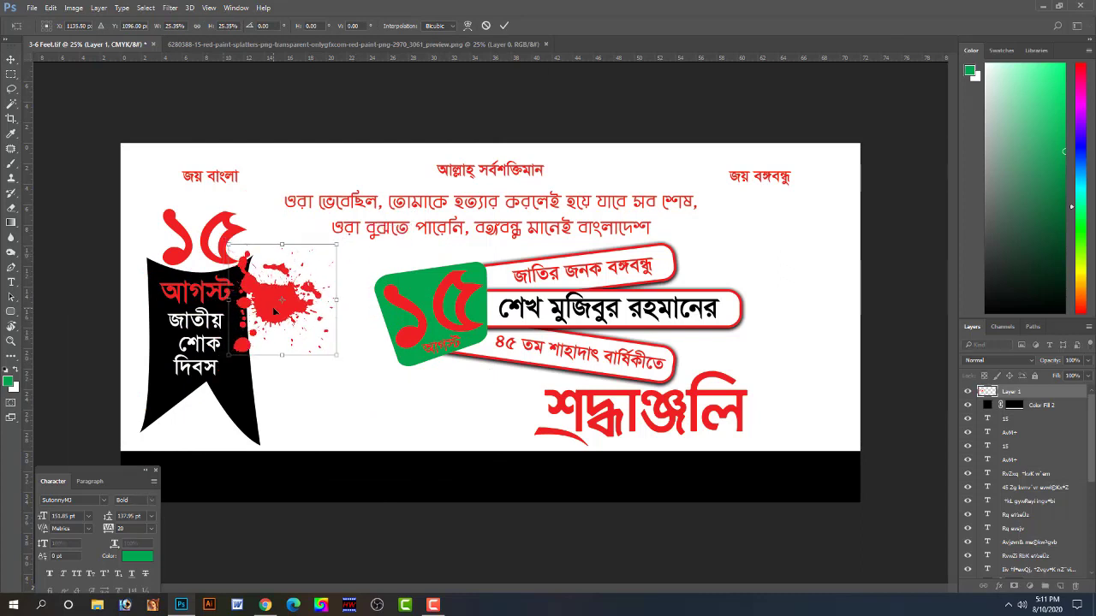
pyautogui.moveTo(269, 314); pyautogui.dragTo(207, 243)
pyautogui.press('Return')
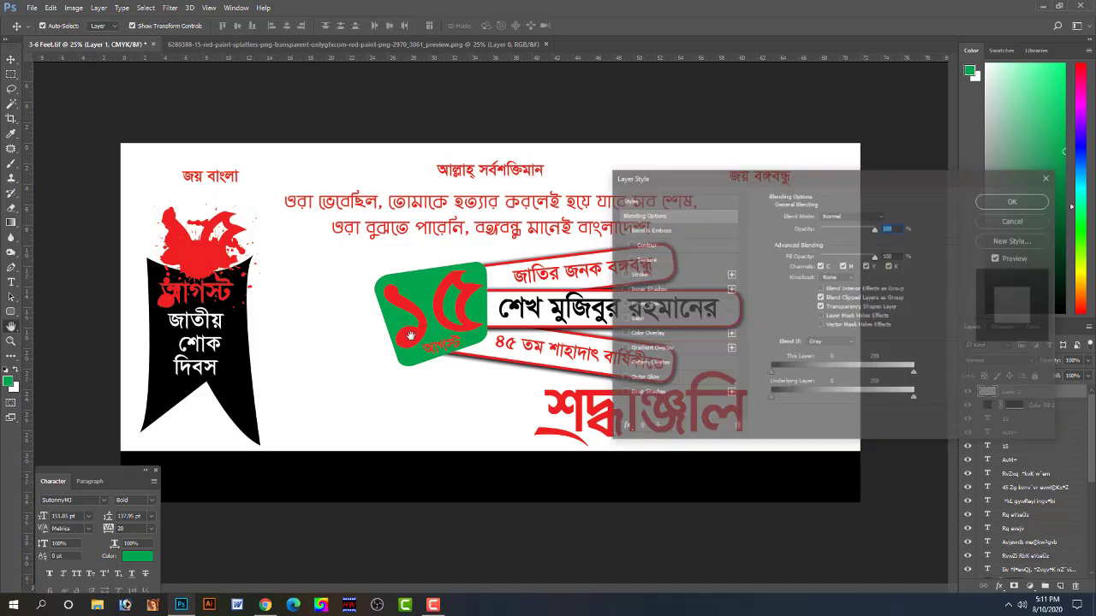
pyautogui.click(623, 276)
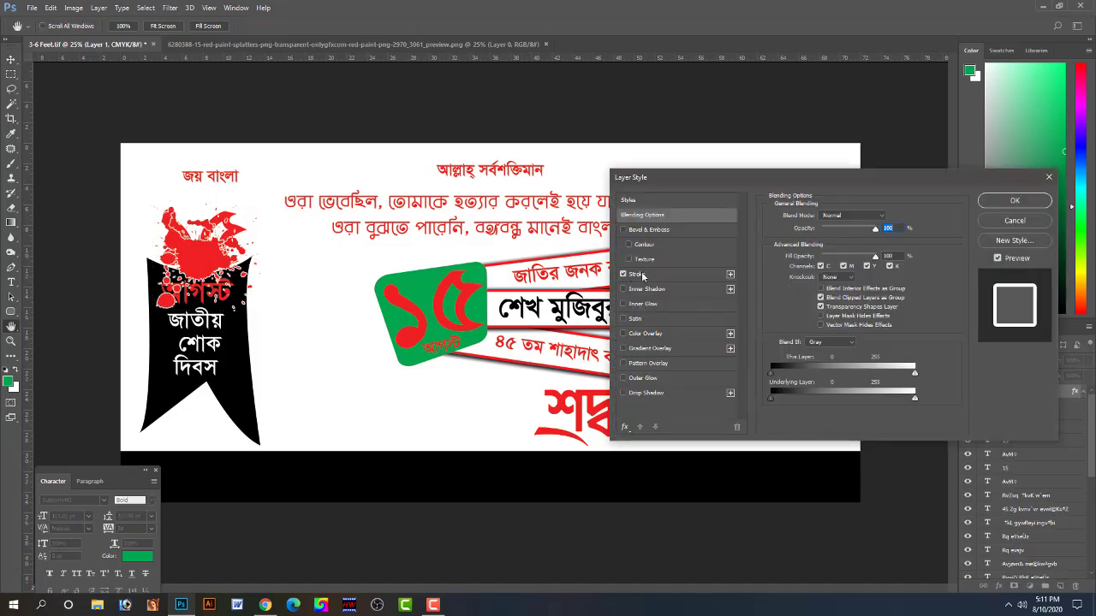
pyautogui.click(657, 273)
pyautogui.press('Escape')
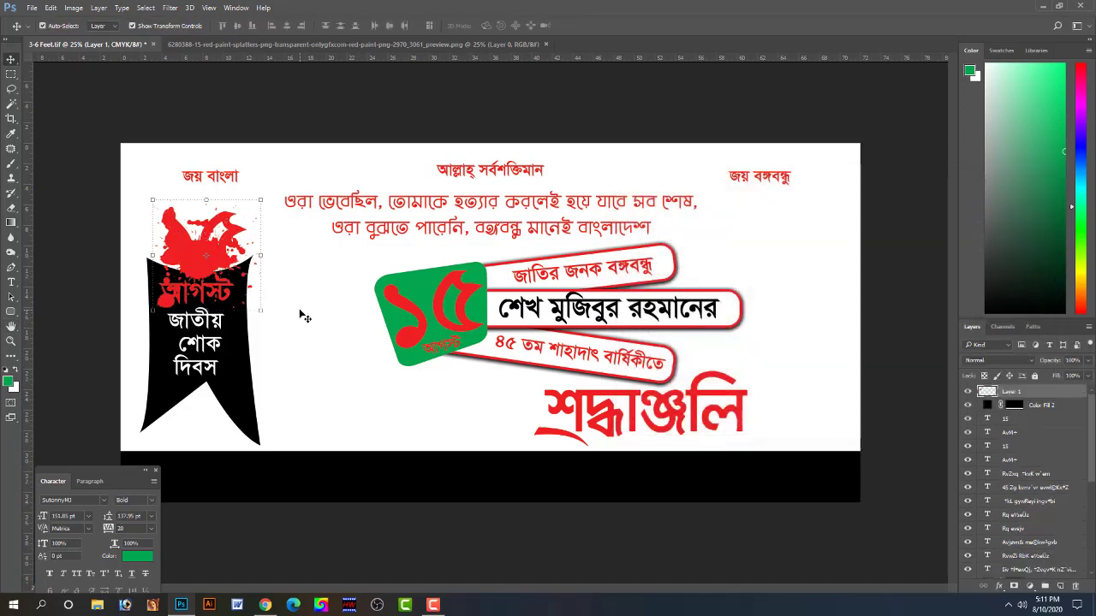
# - Lower the splatter layer in the stack to directly above the black ribbon shape, behind the ribbon's text
pyautogui.hotkey('ctrl', 'shift', '[')
pyautogui.hotkey('ctrl', ']')
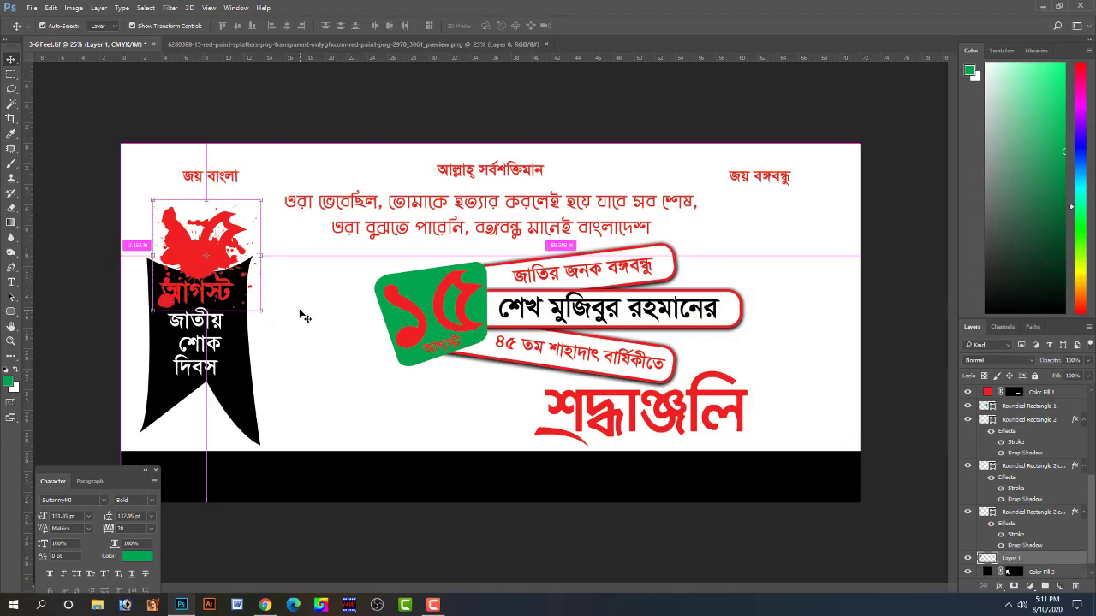
pyautogui.click(311, 333)
# - Give the ribbon's ১৫ text a thicker white outside stroke and a larger, more distant black Multiply drop shadow
pyautogui.click(232, 230)
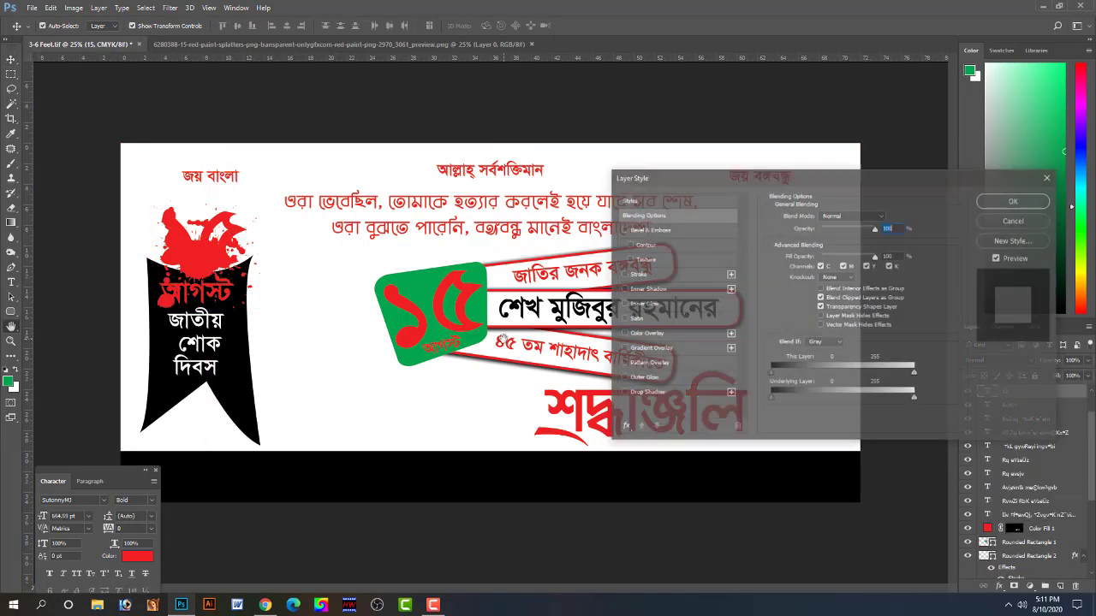
pyautogui.click(624, 275)
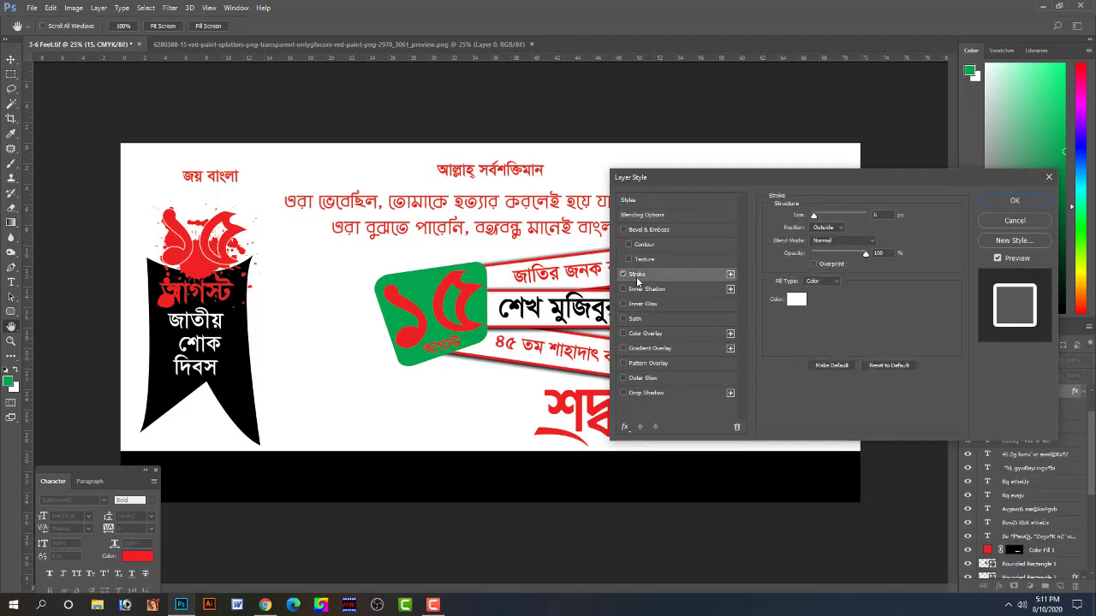
pyautogui.moveTo(812, 218); pyautogui.dragTo(816, 219)
pyautogui.click(640, 393)
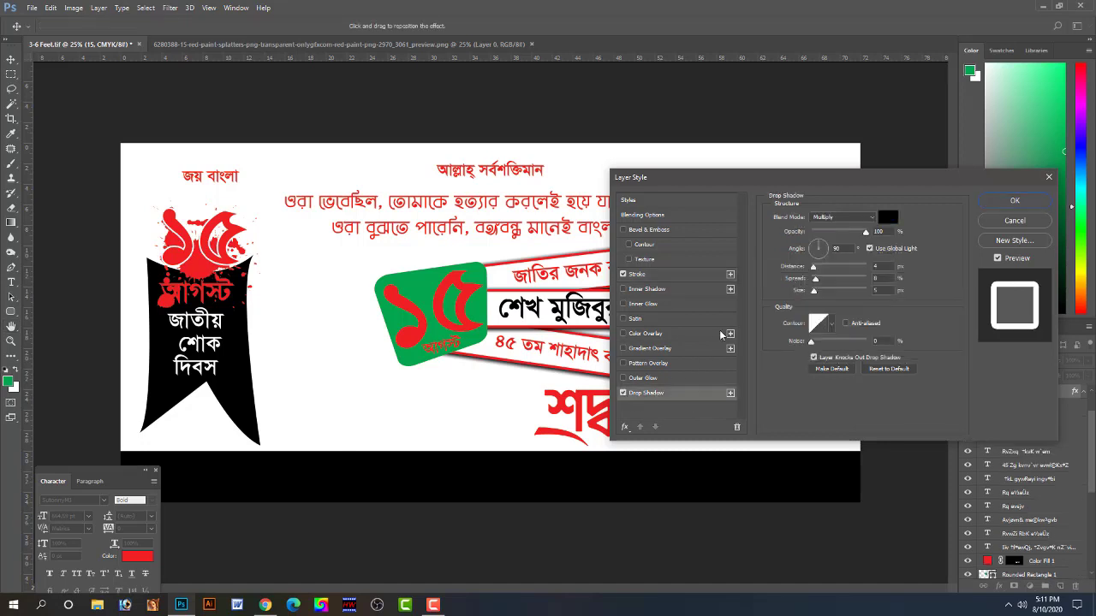
pyautogui.moveTo(810, 269); pyautogui.dragTo(830, 294)
pyautogui.press('Return')
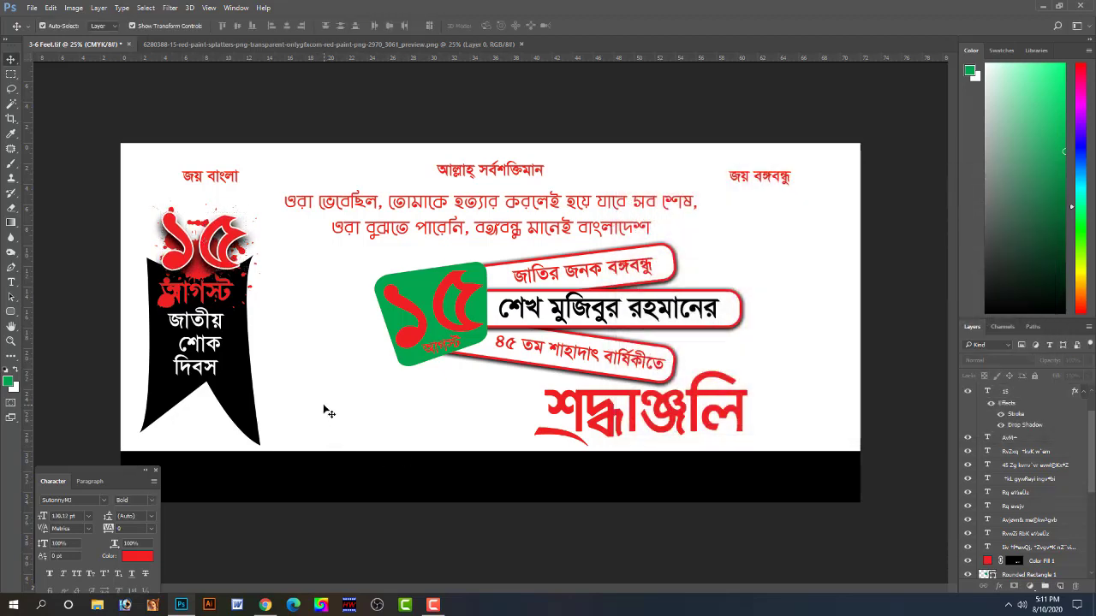
# - Open the round red splatter image ead5918fce51ad4fc88c9df9a0afeb1c from the 15 August folder
pyautogui.keyDown('alt'); pyautogui.scroll(1, 185, 288); pyautogui.keyUp('alt')
pyautogui.moveTo(269, 328); pyautogui.dragTo(242, 335)
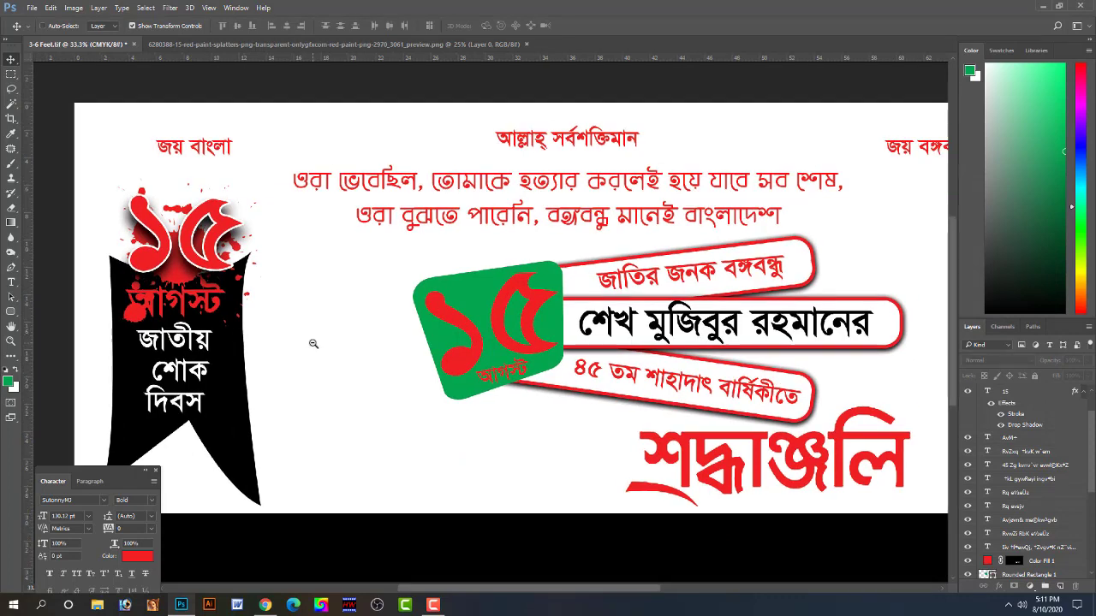
pyautogui.keyDown('alt'); pyautogui.click(317, 339); pyautogui.keyUp('alt')
pyautogui.keyDown('ctrl'); pyautogui.click(447, 345); pyautogui.keyUp('ctrl')
pyautogui.scroll(1, 446, 344)
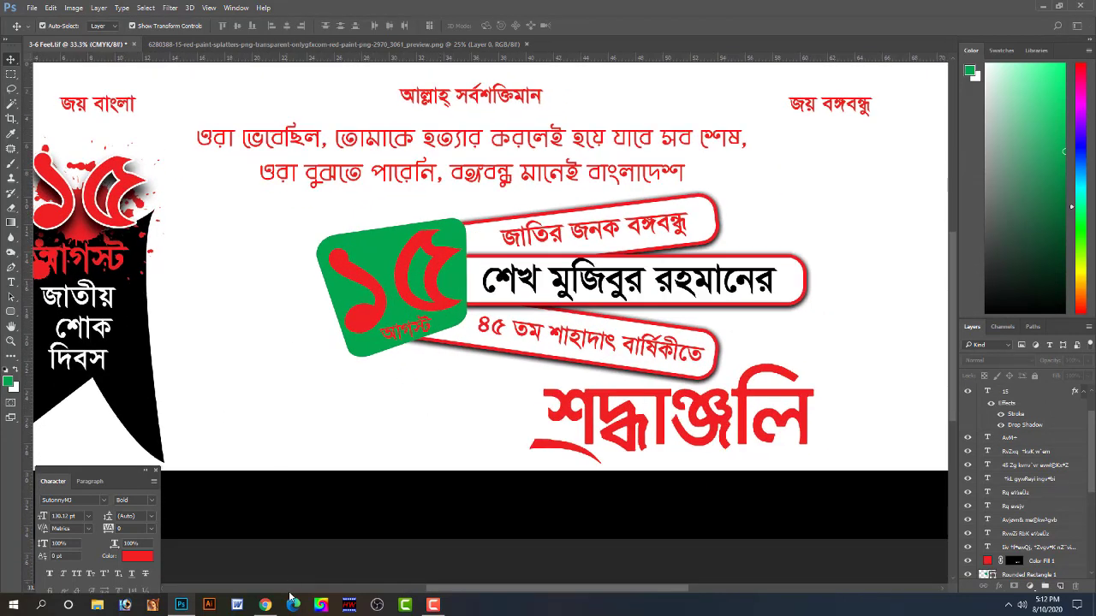
pyautogui.press('ctrl')
pyautogui.hotkey('ctrl', 'o')
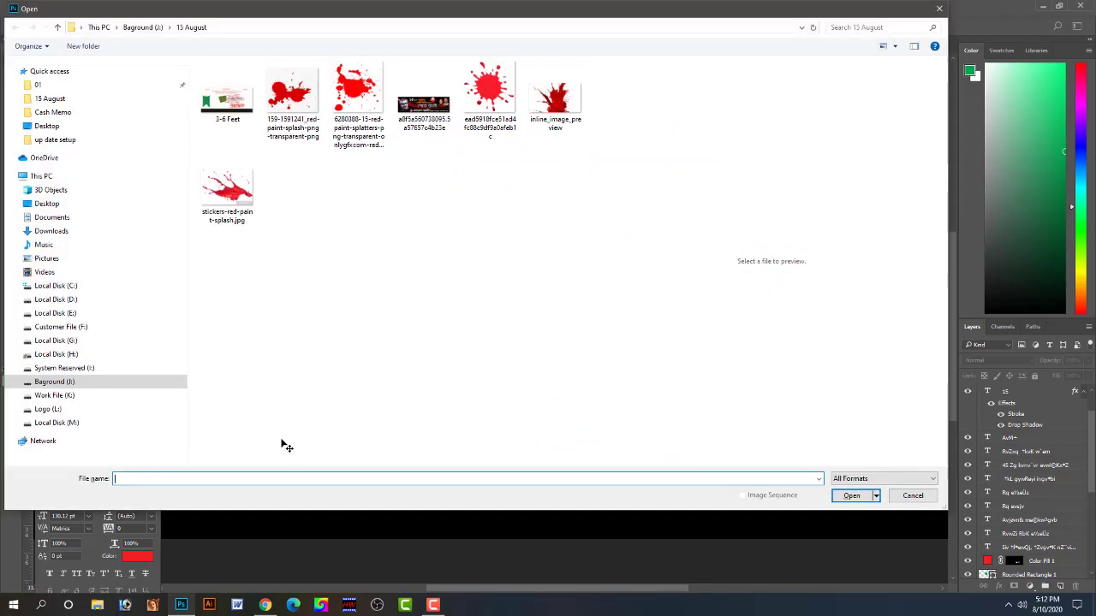
pyautogui.click(351, 96)
pyautogui.click(489, 96)
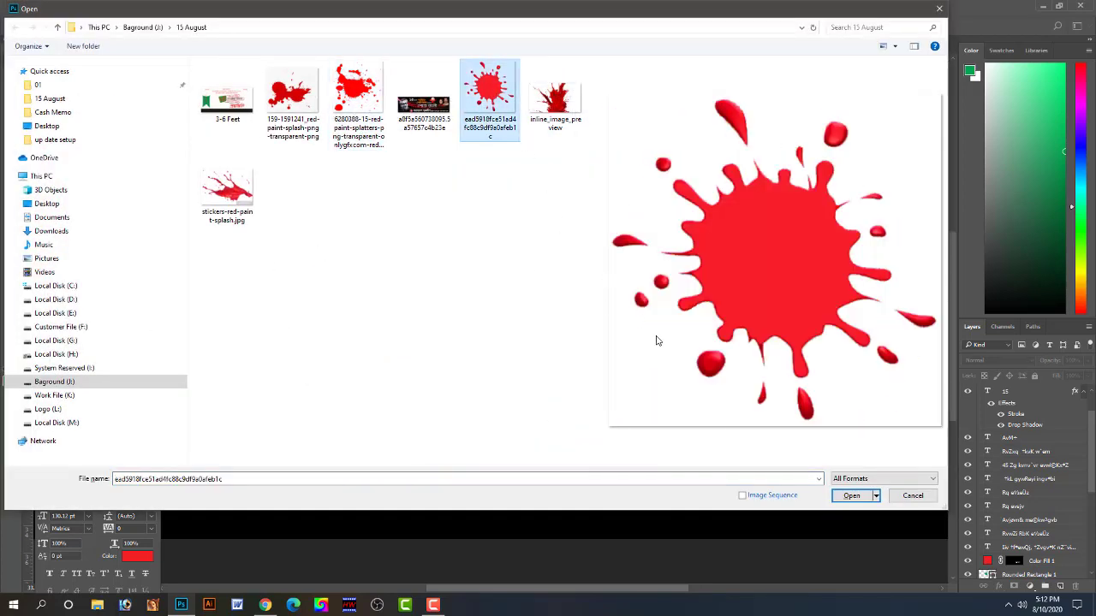
pyautogui.click(851, 496)
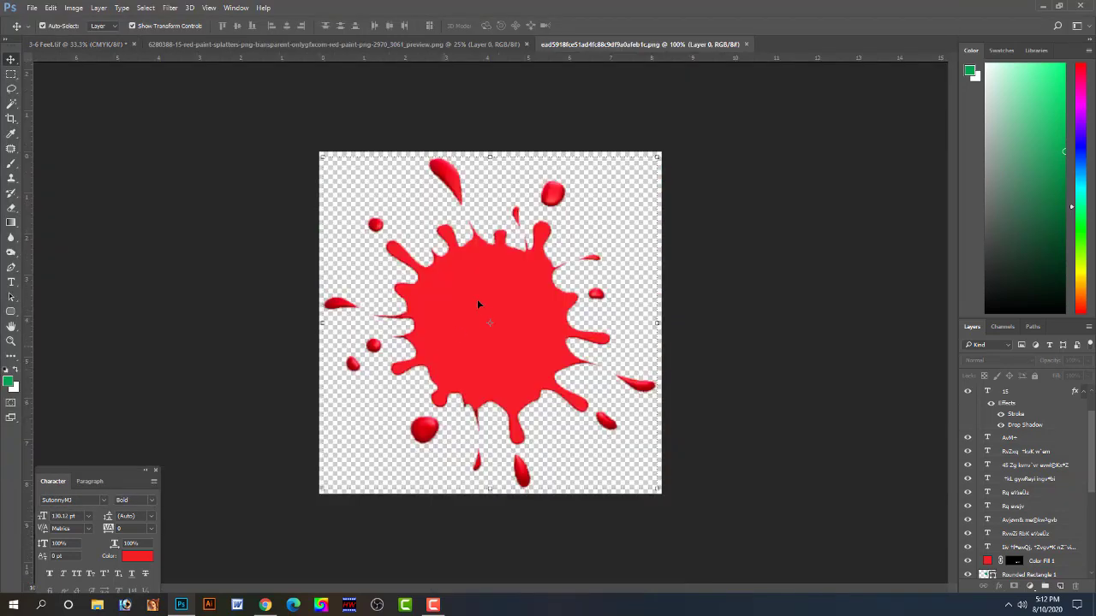
# - Place the round red splatter in the banner over the green ১৫ box and scale it to about 169%
pyautogui.moveTo(477, 299); pyautogui.dragTo(407, 287)
pyautogui.moveTo(449, 335); pyautogui.dragTo(489, 374)
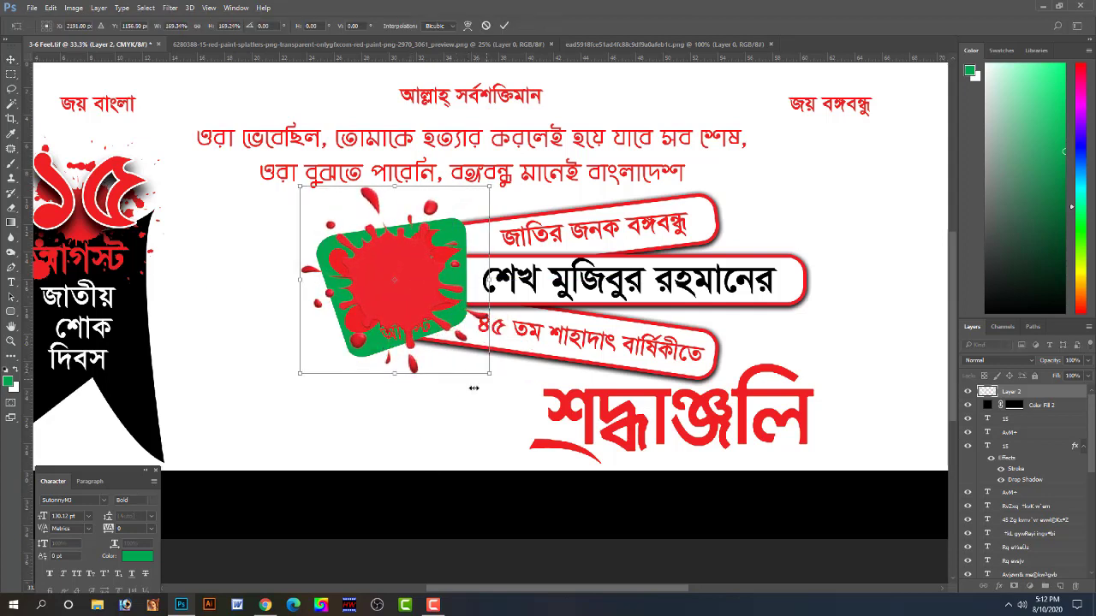
pyautogui.press('Return')
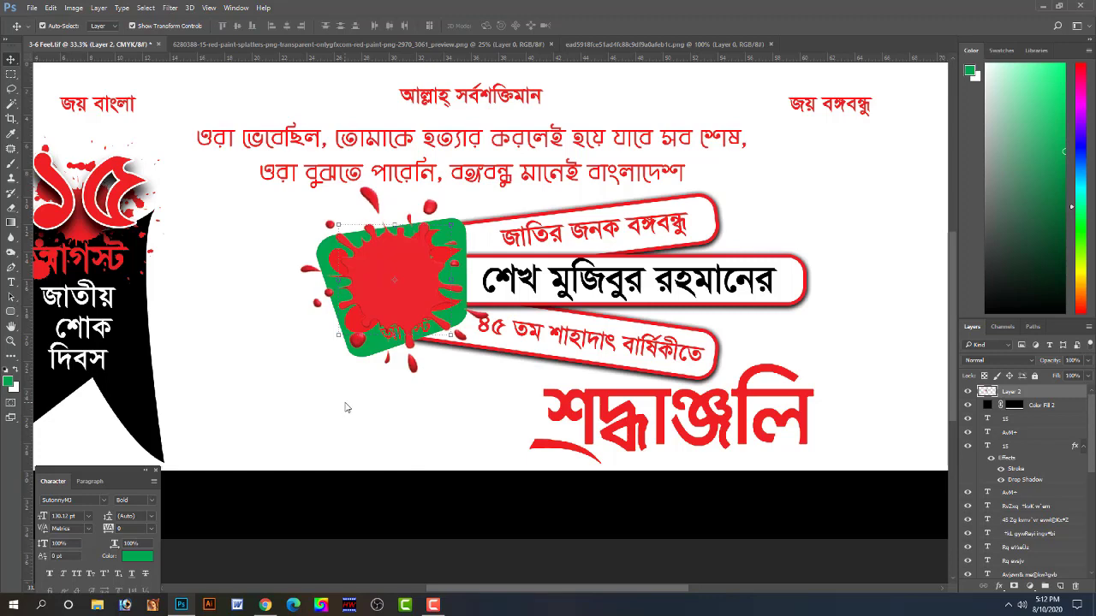
pyautogui.click(281, 396)
# - Recolour the green rounded rectangle behind the splatter with the ribbon's black
pyautogui.click(327, 250)
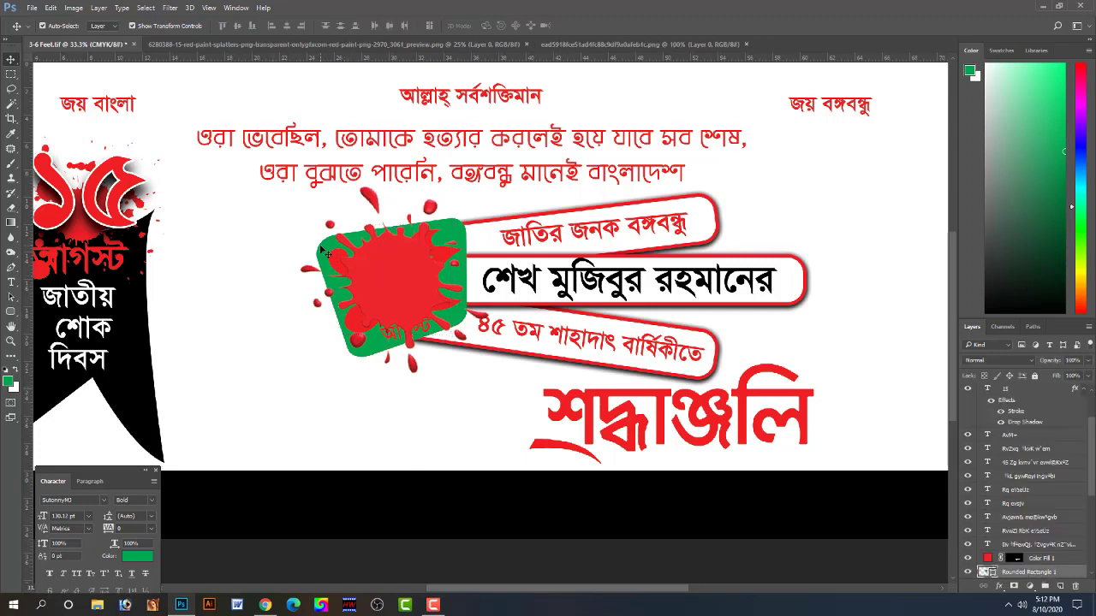
pyautogui.doubleClick(992, 574)
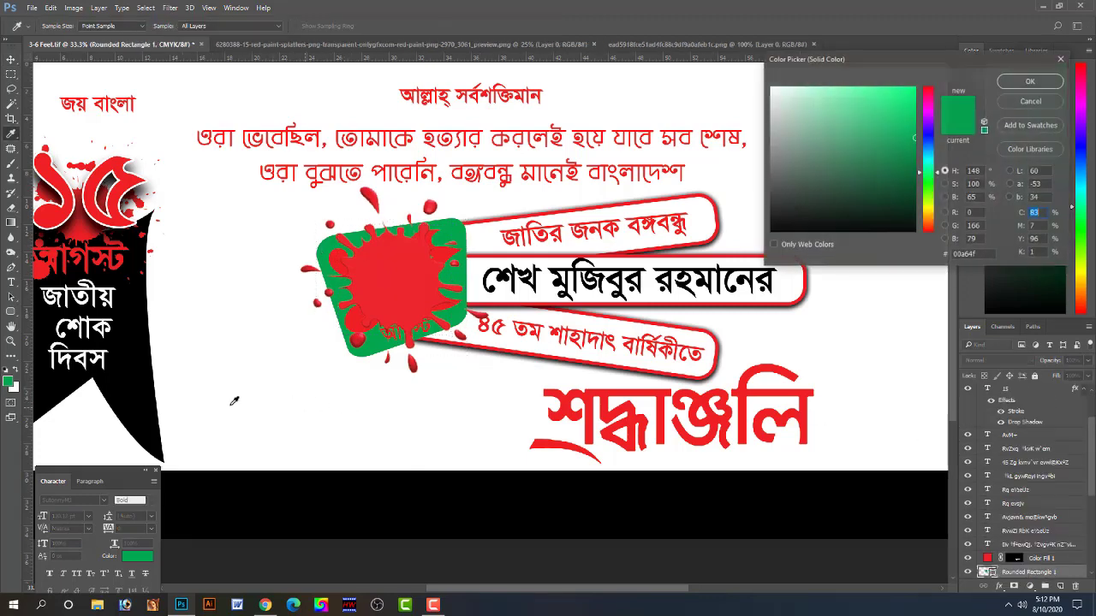
pyautogui.click(144, 388)
pyautogui.press('Return')
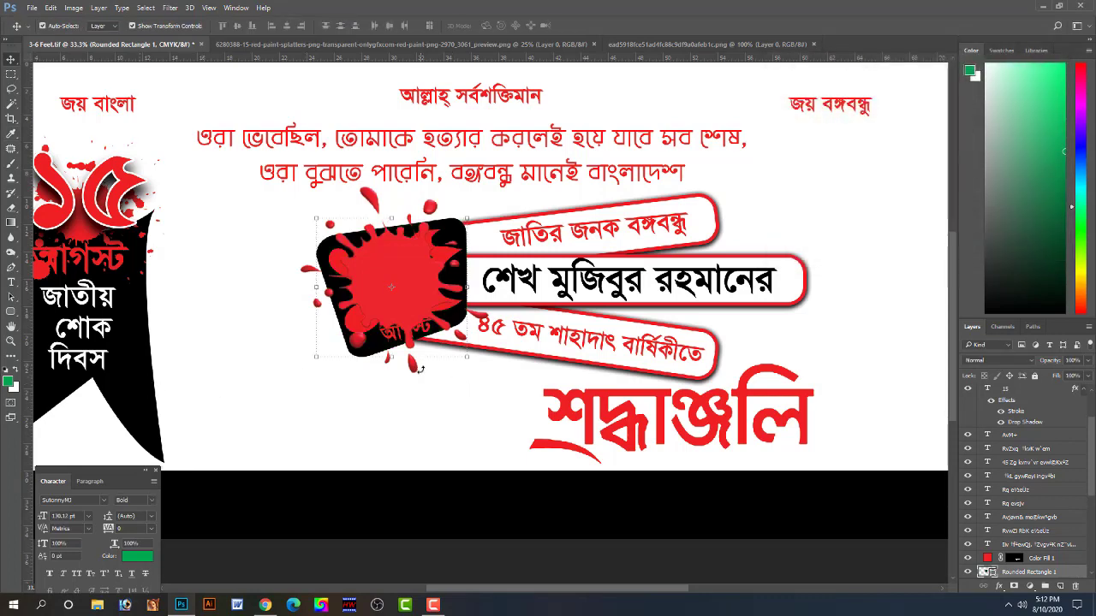
# - Set the rounded rectangle's fill to dark red with C 0, M 100, Y 100, K 60
pyautogui.doubleClick(991, 573)
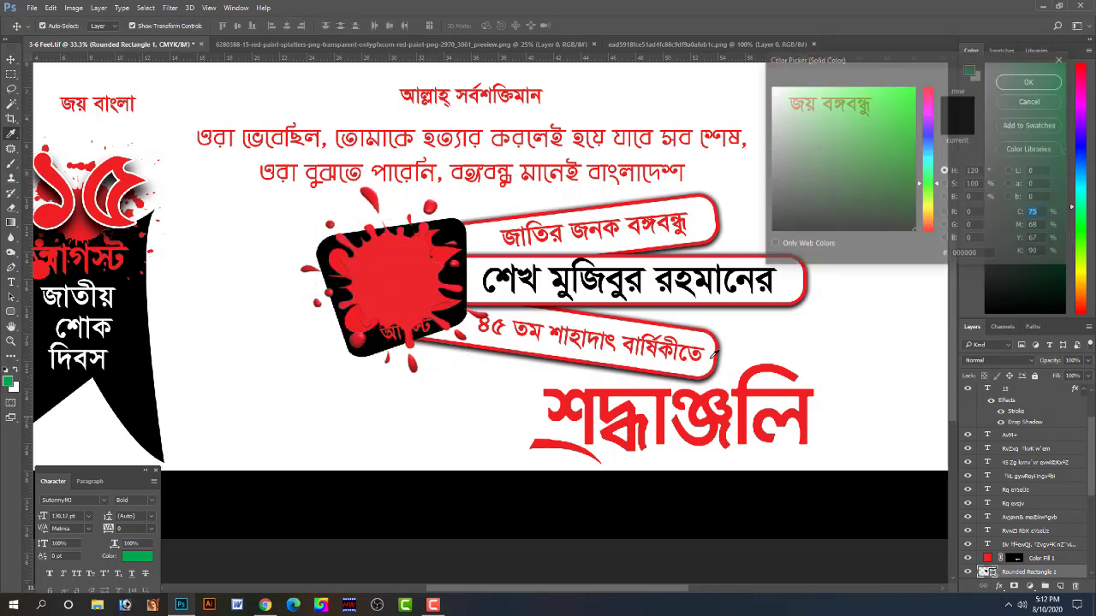
pyautogui.write('0')
pyautogui.press('Tab')
pyautogui.write('100')
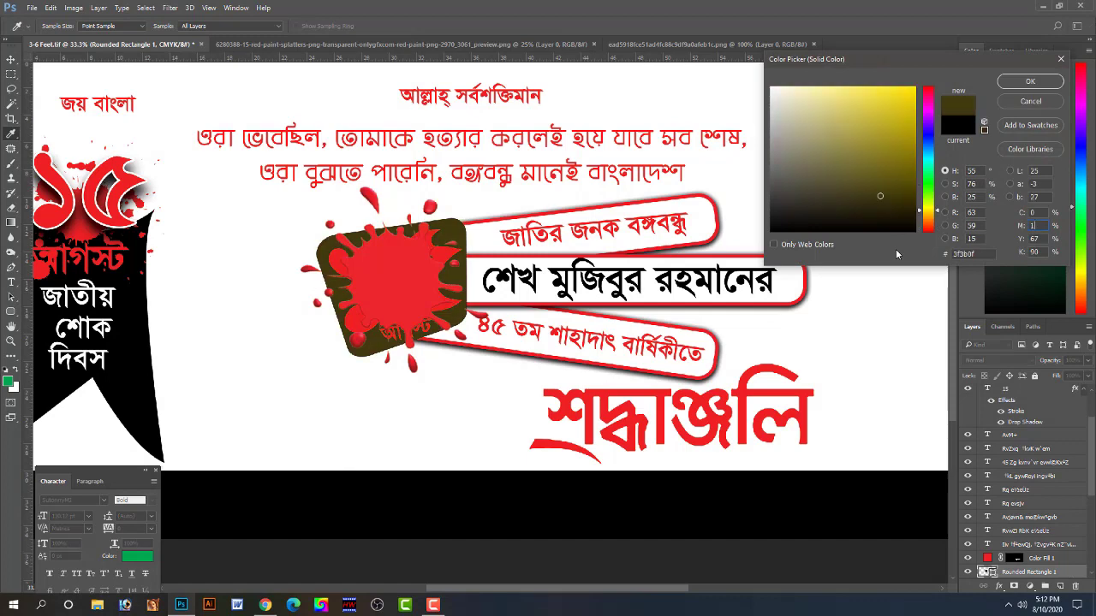
pyautogui.press('Tab')
pyautogui.write('100')
pyautogui.press('Tab')
pyautogui.write('60')
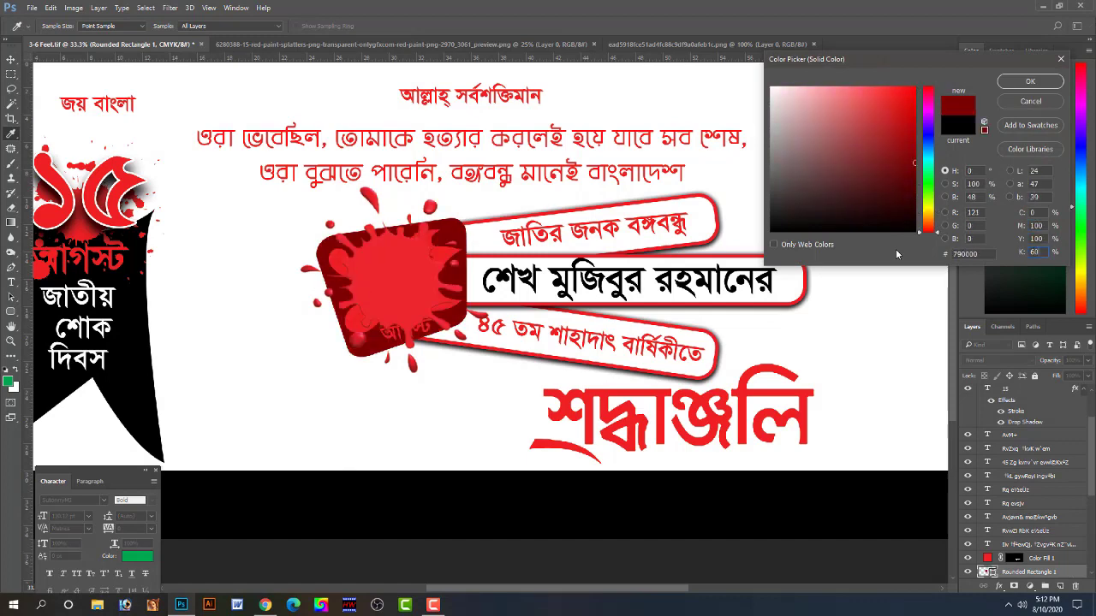
pyautogui.press('Return')
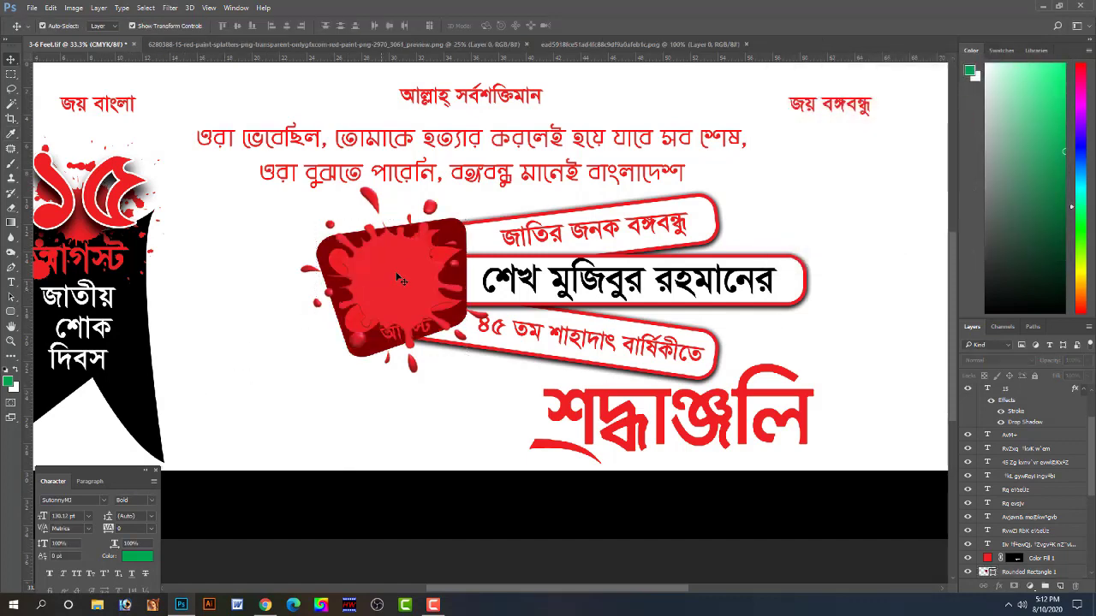
# - Bring the large ১৫ text in the box to the front and keep the splatter centred over the box behind it
pyautogui.moveTo(413, 277); pyautogui.dragTo(266, 270)
pyautogui.click(444, 272)
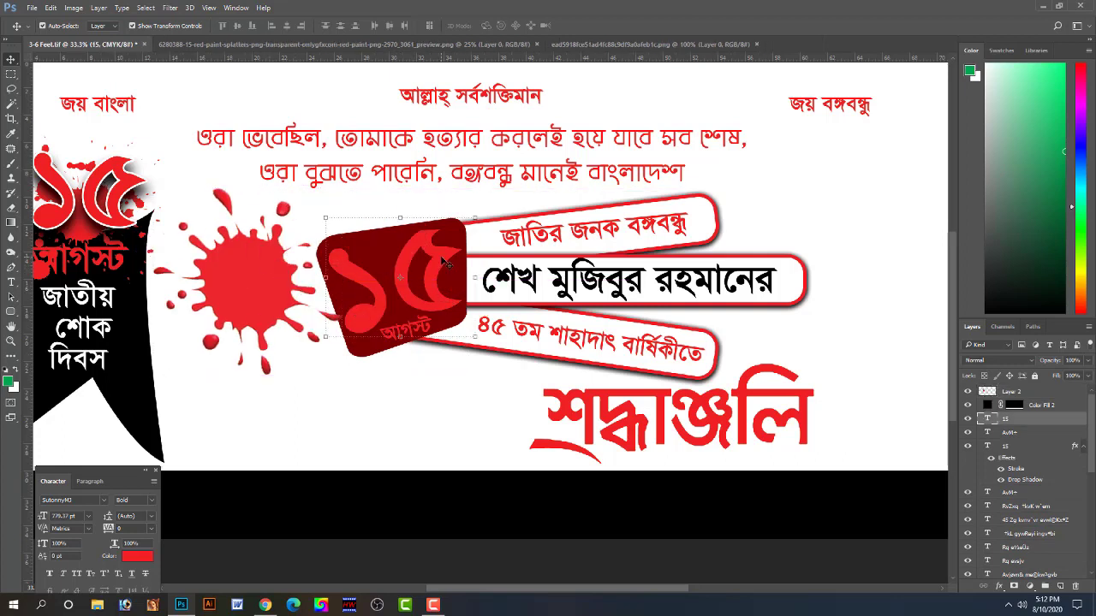
pyautogui.hotkey('ctrl', 'shift', ']')
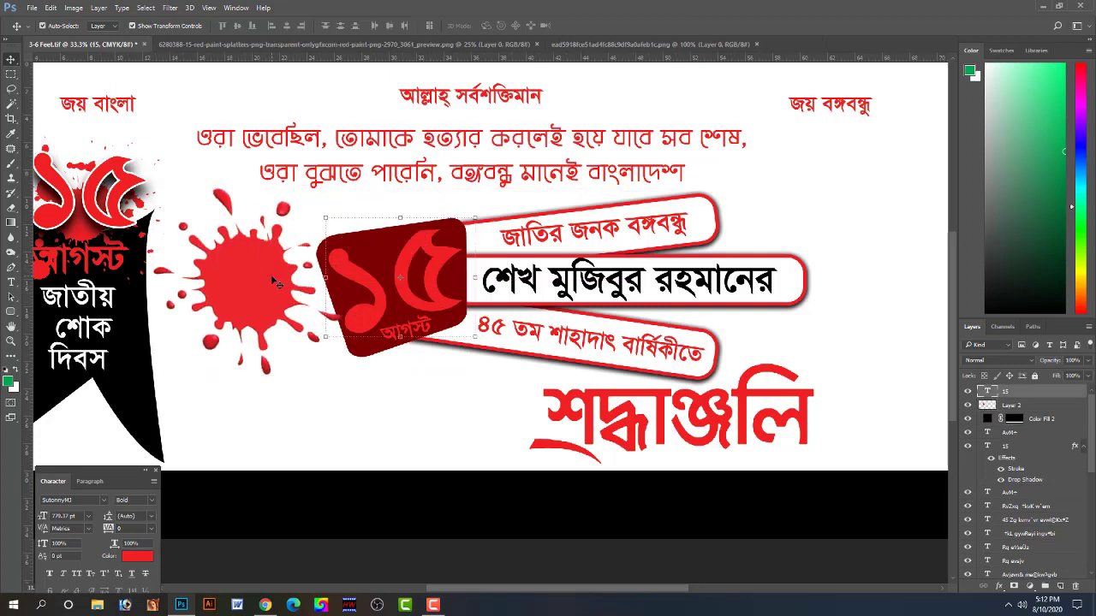
pyautogui.moveTo(274, 282); pyautogui.dragTo(418, 276)
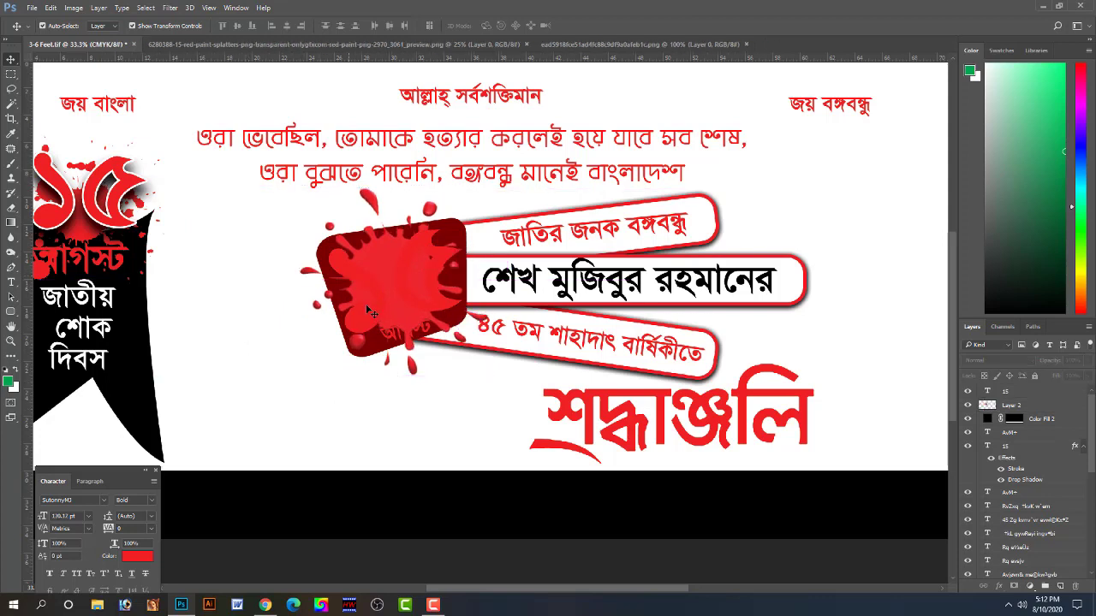
# - Recolour the large ১৫ text over the splatter white
pyautogui.click(377, 286)
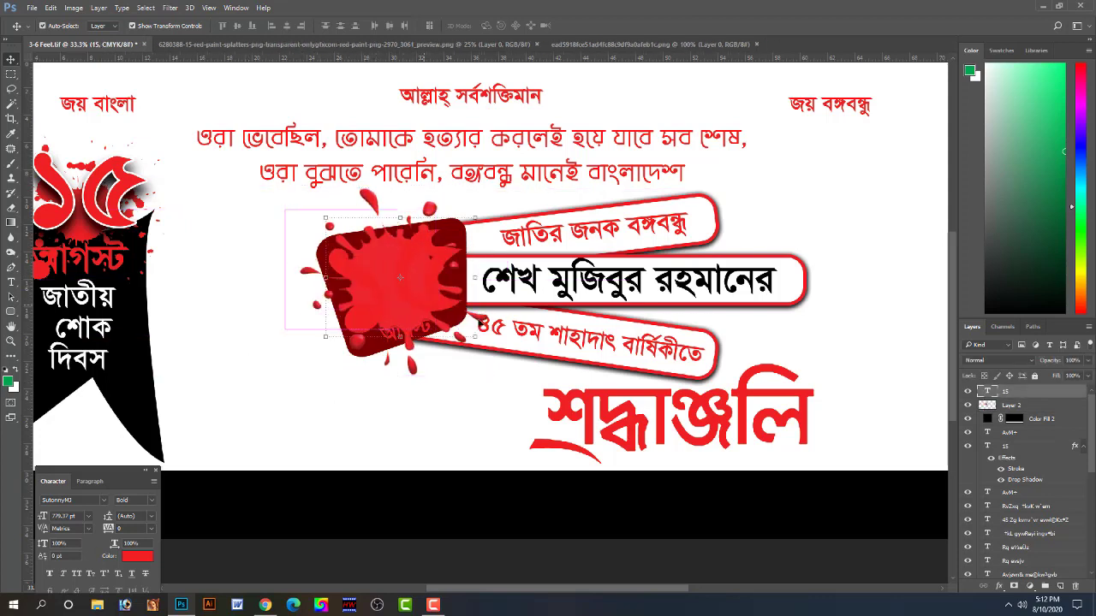
pyautogui.click(134, 561)
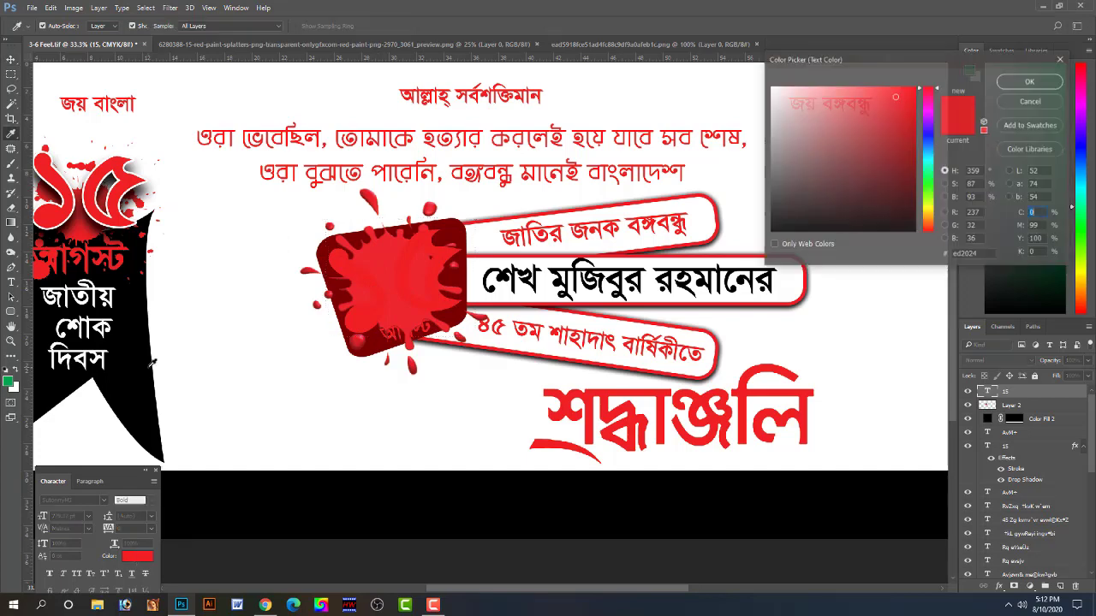
pyautogui.click(142, 385)
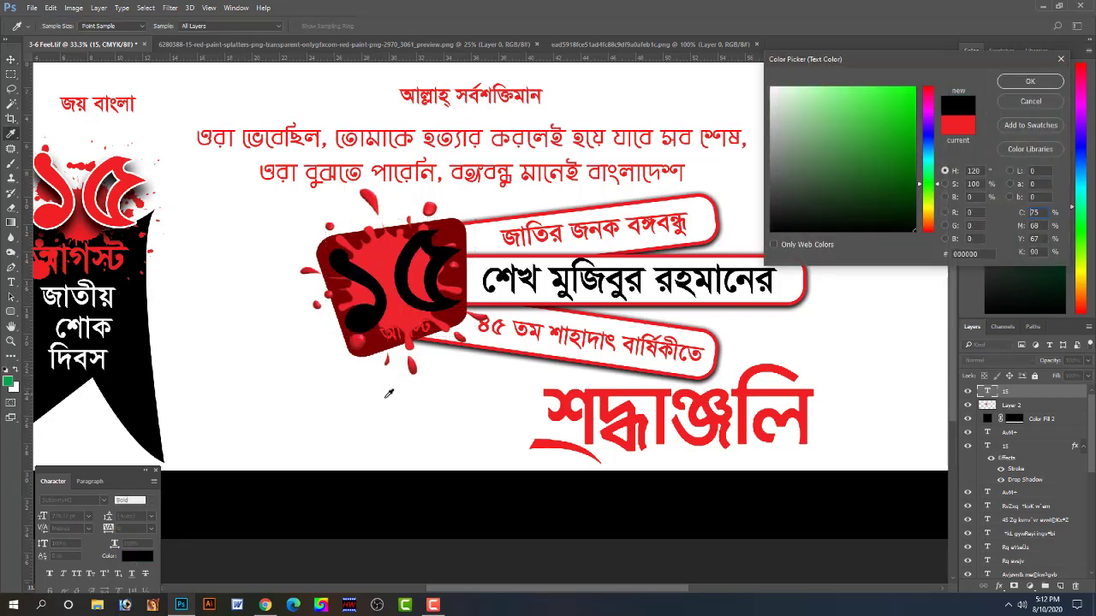
pyautogui.click(268, 392)
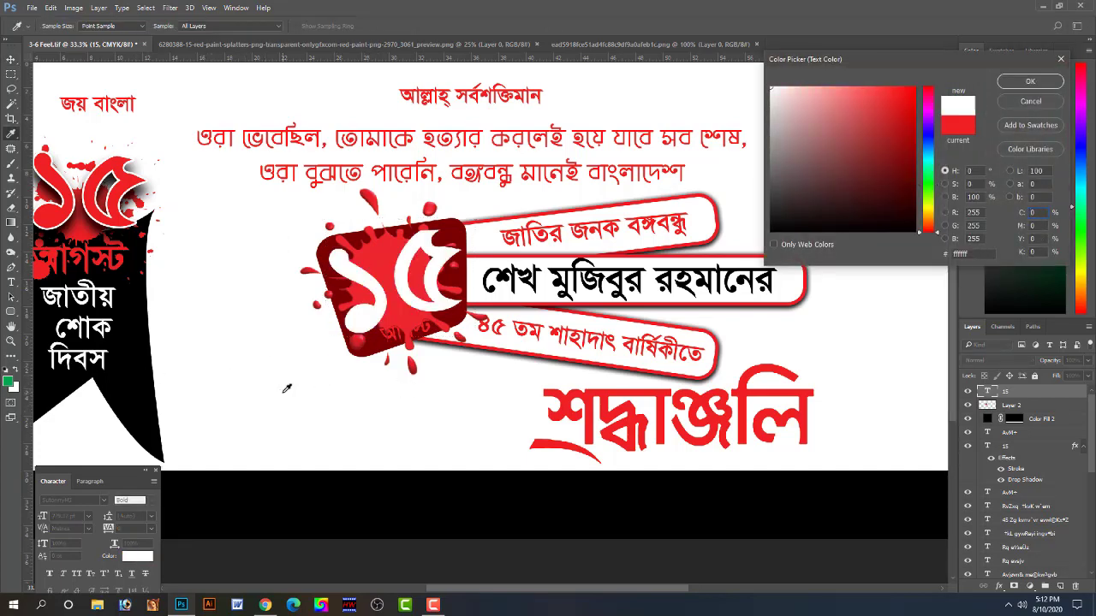
pyautogui.press('Return')
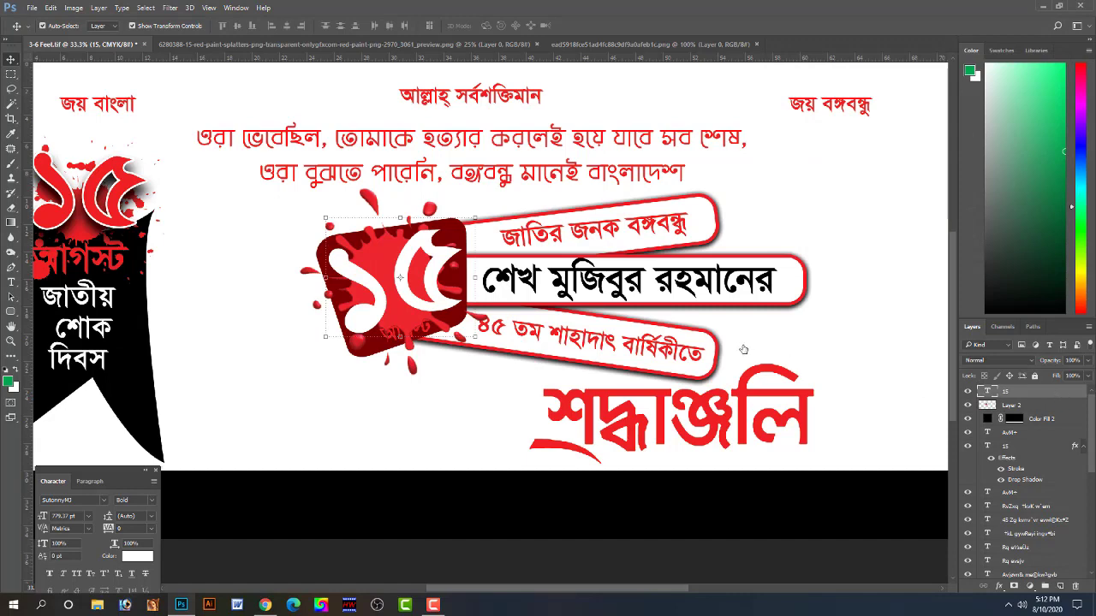
# - Give the white ১৫ text a thicker dark red 790000 outside stroke and a black Multiply drop shadow
pyautogui.click(625, 275)
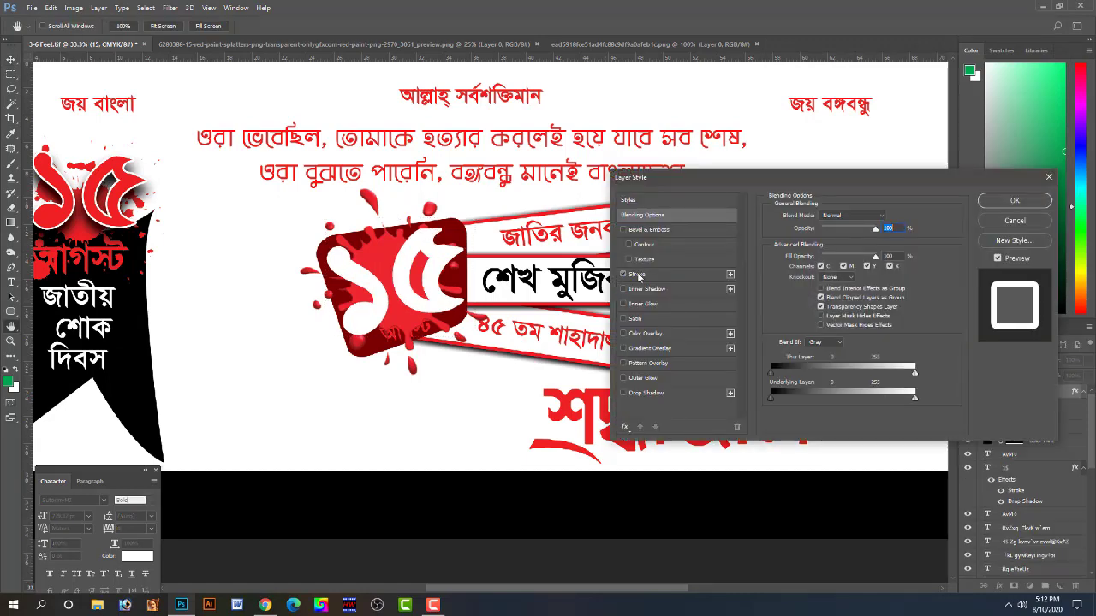
pyautogui.click(638, 274)
pyautogui.click(797, 299)
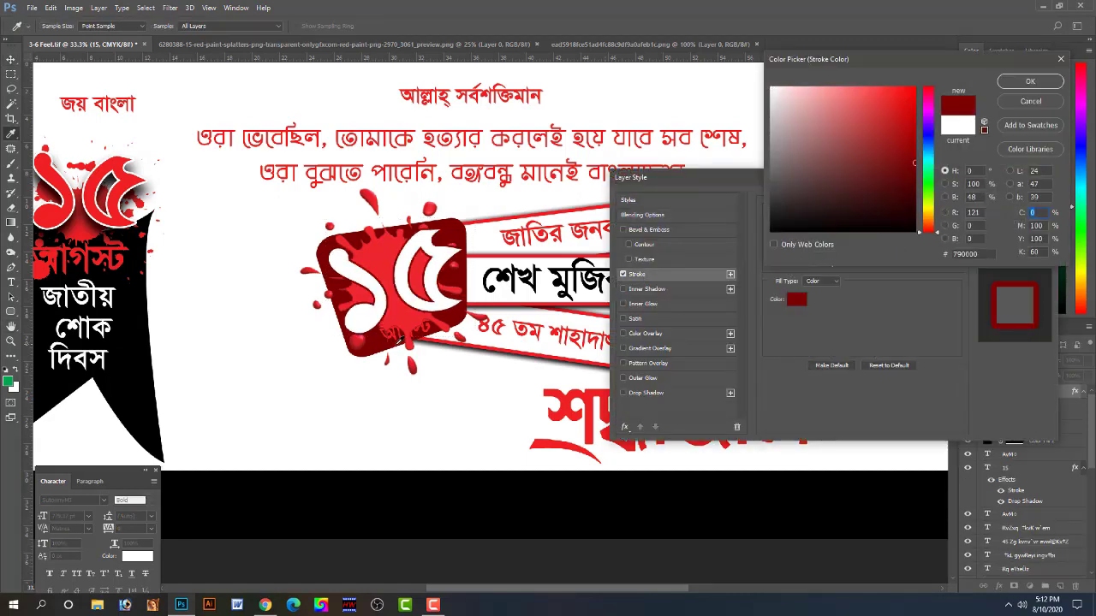
pyautogui.press('Return')
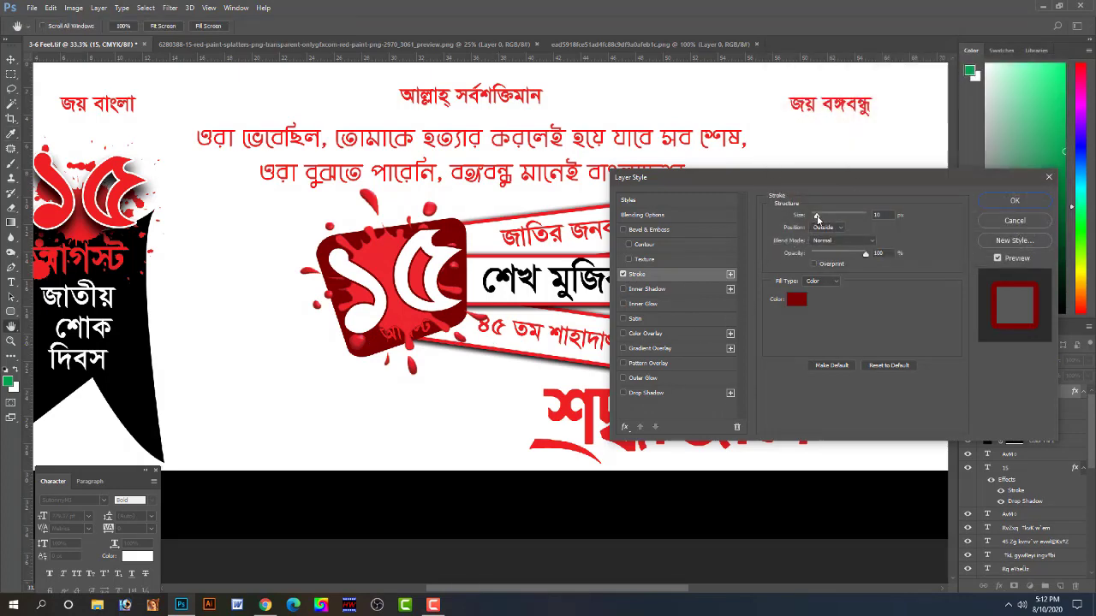
pyautogui.moveTo(818, 217); pyautogui.dragTo(819, 218)
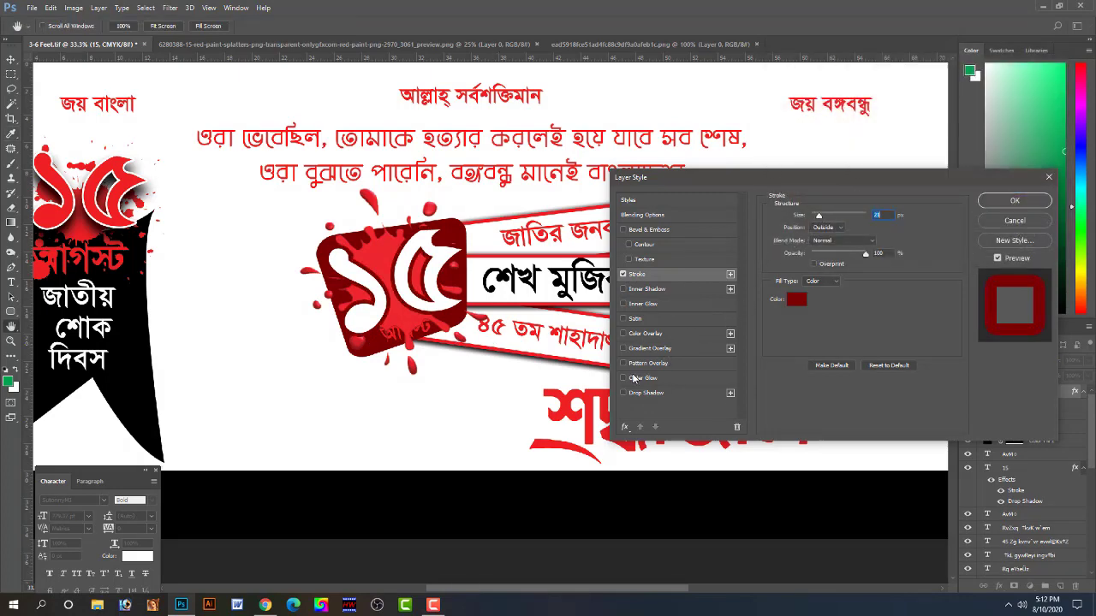
pyautogui.click(625, 394)
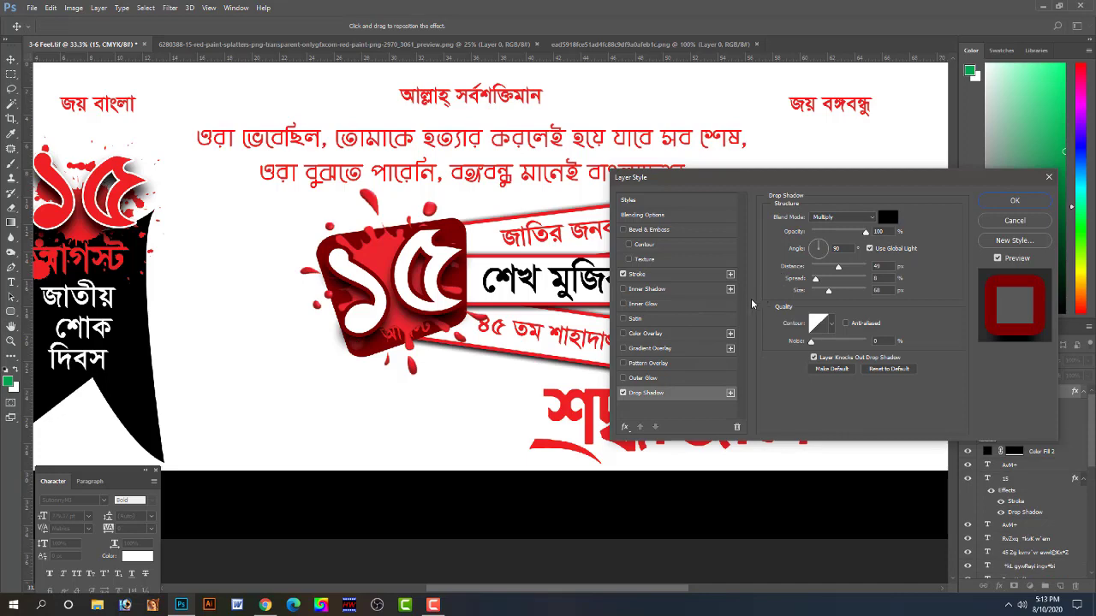
pyautogui.press('Return')
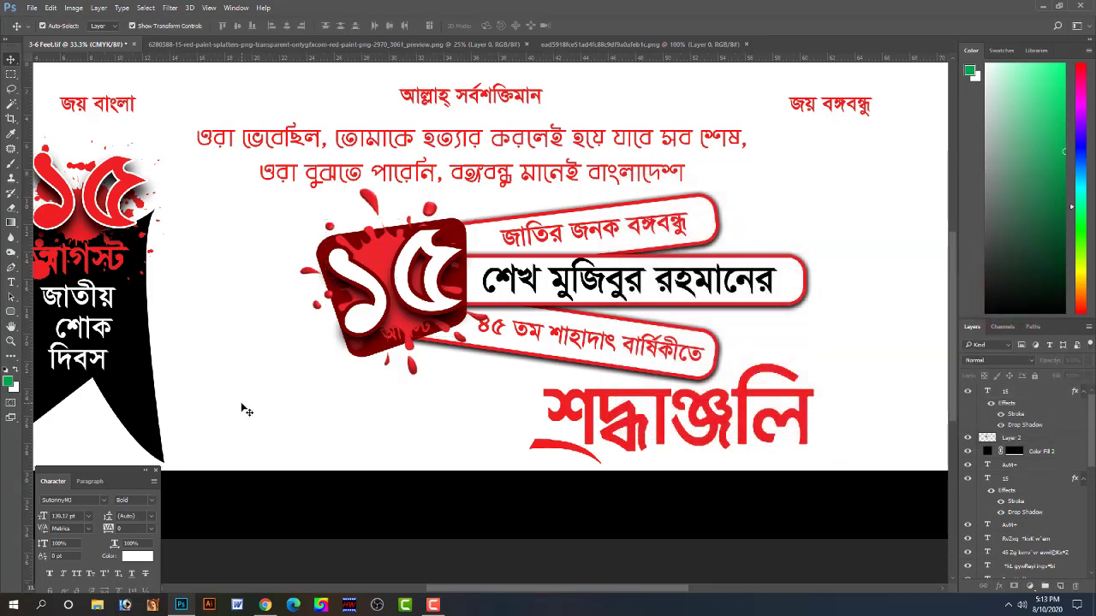
# - Bring the ৪৫ তম শাহাদাৎ বার্ষিকীতে text to the front, above the splatter
pyautogui.keyDown('ctrl'); pyautogui.click(540, 340); pyautogui.keyUp('ctrl')
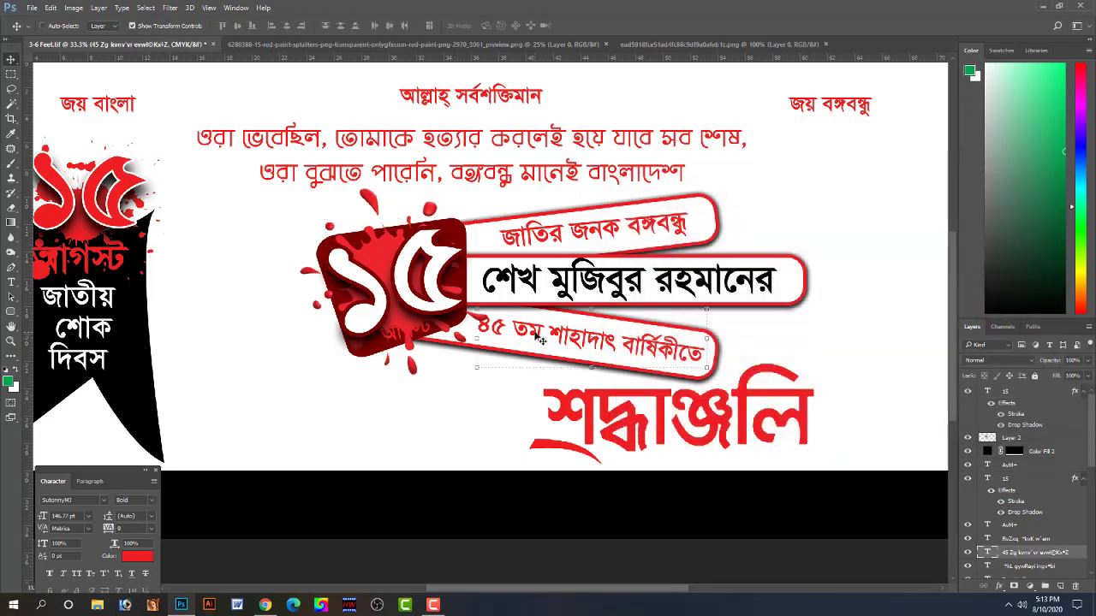
pyautogui.hotkey('ctrl', 'shift', ']')
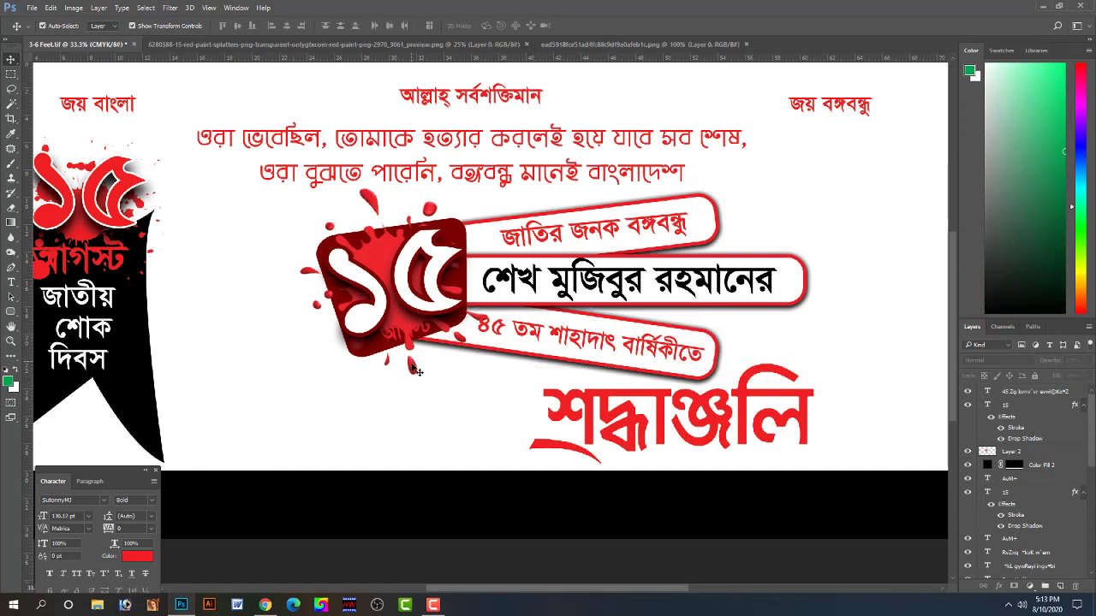
pyautogui.keyDown('ctrl'); pyautogui.click(411, 368); pyautogui.keyUp('ctrl')
pyautogui.click(11, 208)
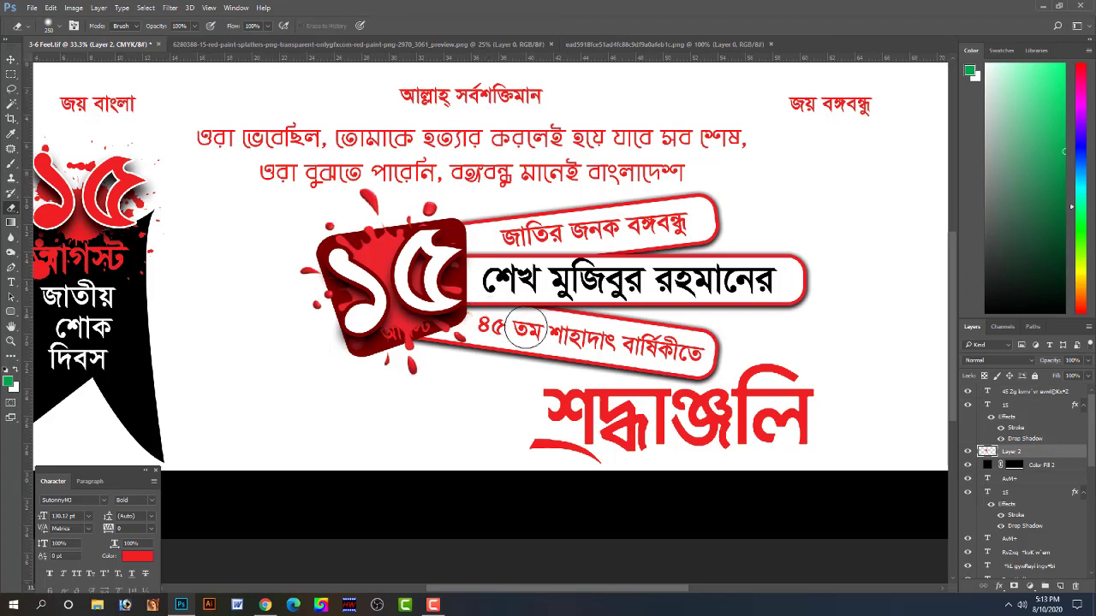
pyautogui.click(10, 59)
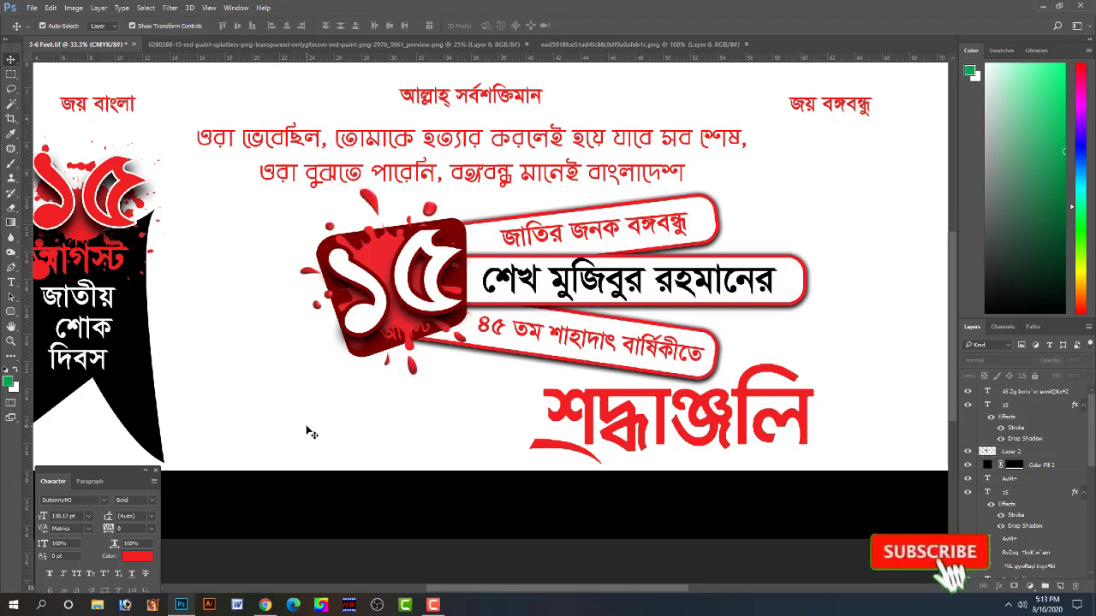
# - Enlarge the splatter behind the white ১৫ to about 107%
pyautogui.click(417, 378)
pyautogui.moveTo(470, 372); pyautogui.dragTo(483, 383)
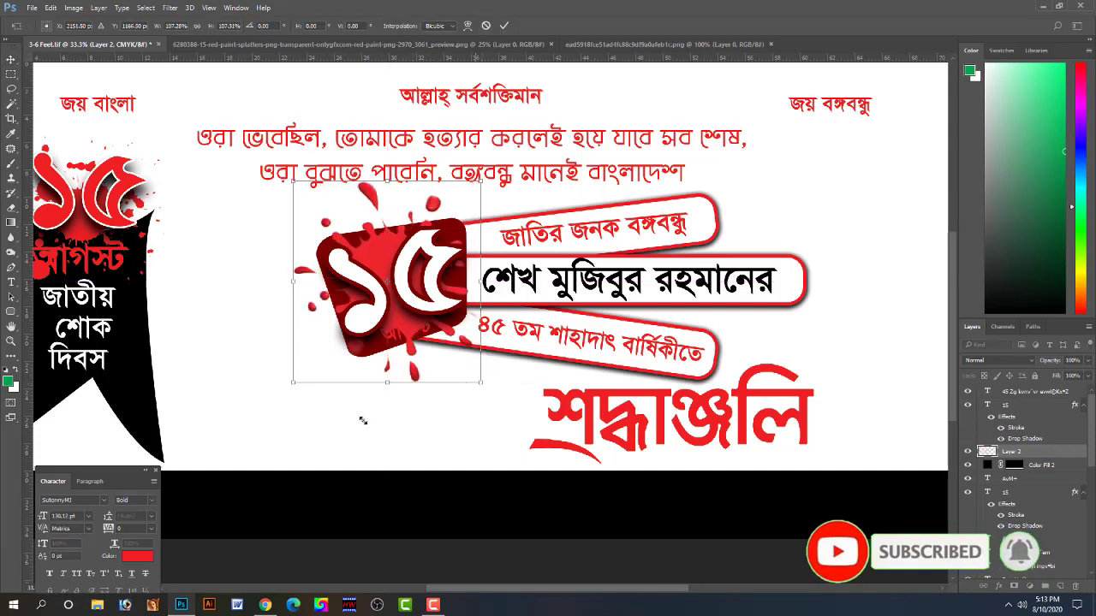
pyautogui.press('Return')
pyautogui.click(616, 344)
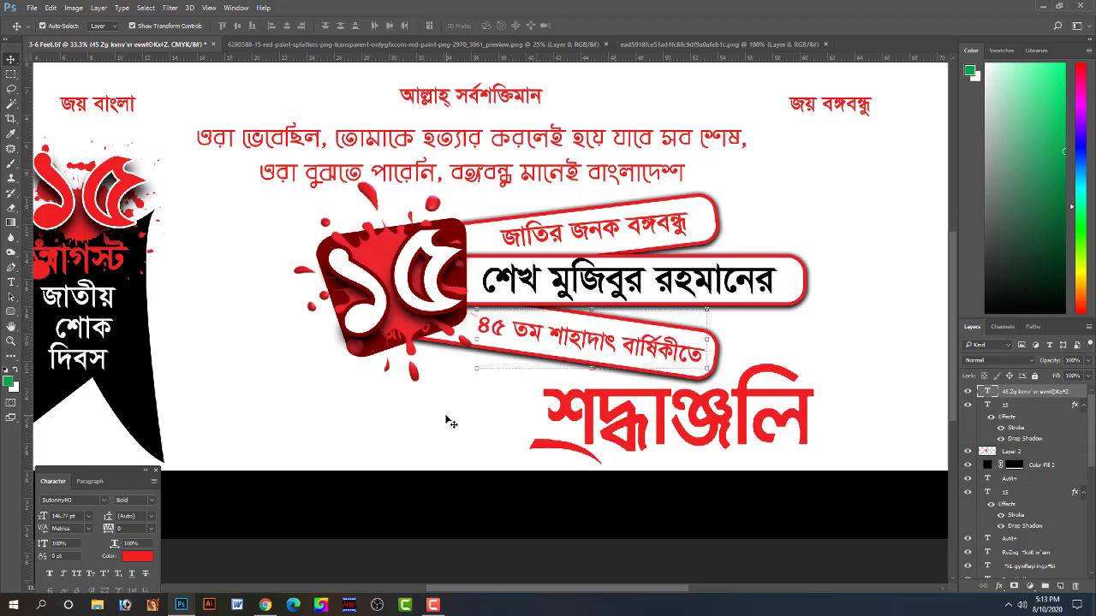
# - Scale the black text in the middle bar down to about 97% and reduce its height slightly, keeping it black
pyautogui.click(655, 287)
pyautogui.hotkey('ctrl', 't')
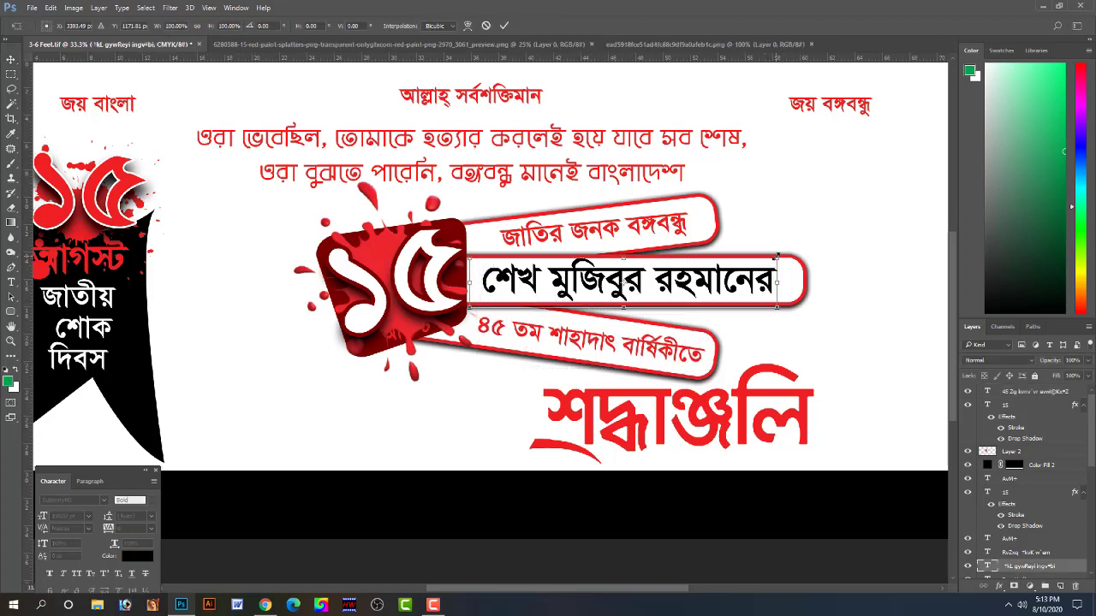
pyautogui.moveTo(776, 255); pyautogui.dragTo(771, 257)
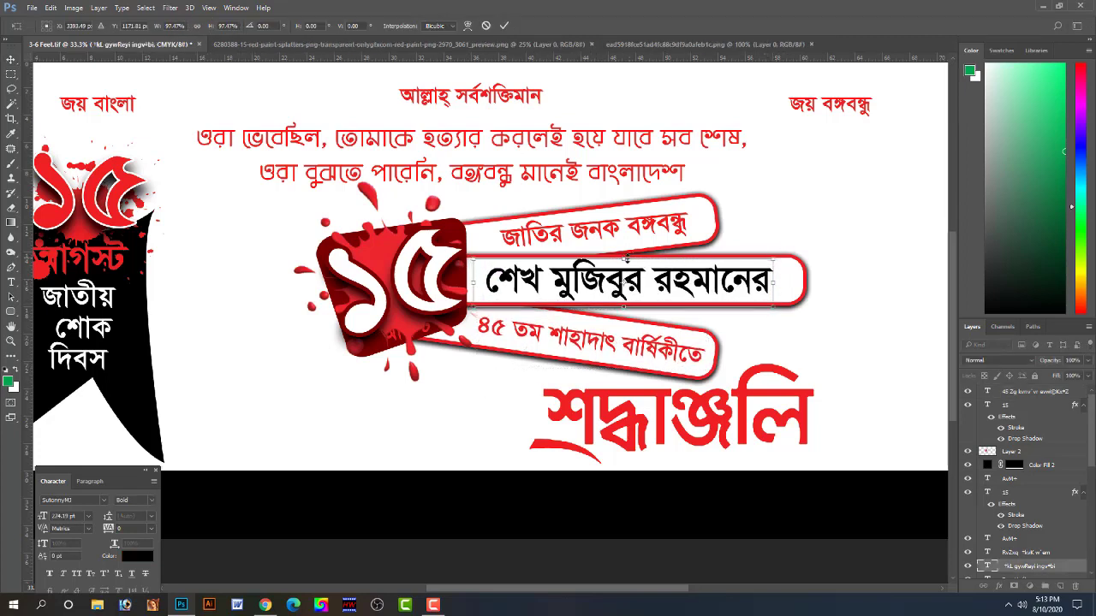
pyautogui.moveTo(623, 306); pyautogui.dragTo(624, 298)
pyautogui.press('Return')
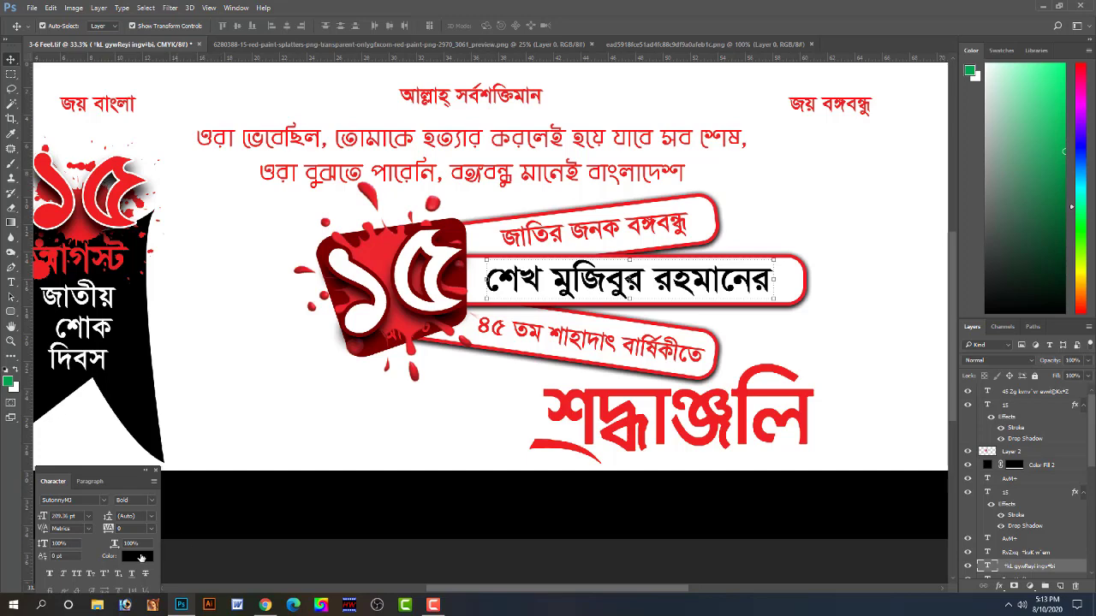
pyautogui.click(138, 557)
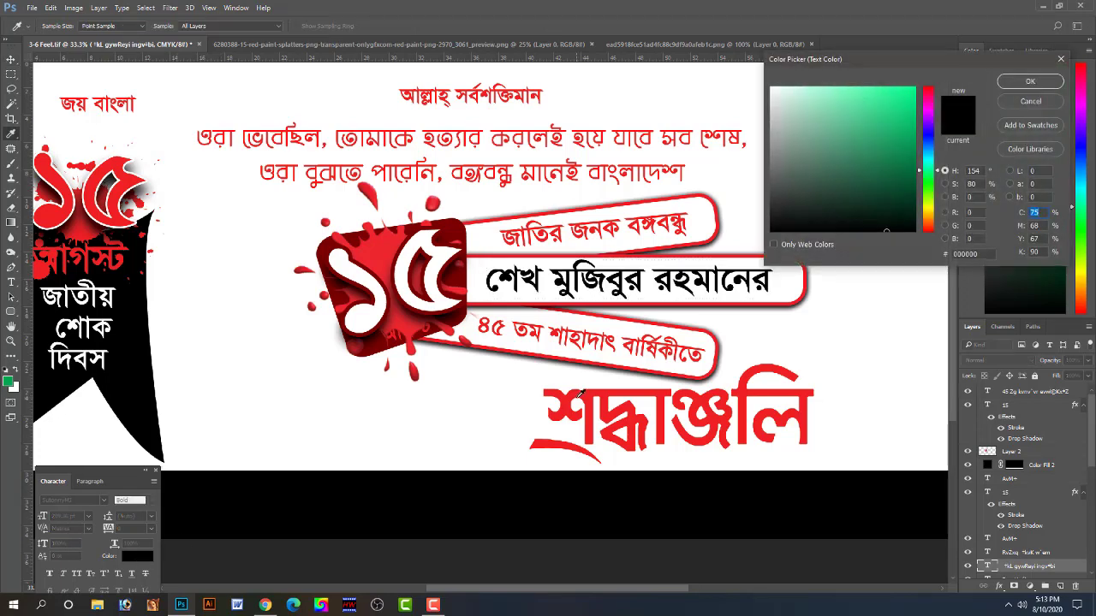
pyautogui.click(1030, 101)
# - Recolour the জাতির জনক বঙ্গবন্ধু text in the upper bar blue with CMYK 100, 100, 0, 0
pyautogui.click(645, 228)
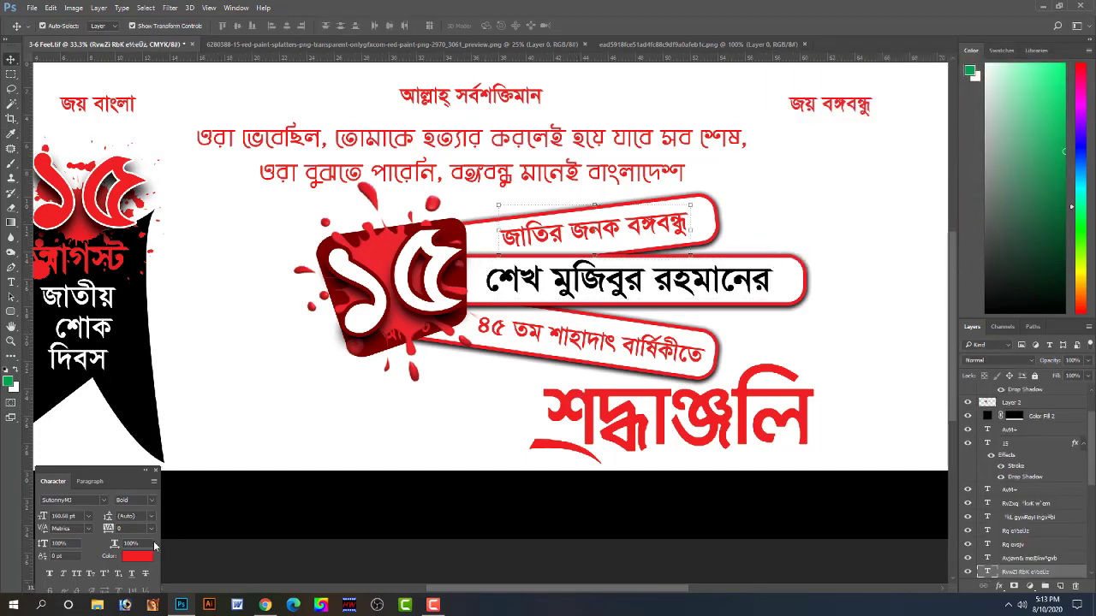
pyautogui.click(139, 557)
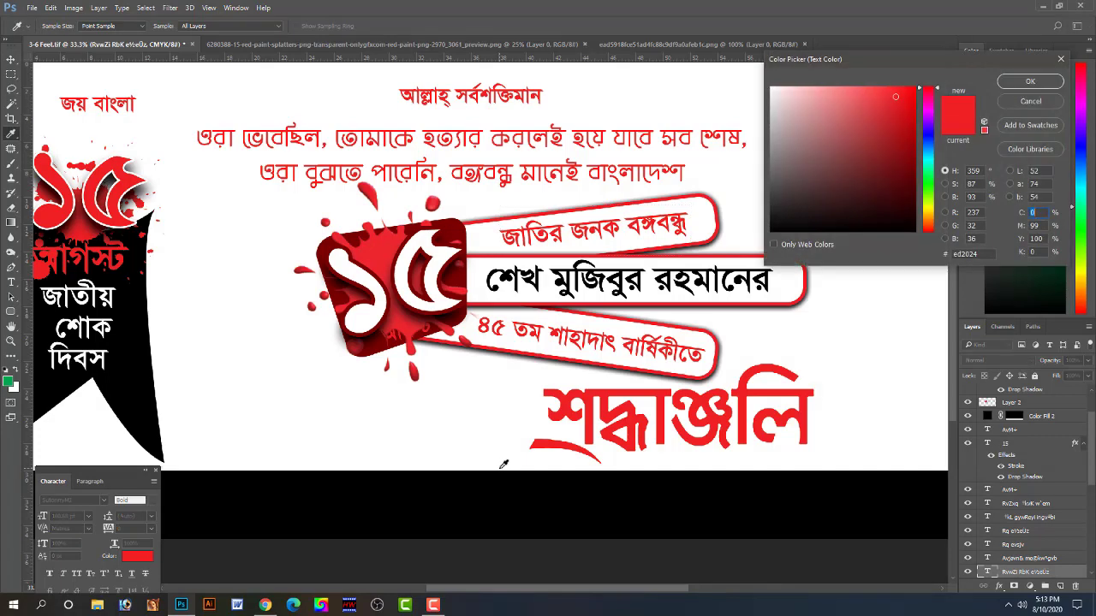
pyautogui.write('100')
pyautogui.press('Tab')
pyautogui.write('100')
pyautogui.press('Tab')
pyautogui.write('0')
pyautogui.press('Tab')
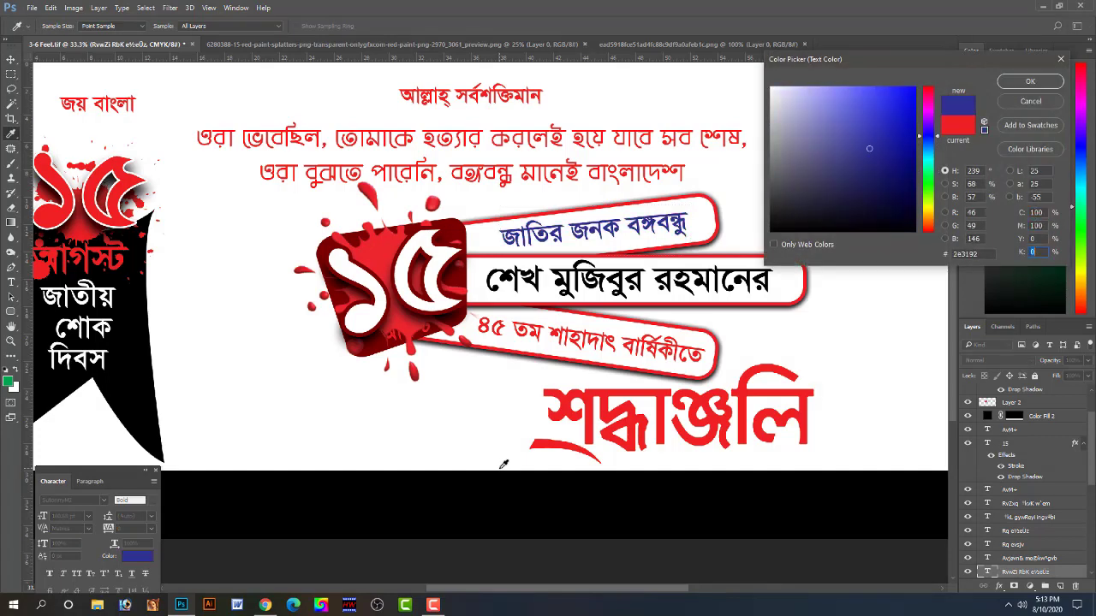
pyautogui.press('Return')
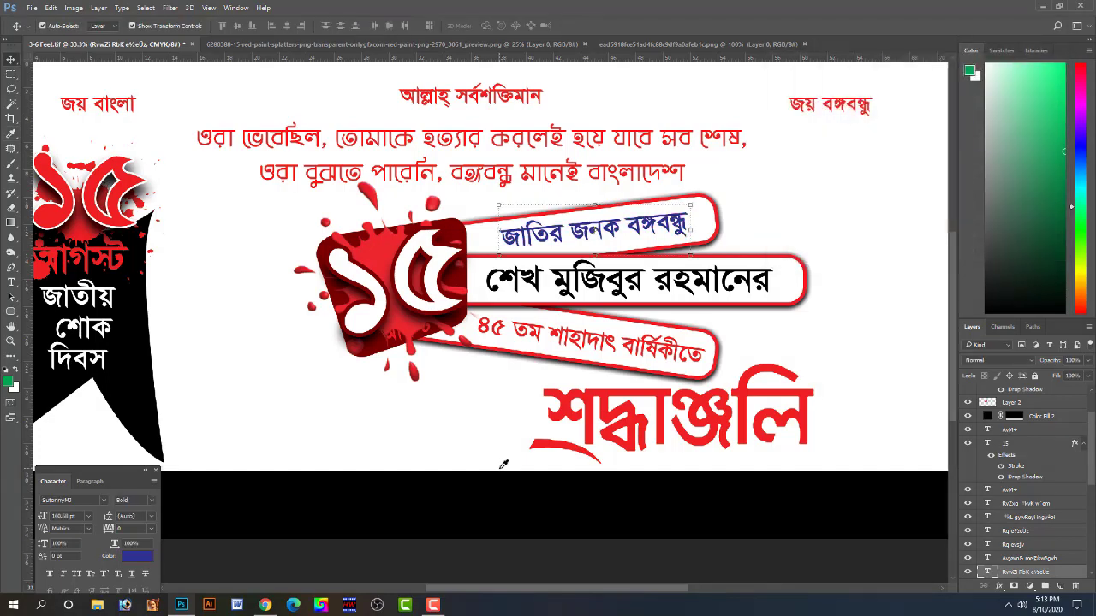
# - Recolour the ৪৫ তম শাহাদাৎ বার্ষিকীতে text in the lower bar black by sampling the black ribbon
pyautogui.click(624, 351)
pyautogui.click(137, 557)
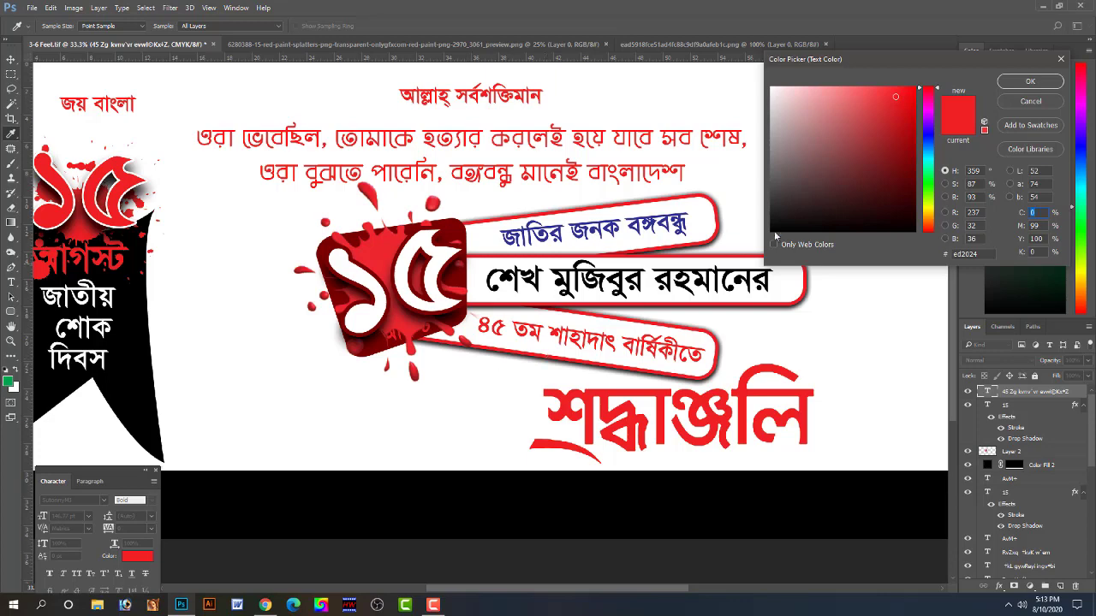
pyautogui.click(133, 389)
pyautogui.press('Return')
pyautogui.click(869, 315)
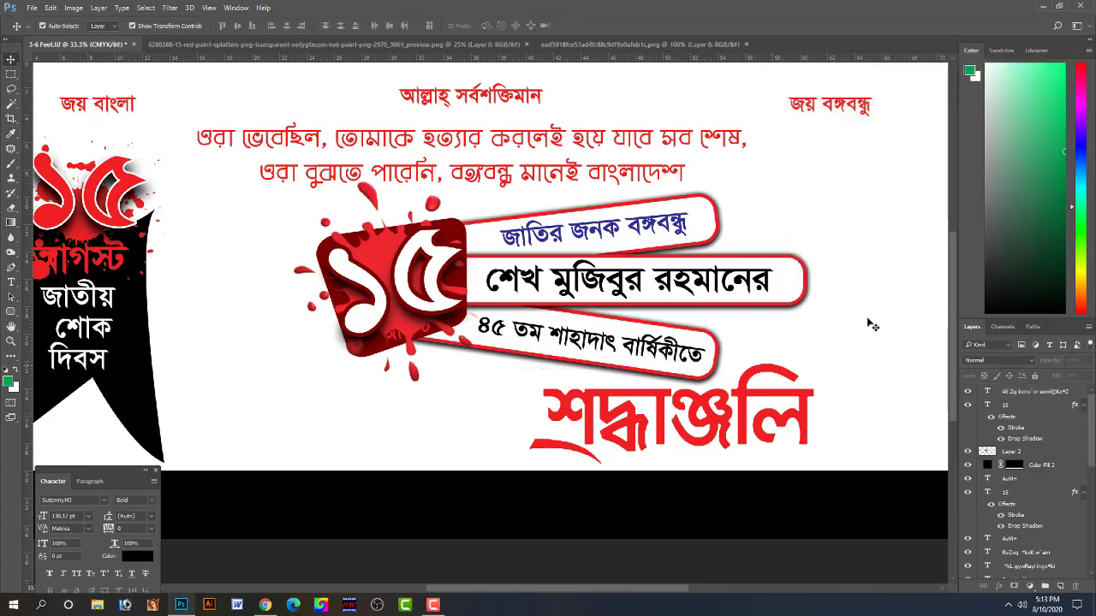
# - Reduce the drop shadow size of the middle rounded bar for a tighter shadow
pyautogui.click(805, 301)
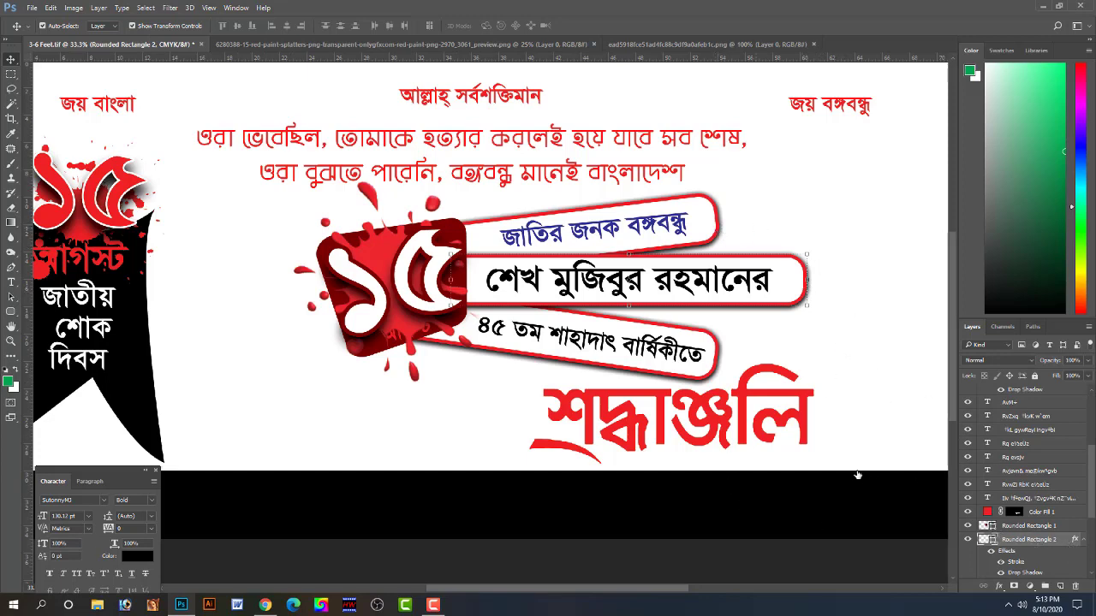
pyautogui.doubleClick(721, 337)
pyautogui.click(651, 393)
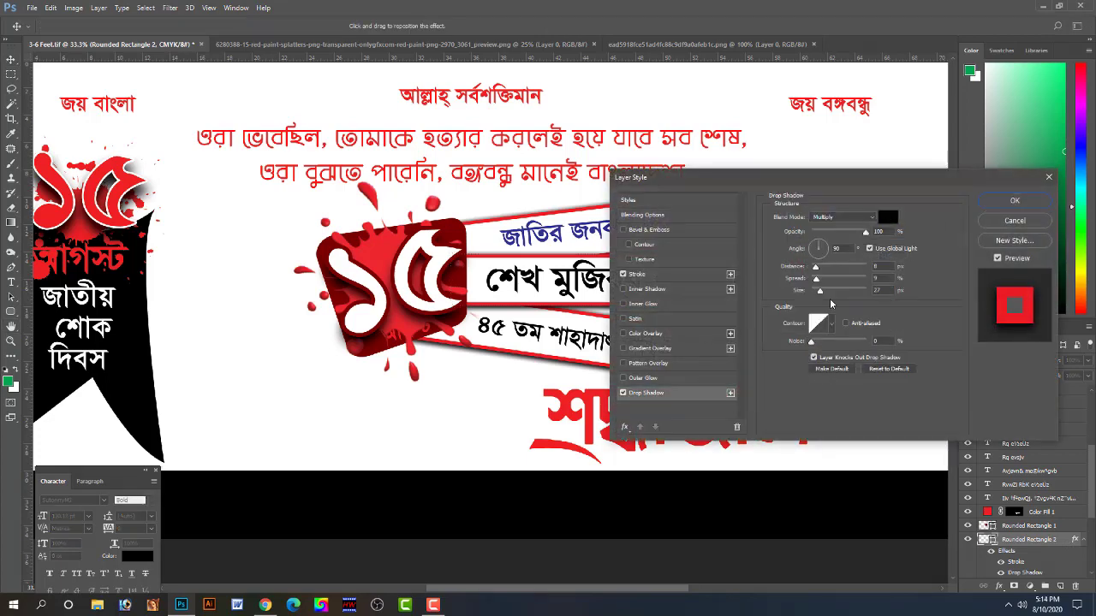
pyautogui.moveTo(821, 296); pyautogui.dragTo(818, 293)
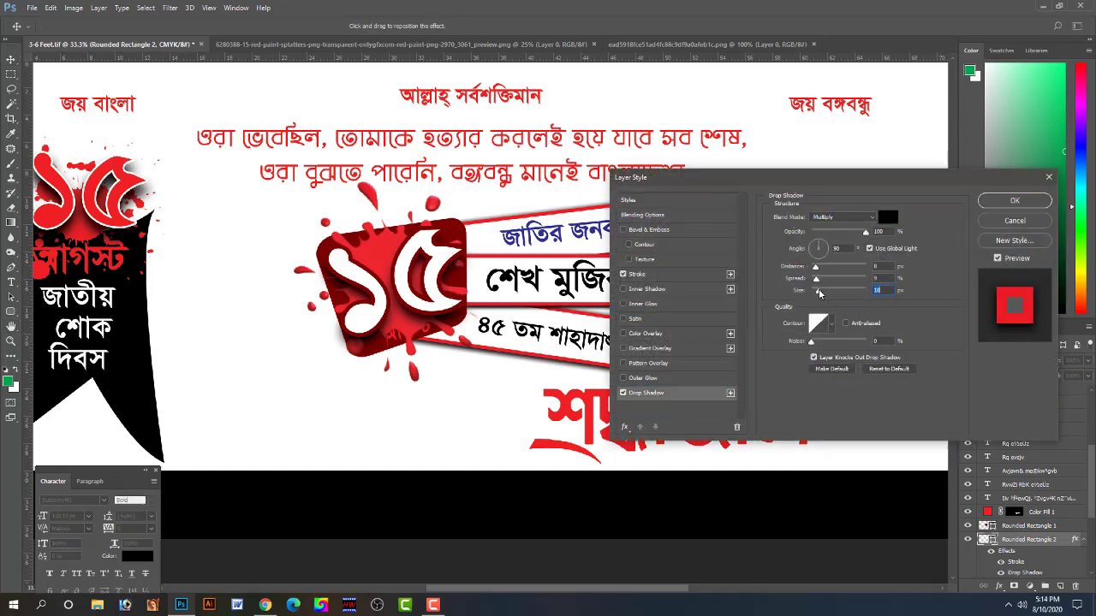
pyautogui.moveTo(780, 178); pyautogui.dragTo(774, 366)
pyautogui.press('Return')
# - Reduce the upper rounded bar's drop shadow size to match the middle bar
pyautogui.click(725, 214)
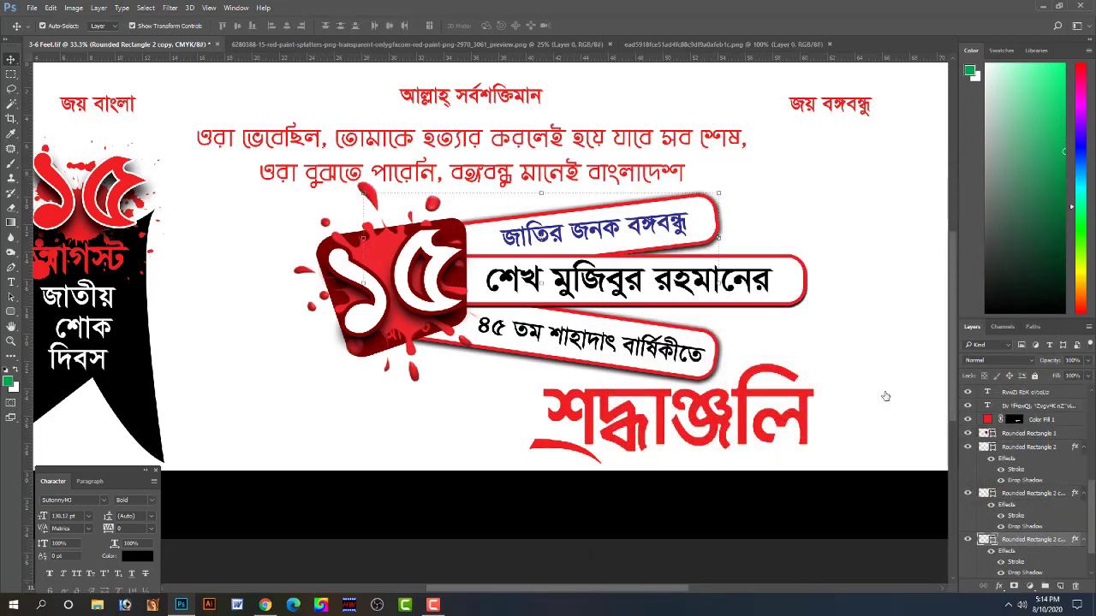
pyautogui.moveTo(456, 116); pyautogui.dragTo(150, 171)
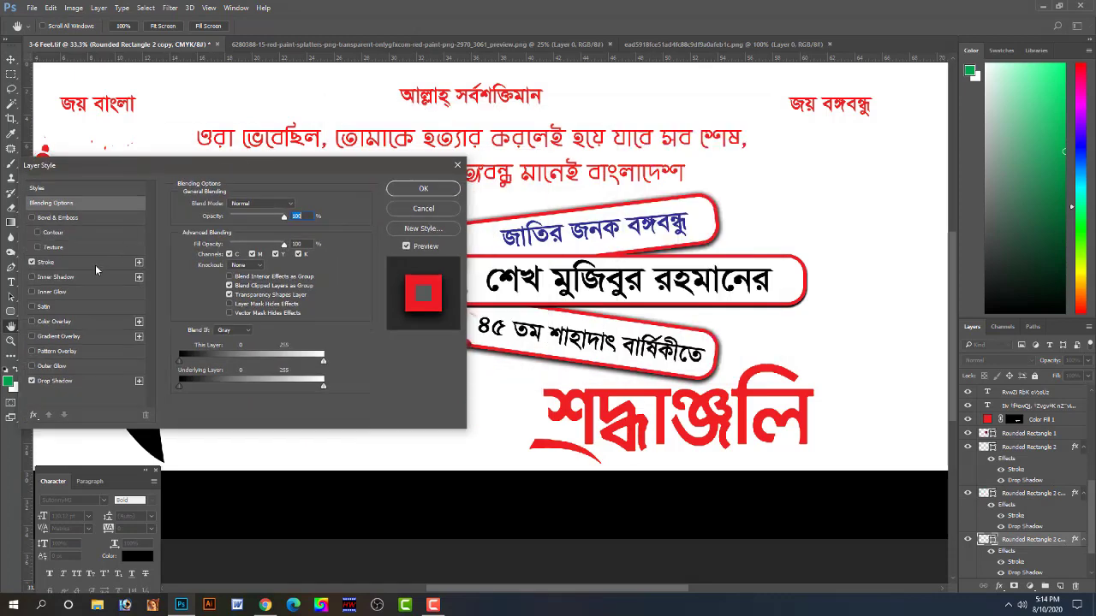
pyautogui.click(86, 262)
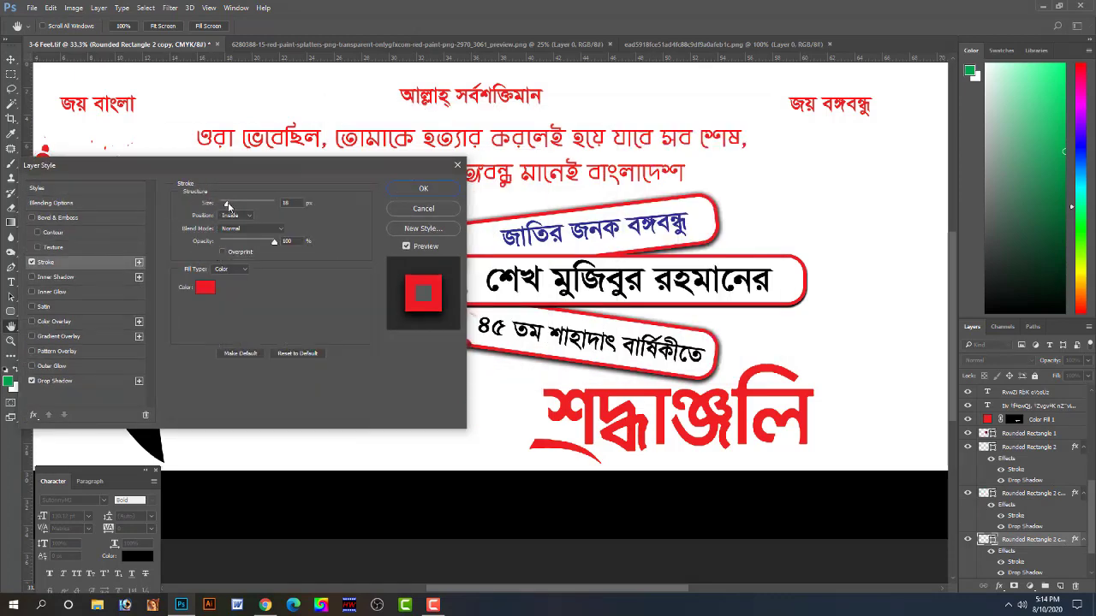
pyautogui.click(90, 385)
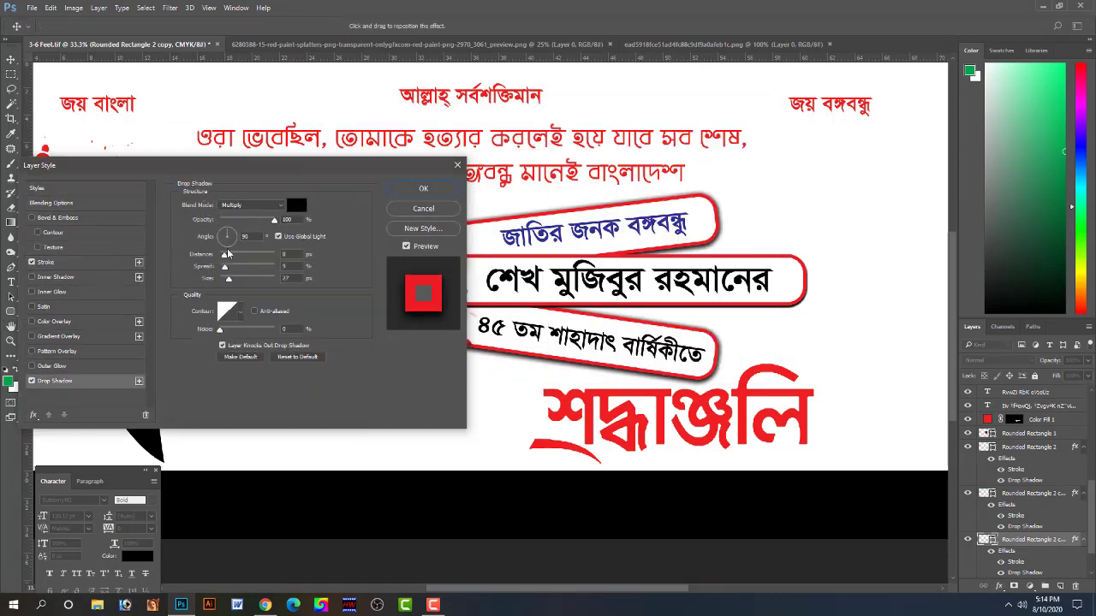
pyautogui.moveTo(229, 280); pyautogui.dragTo(226, 283)
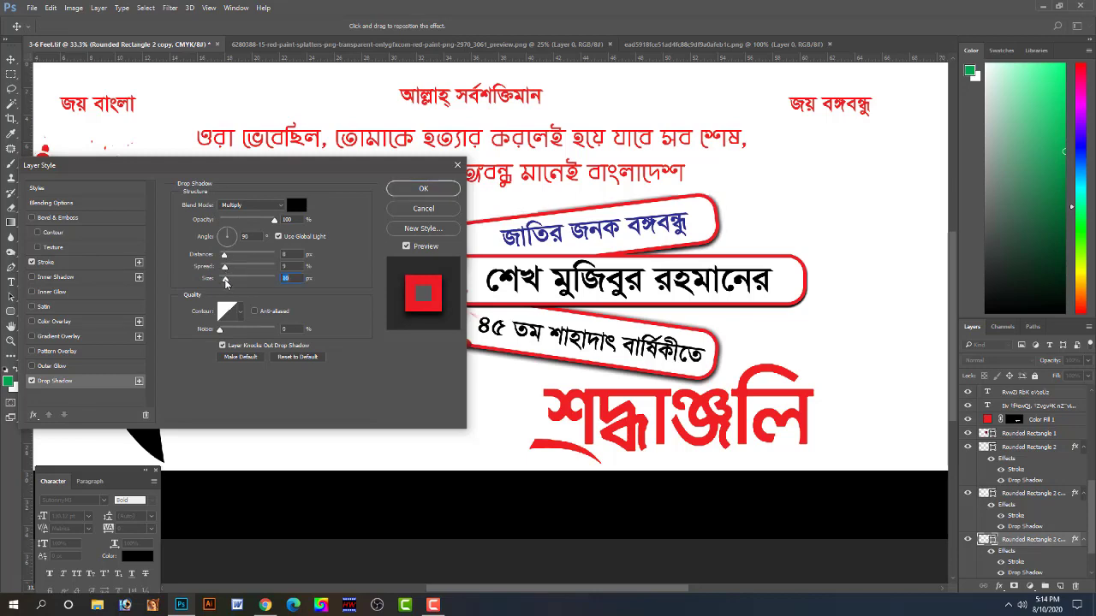
pyautogui.press('Return')
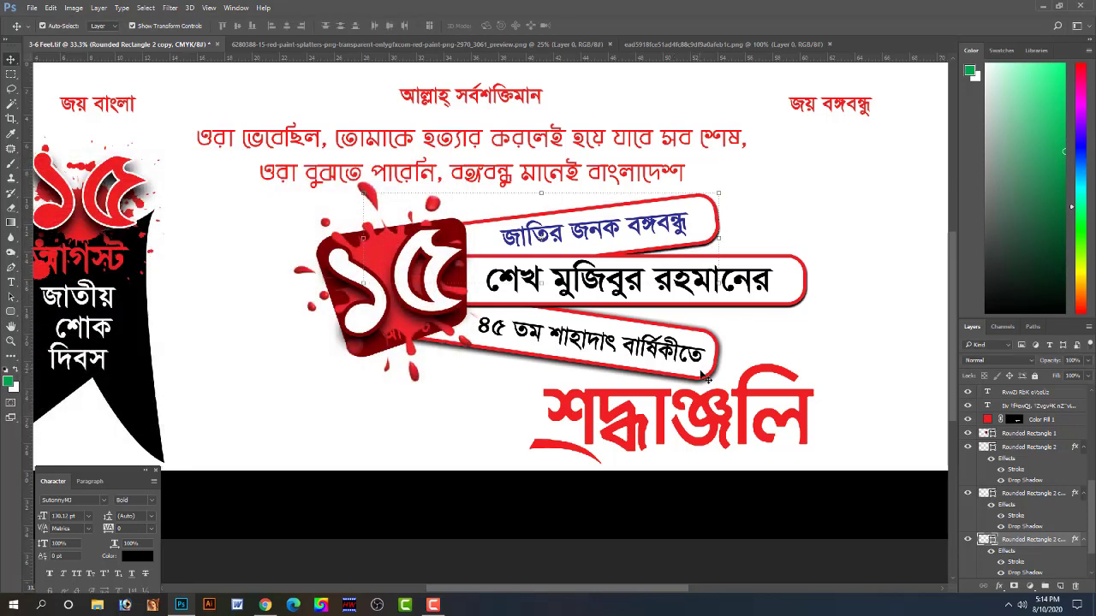
# - Reduce the lower rounded bar's drop shadow size to match the other two bars
pyautogui.click(1024, 493)
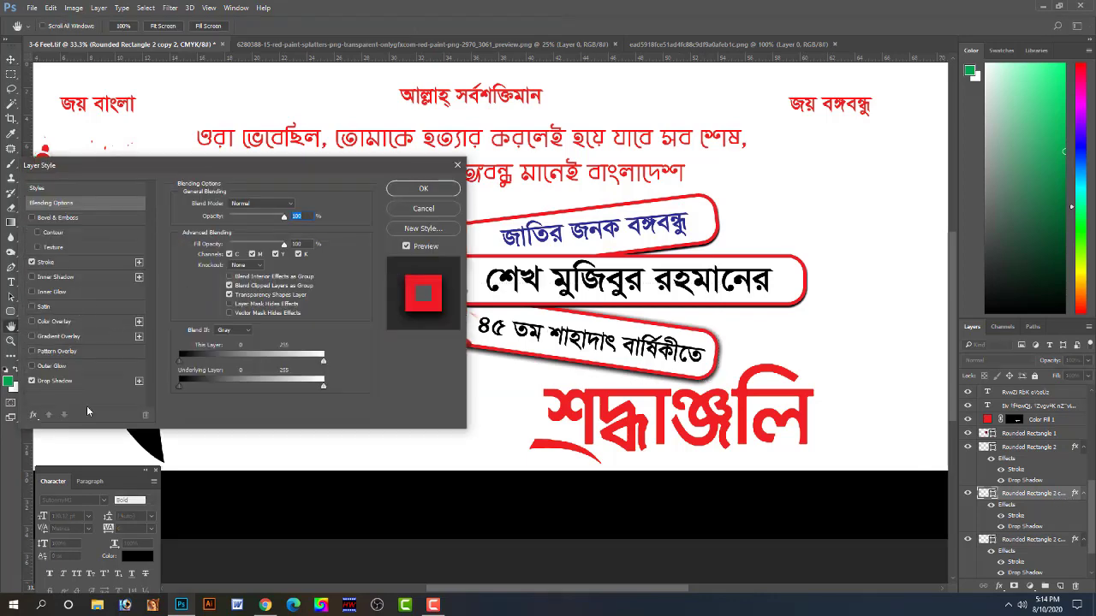
pyautogui.click(92, 383)
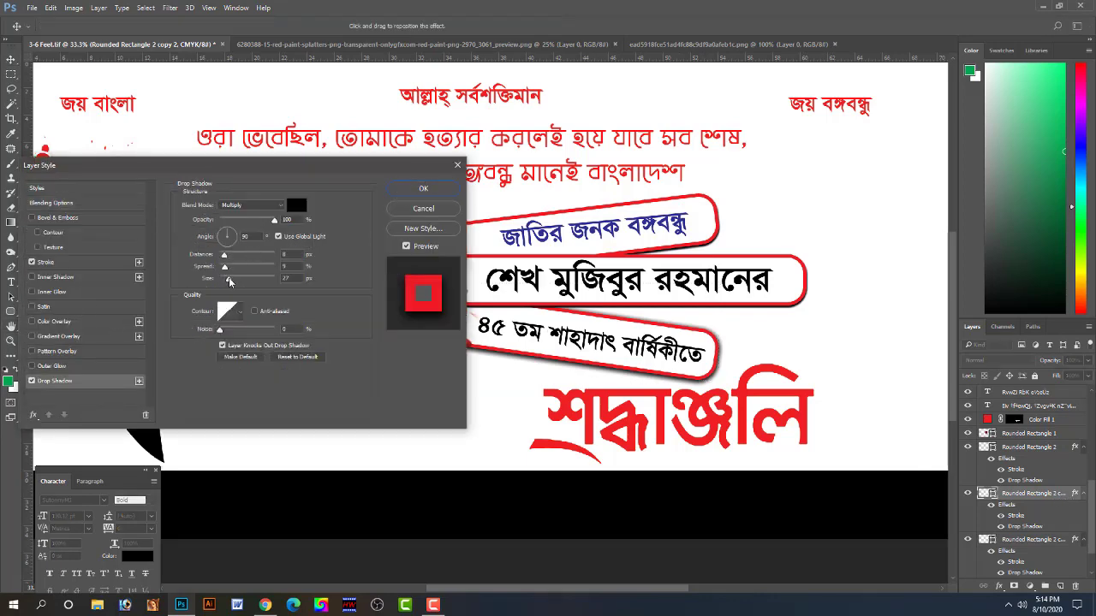
pyautogui.moveTo(229, 282); pyautogui.dragTo(226, 283)
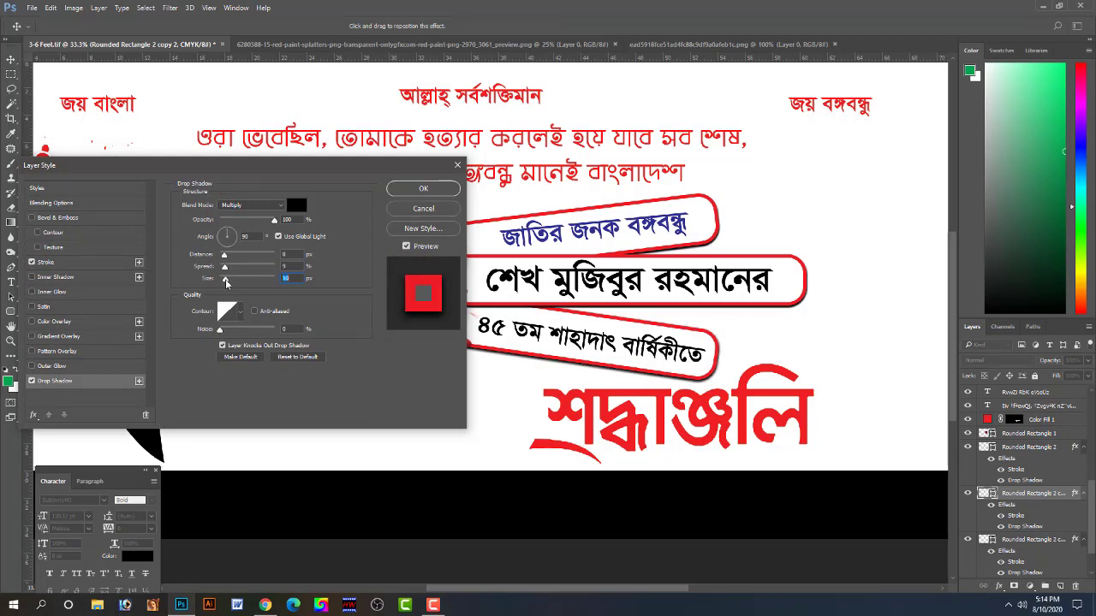
pyautogui.press('Return')
# - Give the red শ্রদ্ধাঞ্জলি lettering a drop shadow and a white 10 px outside stroke
pyautogui.click(806, 396)
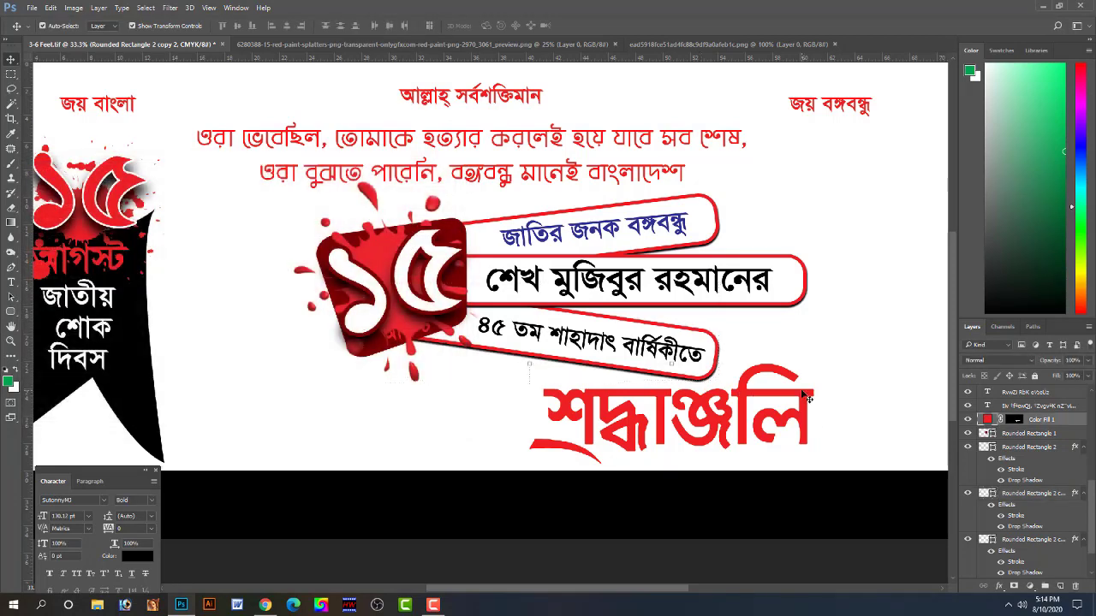
pyautogui.doubleClick(1066, 420)
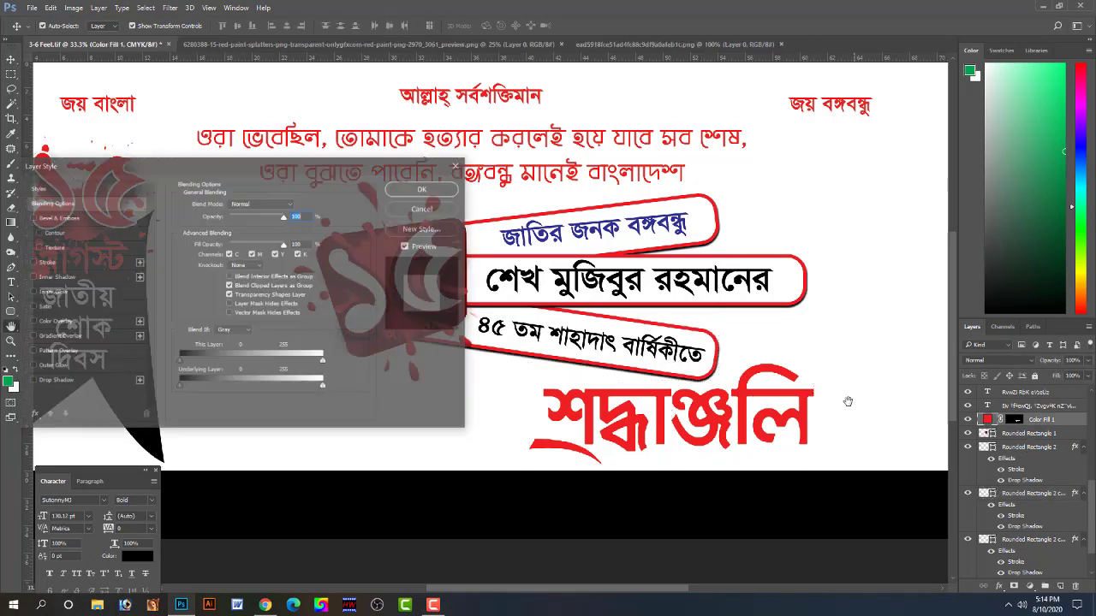
pyautogui.click(32, 262)
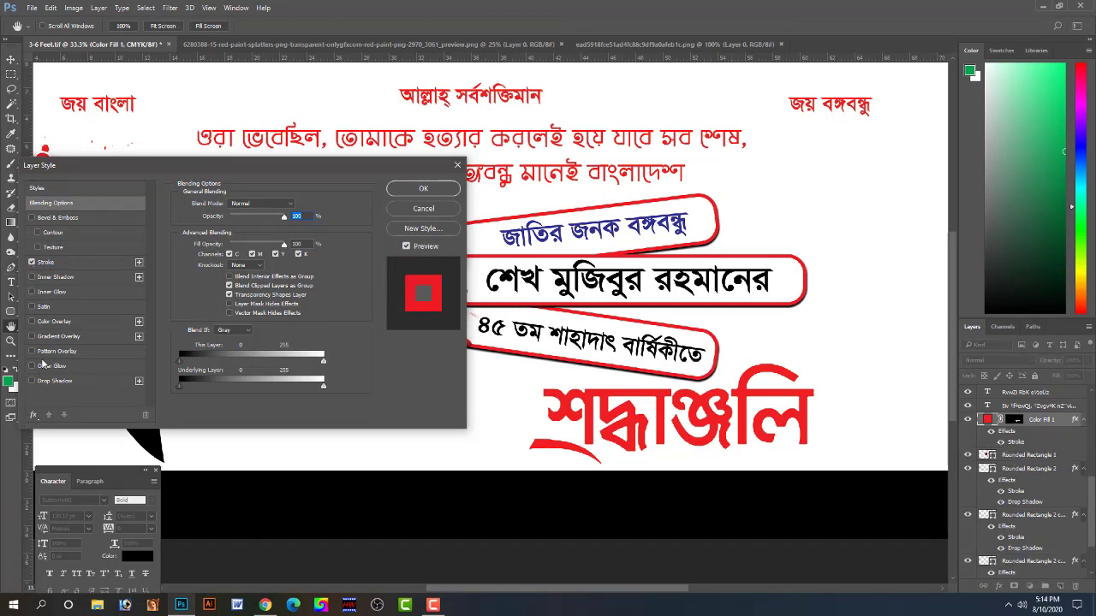
pyautogui.click(32, 382)
pyautogui.click(60, 266)
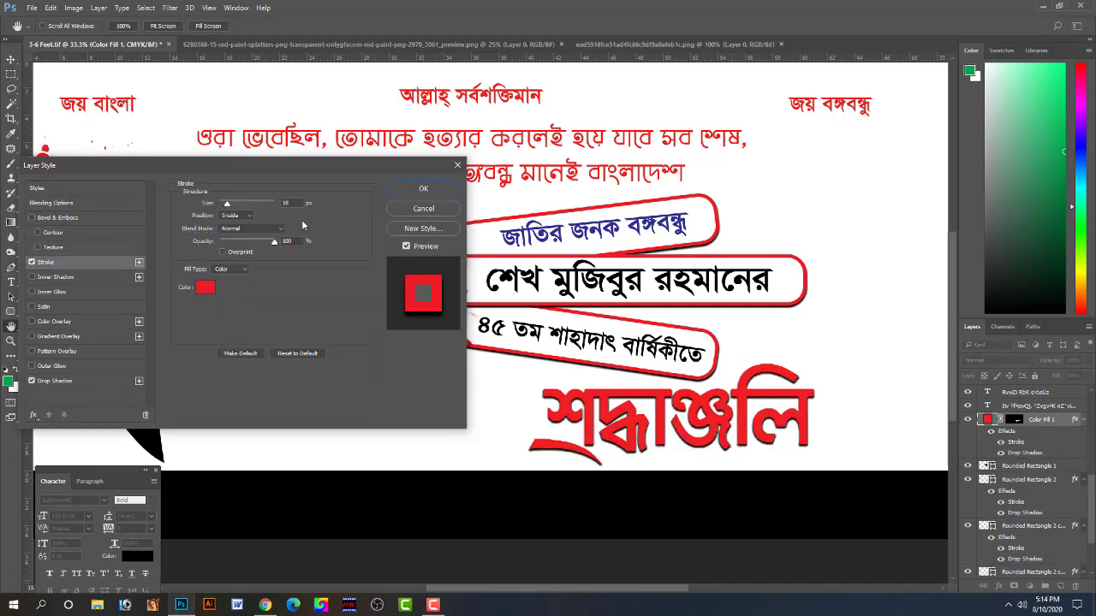
pyautogui.click(206, 287)
pyautogui.click(362, 442)
pyautogui.press('Return')
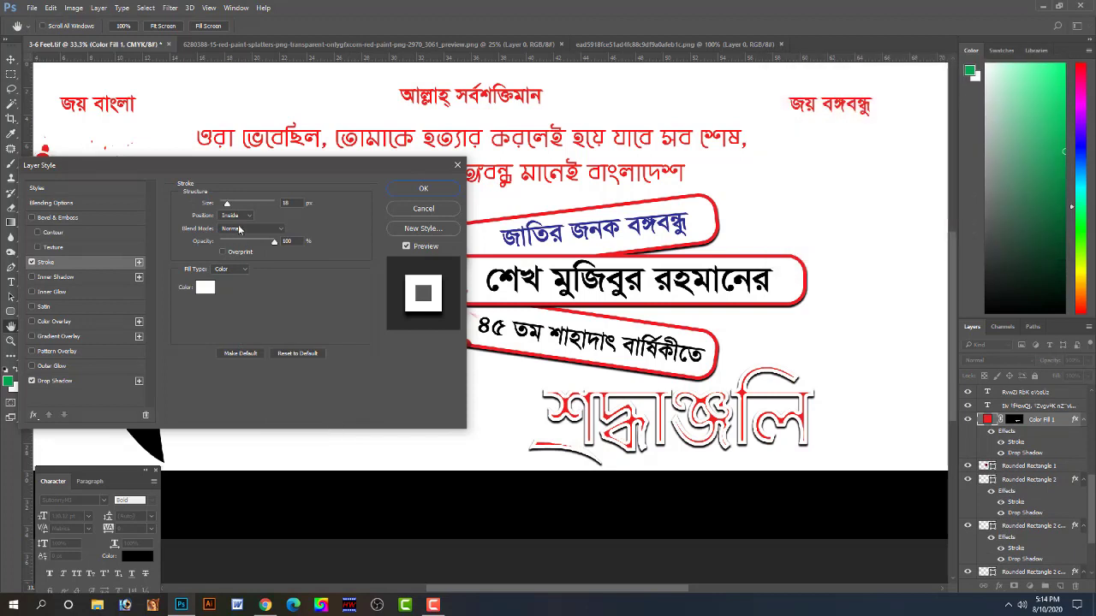
pyautogui.click(241, 216)
pyautogui.click(228, 207)
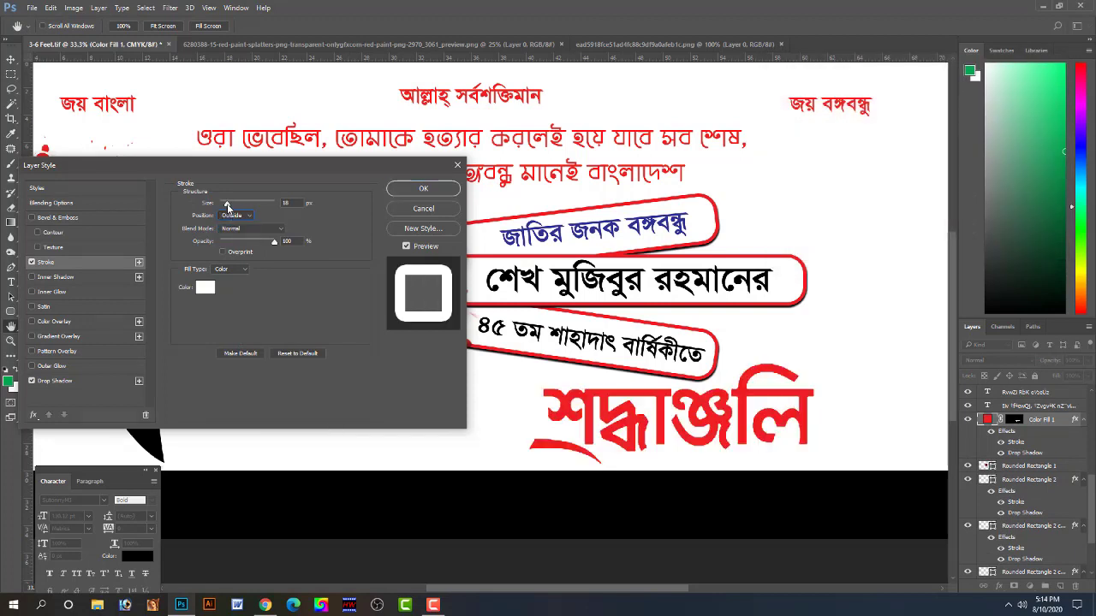
pyautogui.moveTo(228, 207); pyautogui.dragTo(225, 207)
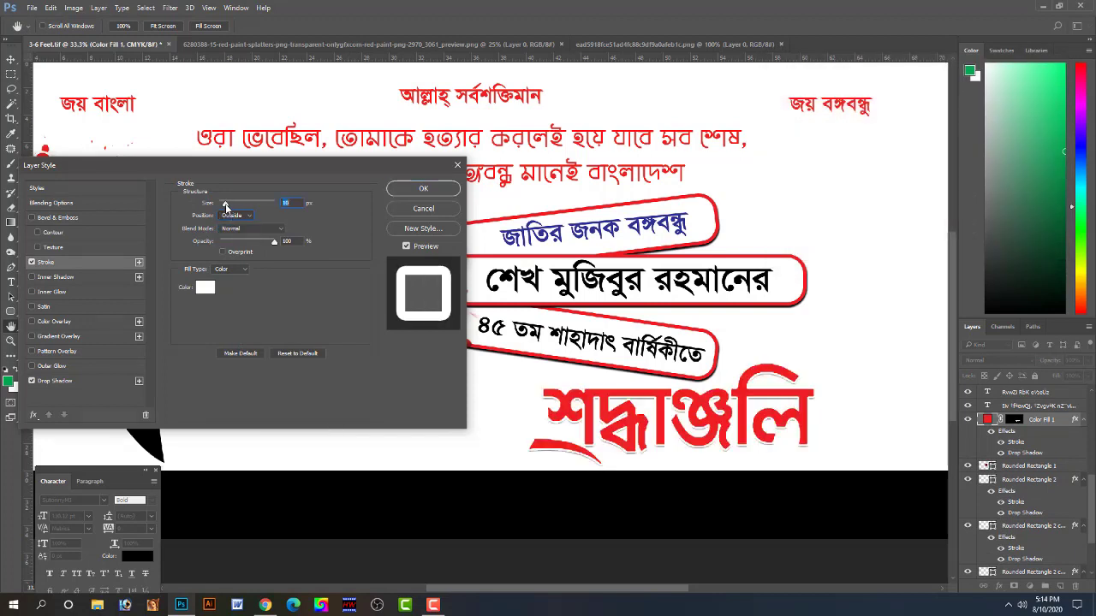
# - Set the শ্রদ্ধাঞ্জলি drop shadow to 21 px distance and 17% spread, and widen its white stroke to 16 px
pyautogui.click(94, 381)
pyautogui.moveTo(230, 256)
pyautogui.mouseDown()
pyautogui.moveTo(226, 284)
pyautogui.moveTo(229, 270)
pyautogui.mouseUp()
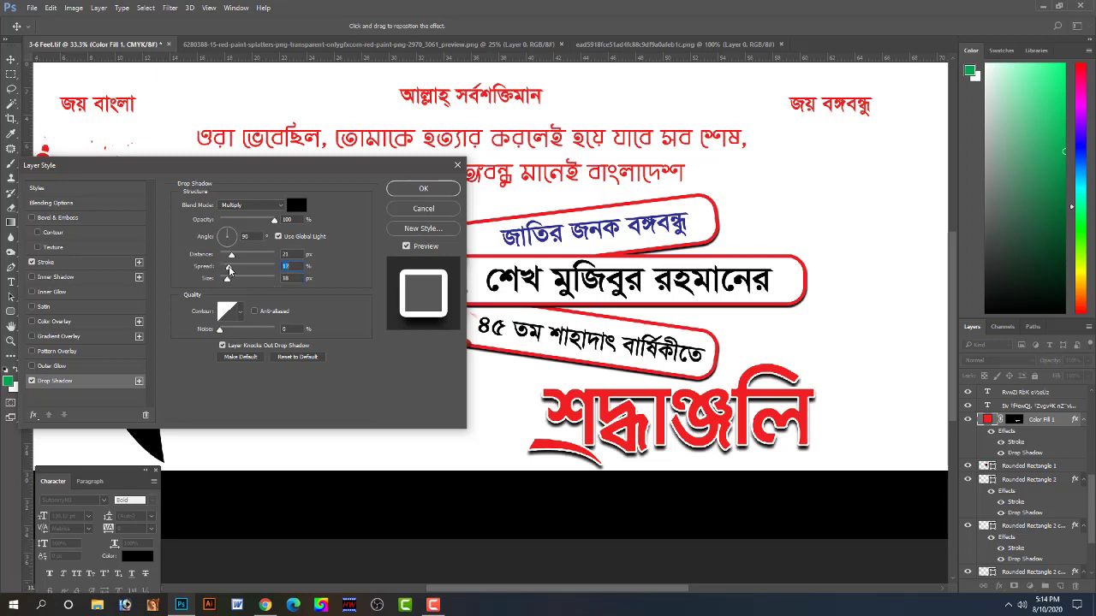
pyautogui.click(94, 263)
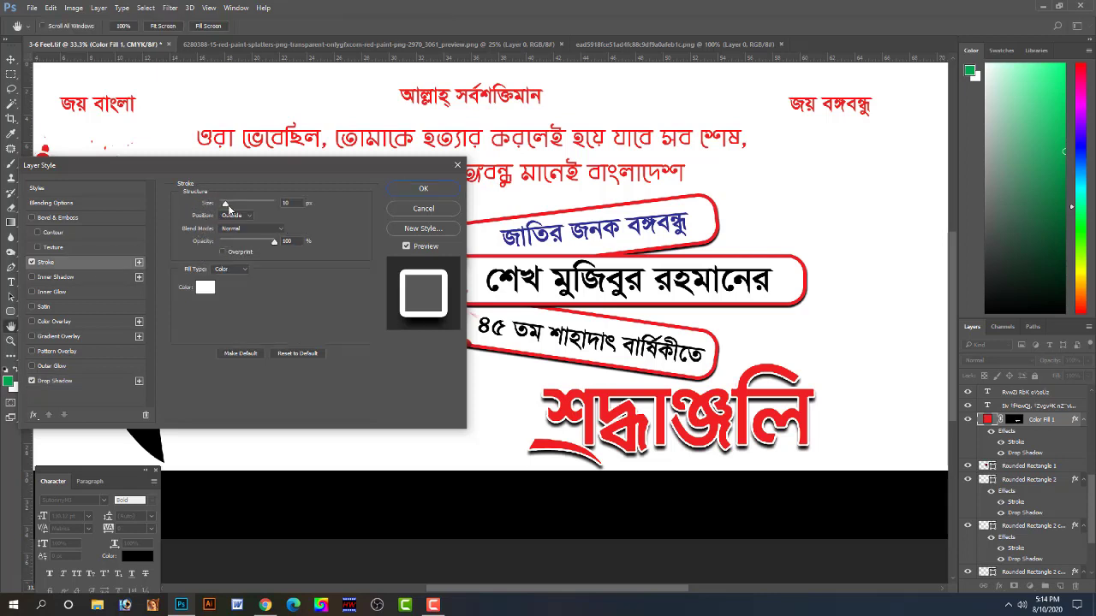
pyautogui.moveTo(225, 205); pyautogui.dragTo(227, 208)
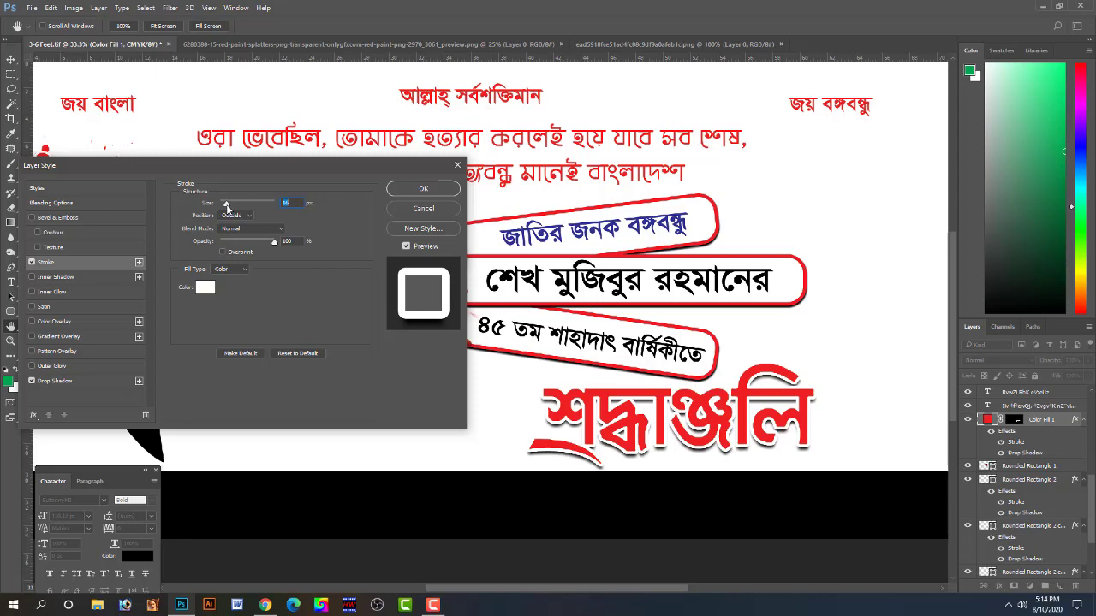
pyautogui.press('Return')
pyautogui.keyDown('ctrl'); pyautogui.click(858, 356); pyautogui.keyUp('ctrl')
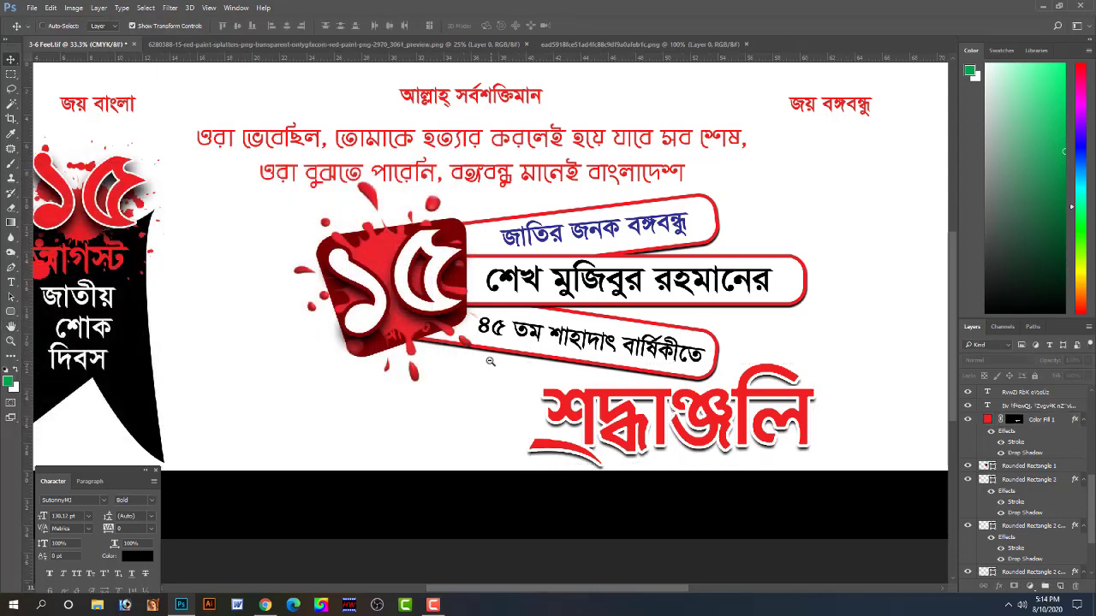
# - Move the central ১৫ emblem with its three text bars to the right, and shift the শ্রদ্ধাঞ্জলি lettering right beneath them
pyautogui.keyDown('ctrl'); pyautogui.keyDown('alt'); pyautogui.click(506, 442); pyautogui.keyUp('alt'); pyautogui.keyUp('ctrl')
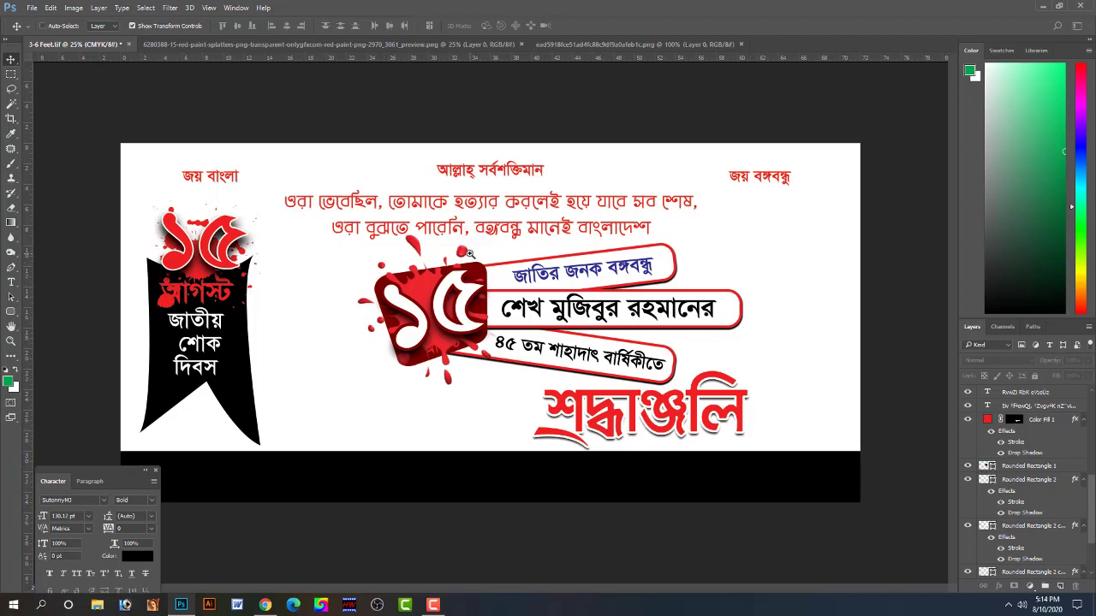
pyautogui.keyDown('ctrl'); pyautogui.click(531, 226); pyautogui.keyUp('ctrl')
pyautogui.keyDown('ctrl'); pyautogui.keyDown('alt'); pyautogui.click(560, 262); pyautogui.keyUp('alt'); pyautogui.keyUp('ctrl')
pyautogui.moveTo(722, 247); pyautogui.dragTo(362, 341)
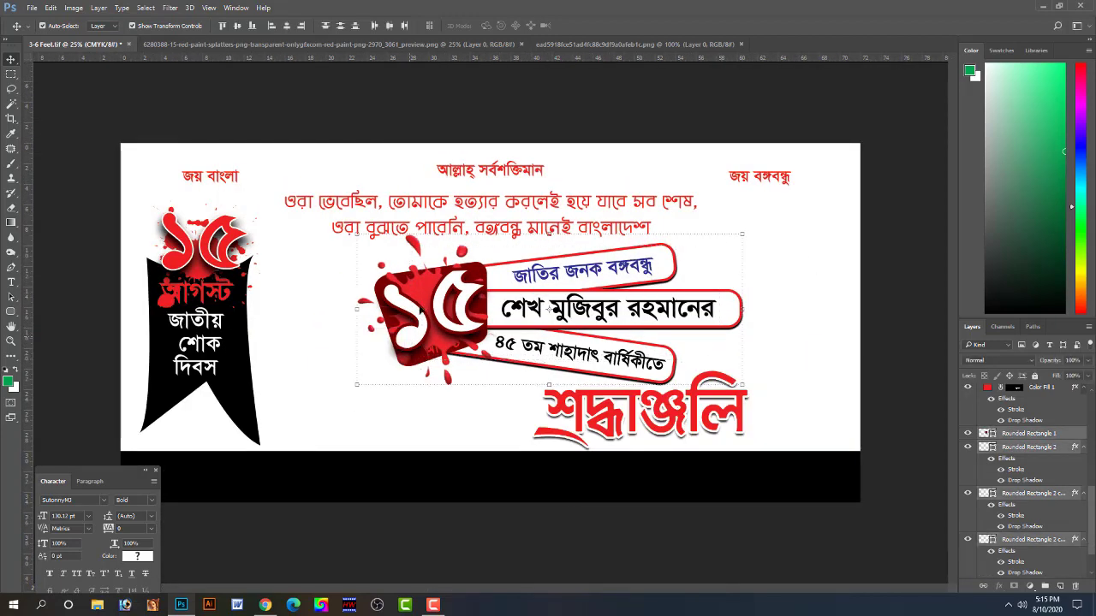
pyautogui.moveTo(455, 288); pyautogui.dragTo(532, 277)
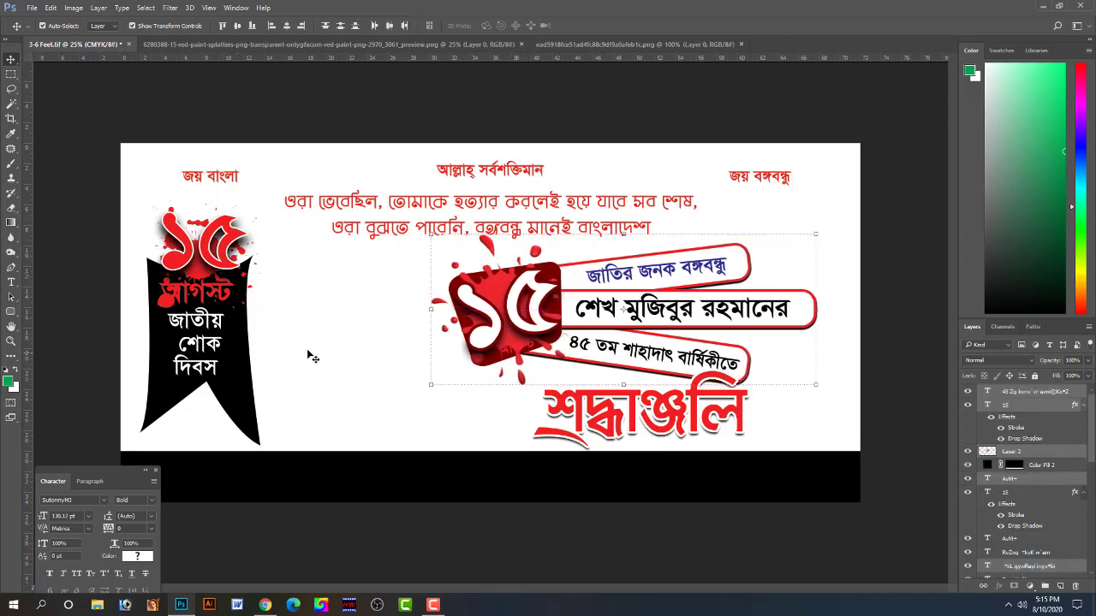
pyautogui.click(311, 356)
pyautogui.moveTo(738, 402); pyautogui.dragTo(818, 396)
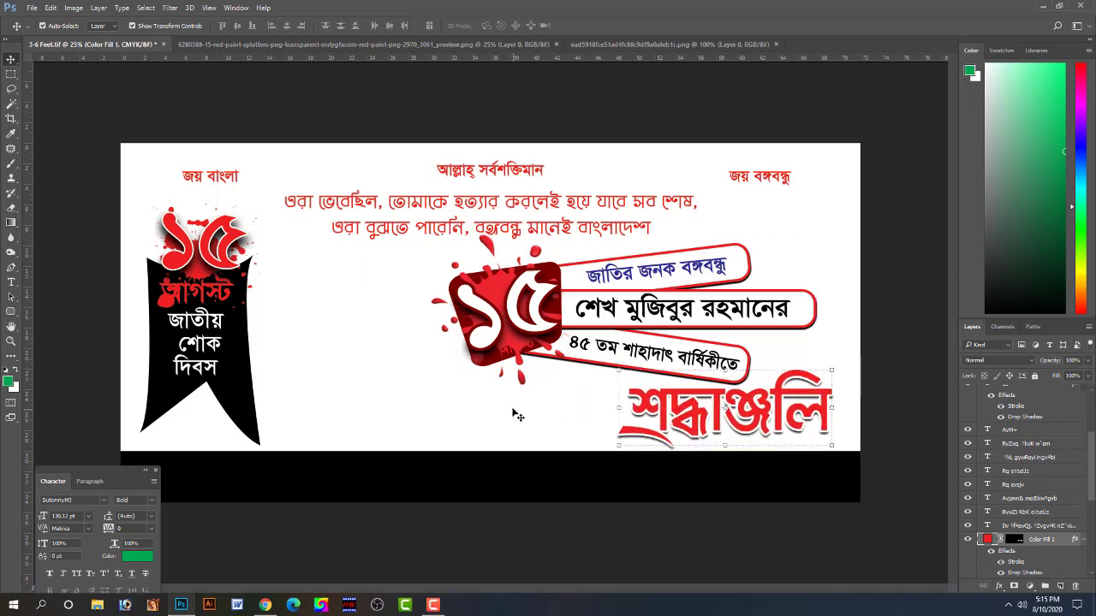
pyautogui.click(386, 380)
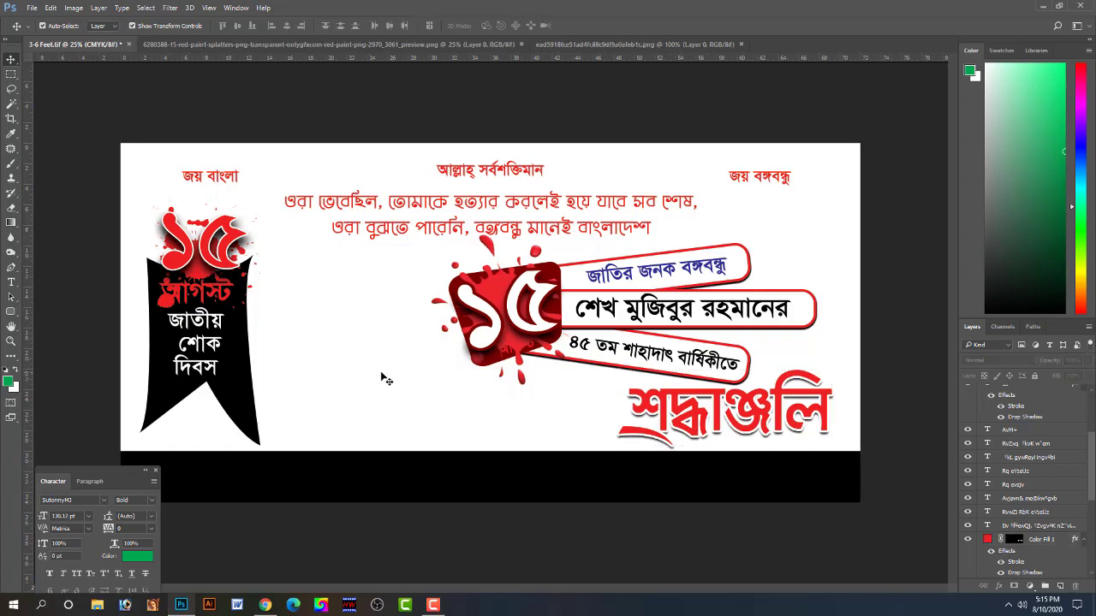
# - Switch to Chrome, find the seated portrait of Sheikh Mujib on a white background in the image results, and copy it
pyautogui.click(265, 605)
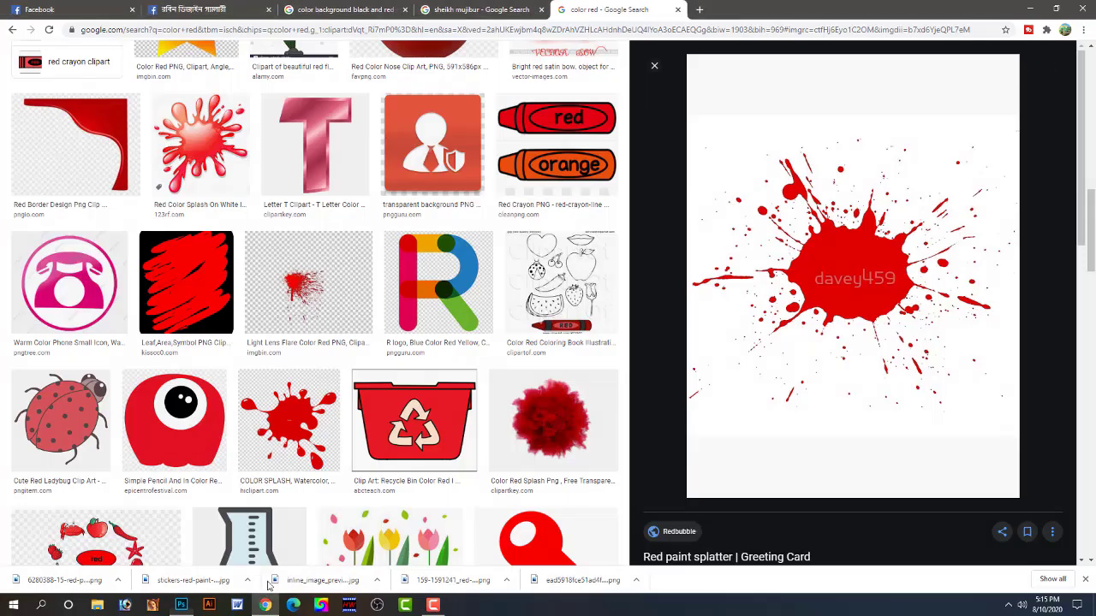
pyautogui.click(446, 10)
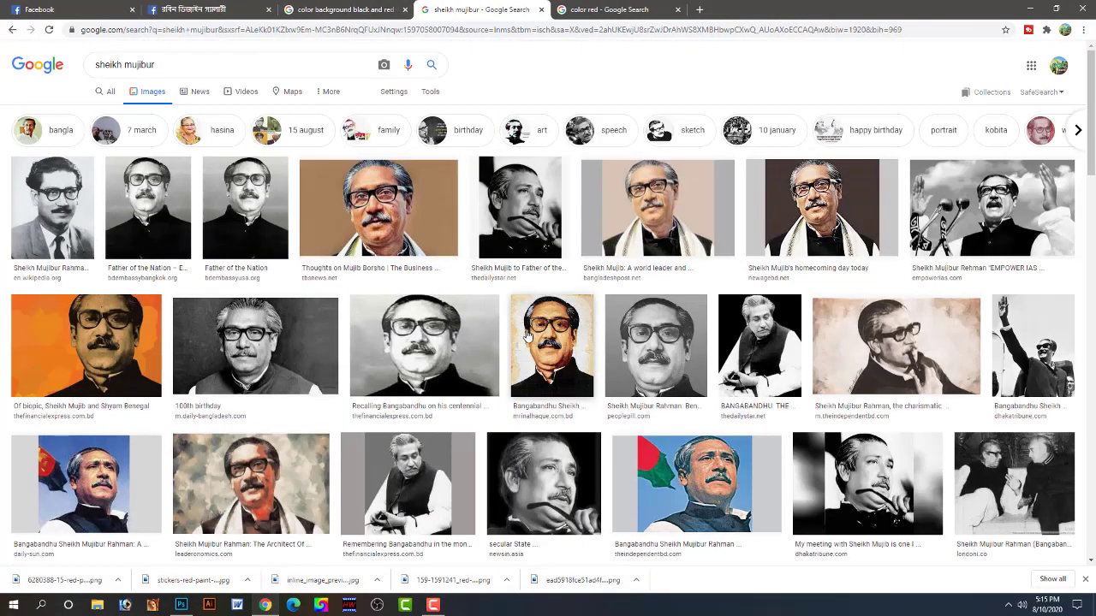
pyautogui.click(275, 363)
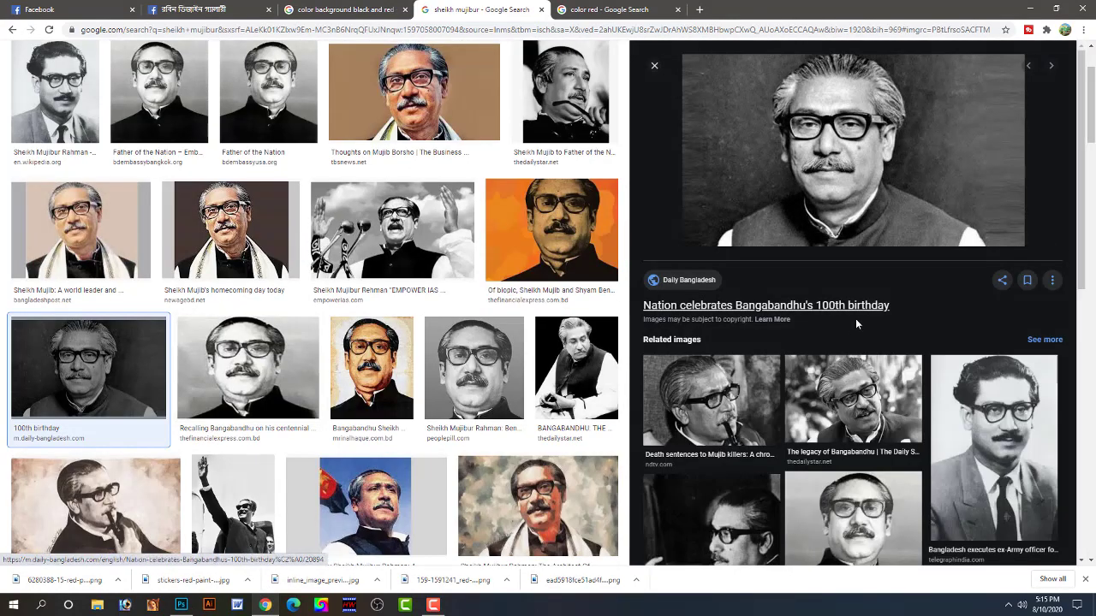
pyautogui.scroll(-2, 556, 390)
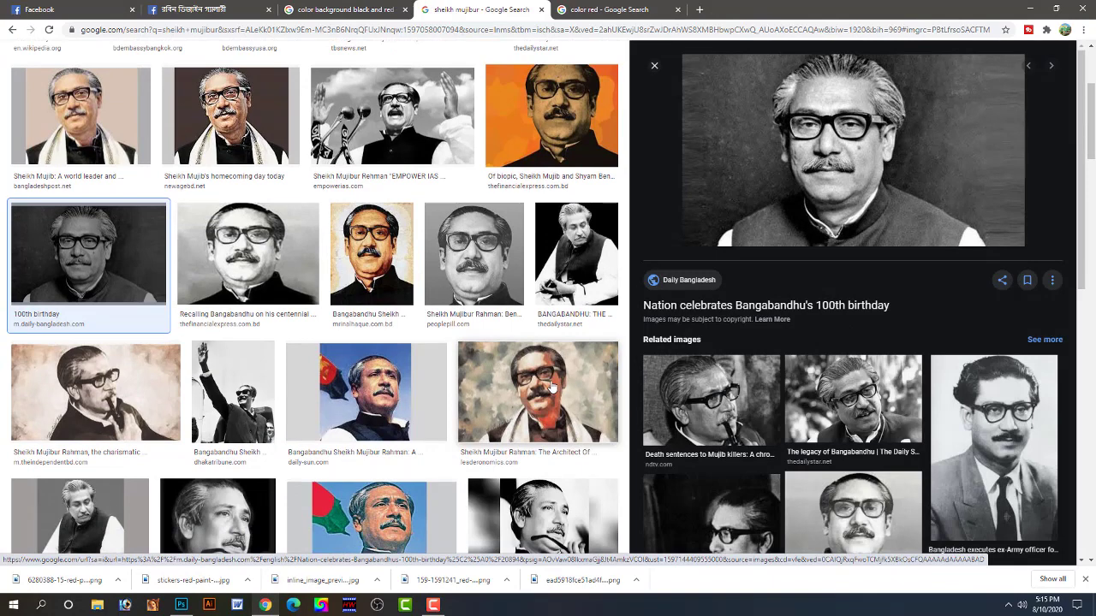
pyautogui.click(88, 514)
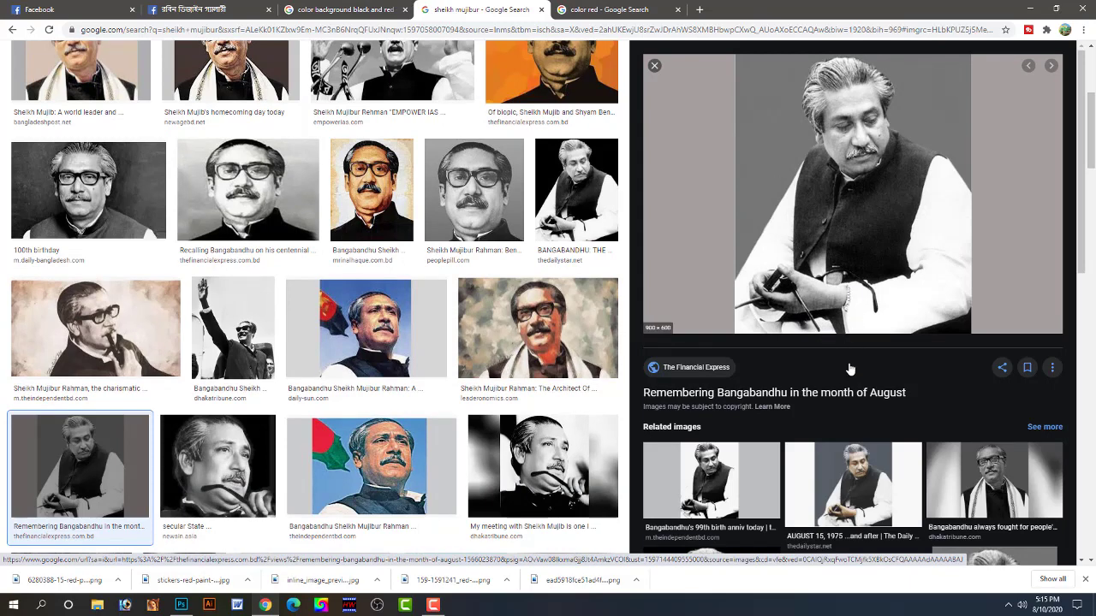
pyautogui.click(864, 481)
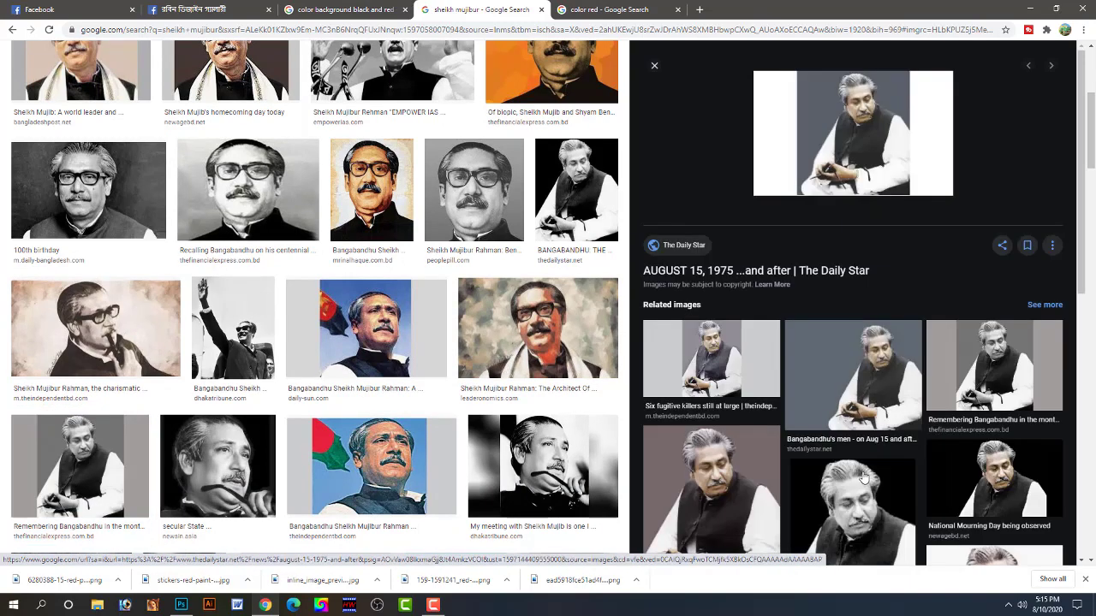
pyautogui.click(97, 466)
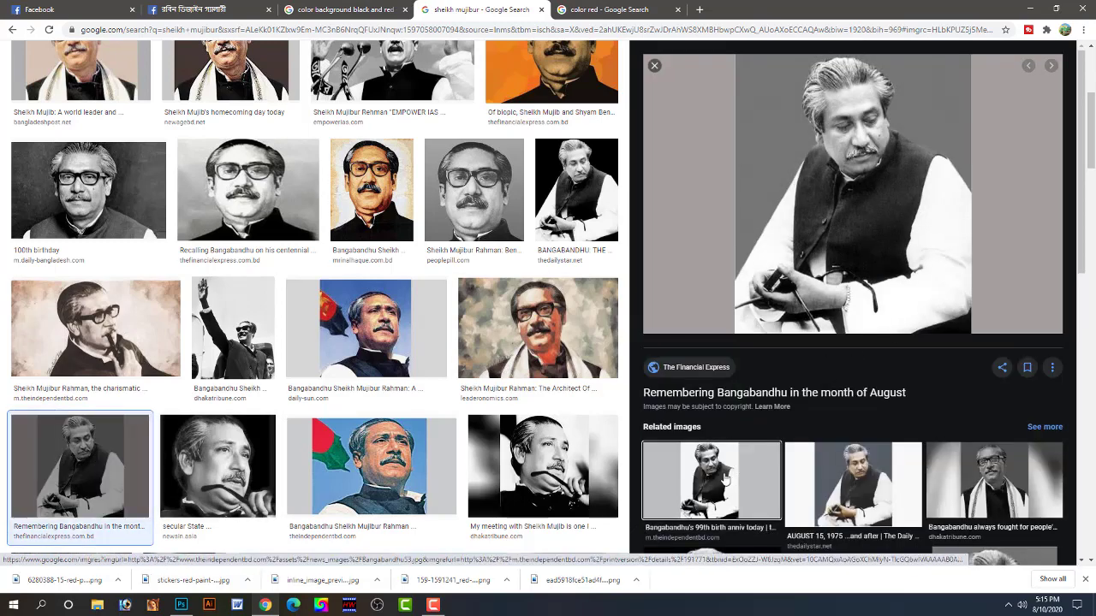
pyautogui.click(737, 501)
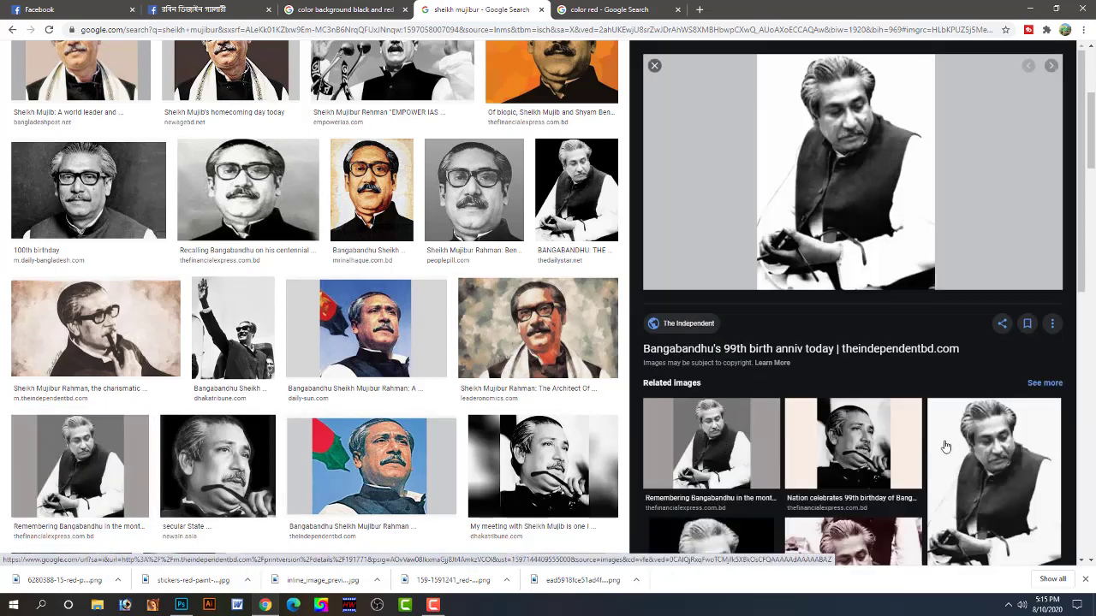
pyautogui.click(1000, 454)
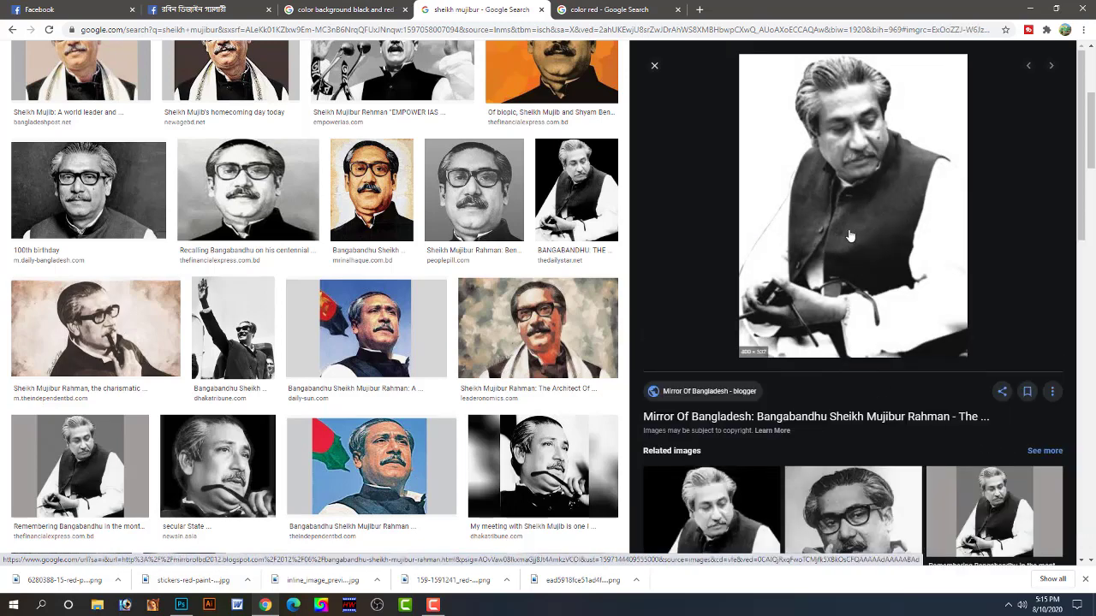
pyautogui.rightClick(878, 254)
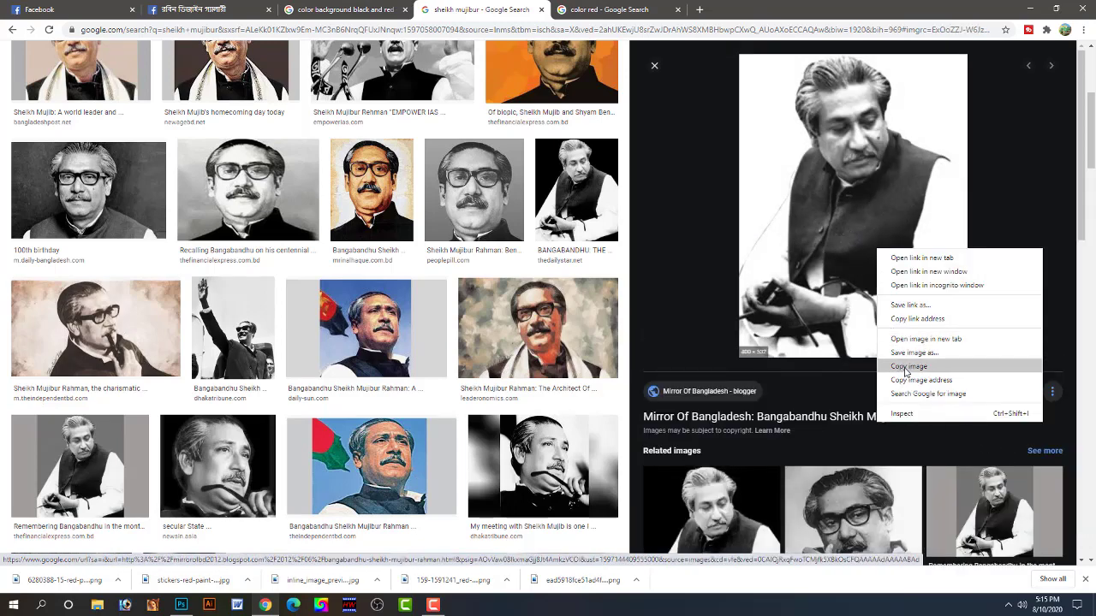
pyautogui.click(904, 368)
# - Paste the copied portrait into the Photoshop banner, enlarge it, and place it between the black ribbon and the central ১৫ emblem
pyautogui.click(180, 605)
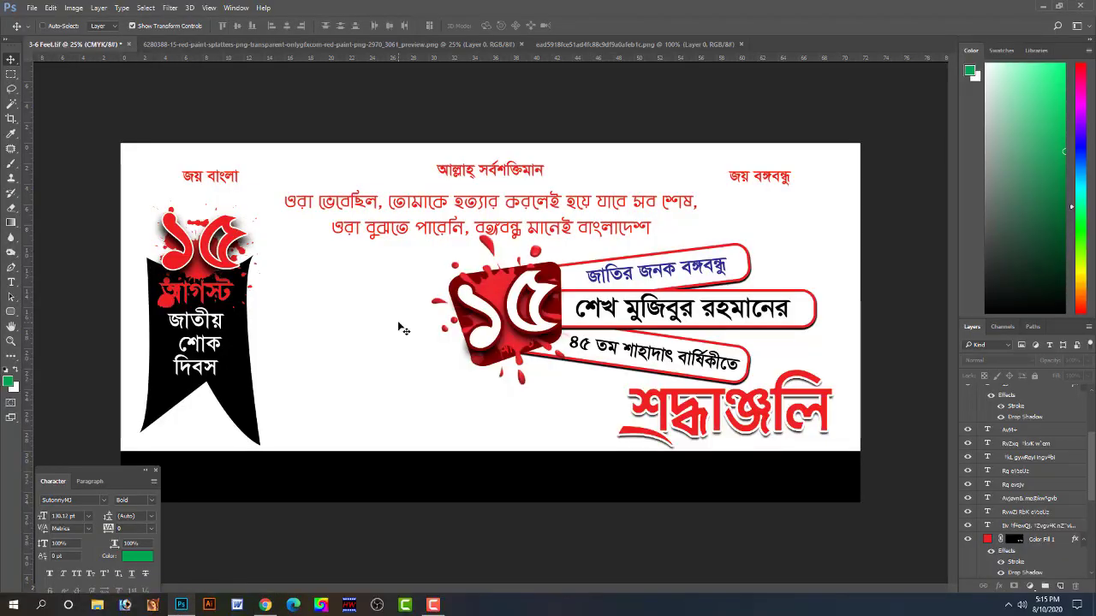
pyautogui.hotkey('ctrl', 'v')
pyautogui.moveTo(522, 362); pyautogui.dragTo(585, 447)
pyautogui.moveTo(496, 304); pyautogui.dragTo(369, 309)
pyautogui.press('Return')
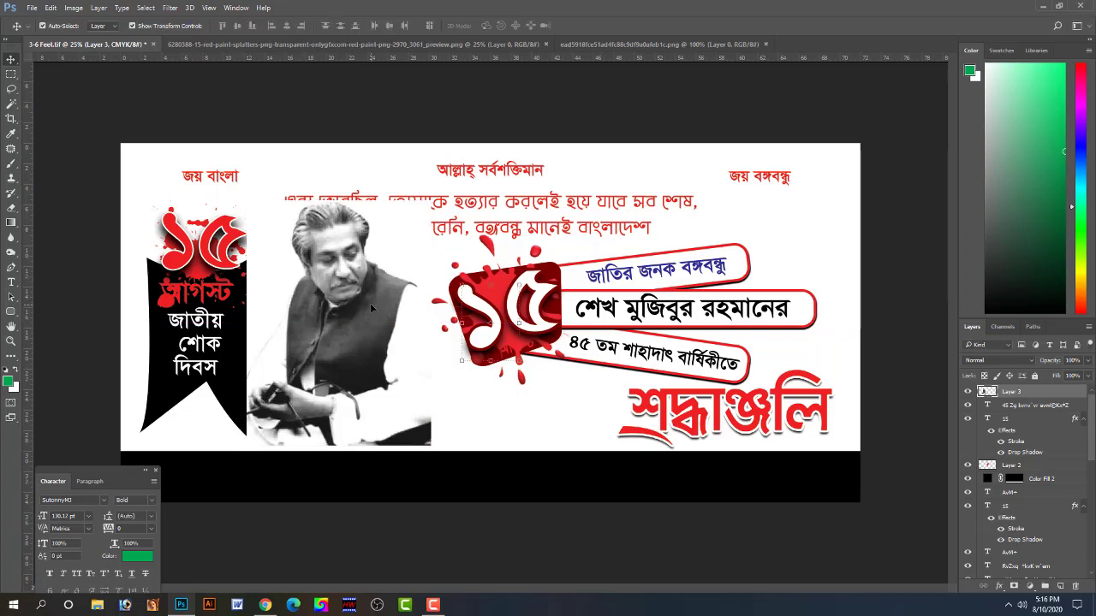
# - Try selecting the portrait's white background with the Magic Wand at tolerance 5, and delete the pasted portrait layer
pyautogui.click(11, 103)
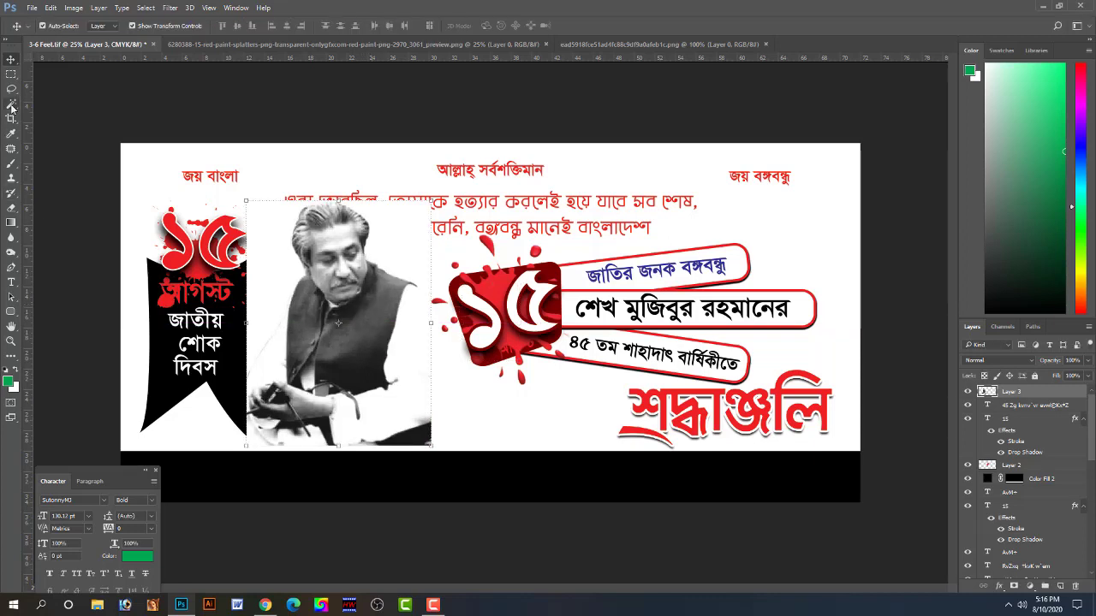
pyautogui.click(417, 243)
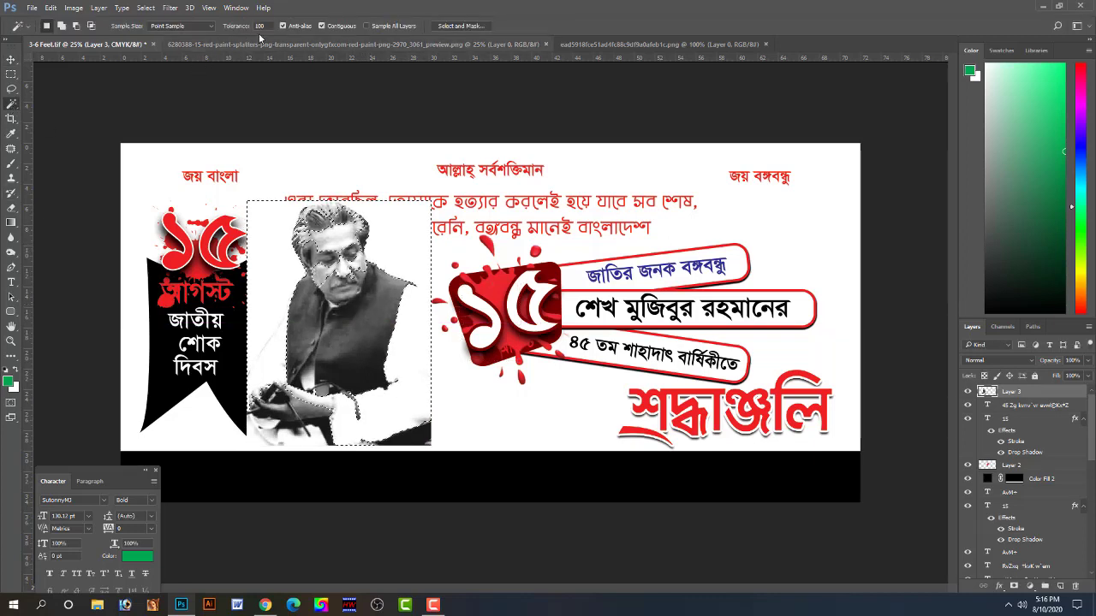
pyautogui.write('5')
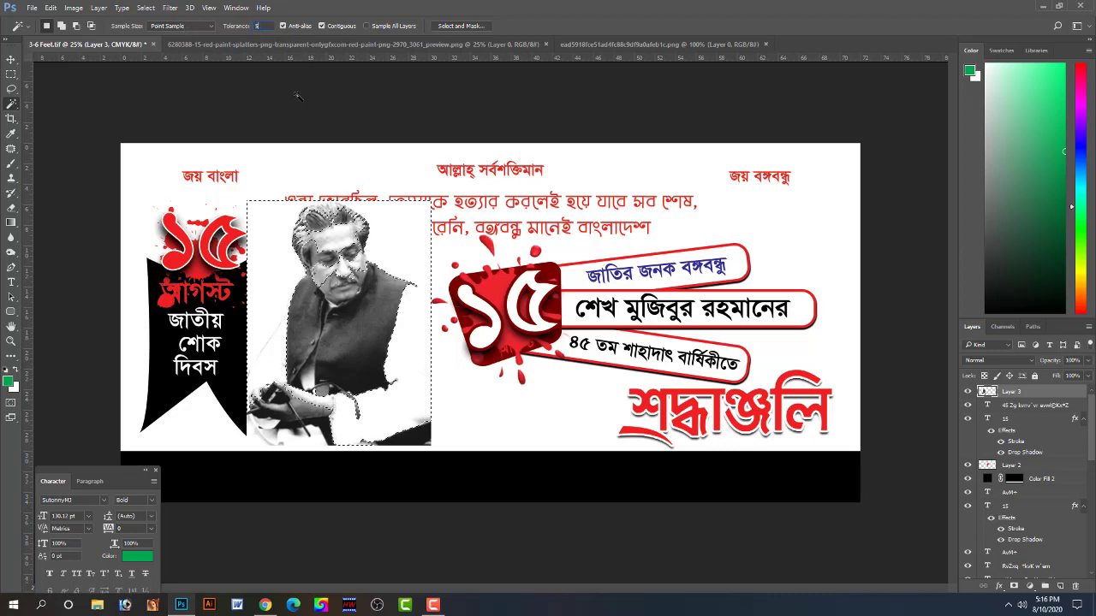
pyautogui.hotkey('ctrl', 'd')
pyautogui.click(415, 254)
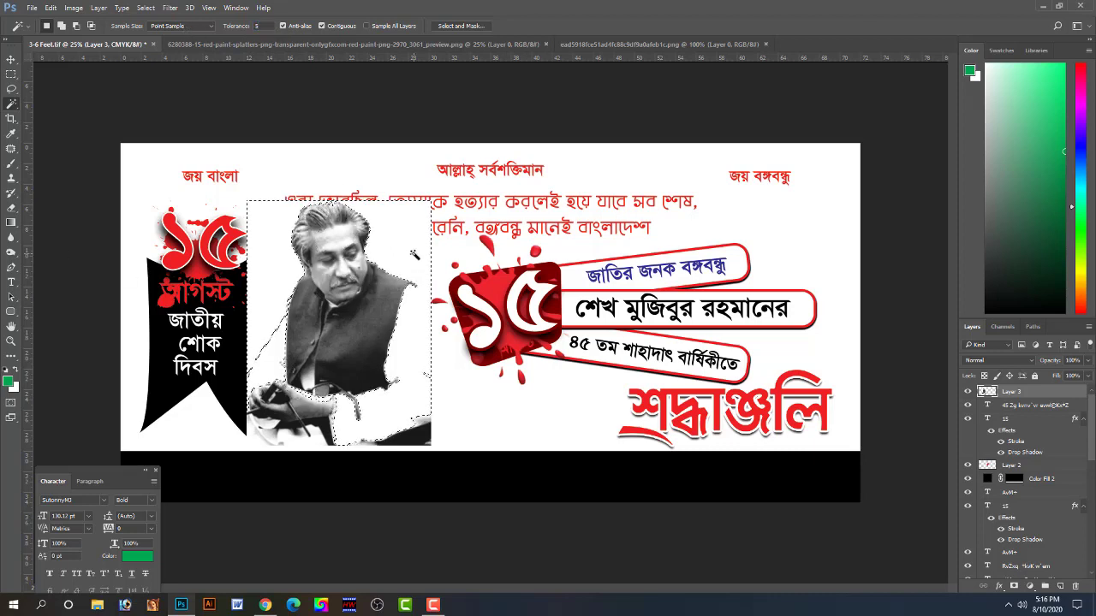
pyautogui.hotkey('ctrl', 'd')
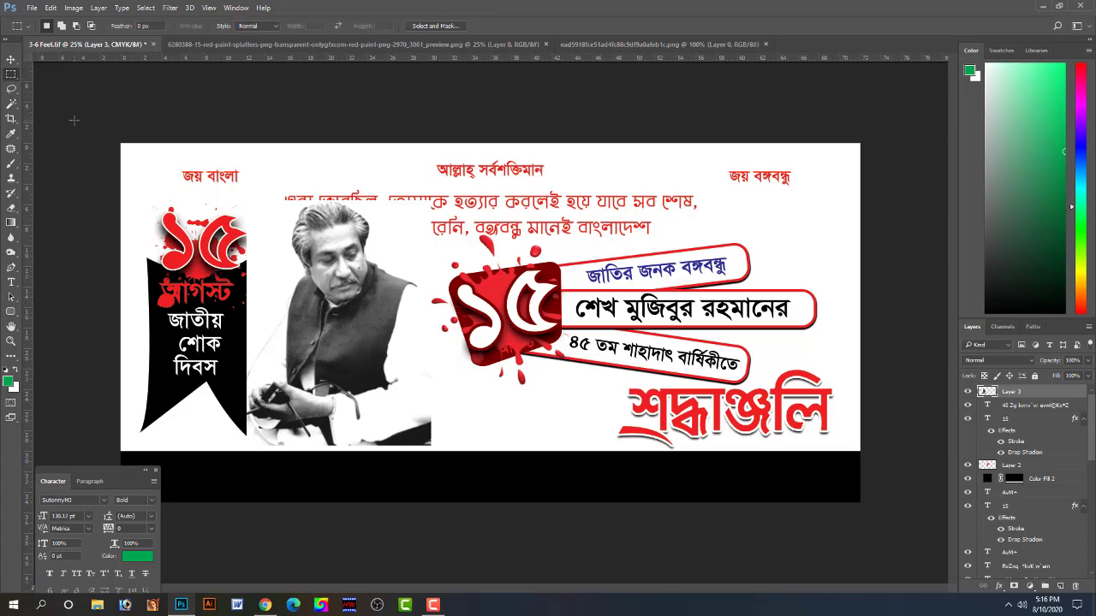
pyautogui.click(11, 58)
pyautogui.press('Delete')
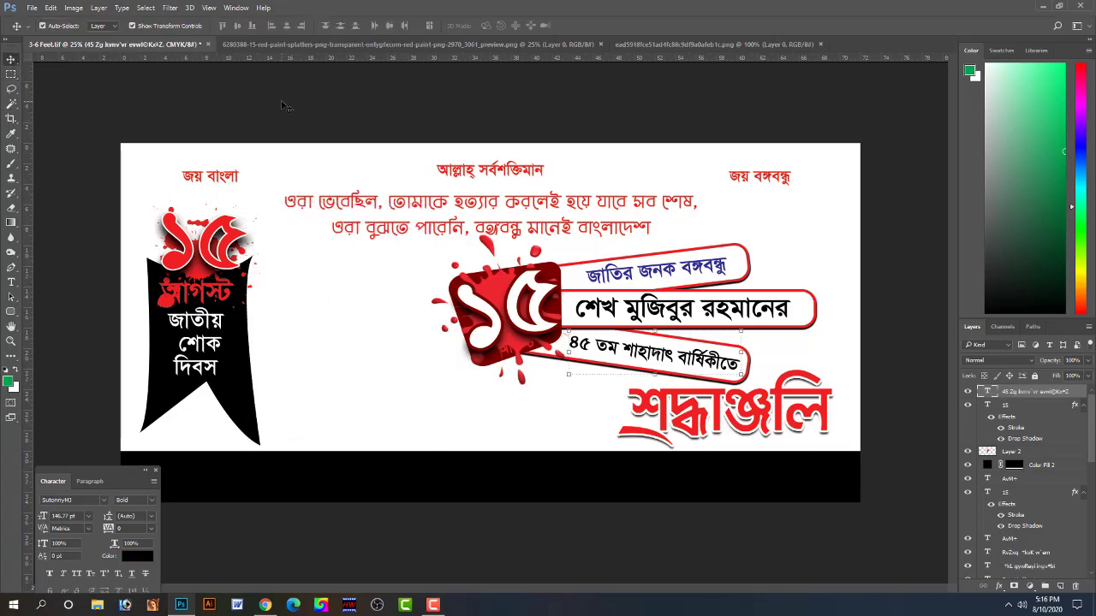
# - Open the seated Sheikh Mujib cut-out with transparent background from the Shikh Mujibor folder under Baground (J:), Political Leader1, Awameluge
pyautogui.hotkey('ctrl', 'o')
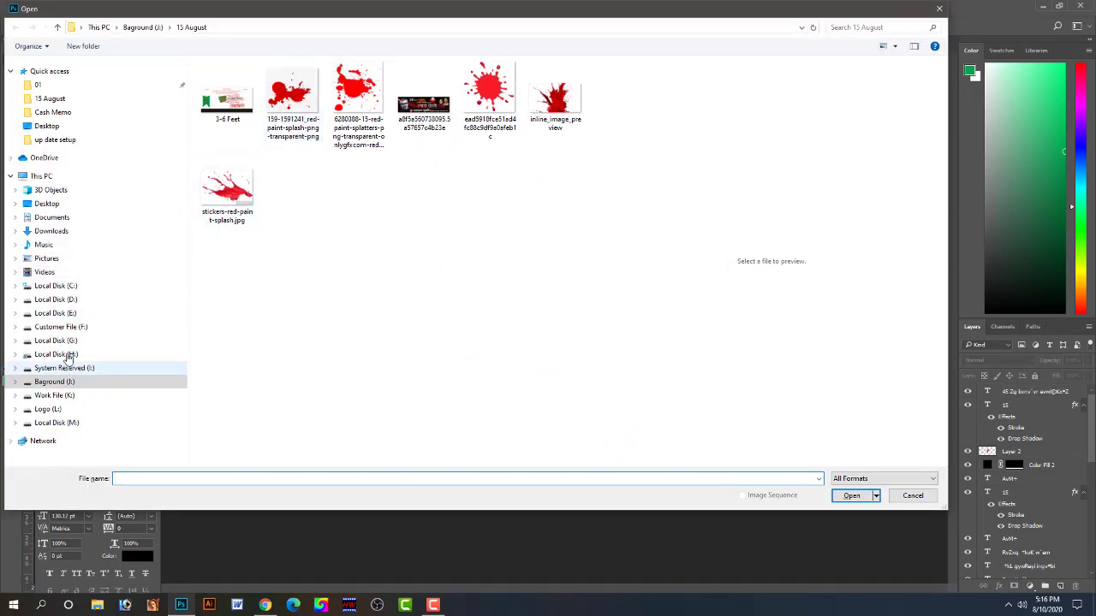
pyautogui.click(59, 382)
pyautogui.scroll(-20, 270, 327)
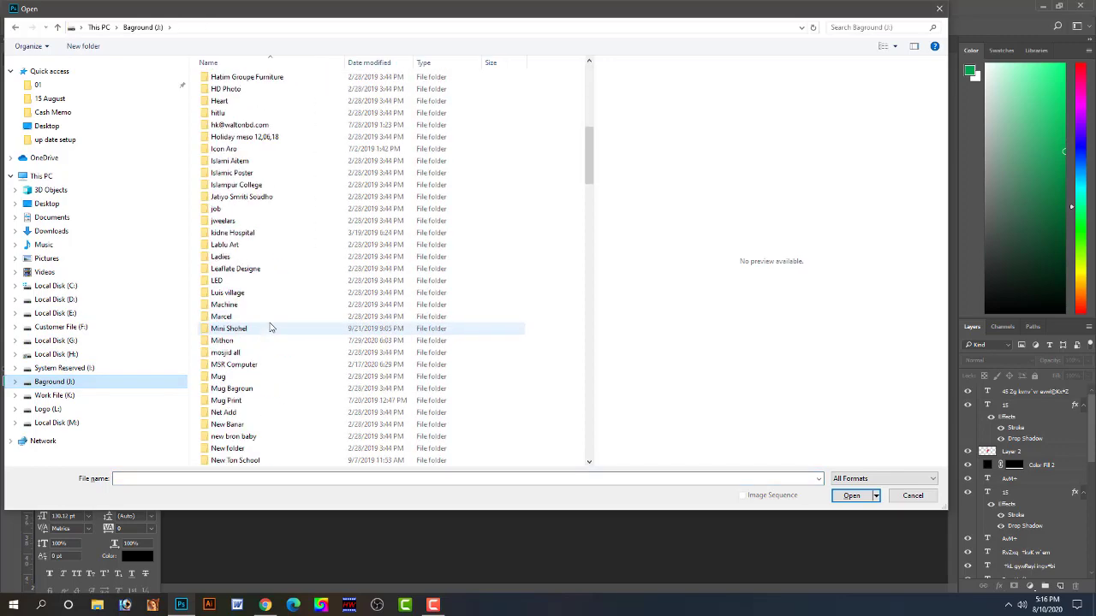
pyautogui.doubleClick(236, 209)
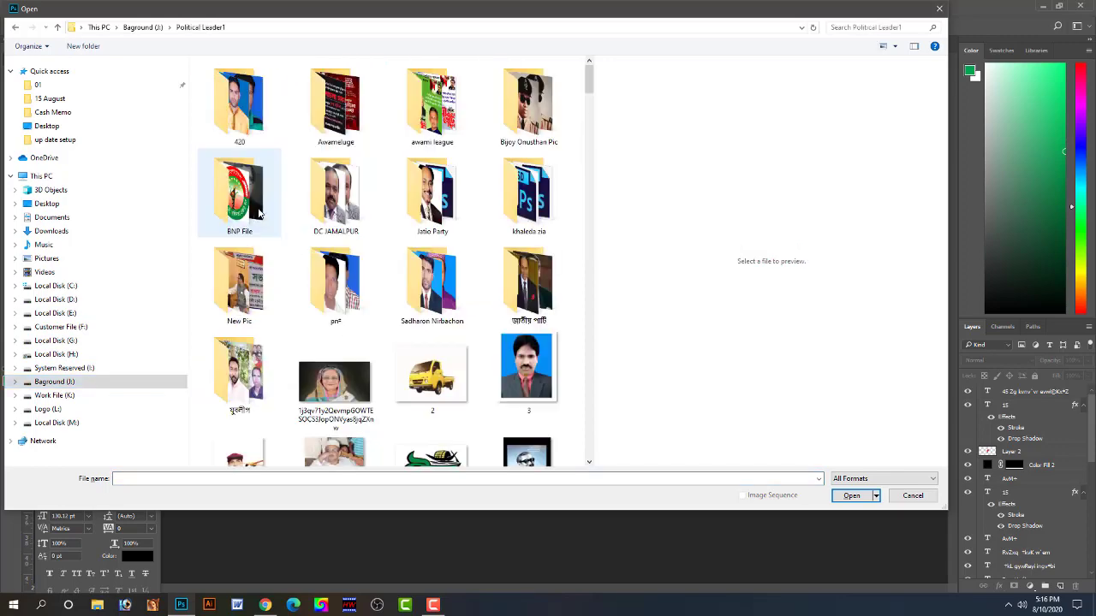
pyautogui.doubleClick(335, 104)
pyautogui.click(338, 299)
pyautogui.press('s')
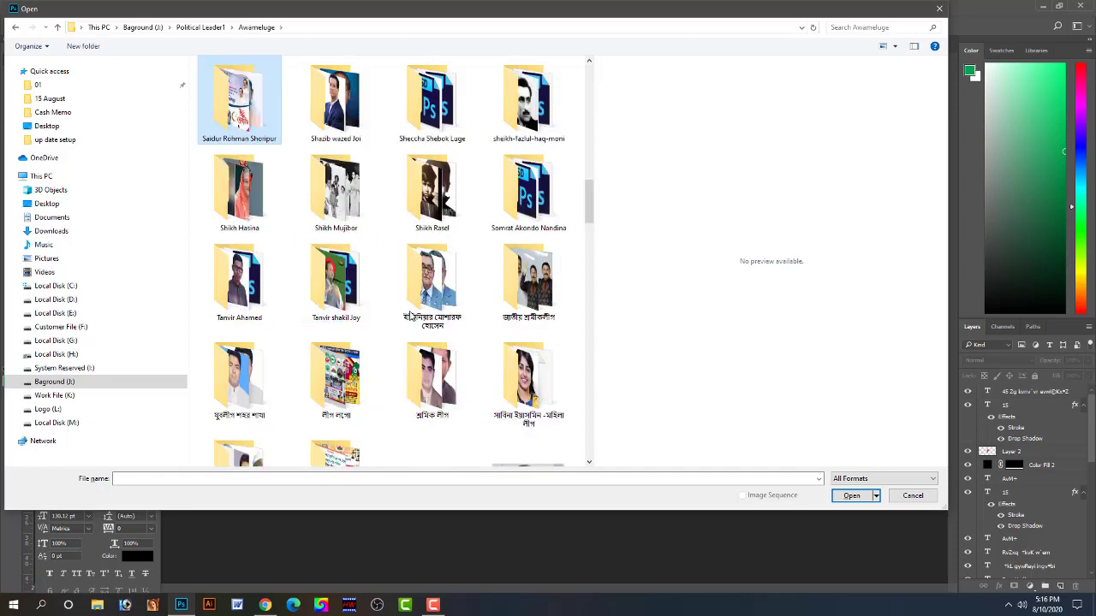
pyautogui.press('h')
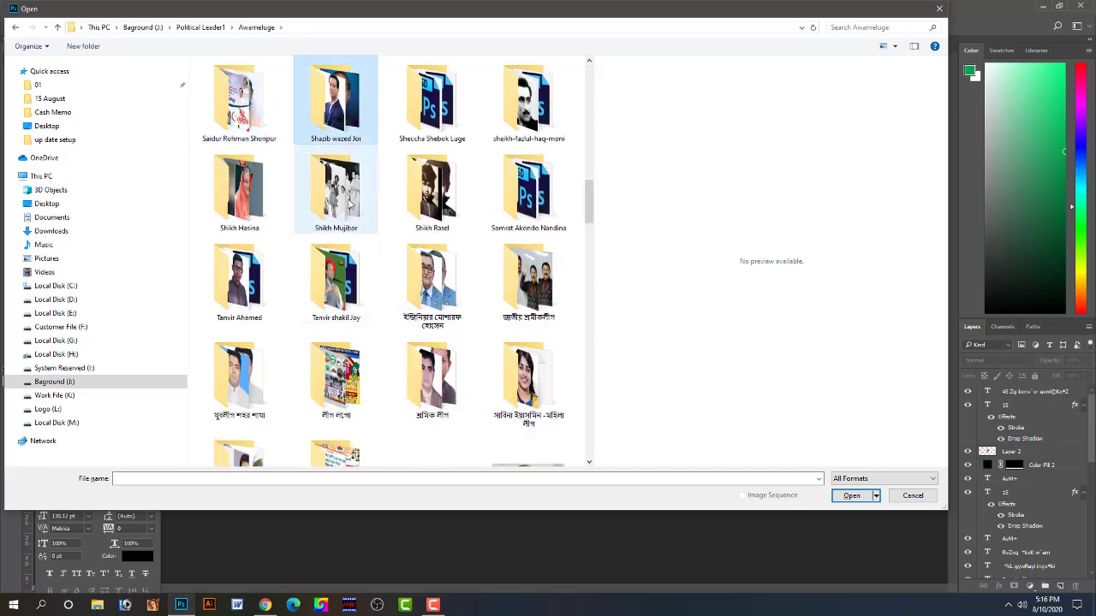
pyautogui.click(350, 203)
pyautogui.doubleClick(343, 198)
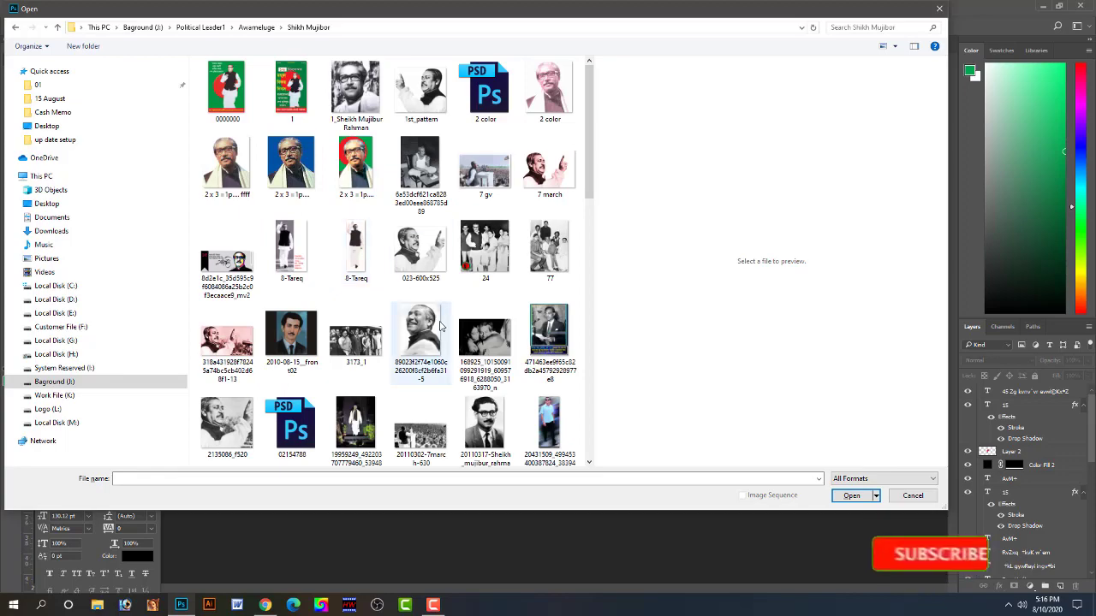
pyautogui.doubleClick(422, 364)
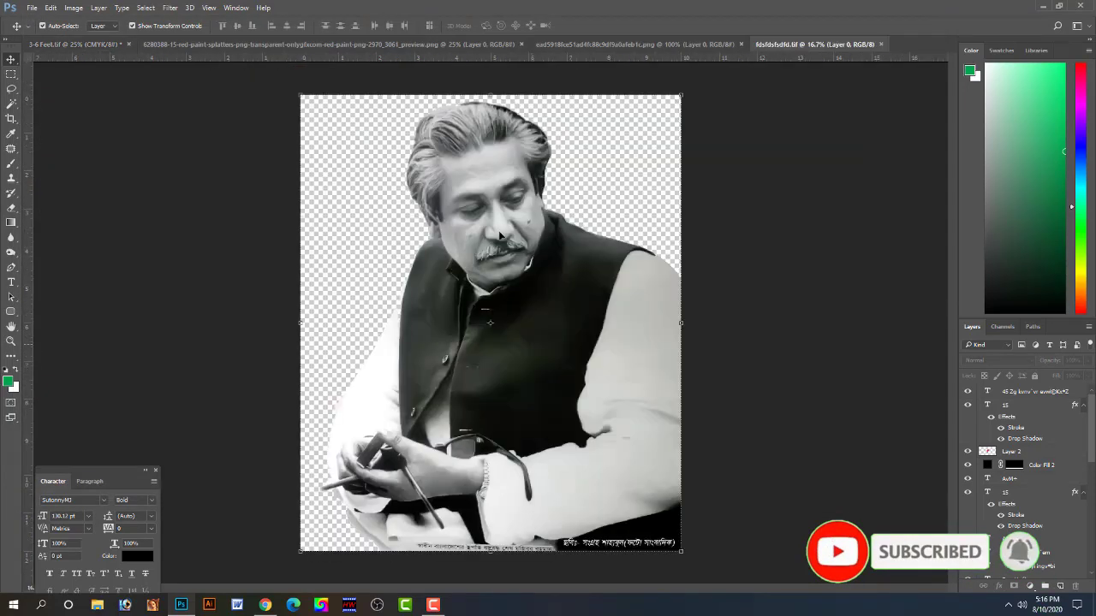
# - Bring the cut-out portrait into the 3-6 Feet banner, scale it down, and place it over the black strip
pyautogui.moveTo(499, 222); pyautogui.dragTo(293, 314)
pyautogui.hotkey('ctrl', 't')
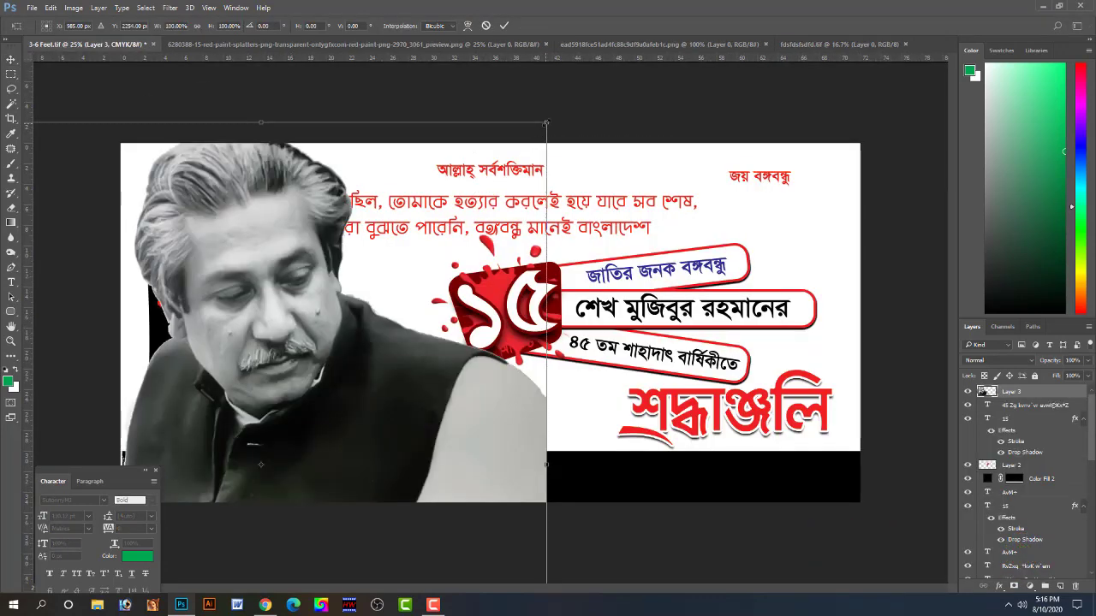
pyautogui.moveTo(546, 122); pyautogui.dragTo(344, 362)
pyautogui.moveTo(323, 466); pyautogui.dragTo(513, 514)
pyautogui.press('Return')
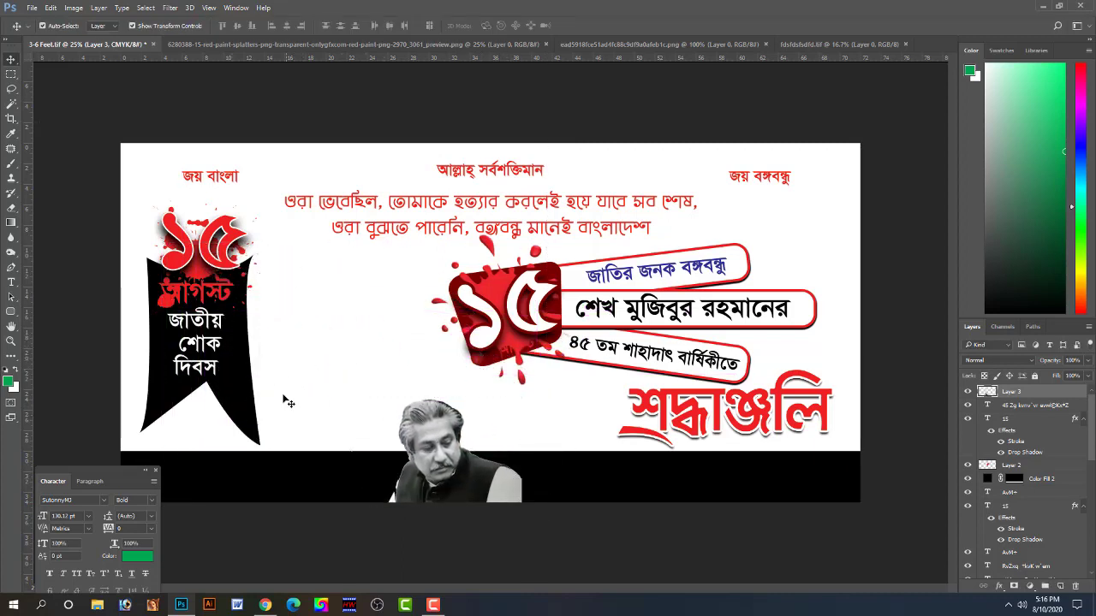
# - Scale the whole black ribbon badge with its texts to about 72% and move it right, close to the central ১৫ emblem
pyautogui.moveTo(289, 409); pyautogui.dragTo(141, 228)
pyautogui.moveTo(259, 202); pyautogui.dragTo(387, 267)
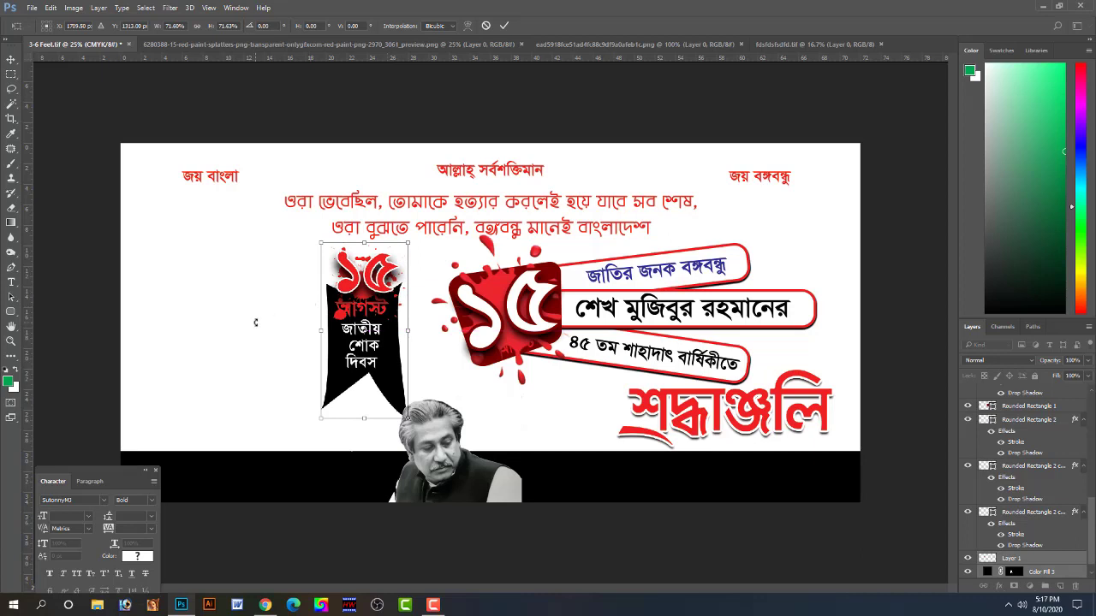
pyautogui.press('Return')
# - Move the portrait into the empty area left of the ribbon badge and enlarge it to about 133%
pyautogui.moveTo(453, 453); pyautogui.dragTo(234, 300)
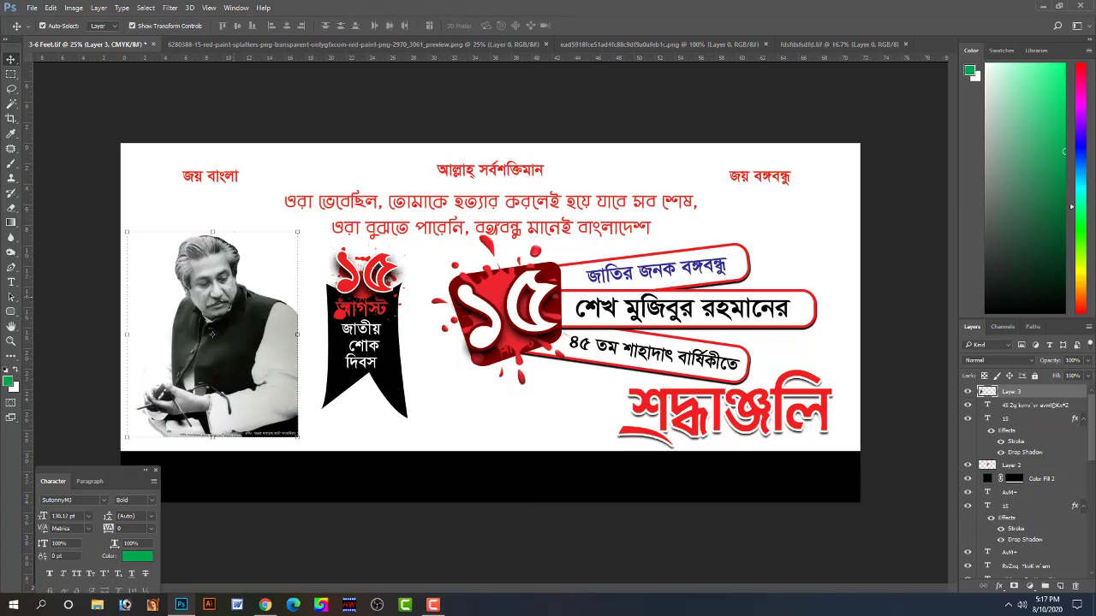
pyautogui.hotkey('ctrl', 't')
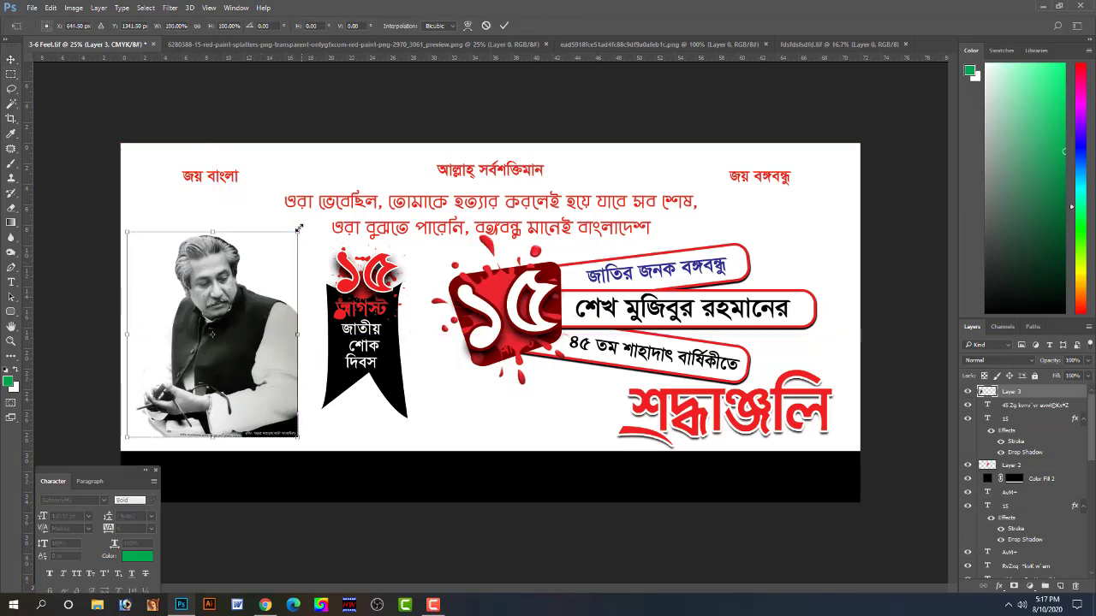
pyautogui.moveTo(297, 231); pyautogui.dragTo(330, 191)
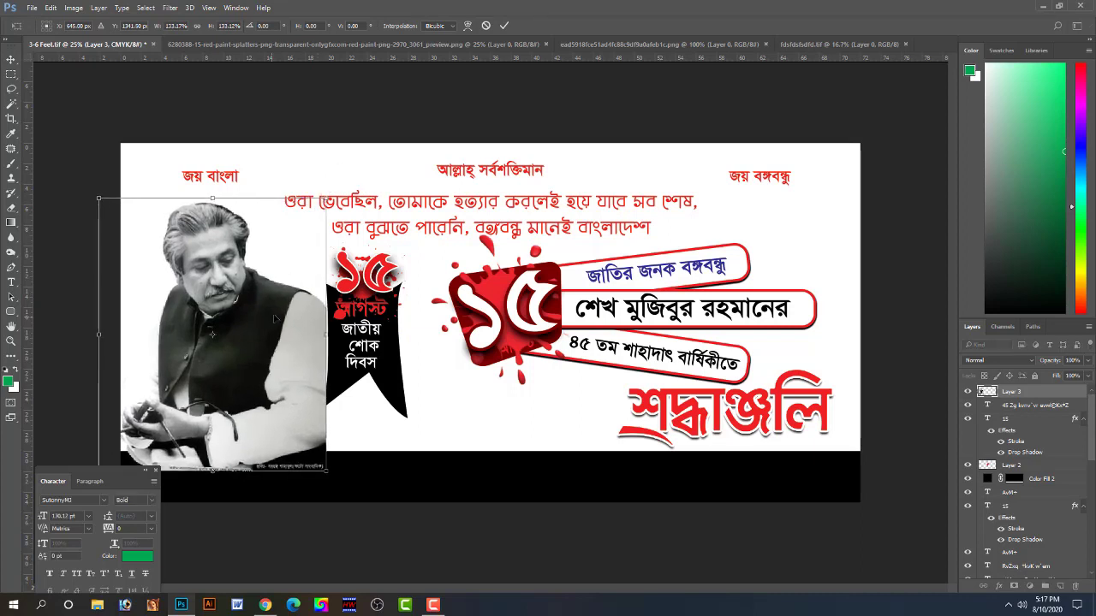
pyautogui.moveTo(274, 319); pyautogui.dragTo(278, 312)
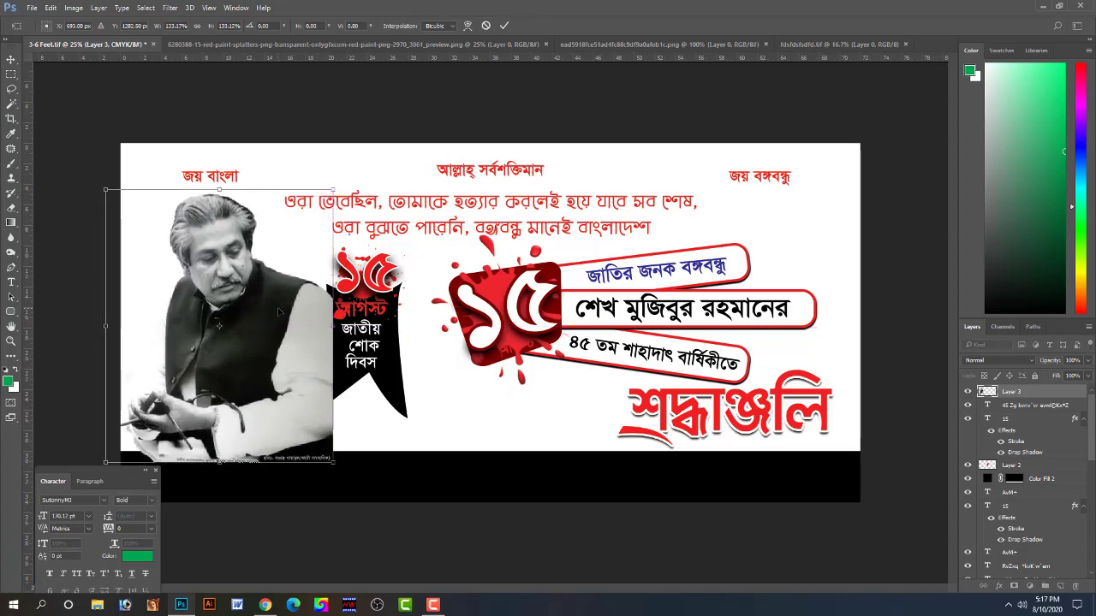
pyautogui.press('Return')
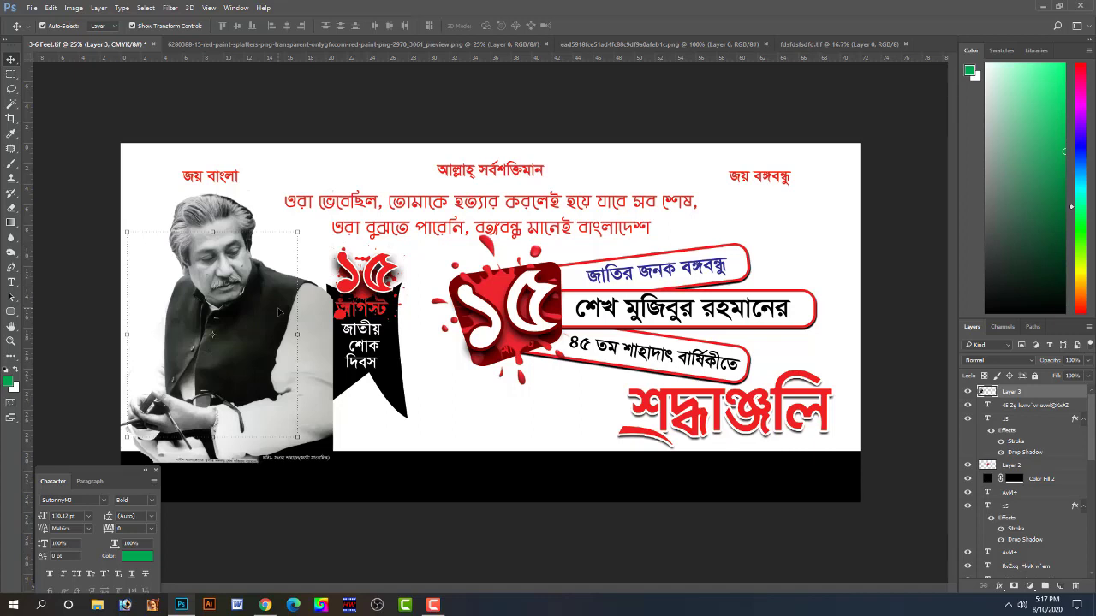
# - Send the portrait layer behind the ribbon badge and move it so its lower edge meets the black strip
pyautogui.moveTo(278, 315); pyautogui.dragTo(279, 315)
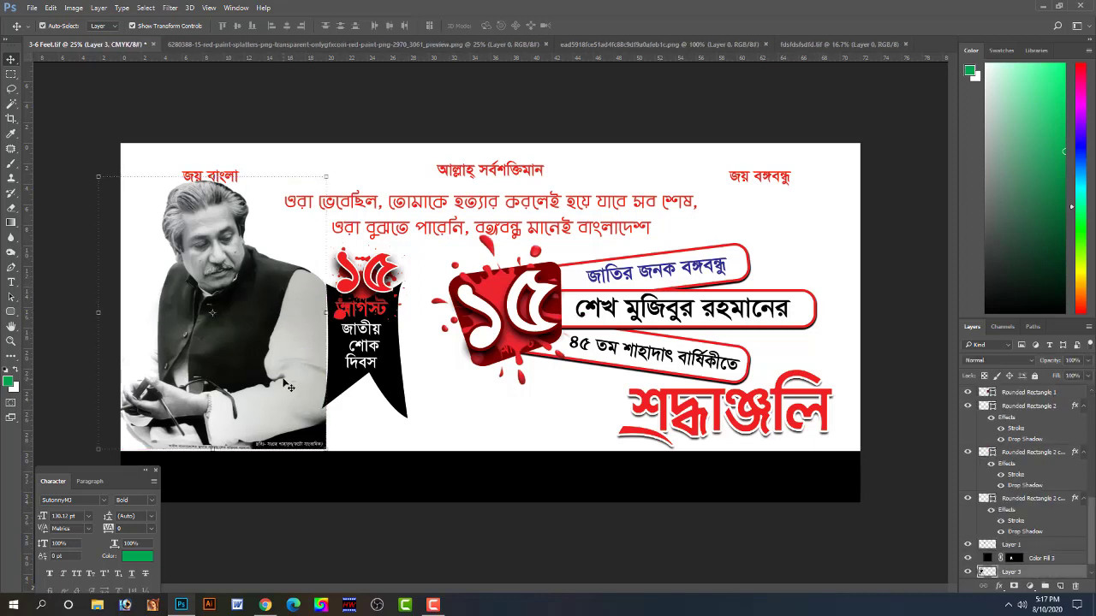
pyautogui.hotkey('ctrl', 't')
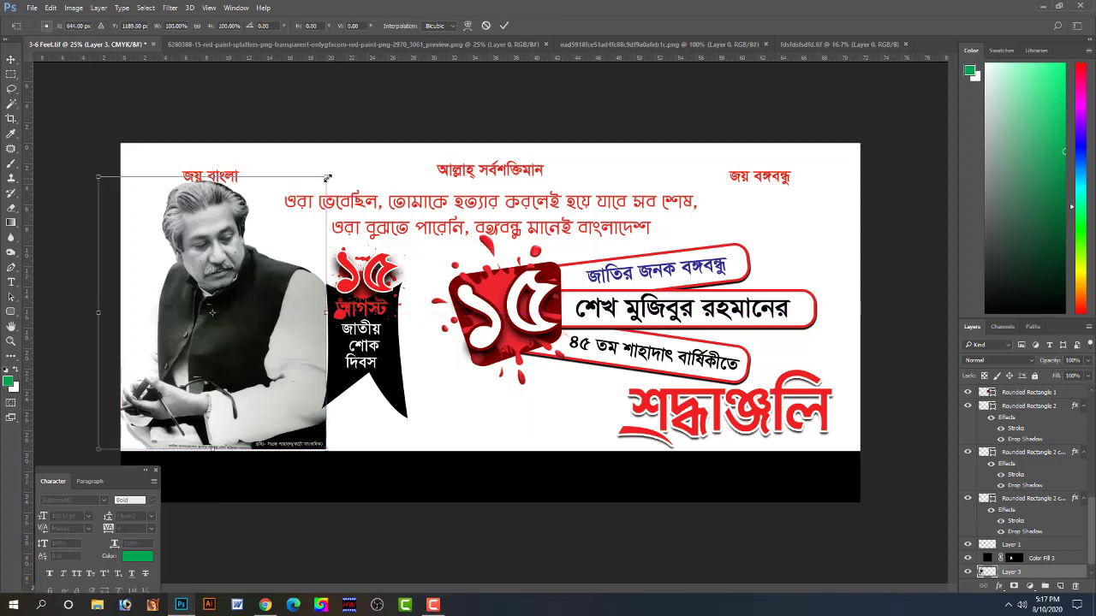
# - Scale the portrait down to about 94% and move it slightly right and down so its base meets the black band
pyautogui.moveTo(326, 176); pyautogui.dragTo(320, 184)
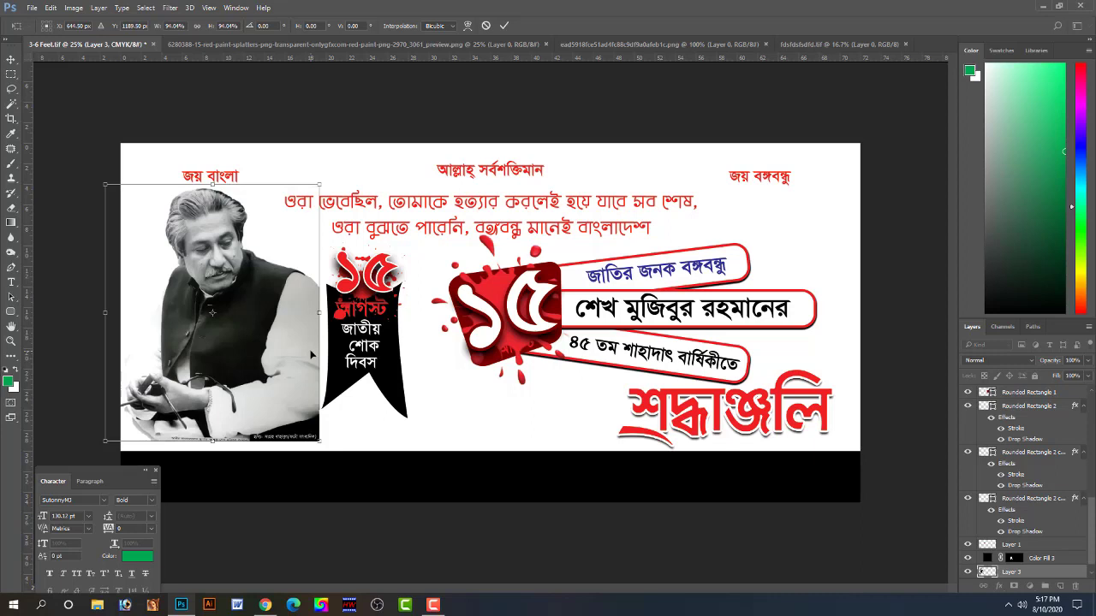
pyautogui.moveTo(292, 373); pyautogui.dragTo(305, 386)
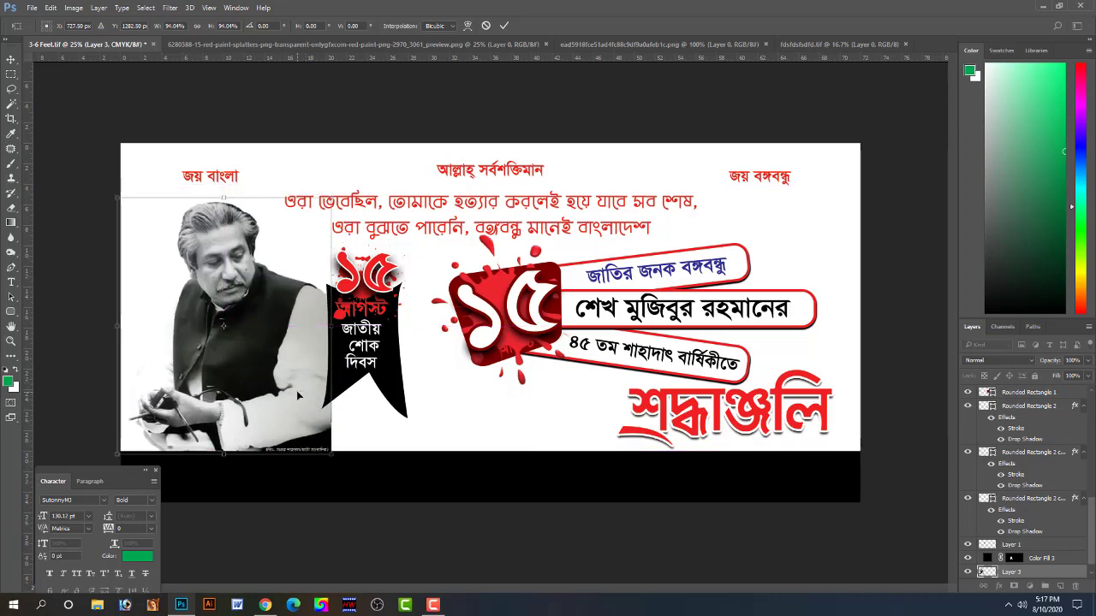
pyautogui.press('Return')
pyautogui.press('Return')
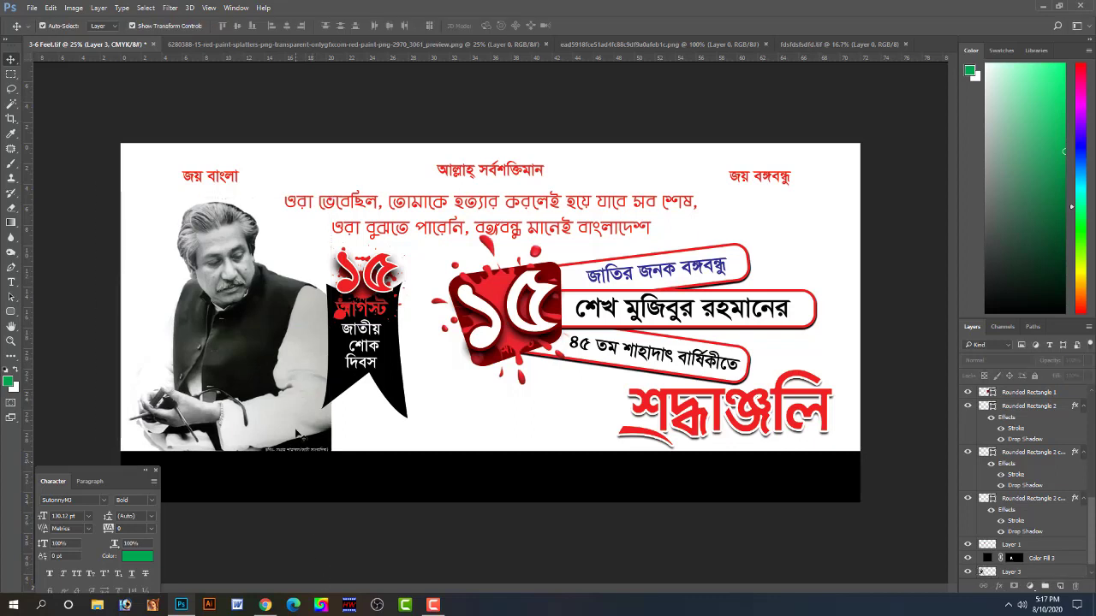
# - Nudge the portrait down until its small caption is hidden behind the black band, and deselect it
pyautogui.press('Down')
pyautogui.press('Down')
pyautogui.press('Down')
pyautogui.press('Down')
pyautogui.press('Down')
pyautogui.press('Down')
pyautogui.press('Down')
pyautogui.press('Down')
pyautogui.press('Down')
pyautogui.press('Down')
pyautogui.press('Down')
pyautogui.press('Down')
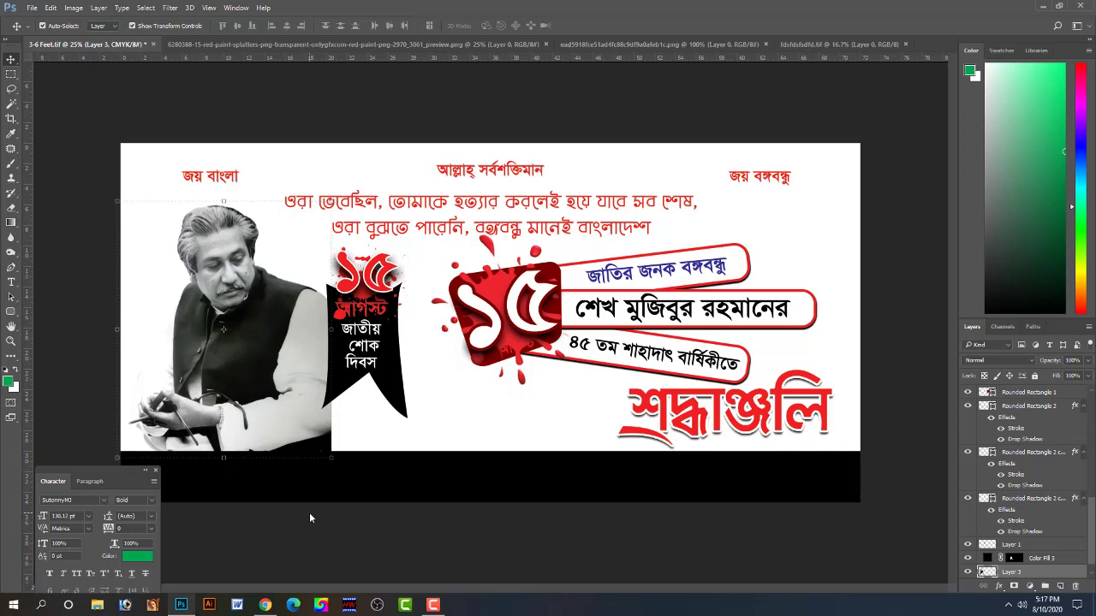
pyautogui.click(315, 534)
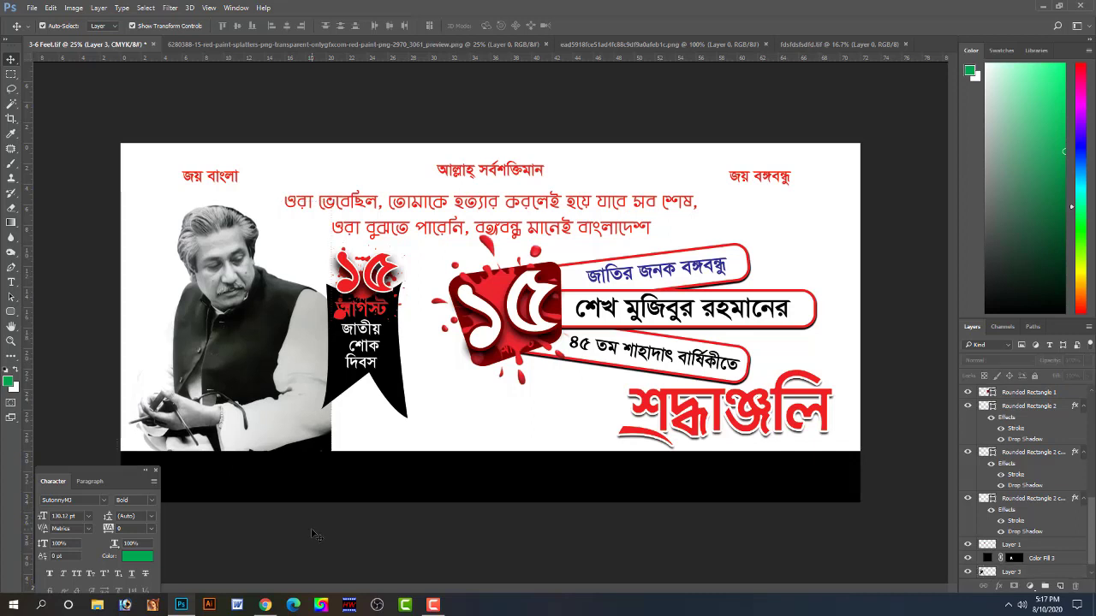
# - Enlarge the portrait to about 107% and nudge it up a little, keeping its base behind the black band
pyautogui.click(301, 387)
pyautogui.hotkey('ctrl', 't')
pyautogui.moveTo(329, 202); pyautogui.dragTo(340, 192)
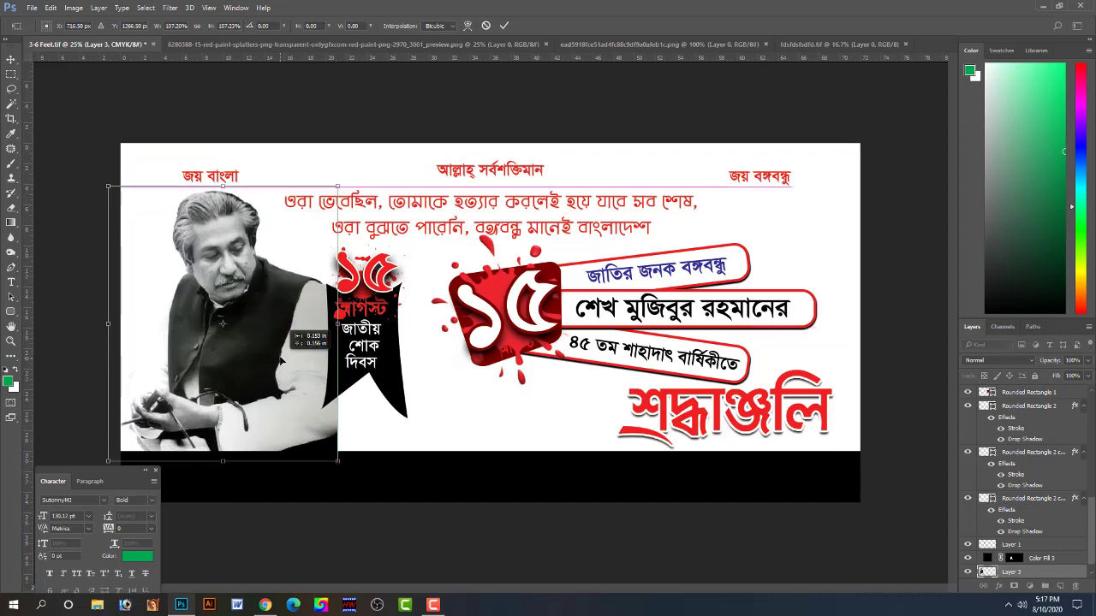
pyautogui.press('Escape')
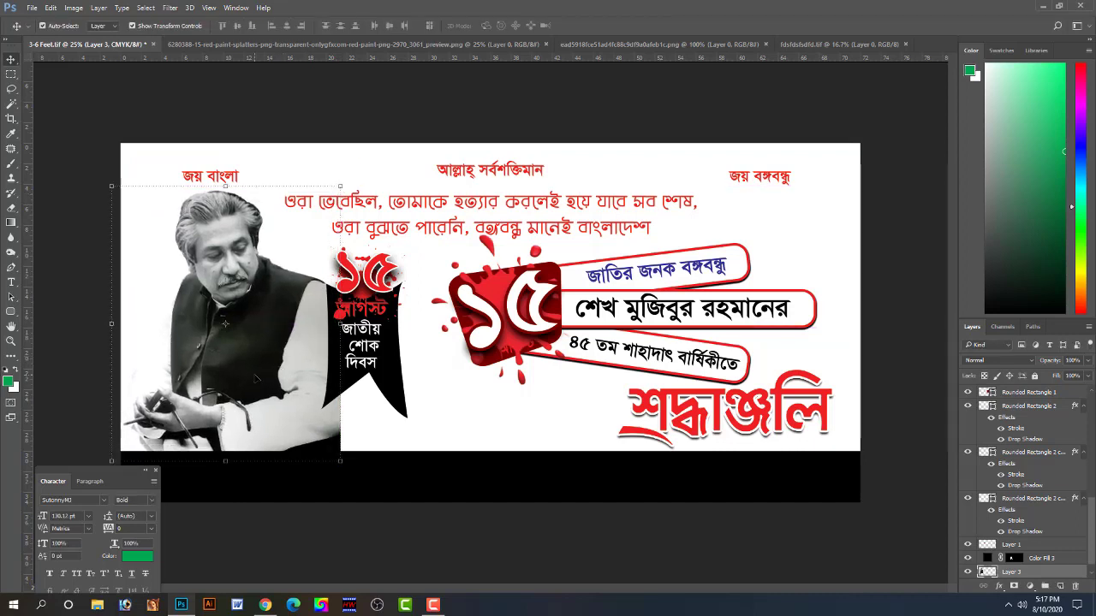
pyautogui.press('Up')
pyautogui.press('Up')
pyautogui.press('Up')
pyautogui.press('Up')
pyautogui.press('Up')
pyautogui.press('Up')
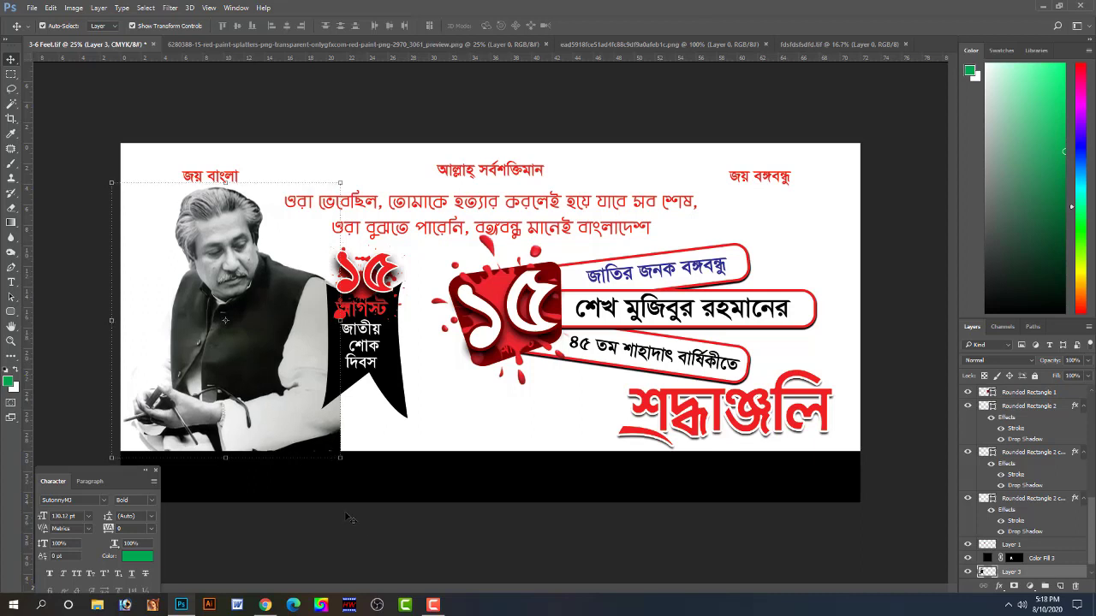
pyautogui.click(398, 541)
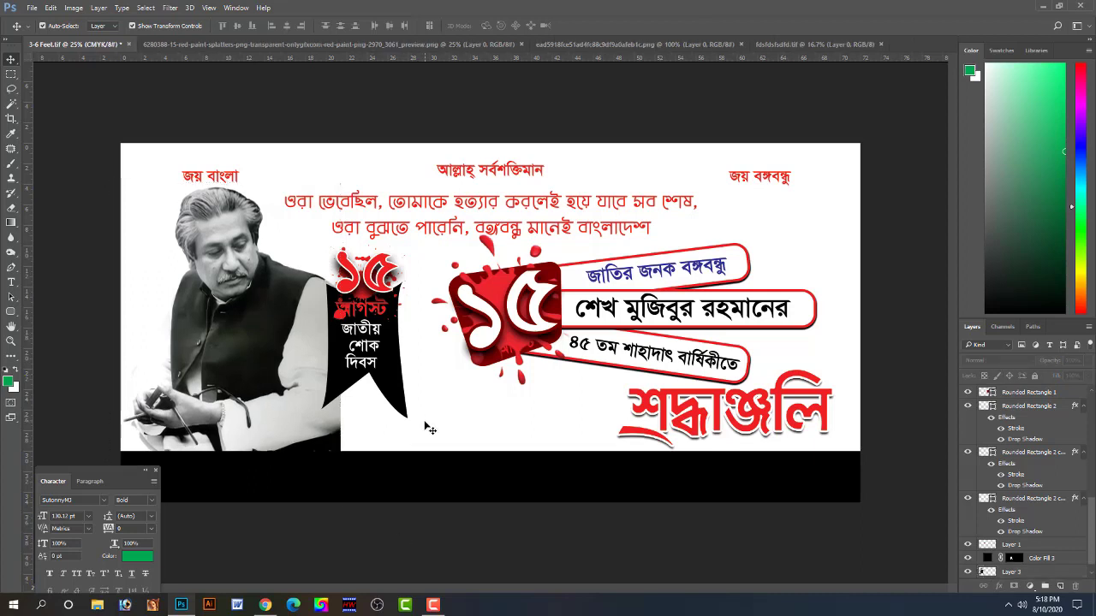
# - Scale down the black ribbon badge together with its ১৫ আগস্ট text beside the portrait
pyautogui.click(390, 269)
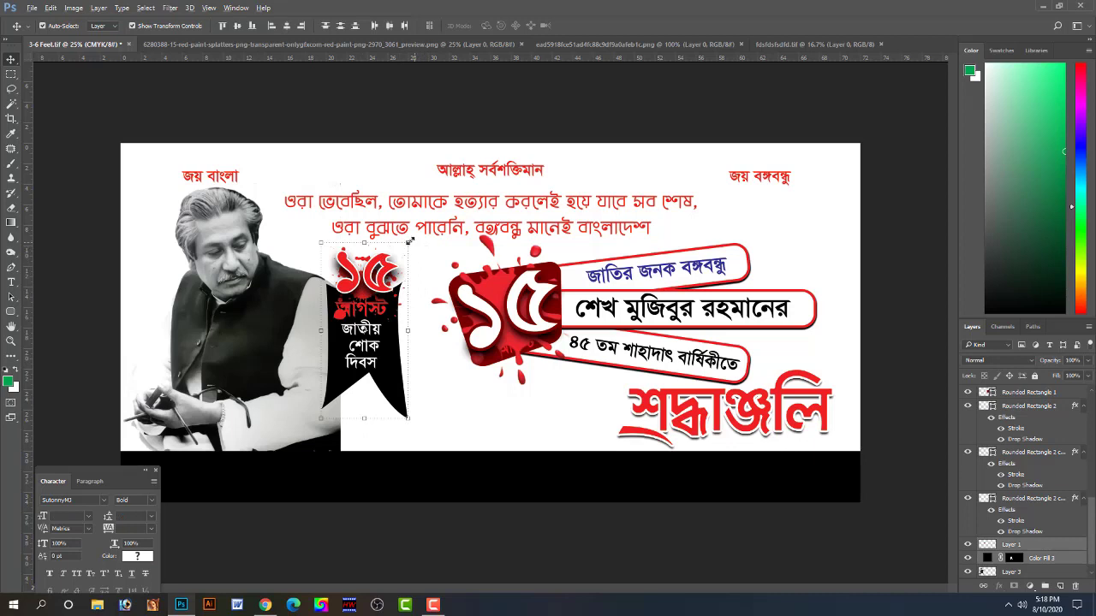
pyautogui.moveTo(409, 243); pyautogui.dragTo(388, 274)
pyautogui.press('Return')
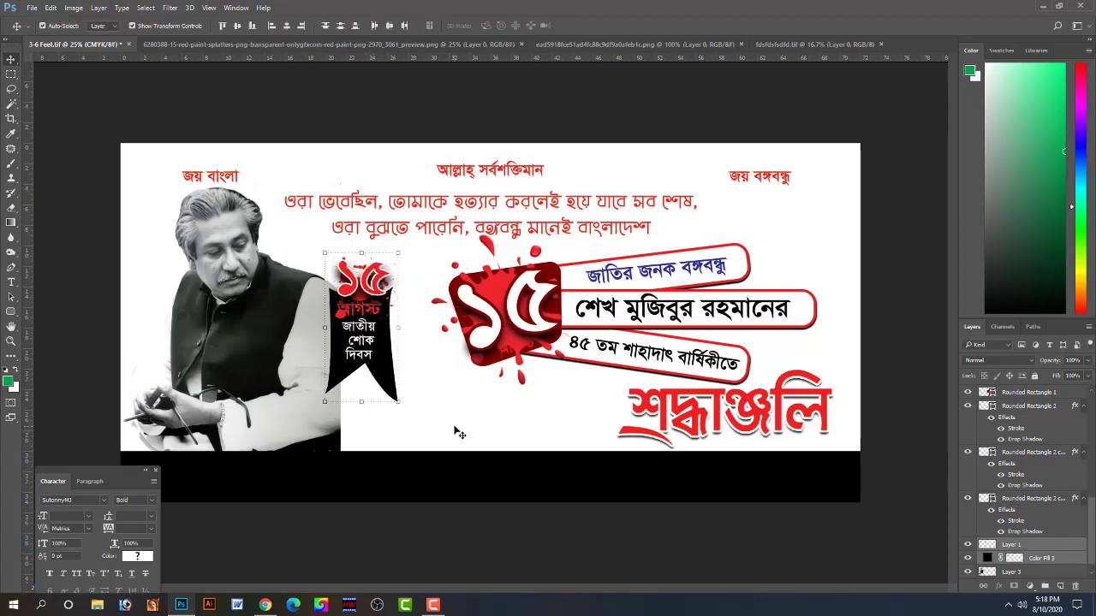
pyautogui.click(454, 432)
# - Fade the portrait's hard lower-right edge into the white background with a large soft eraser of up to 600 px
pyautogui.click(278, 366)
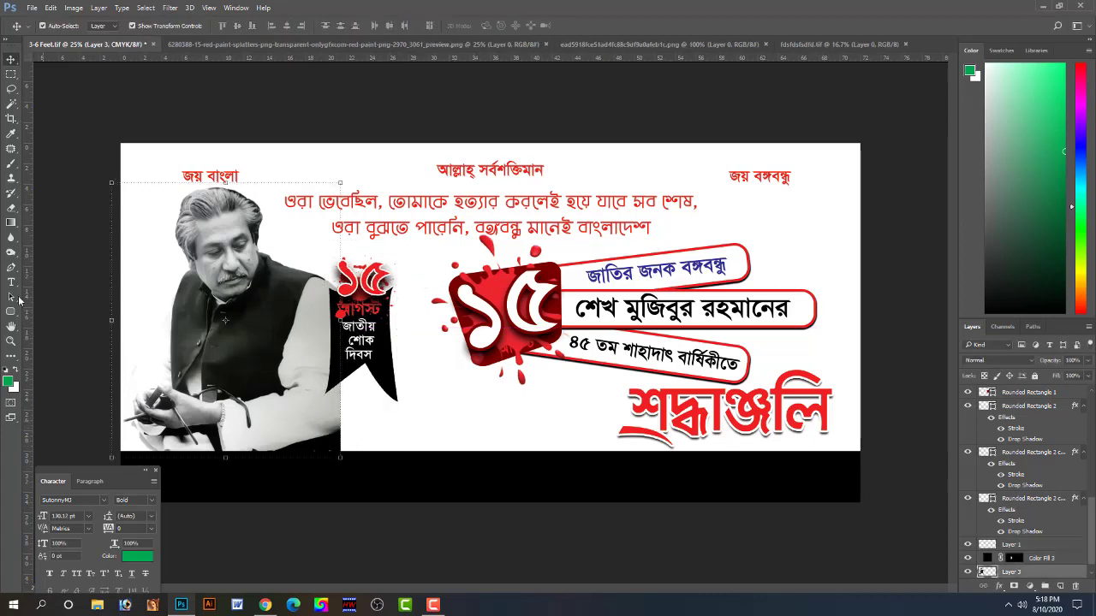
pyautogui.click(12, 208)
pyautogui.press(']')
pyautogui.press(']')
pyautogui.press(']')
pyautogui.press(']')
pyautogui.press(']')
pyautogui.press(']')
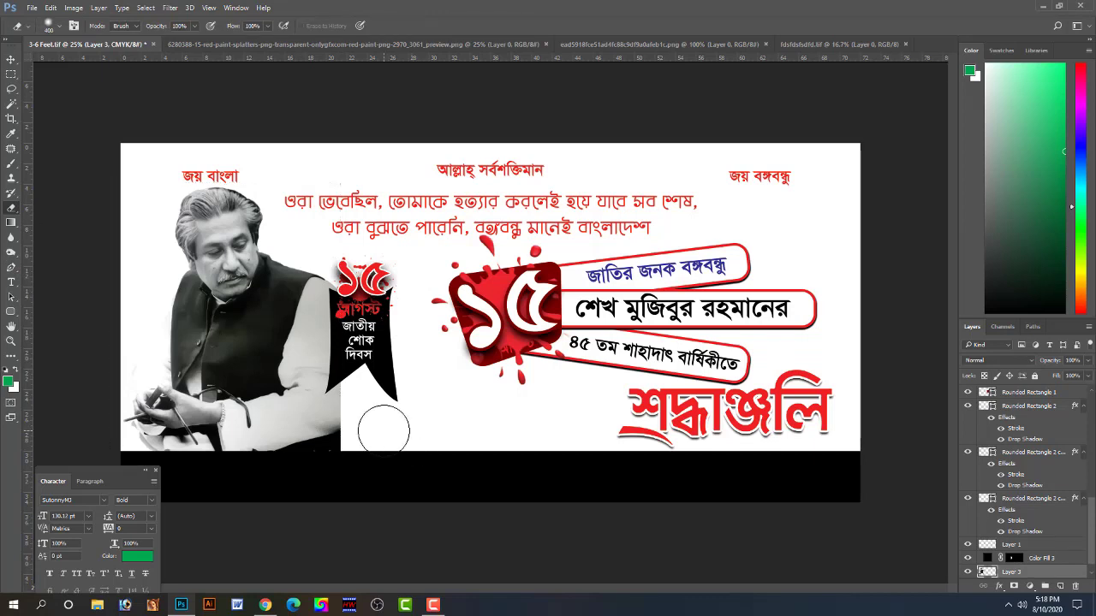
pyautogui.moveTo(378, 408)
pyautogui.mouseDown()
pyautogui.moveTo(338, 484)
pyautogui.moveTo(377, 426)
pyautogui.moveTo(347, 449)
pyautogui.moveTo(370, 421)
pyautogui.moveTo(316, 483)
pyautogui.moveTo(368, 429)
pyautogui.moveTo(387, 358)
pyautogui.mouseUp()
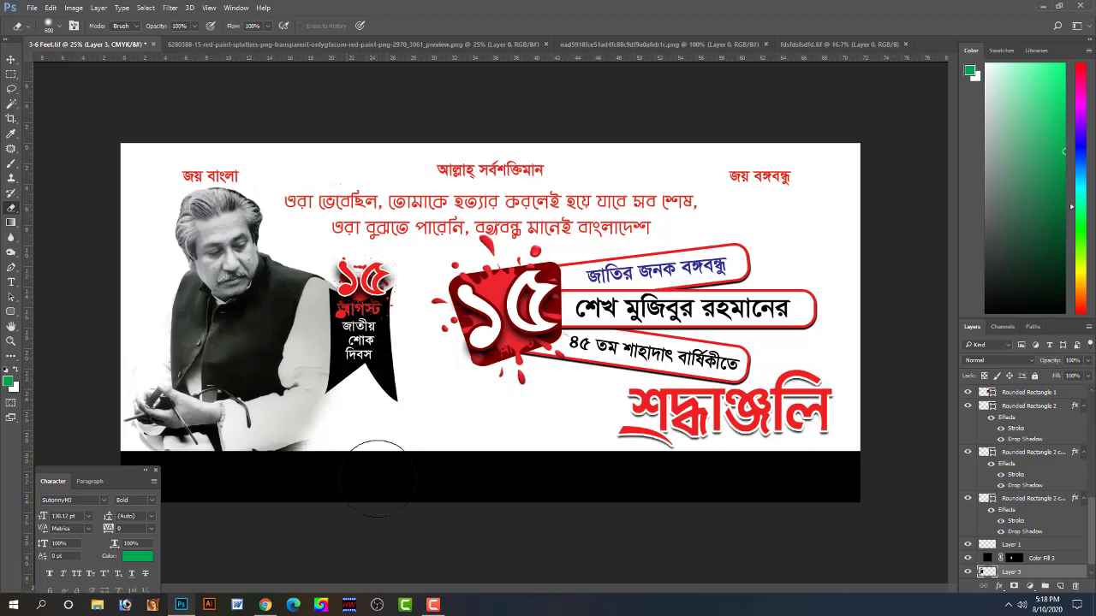
pyautogui.click(11, 59)
pyautogui.click(89, 167)
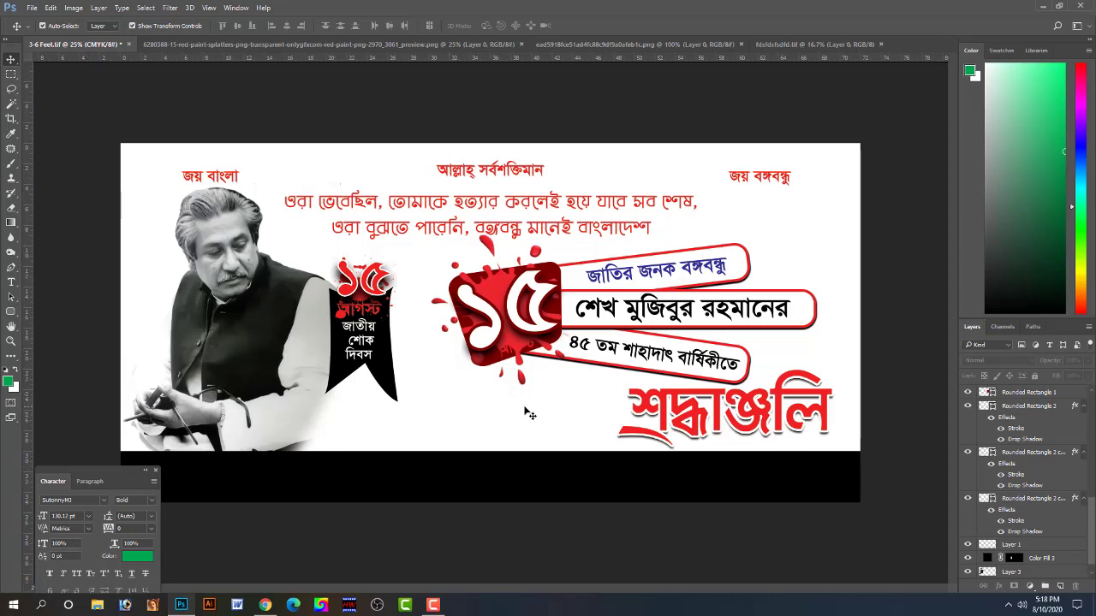
pyautogui.moveTo(561, 403); pyautogui.dragTo(464, 260)
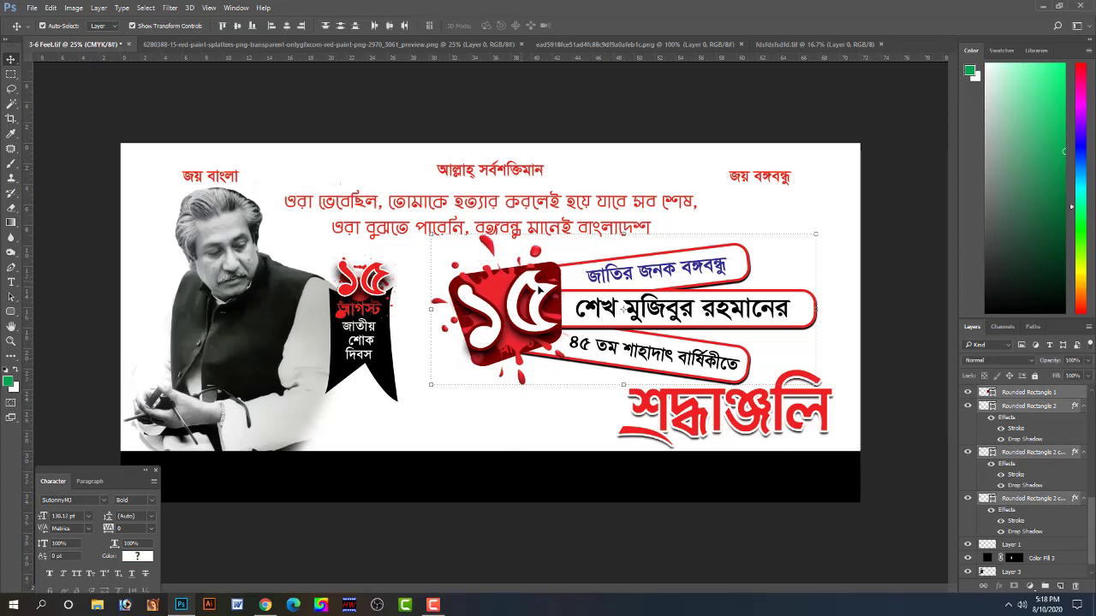
pyautogui.moveTo(549, 293); pyautogui.dragTo(525, 289)
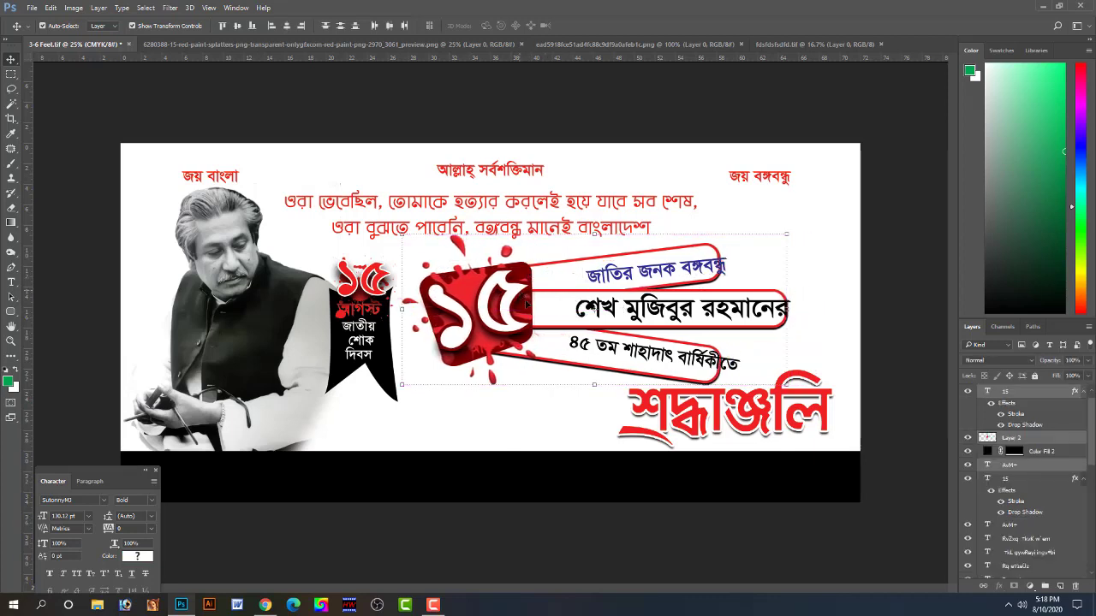
pyautogui.hotkey('ctrl', 'z')
# - Move the শ্রদ্ধাঞ্জলি title down out of the way and shift the large ১৫ block with its three text banners left
pyautogui.moveTo(770, 428); pyautogui.dragTo(768, 459)
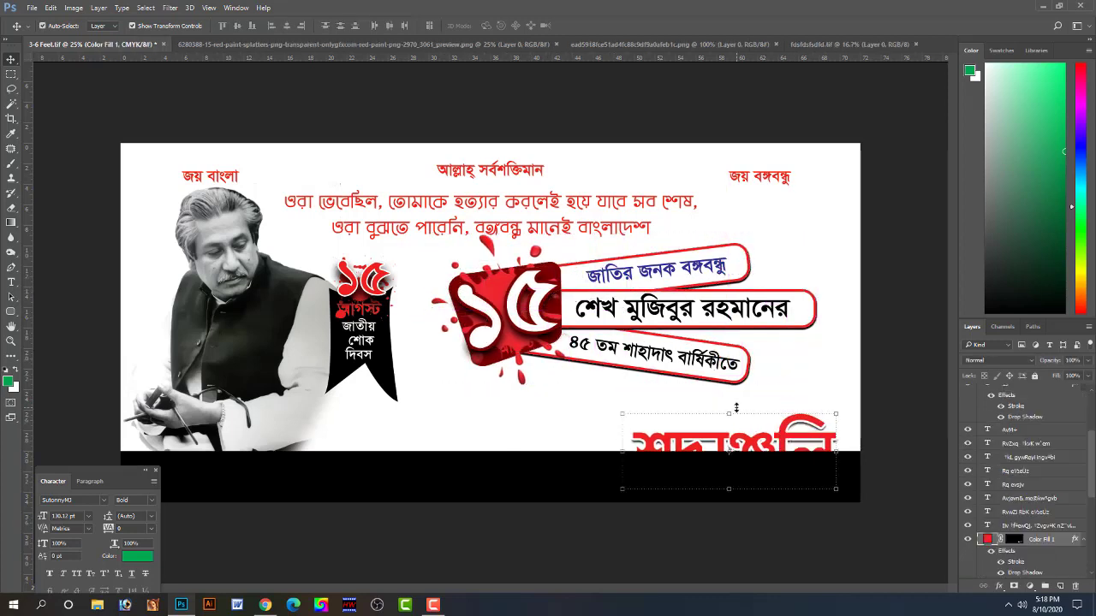
pyautogui.hotkey('ctrl', 't')
pyautogui.press('Return')
pyautogui.moveTo(760, 396); pyautogui.dragTo(447, 272)
pyautogui.moveTo(546, 295); pyautogui.dragTo(515, 296)
pyautogui.click(391, 441)
# - Duplicate the ribbon's red আগস্ট text onto the lower edge of the large ১৫ block
pyautogui.moveTo(364, 309); pyautogui.dragTo(504, 353)
pyautogui.keyDown('ctrl'); pyautogui.click(518, 370); pyautogui.keyUp('ctrl')
pyautogui.scroll(2, 490, 351)
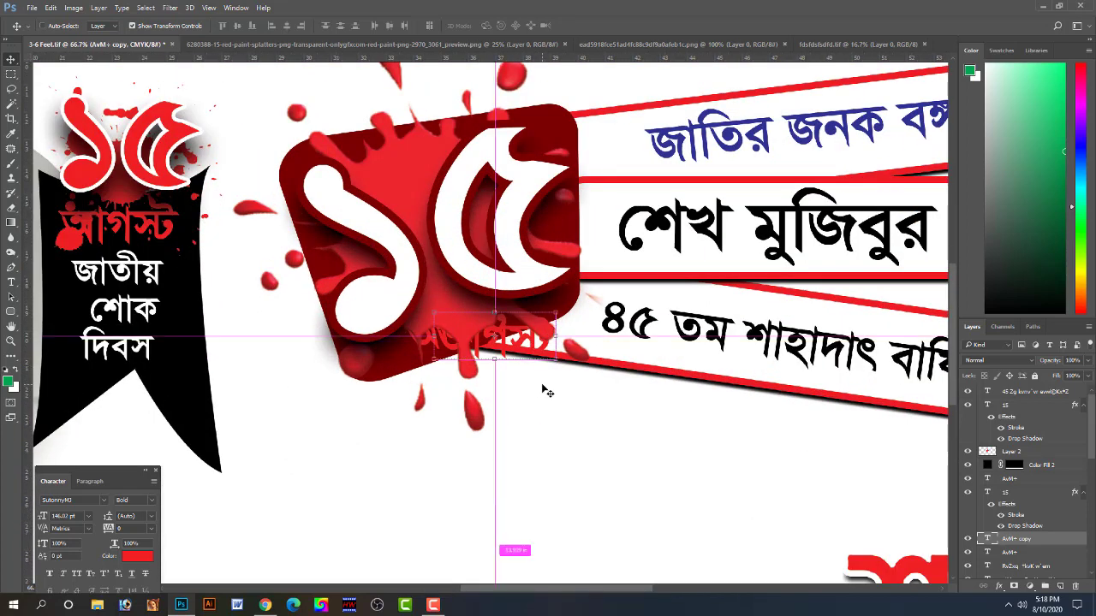
# - Rotate the আগস্ট copy counterclockwise to match the tilt of the red block and bring its layer to the front
pyautogui.hotkey('ctrl', 't')
pyautogui.moveTo(561, 386); pyautogui.dragTo(567, 354)
pyautogui.press('Return')
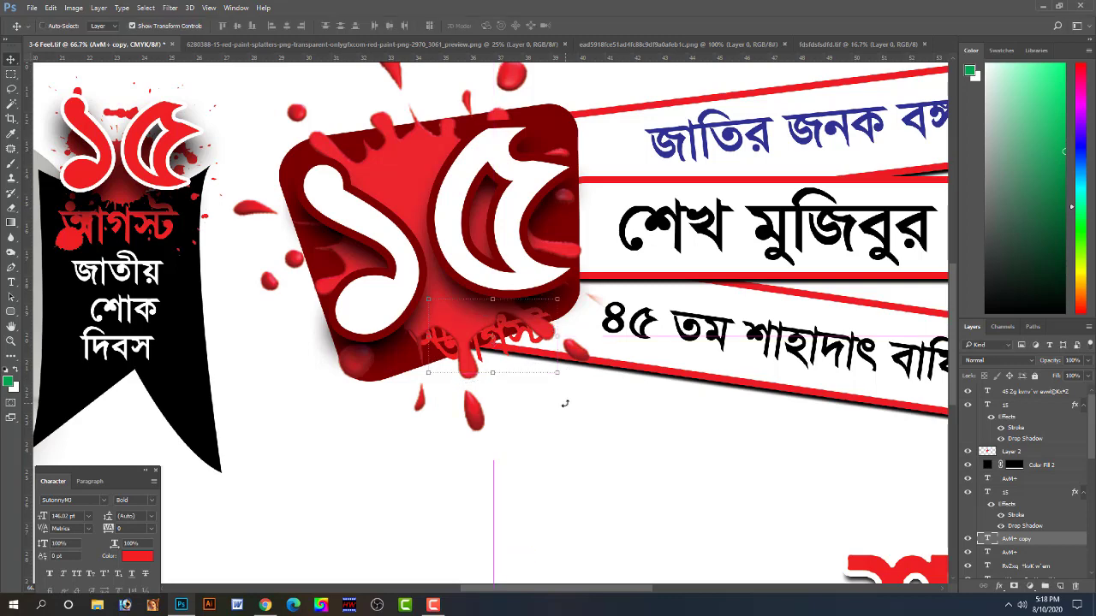
pyautogui.hotkey('ctrl', 'shift', ']')
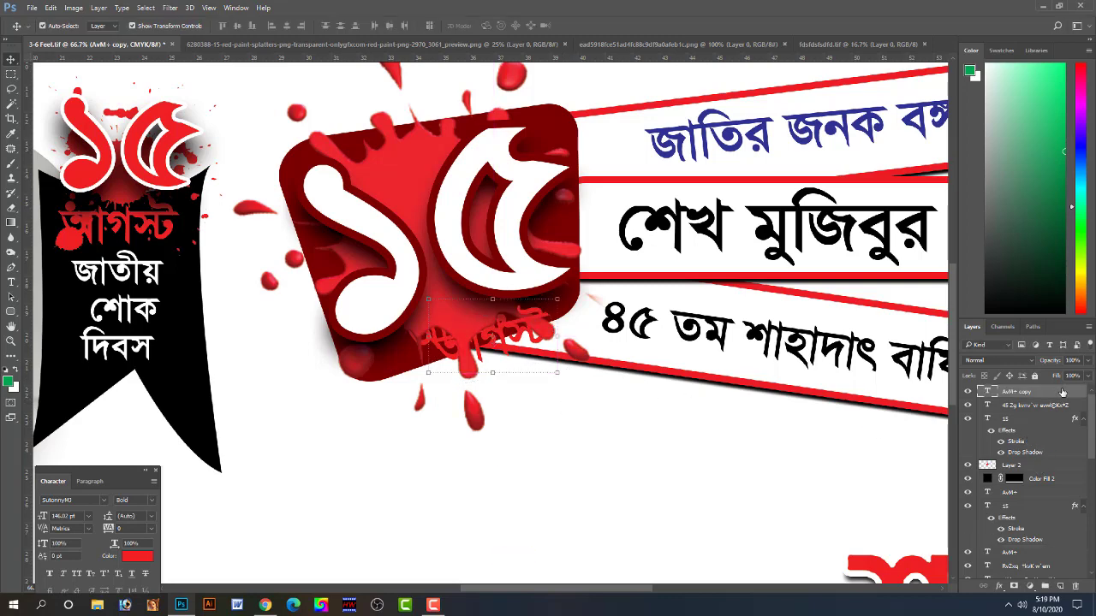
# - Give the আগস্ট copy a thin white outside stroke and shift it slightly left along the red block
pyautogui.doubleClick(1055, 392)
pyautogui.moveTo(204, 168); pyautogui.dragTo(640, 441)
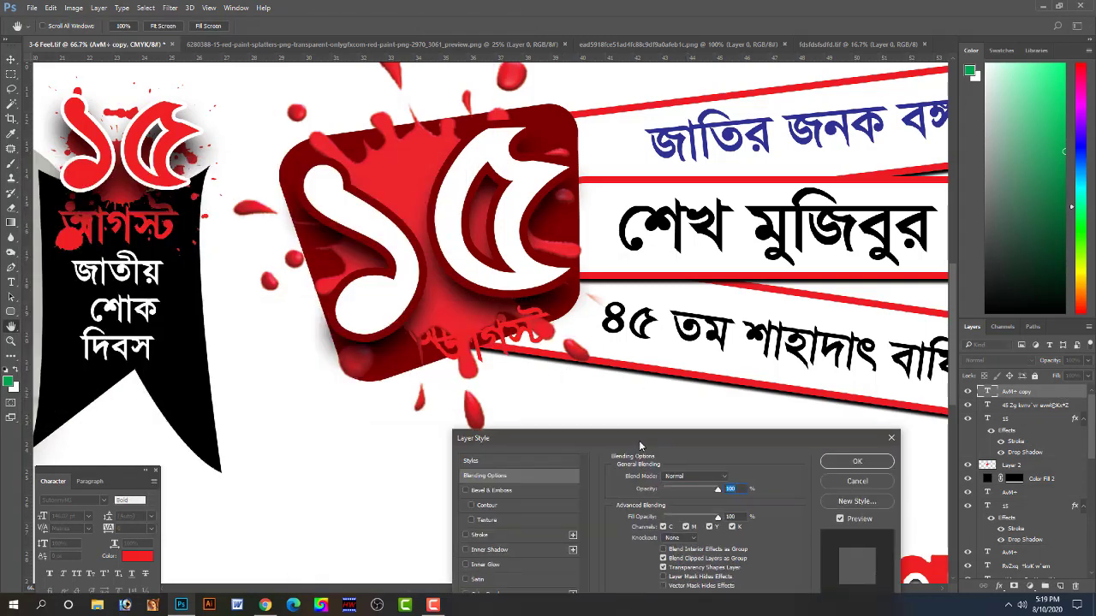
pyautogui.click(467, 534)
pyautogui.click(494, 535)
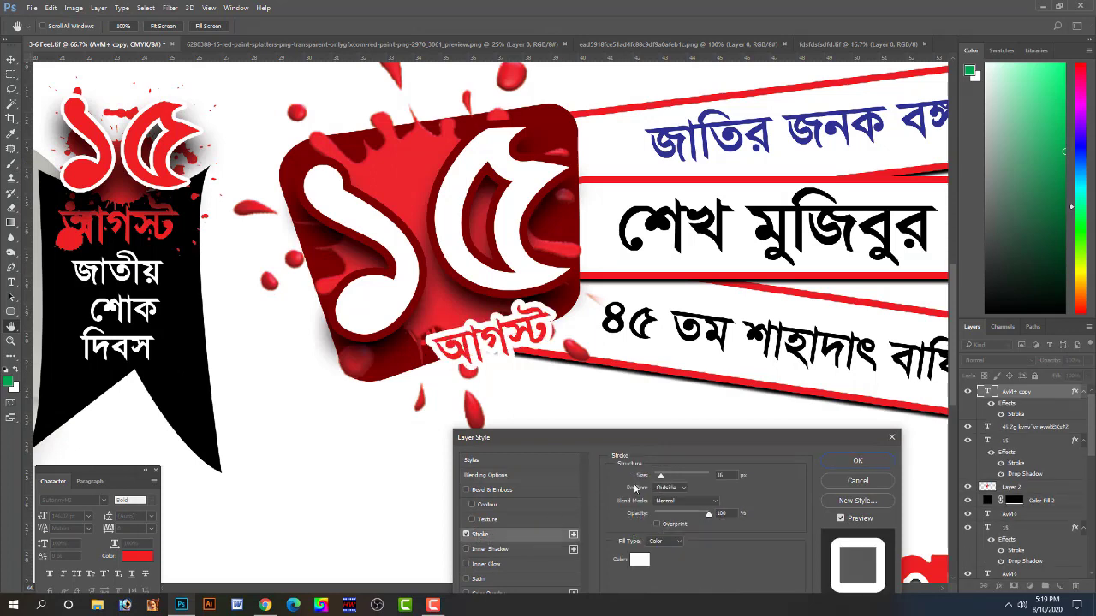
pyautogui.moveTo(661, 478); pyautogui.dragTo(657, 478)
pyautogui.press('Return')
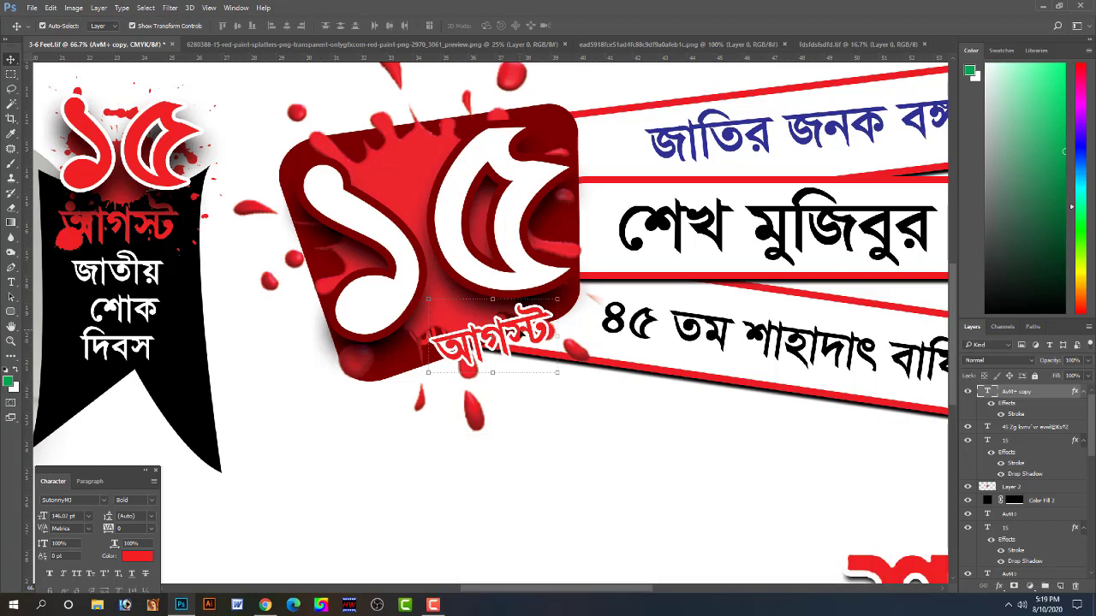
pyautogui.moveTo(513, 336); pyautogui.dragTo(488, 339)
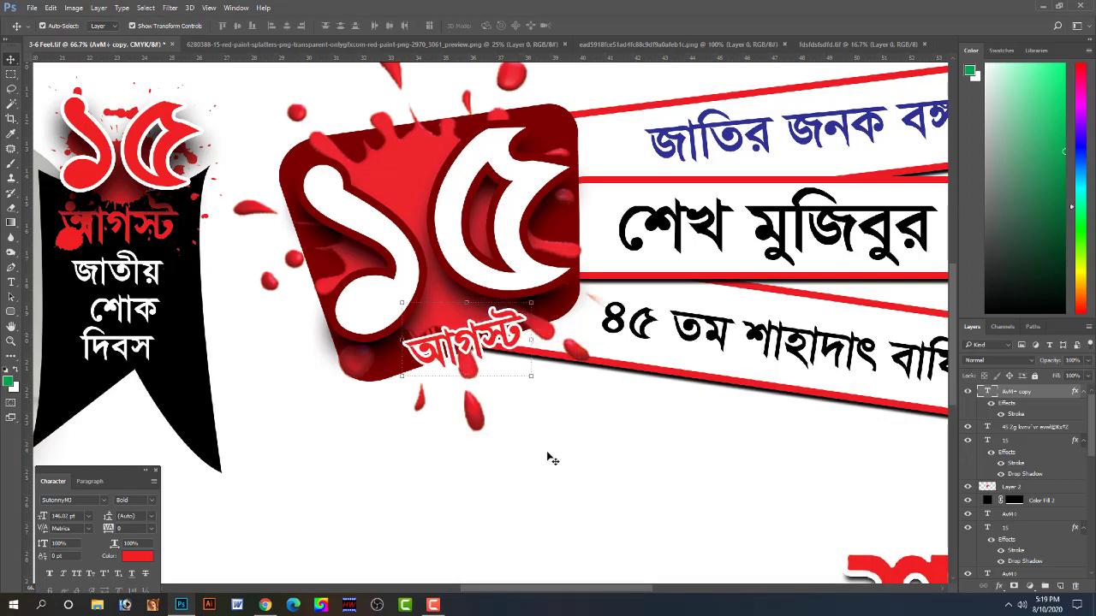
pyautogui.scroll(-3, 551, 460)
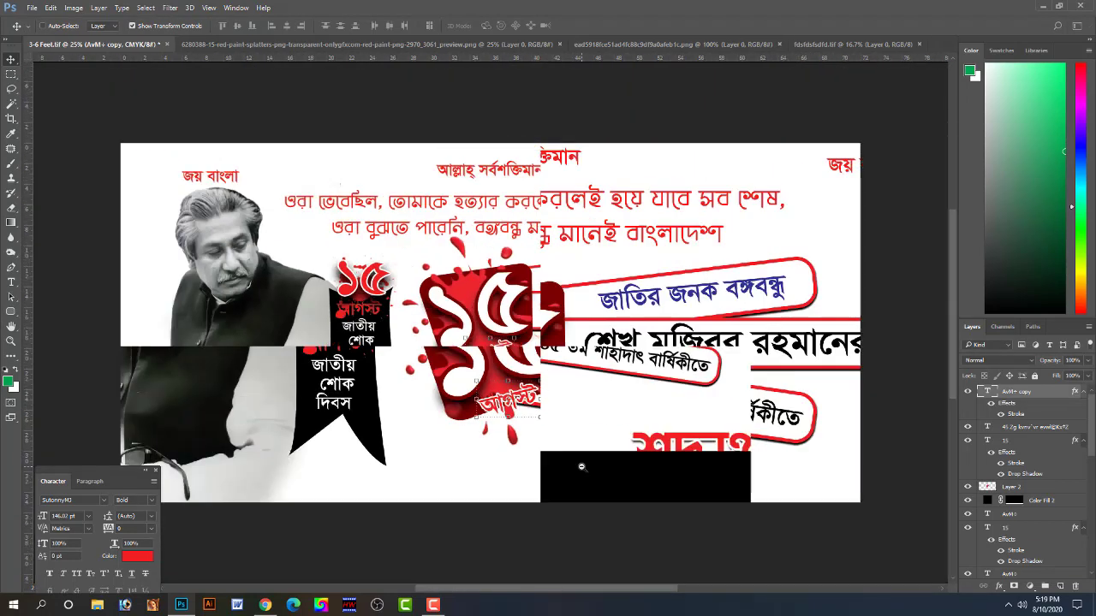
# - Move the শ্রদ্ধাঞ্জলি title back up and slightly left, directly beneath the lowest text banner
pyautogui.keyDown('ctrl'); pyautogui.click(550, 422); pyautogui.keyUp('ctrl')
pyautogui.moveTo(719, 437); pyautogui.dragTo(702, 394)
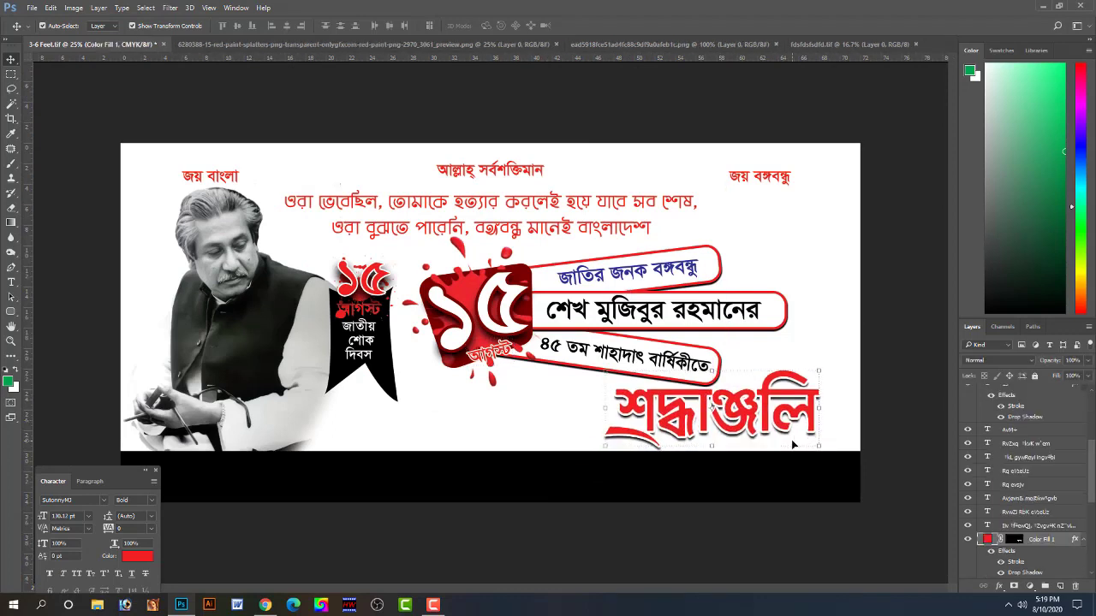
pyautogui.press('Left')
pyautogui.click(526, 421)
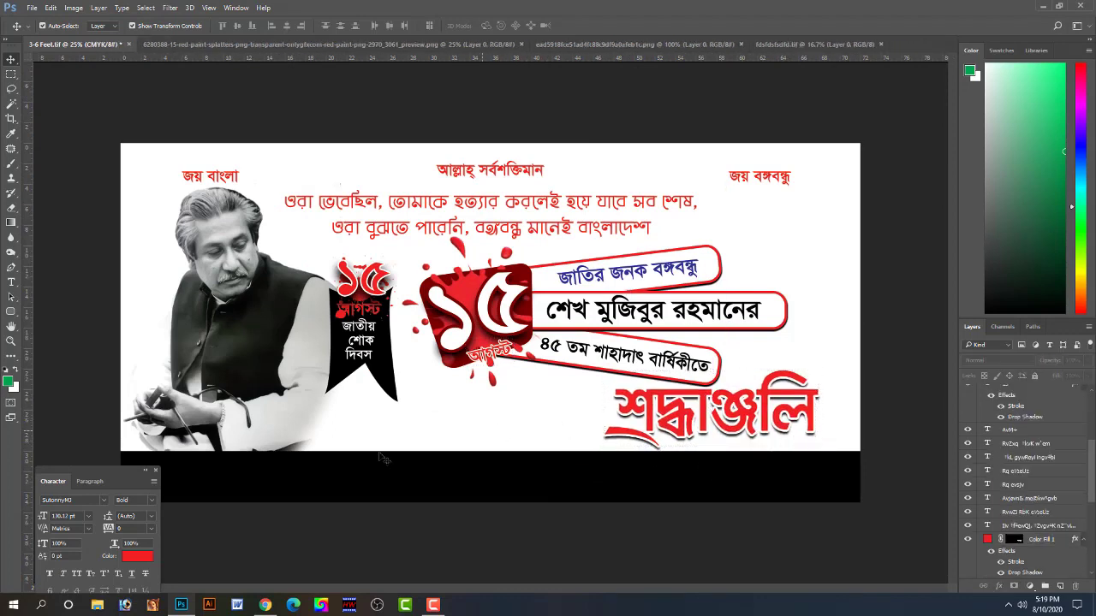
# - Delete the black band along the bottom of the banner
pyautogui.click(395, 469)
pyautogui.press('Delete')
pyautogui.press('Delete')
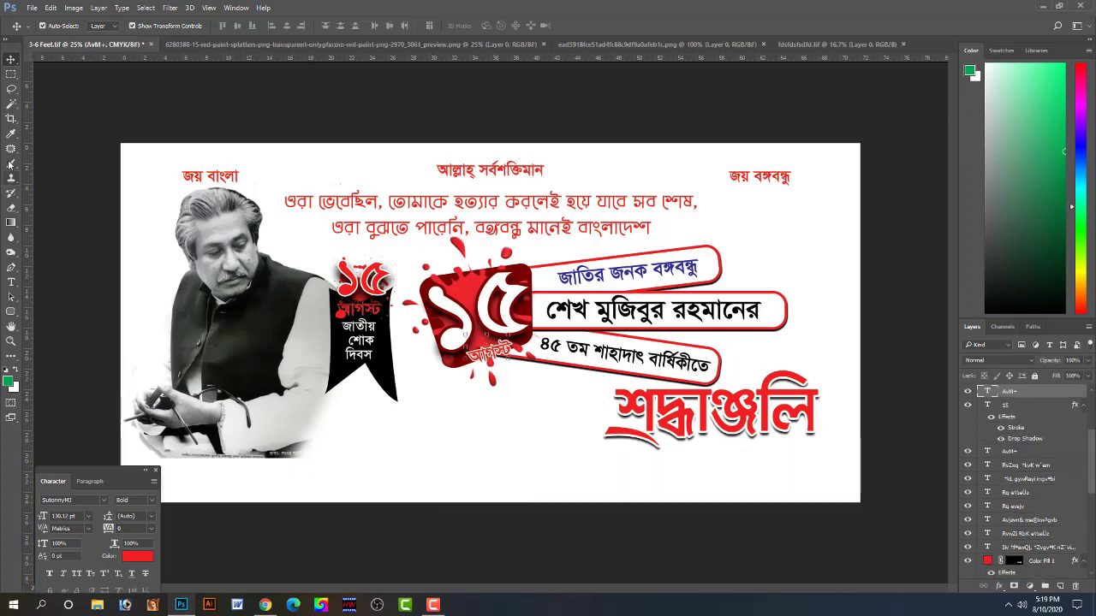
# - Draw a closed Pen path along the banner's bottom with two downward-sagging curves meeting at a central peak, overhanging the canvas edges
pyautogui.click(11, 269)
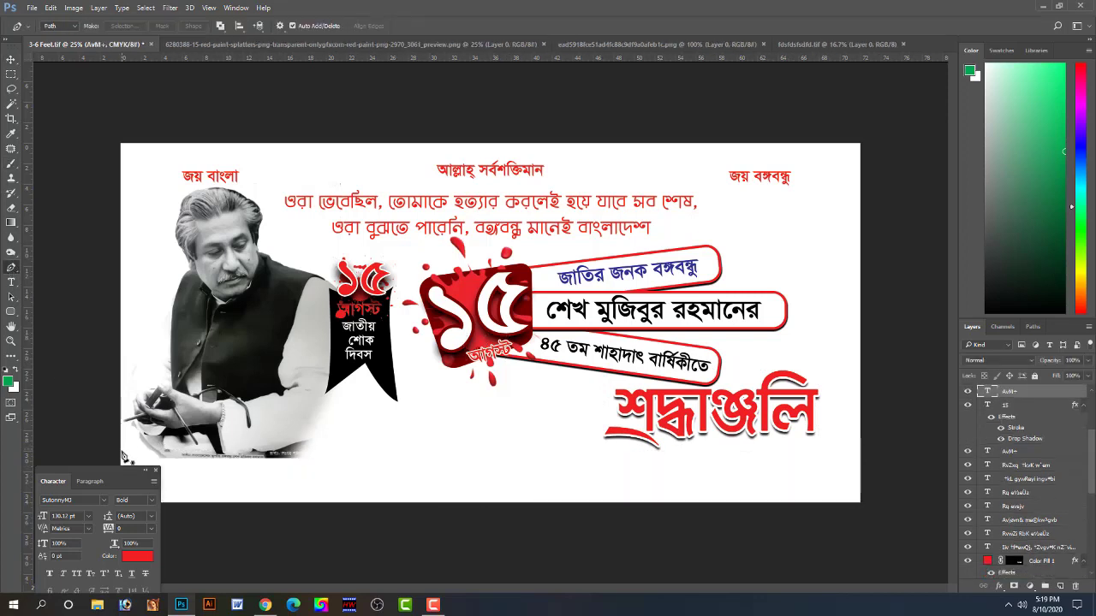
pyautogui.click(121, 459)
pyautogui.moveTo(486, 402); pyautogui.dragTo(668, 340)
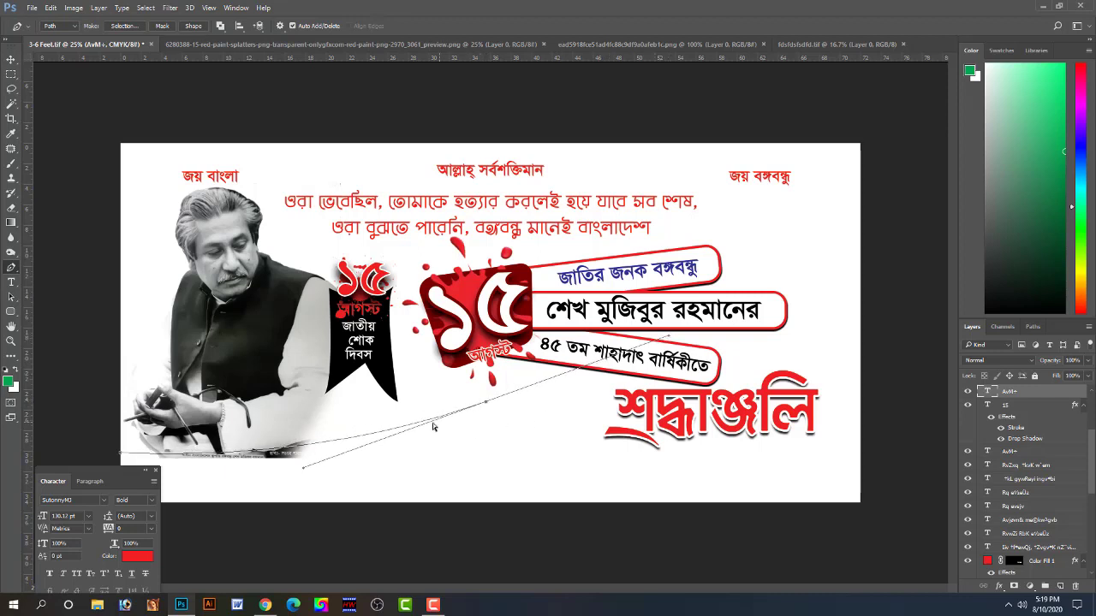
pyautogui.hotkey('ctrl', 'z')
pyautogui.moveTo(434, 406); pyautogui.dragTo(609, 339)
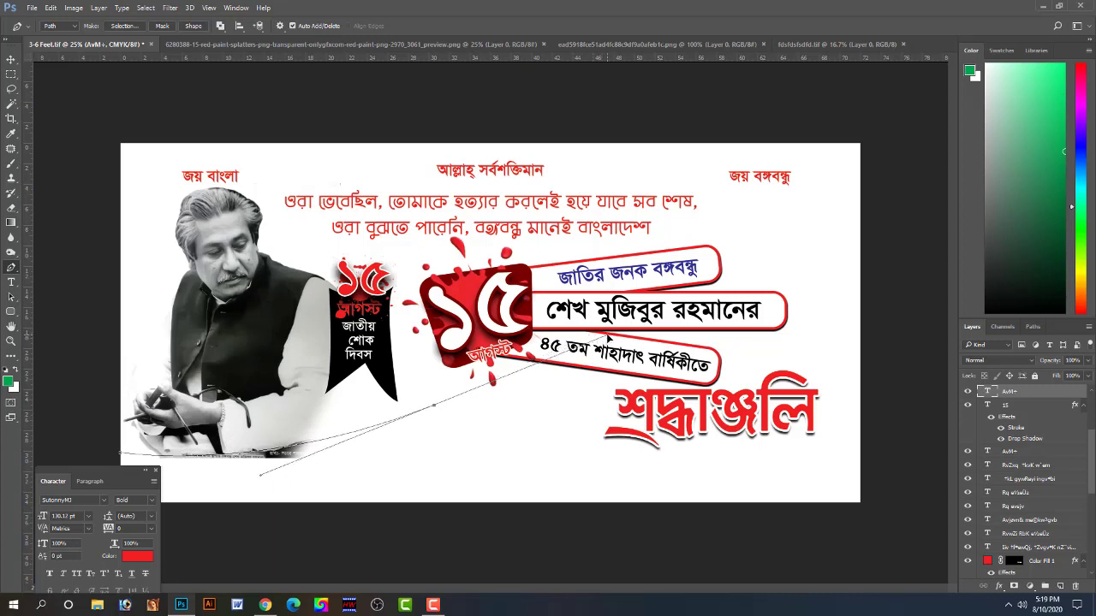
pyautogui.keyDown('alt'); pyautogui.click(435, 406); pyautogui.keyUp('alt')
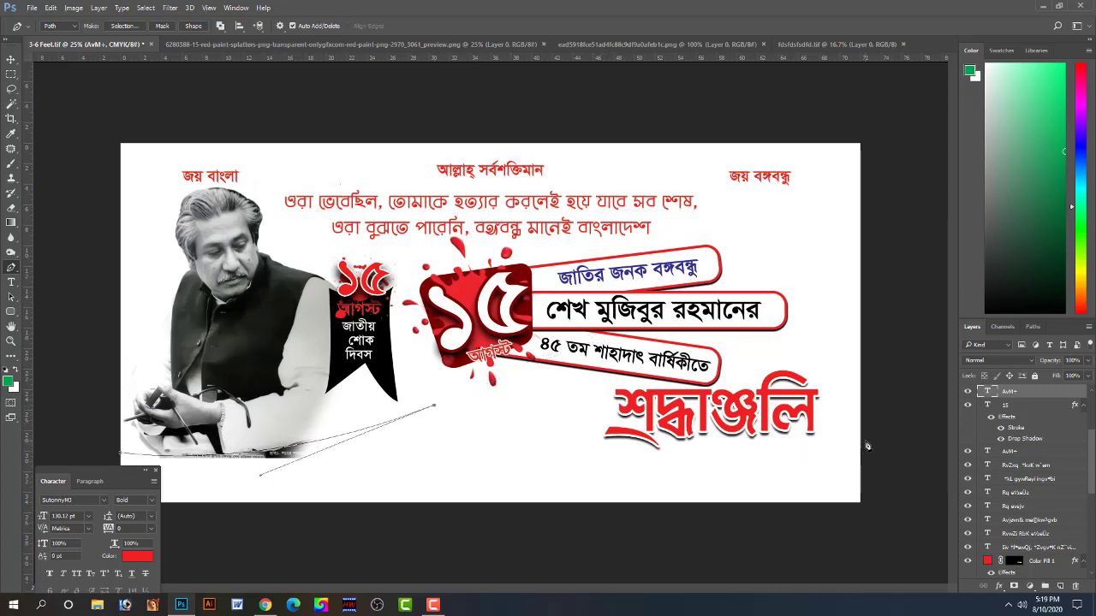
pyautogui.moveTo(868, 440); pyautogui.dragTo(1083, 385)
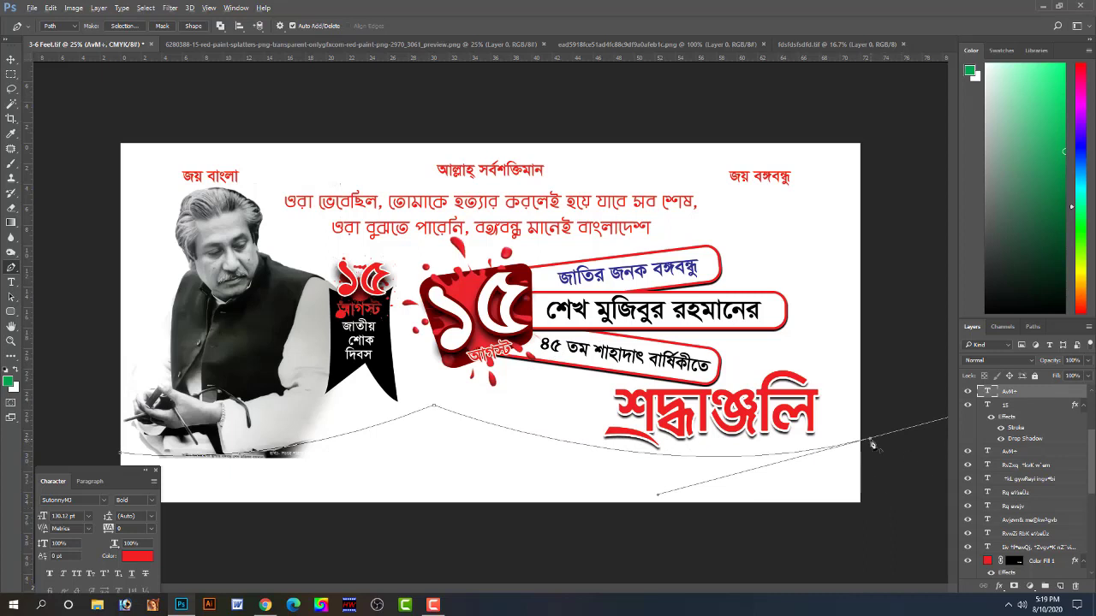
pyautogui.click(879, 529)
pyautogui.hotkey('ctrl', '-')
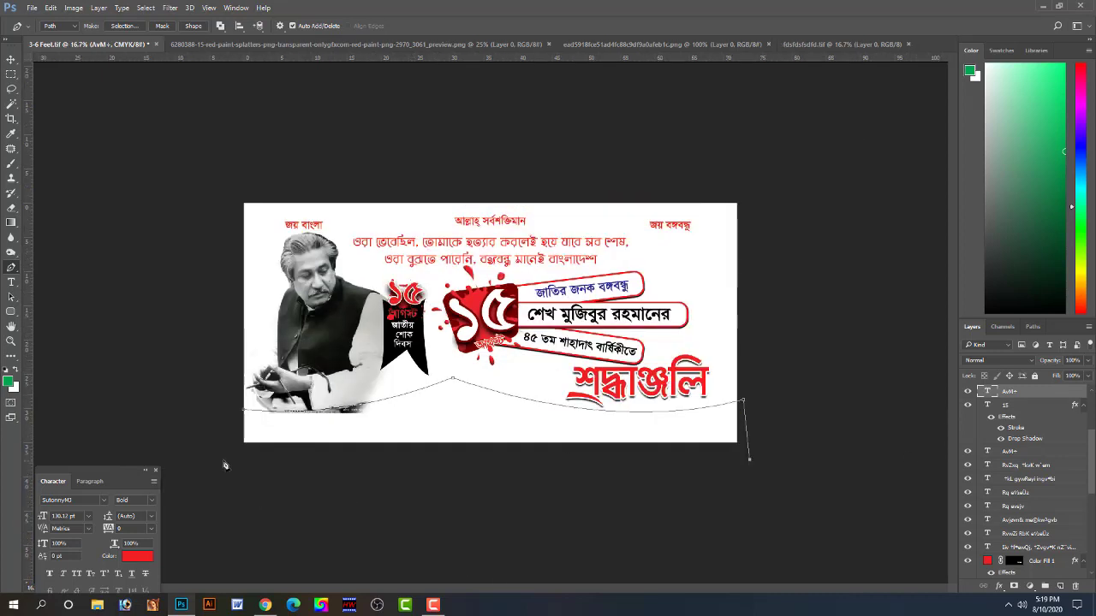
pyautogui.click(223, 460)
pyautogui.click(246, 417)
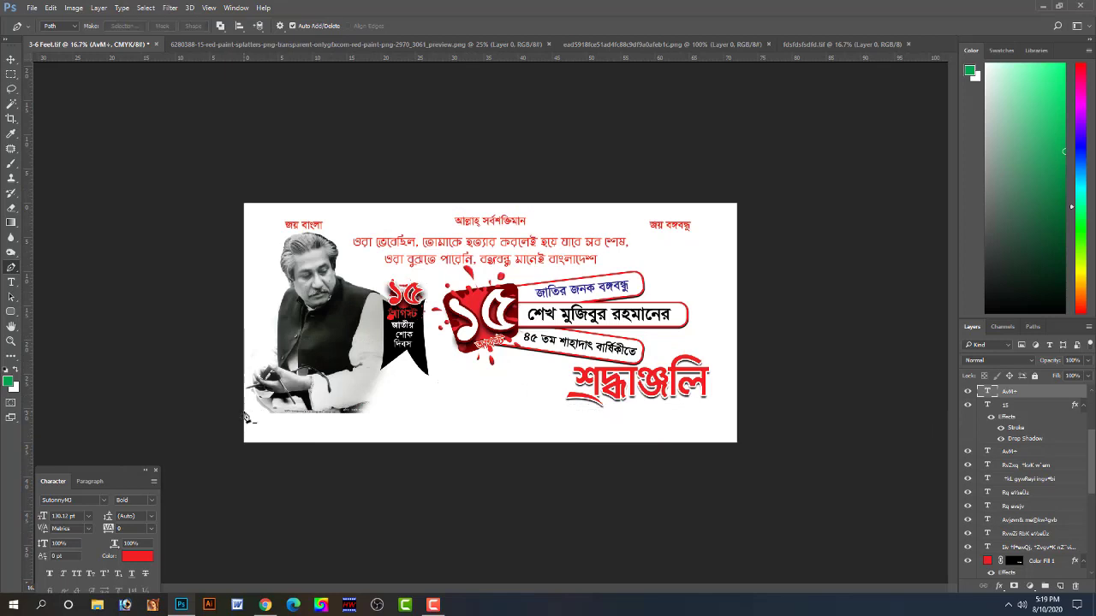
# - Turn the closed path into a selection and fill it with a black Solid Color layer
pyautogui.hotkey('ctrl', 'Return')
pyautogui.click(1028, 591)
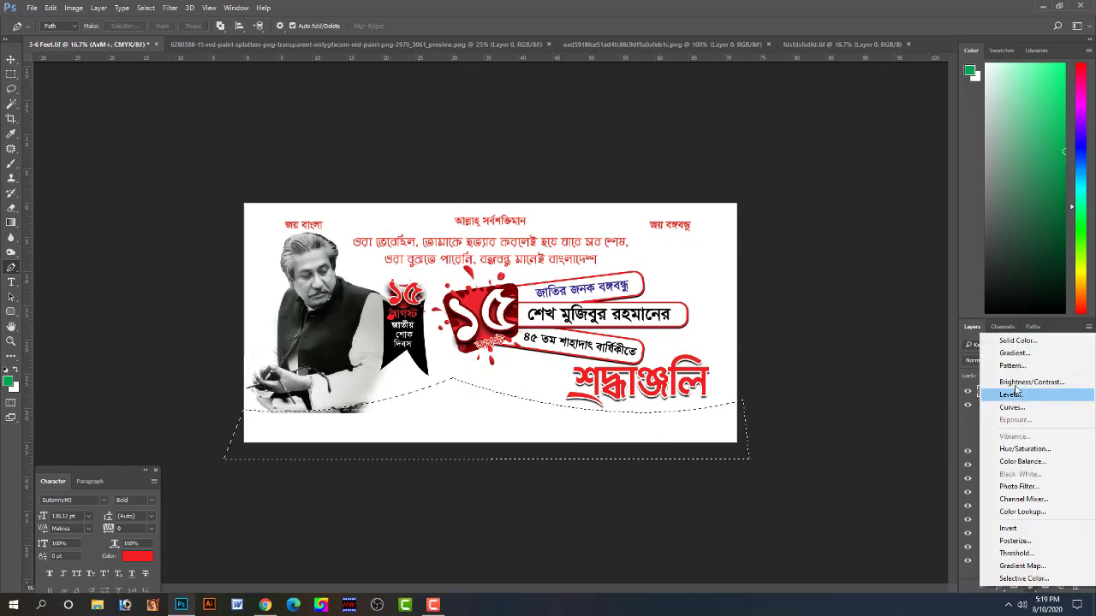
pyautogui.click(946, 340)
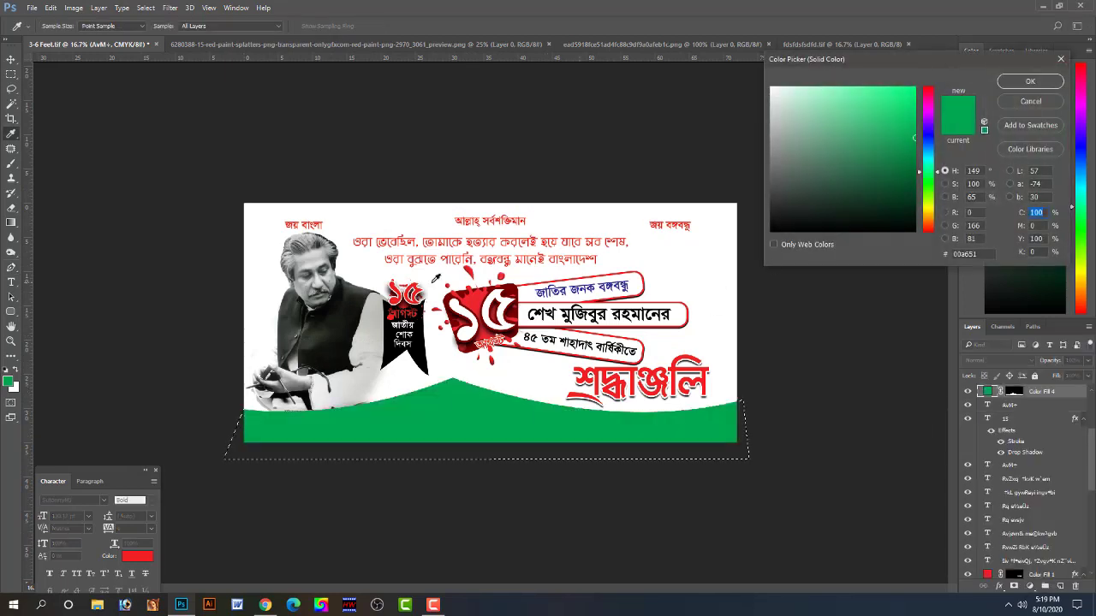
pyautogui.click(903, 223)
pyautogui.press('Return')
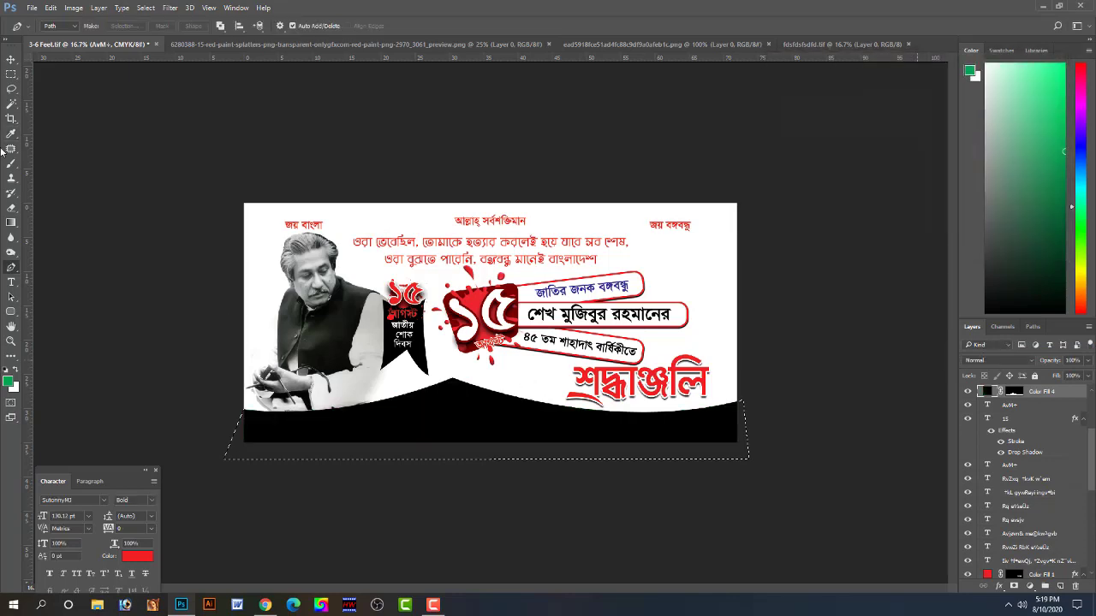
# - Send the black curved shape to the back of the layer stack and clear its selection
pyautogui.click(11, 60)
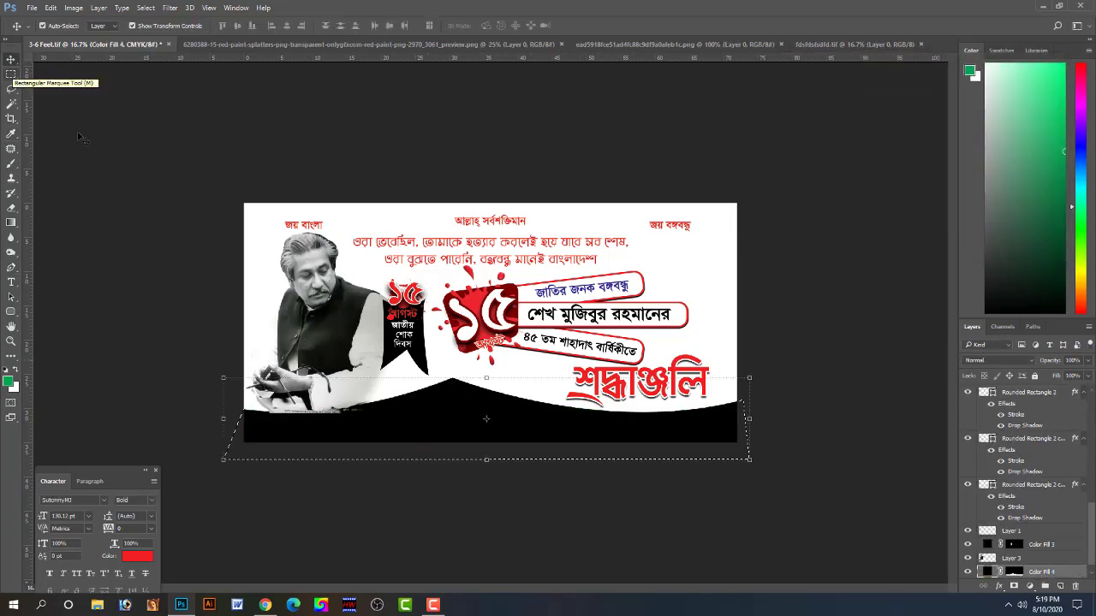
pyautogui.click(445, 480)
pyautogui.hotkey('ctrl', '+')
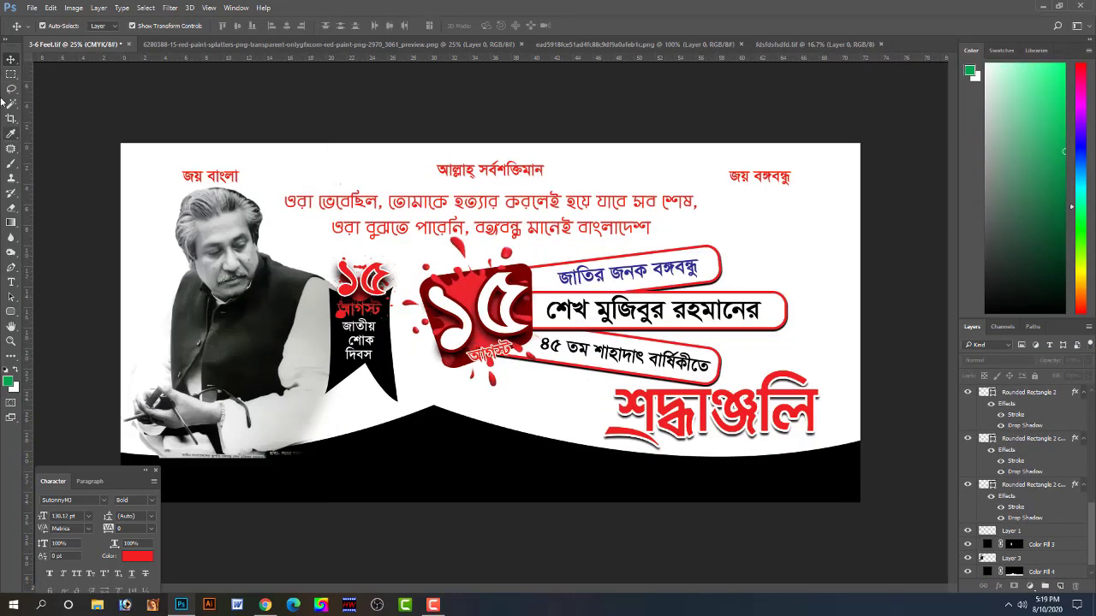
# - Select the whole canvas and crop the image to it, trimming the parts that overhang its edges
pyautogui.click(11, 74)
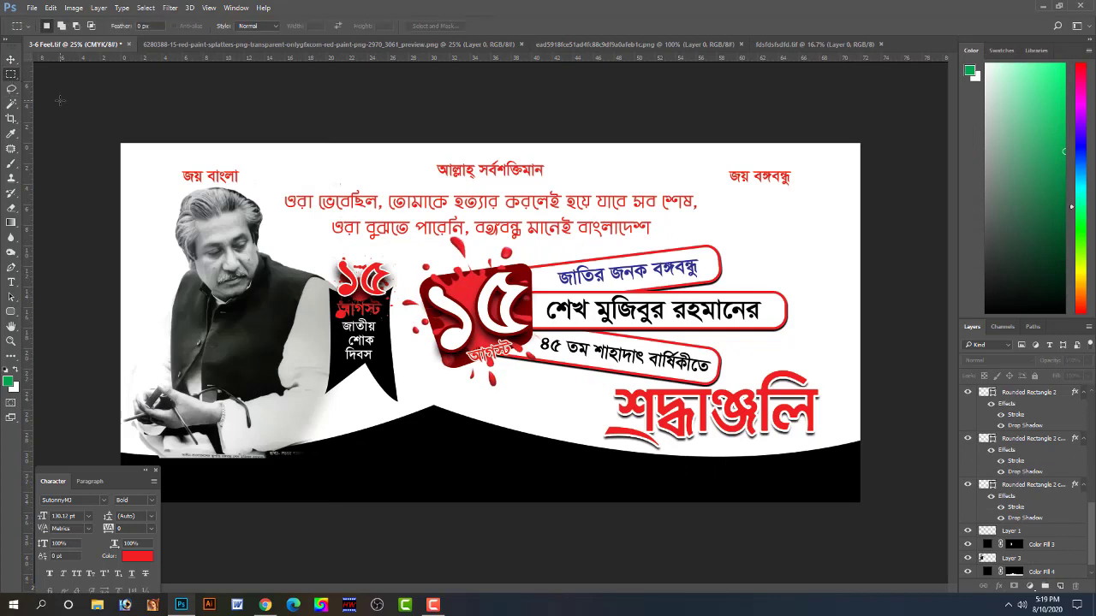
pyautogui.click(11, 60)
pyautogui.click(11, 118)
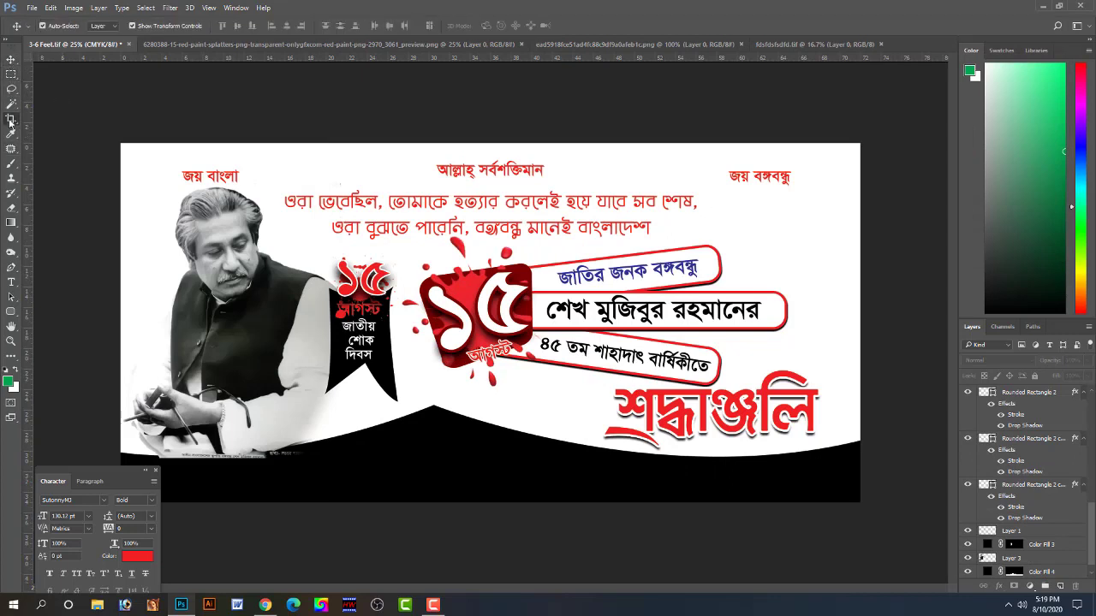
pyautogui.click(73, 8)
pyautogui.click(81, 124)
pyautogui.click(11, 60)
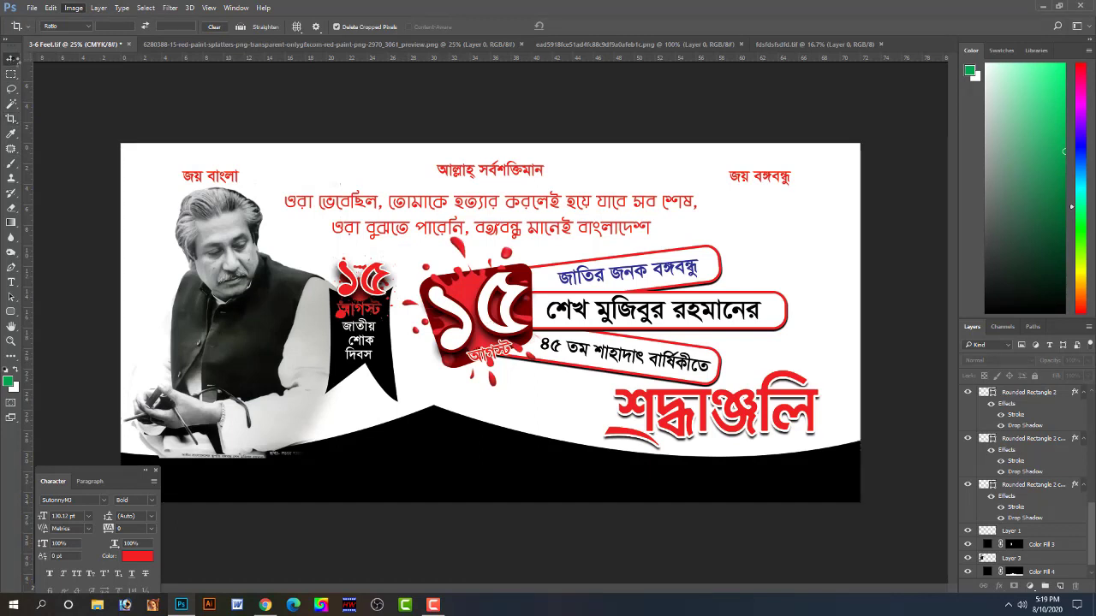
# - Bring the black curved shape to the front of the layer stack, covering the portrait's lower edge
pyautogui.click(314, 467)
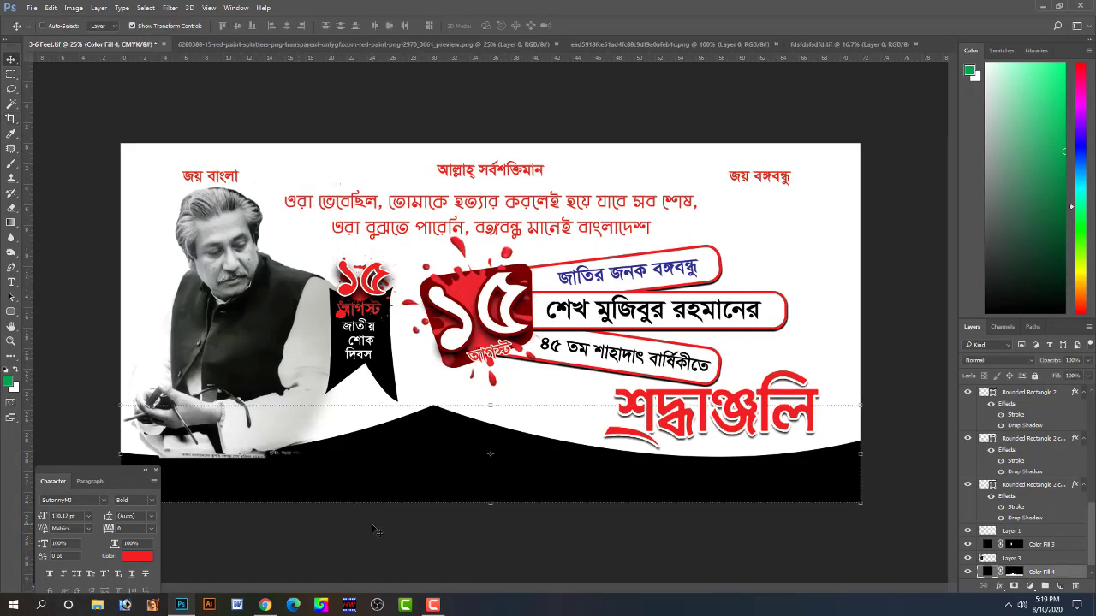
pyautogui.hotkey('ctrl', 'shift', ']')
pyautogui.click(387, 532)
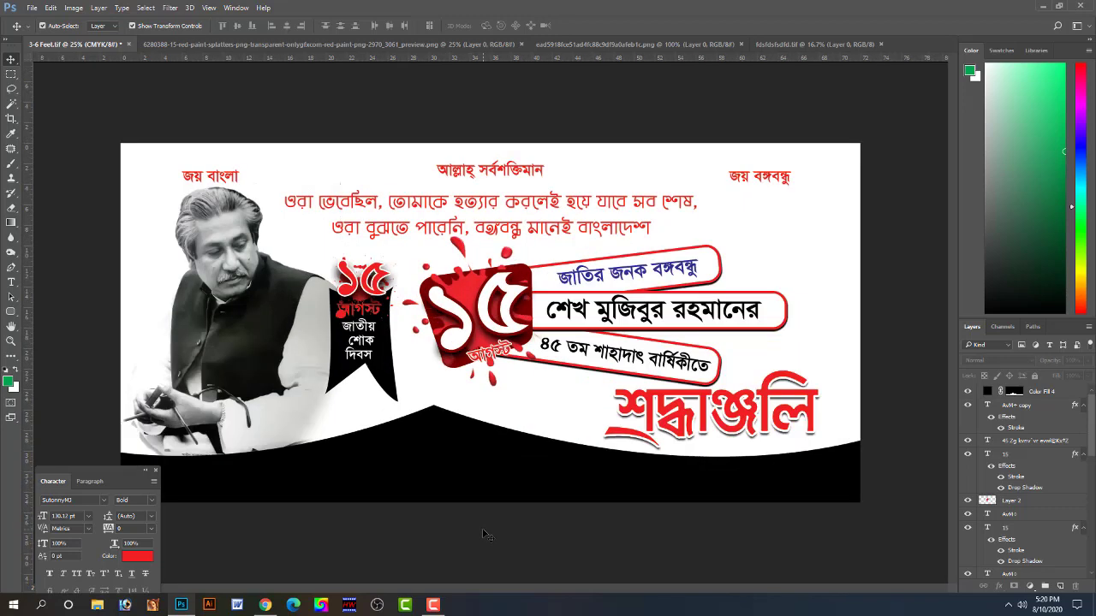
# - Duplicate the black curved shape, place the copy directly below the original layer and nudge it up slightly
pyautogui.press('Tab')
pyautogui.click(561, 486)
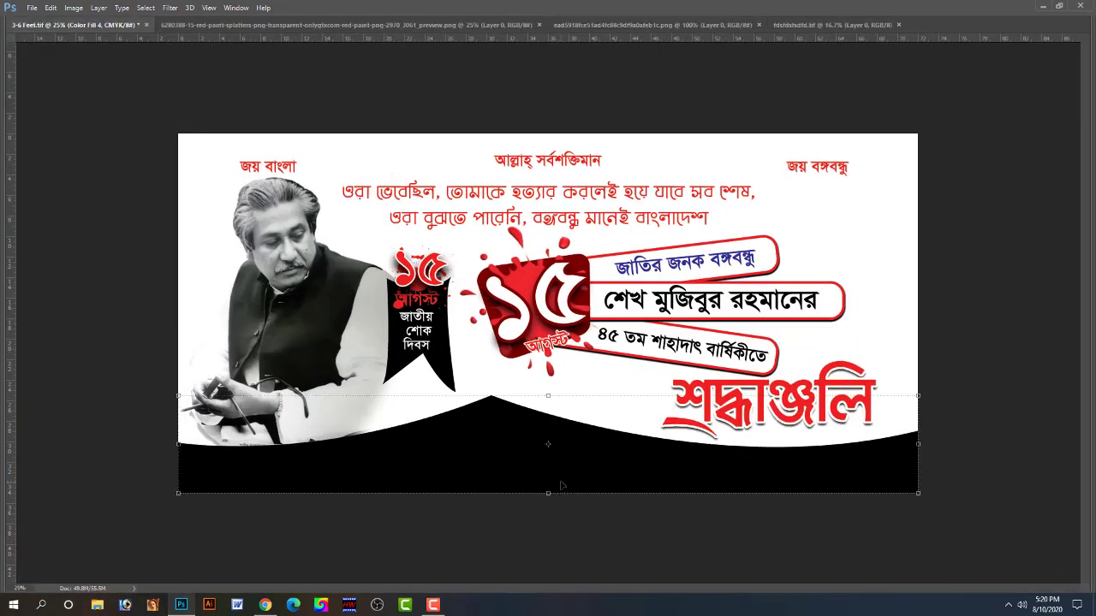
pyautogui.hotkey('alt', 'shift', 'Up')
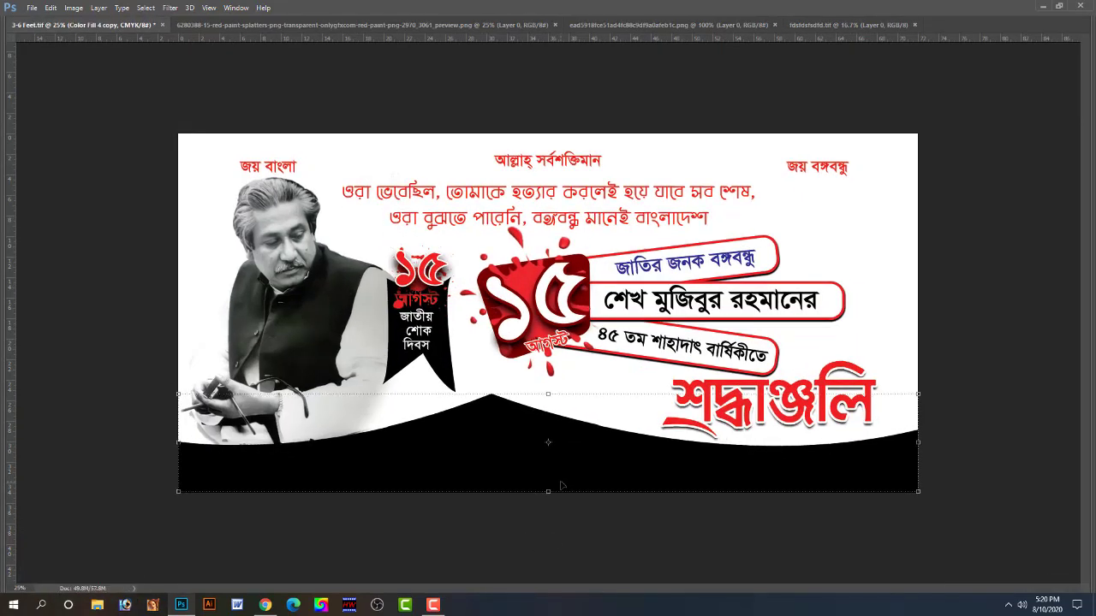
pyautogui.hotkey('shift', 'Up')
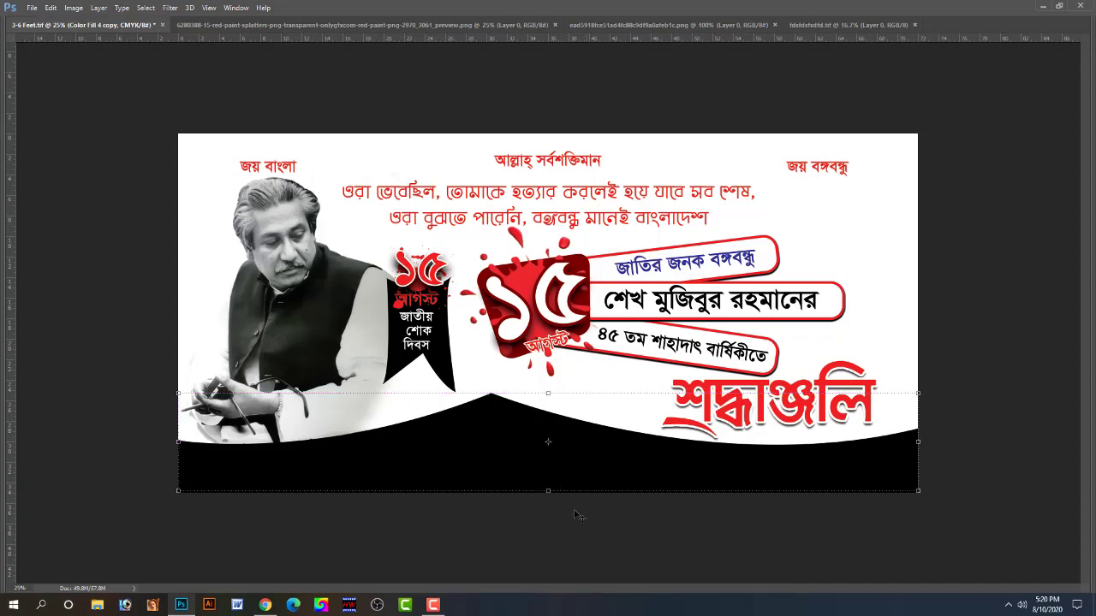
pyautogui.press('Tab')
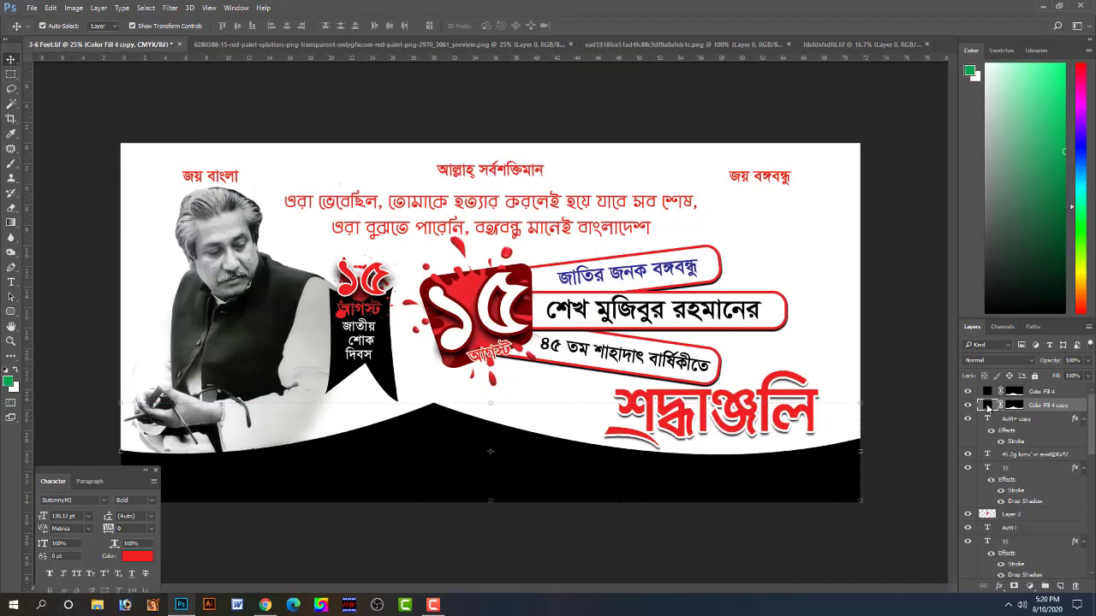
# - Change the fill color of the curved shape's copy to white
pyautogui.doubleClick(989, 408)
pyautogui.click(836, 333)
pyautogui.press('Return')
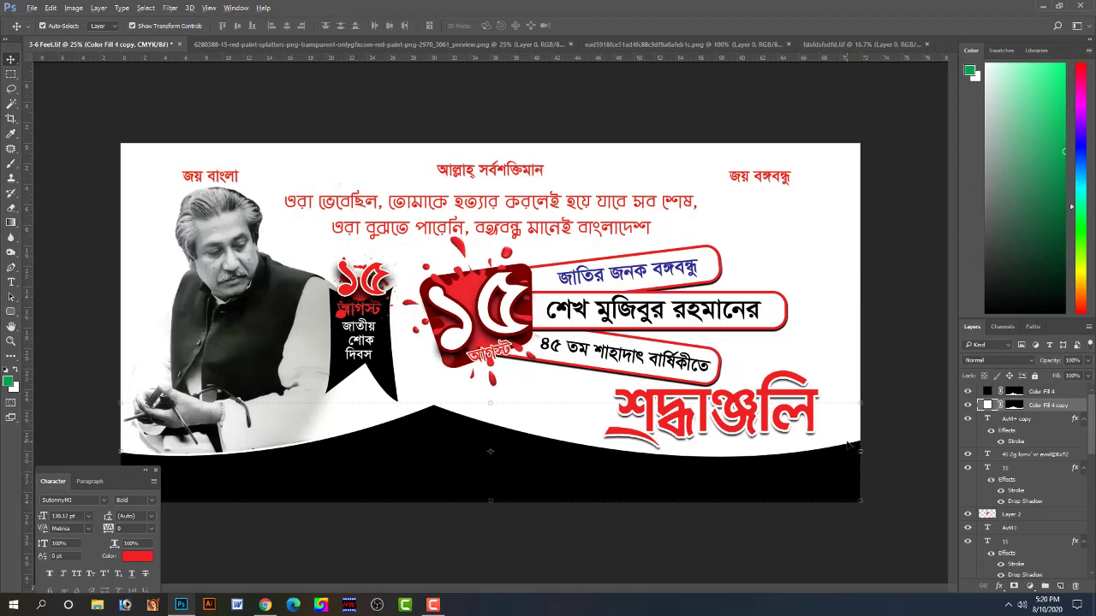
# - Duplicate the white curved shape, nudge the new copy up slightly and send it to the back
pyautogui.hotkey('ctrl', 'j')
pyautogui.hotkey('shift', 'Up')
pyautogui.hotkey('shift', 'Up')
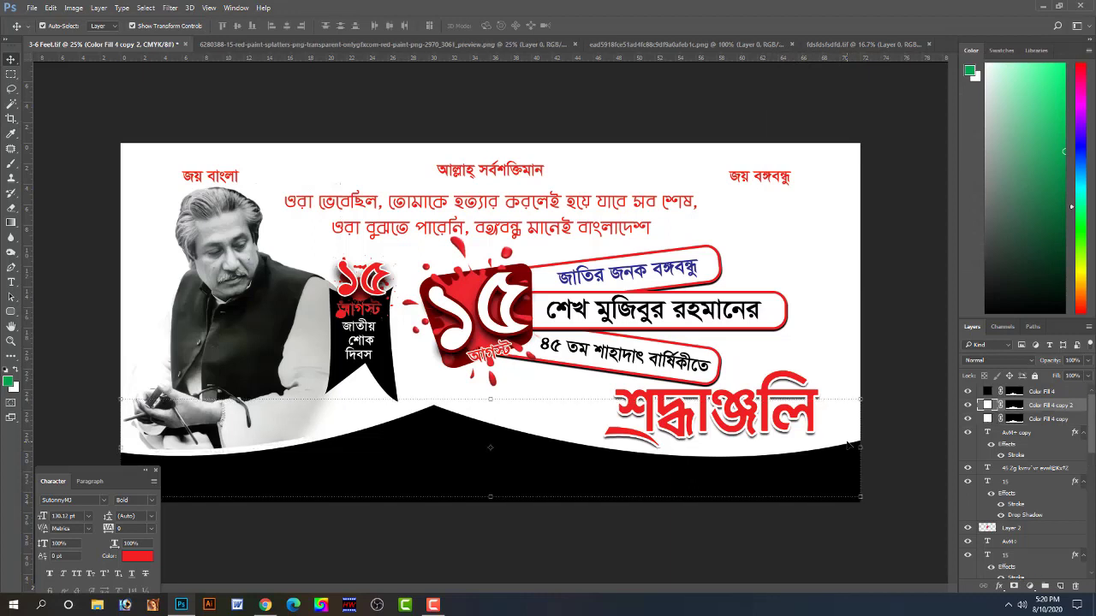
pyautogui.hotkey('ctrl', 'shift', '[')
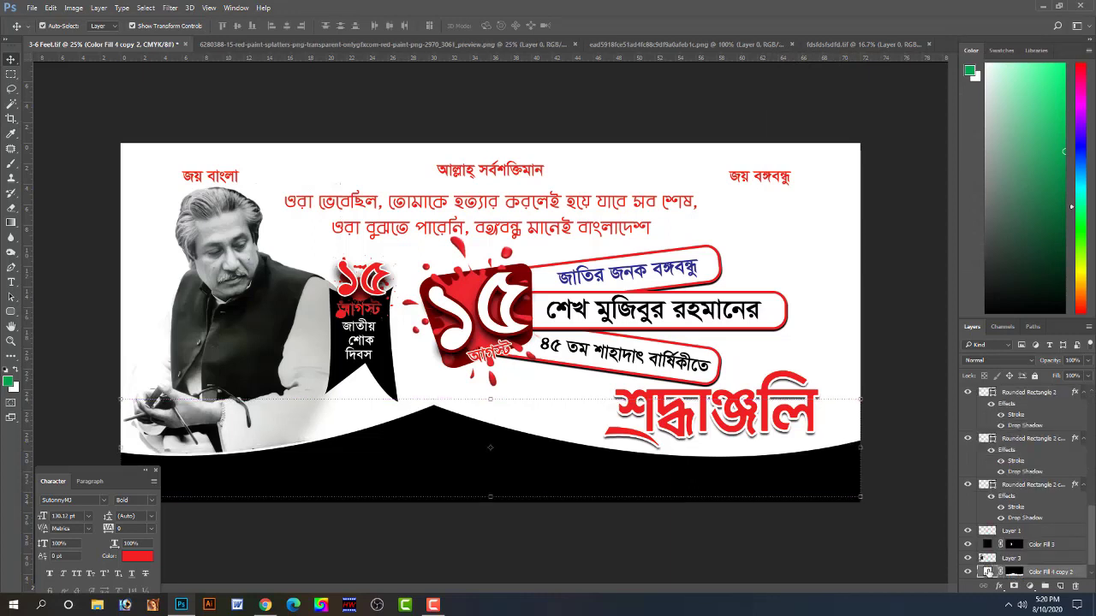
# - Recolor the rearmost curved copy black so the white copy forms a thin line between the two black shapes
pyautogui.doubleClick(987, 571)
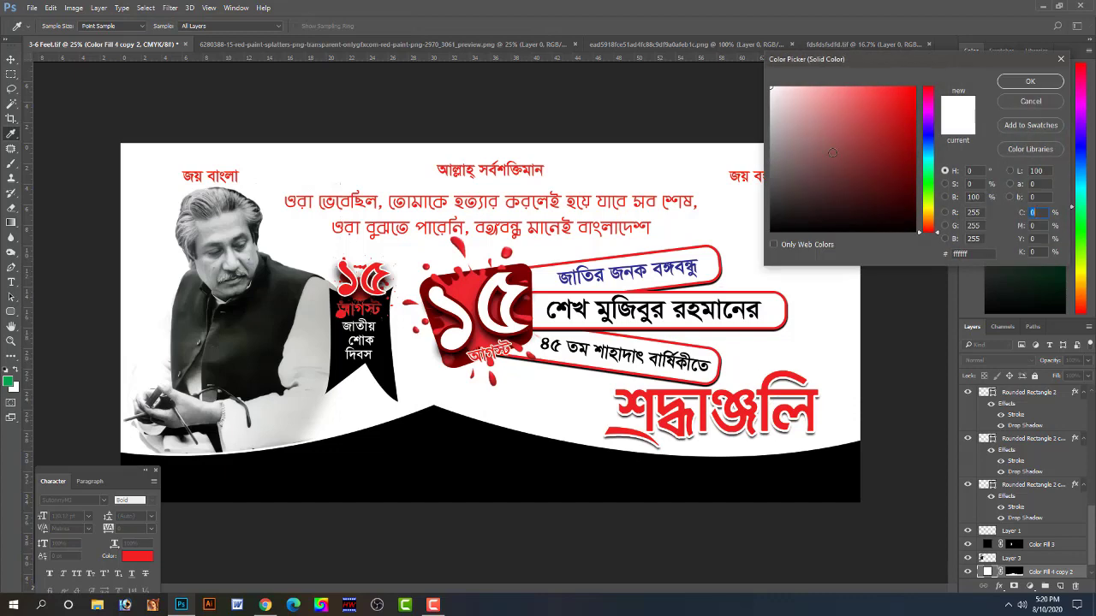
pyautogui.click(704, 499)
pyautogui.press('Return')
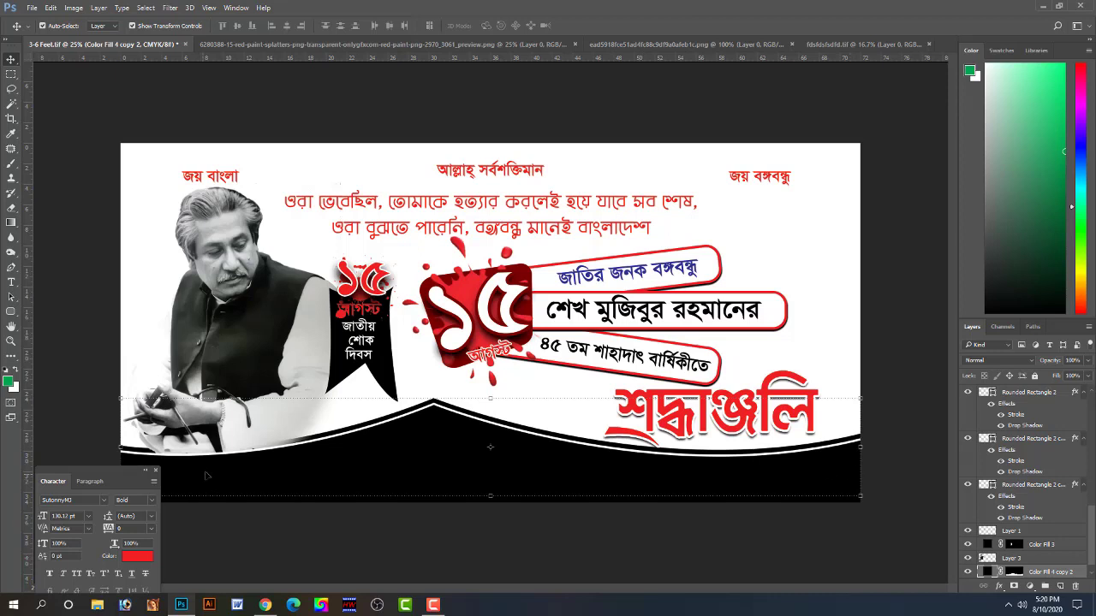
# - Move the portrait layer down one level, behind the rear black curved copy
pyautogui.click(286, 364)
pyautogui.hotkey('ctrl', '[')
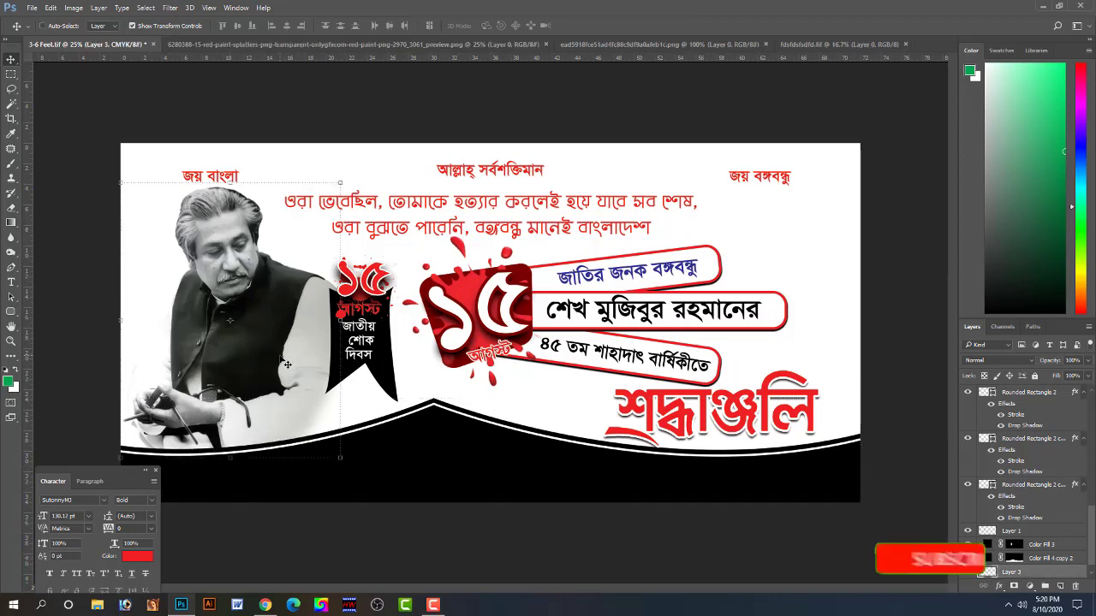
pyautogui.click(306, 526)
# - Distort the rear black curved copy by raising its upper-left corner and skewing its top edge, thickening the band above the white line
pyautogui.click(396, 420)
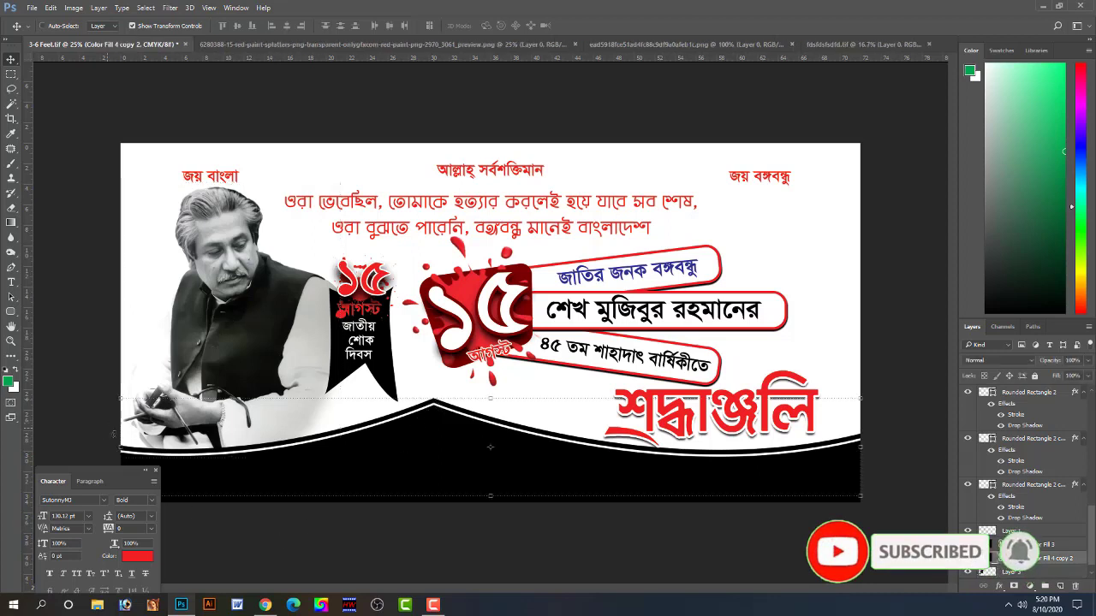
pyautogui.moveTo(121, 448); pyautogui.dragTo(122, 447)
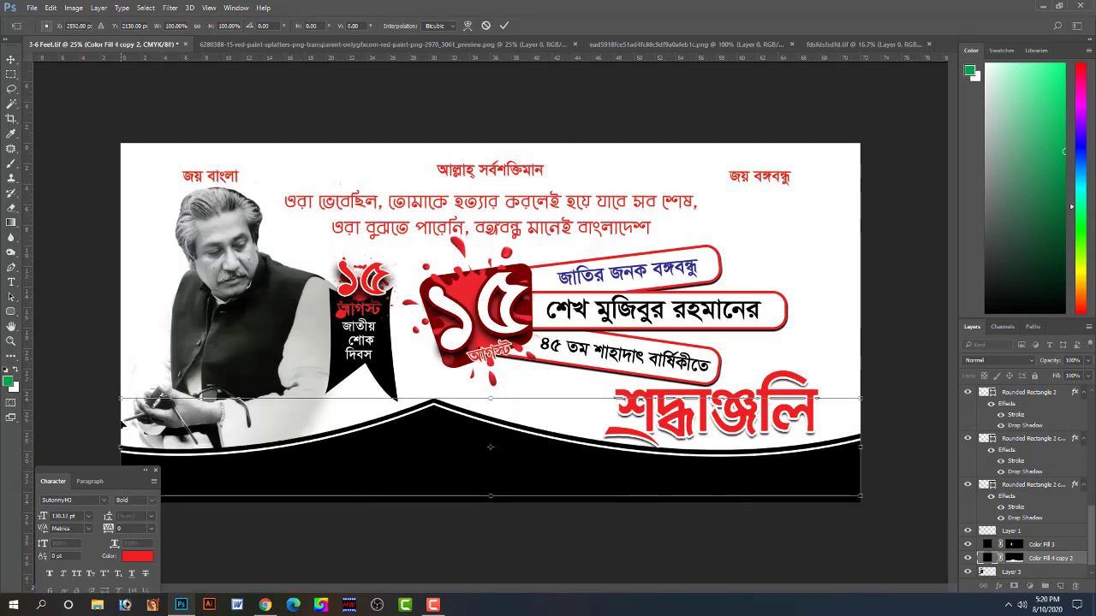
pyautogui.moveTo(119, 400); pyautogui.dragTo(118, 387)
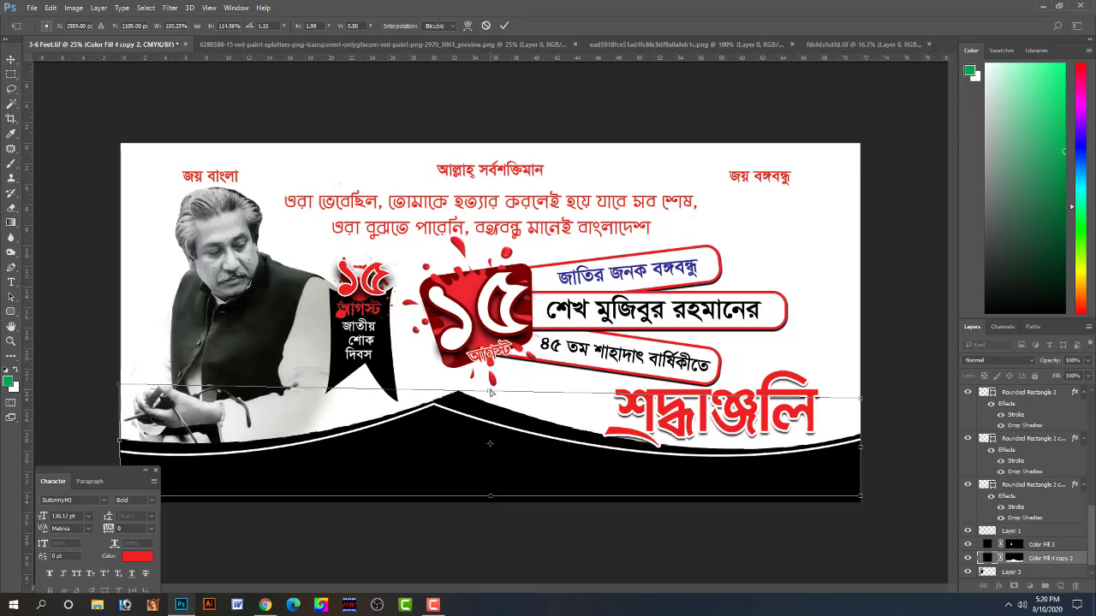
pyautogui.moveTo(485, 391); pyautogui.dragTo(471, 392)
pyautogui.moveTo(854, 401); pyautogui.dragTo(863, 403)
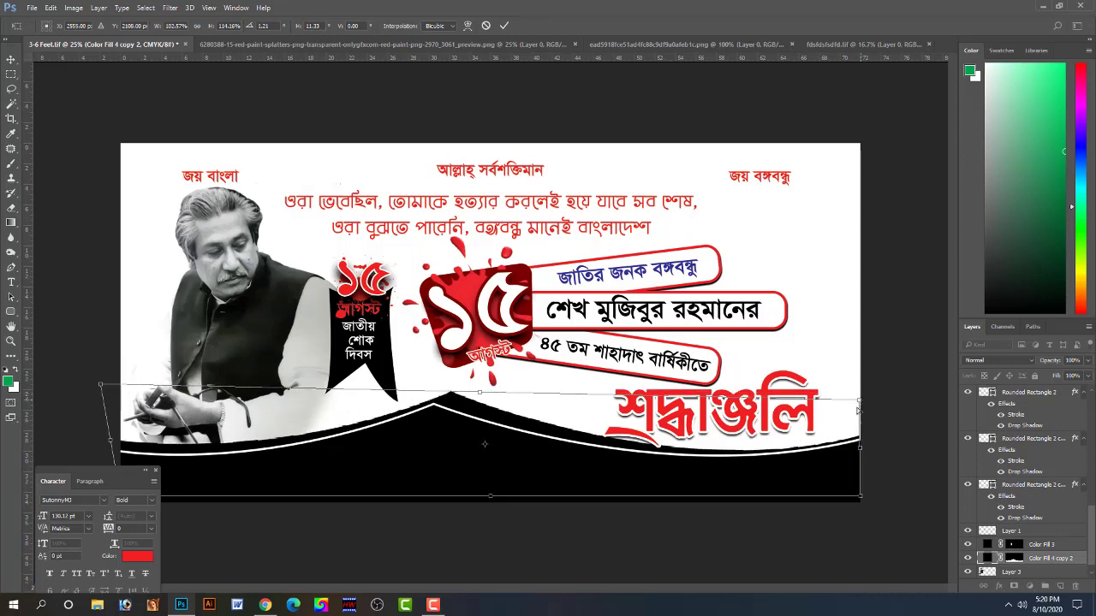
pyautogui.press('Return')
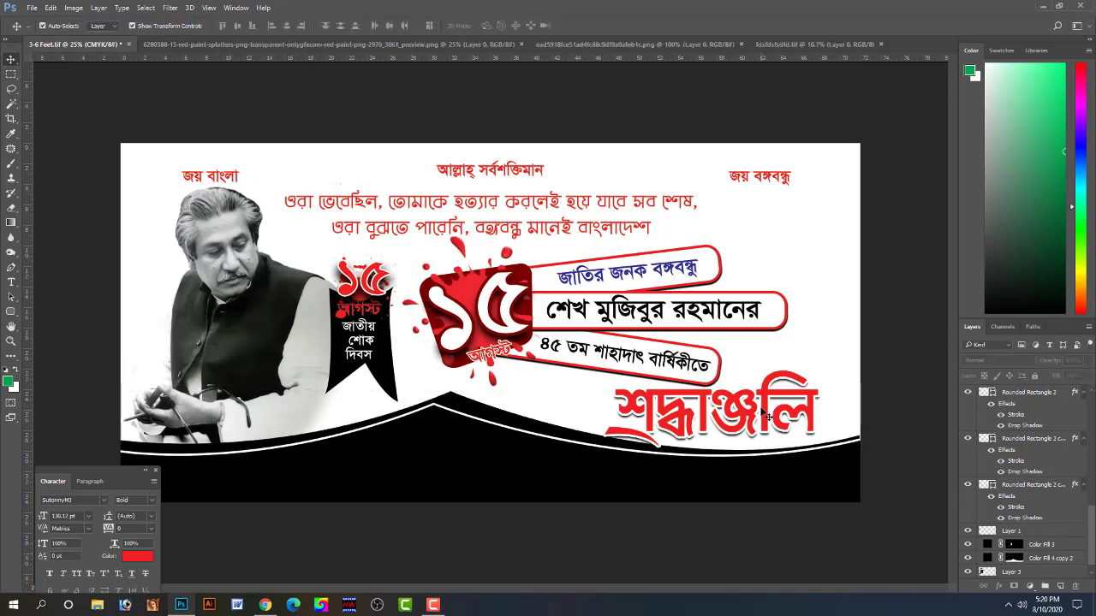
# - Scale the শ্রদ্ধাঞ্জলি title down to about 92% around its center and nudge it up slightly, clear of the curved band
pyautogui.click(771, 411)
pyautogui.hotkey('ctrl', 't')
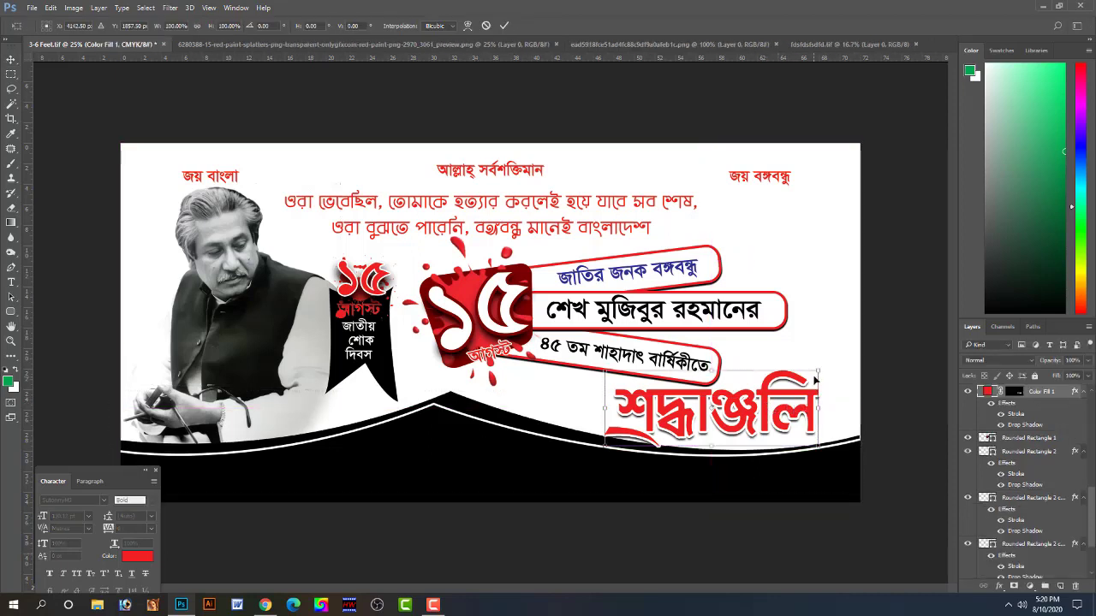
pyautogui.moveTo(815, 373); pyautogui.dragTo(810, 376)
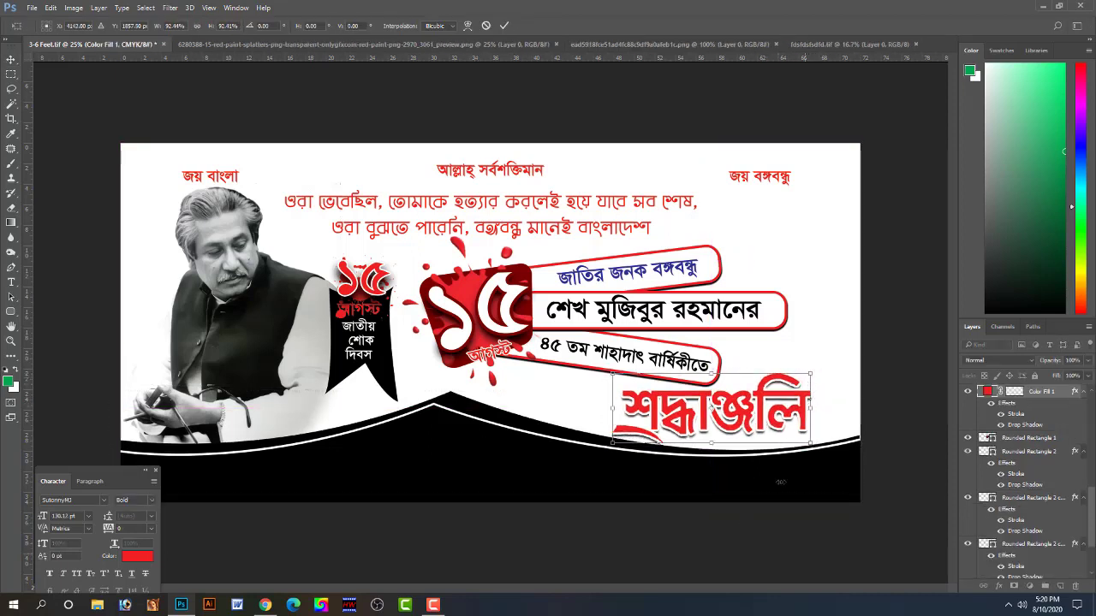
pyautogui.press('Return')
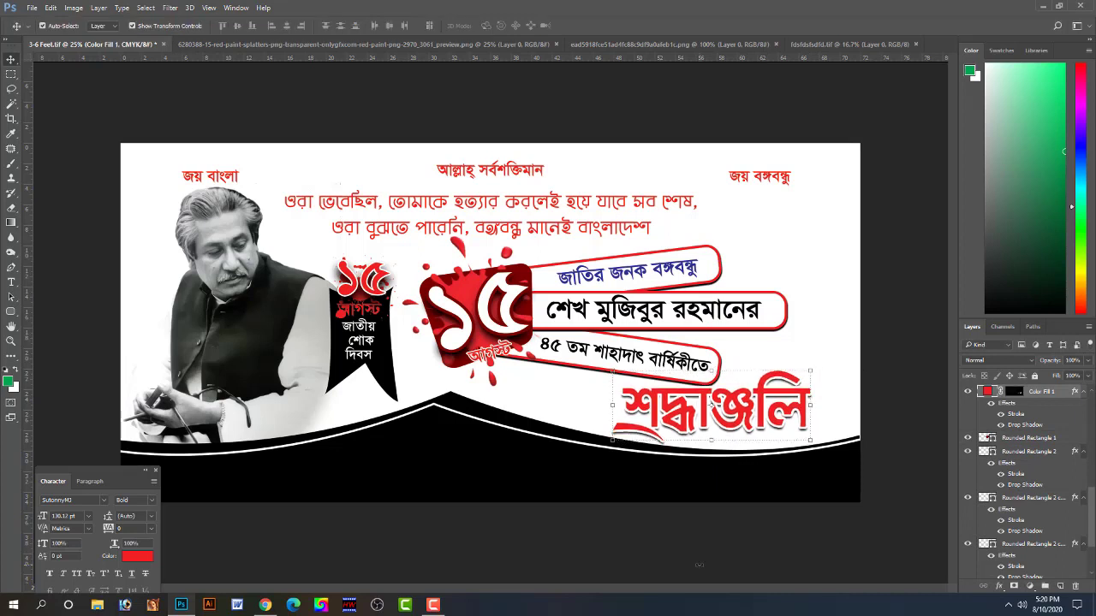
# - Shift the two-line red quote right and slightly up, away from the portrait, with a vertical guide placed at the banner's center
pyautogui.click(723, 531)
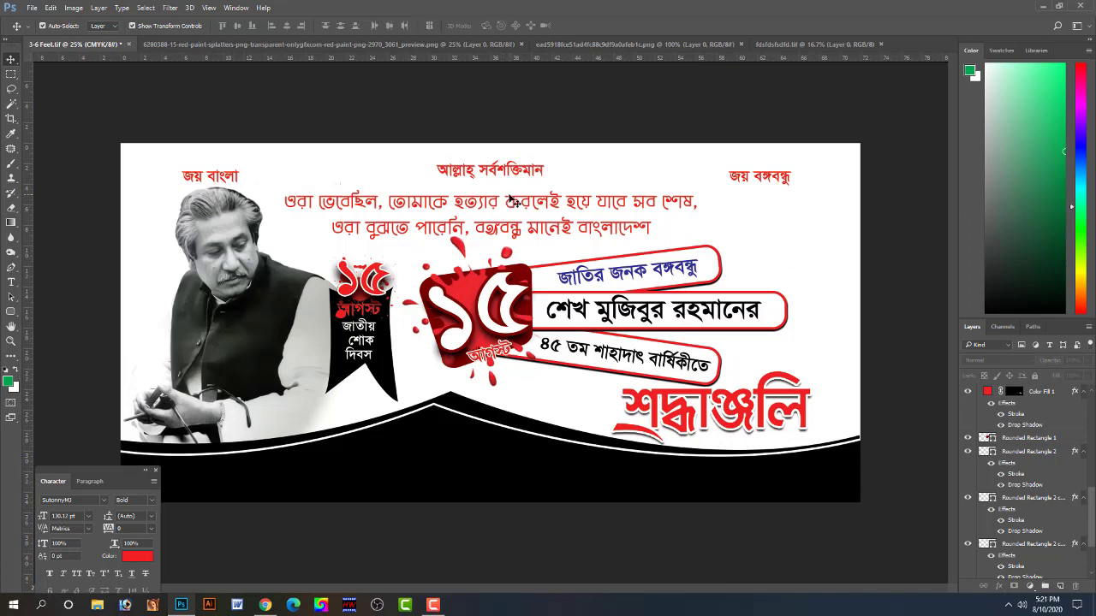
pyautogui.moveTo(541, 208); pyautogui.dragTo(555, 203)
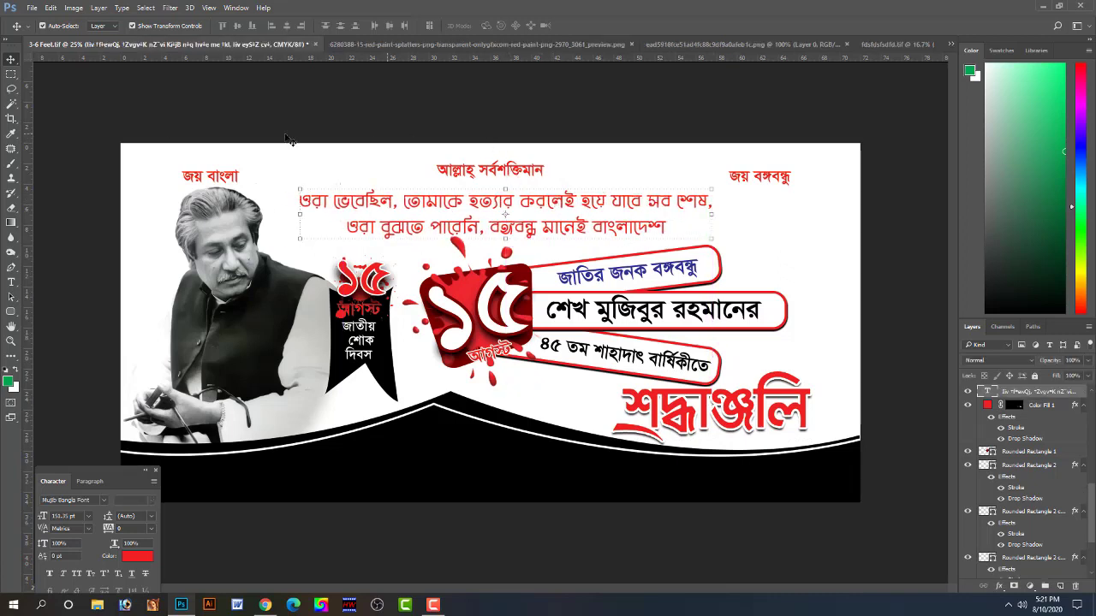
pyautogui.press('ctrl')
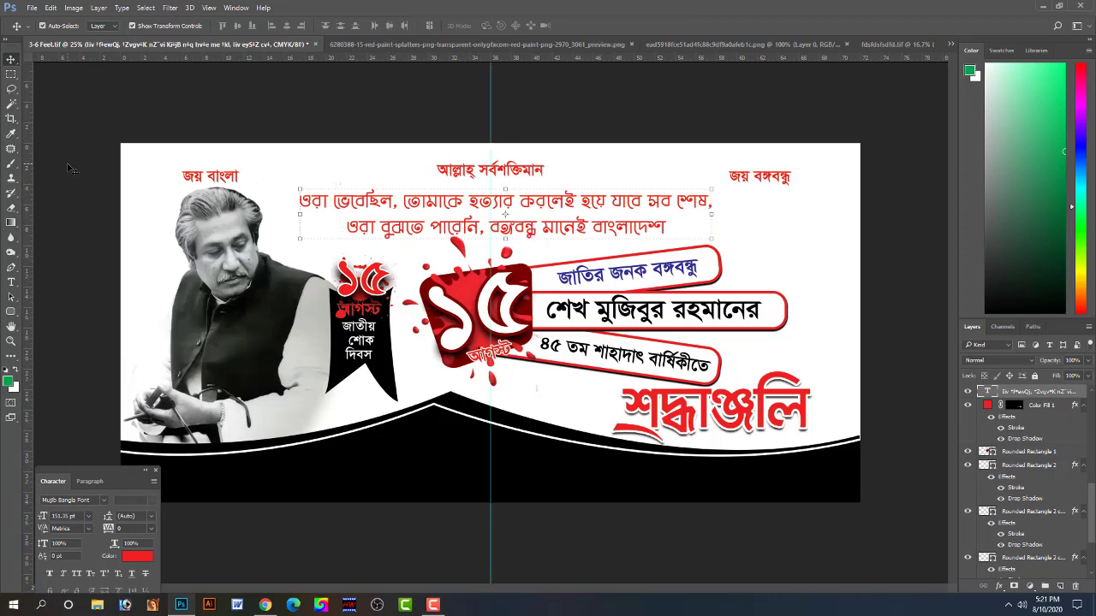
pyautogui.press('Right')
pyautogui.press('Right')
pyautogui.press('Right')
pyautogui.press('Right')
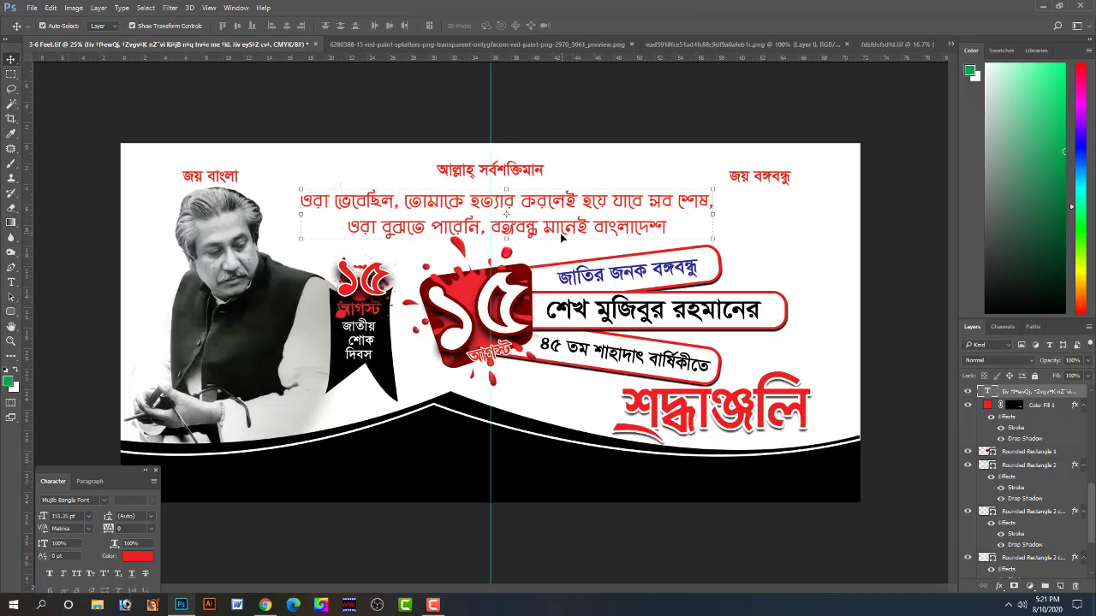
pyautogui.press('Up')
pyautogui.press('Up')
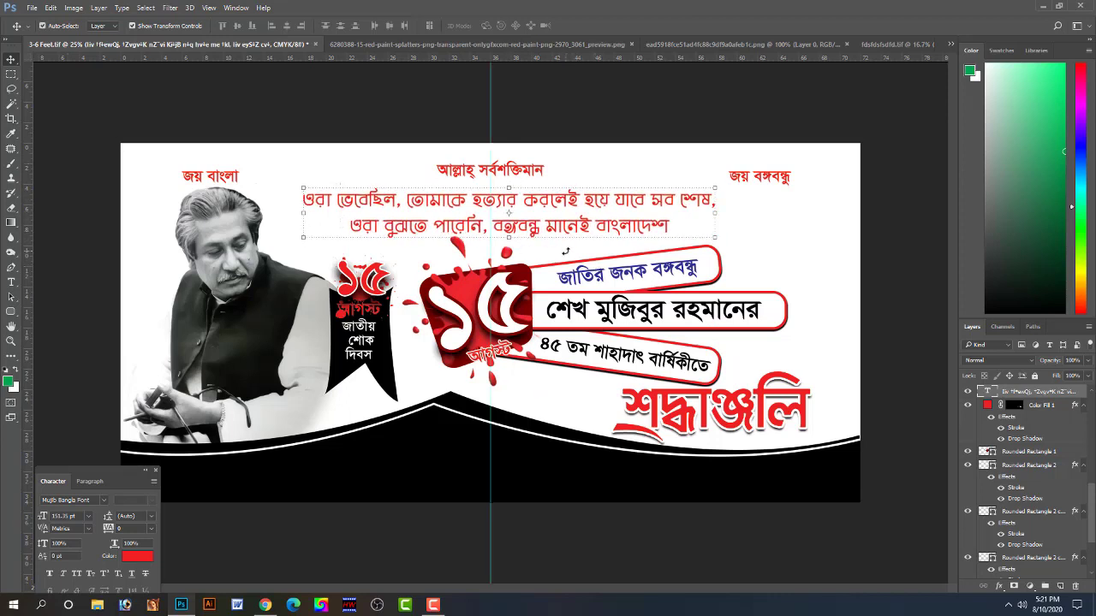
pyautogui.click(598, 137)
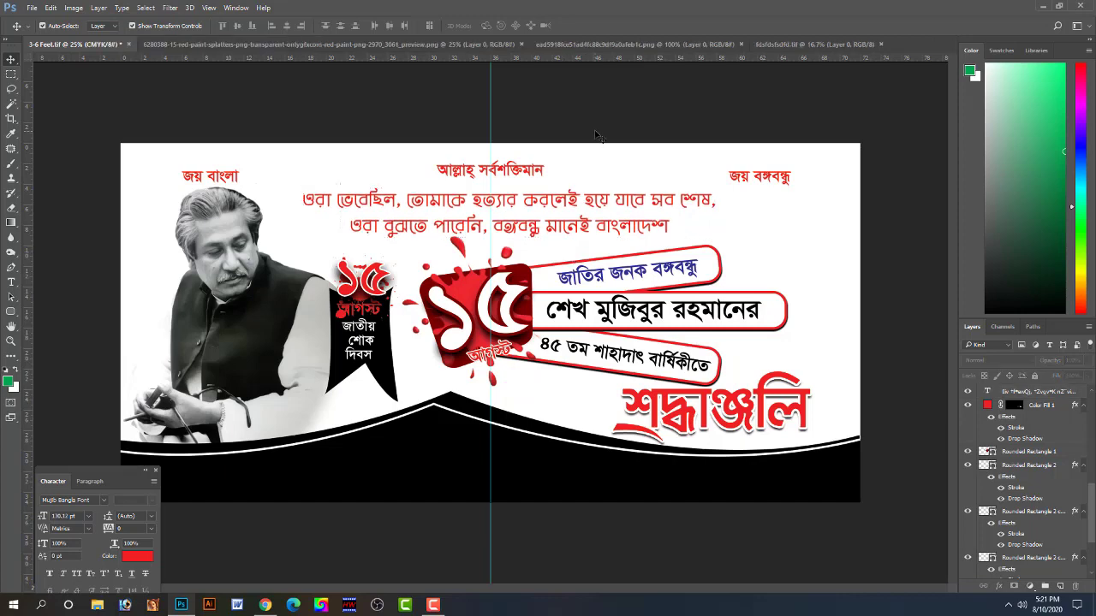
# - Close the red paint splatters PNG and the fdsfdsfsdfd.tif source documents
pyautogui.click(462, 44)
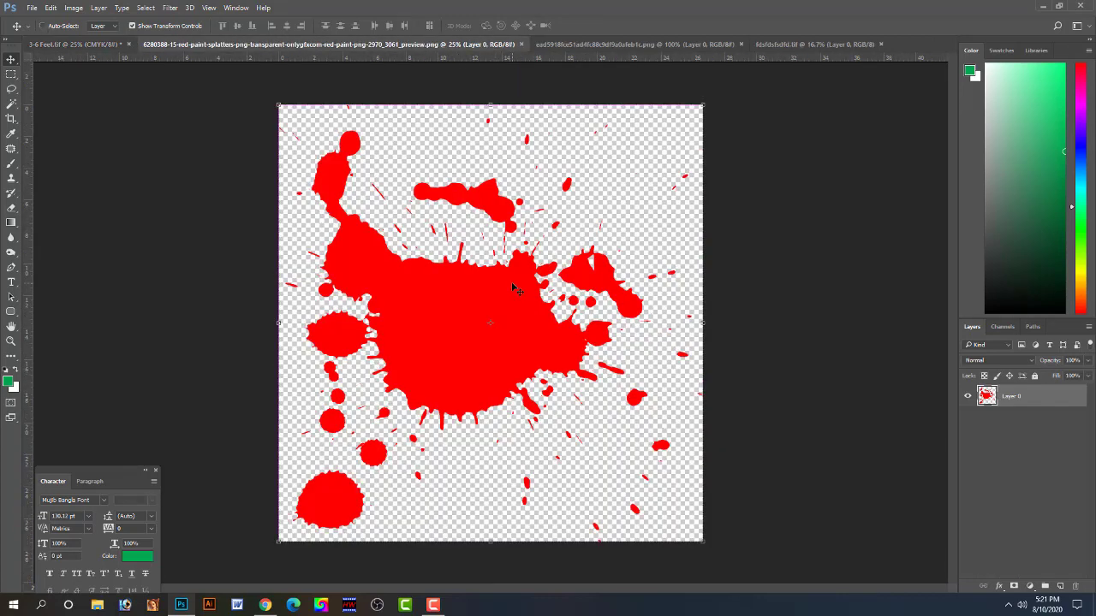
pyautogui.hotkey('ctrl', 'w')
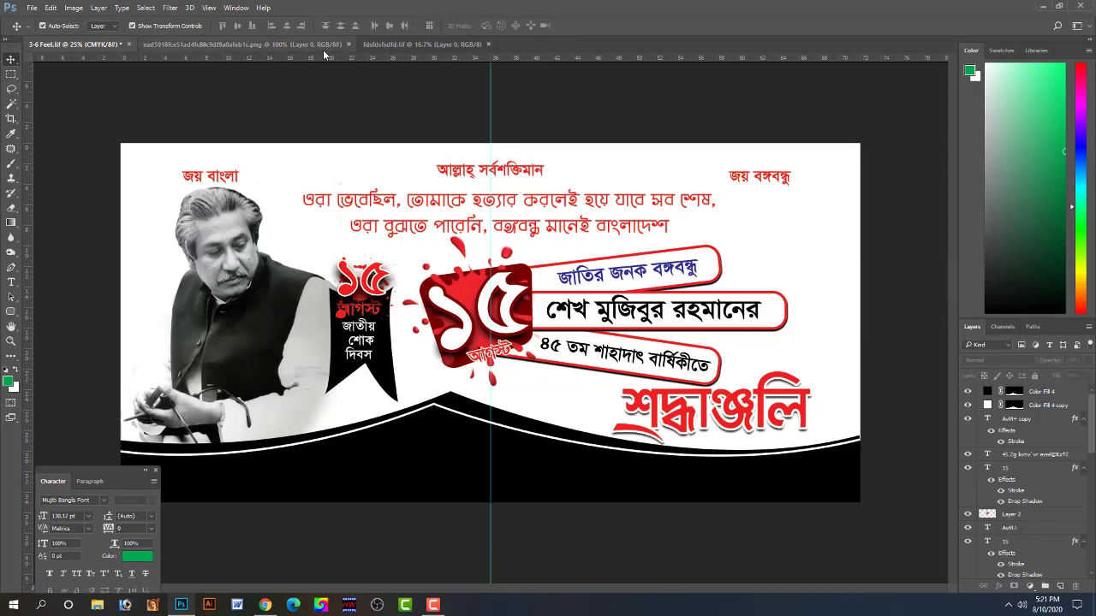
pyautogui.click(257, 43)
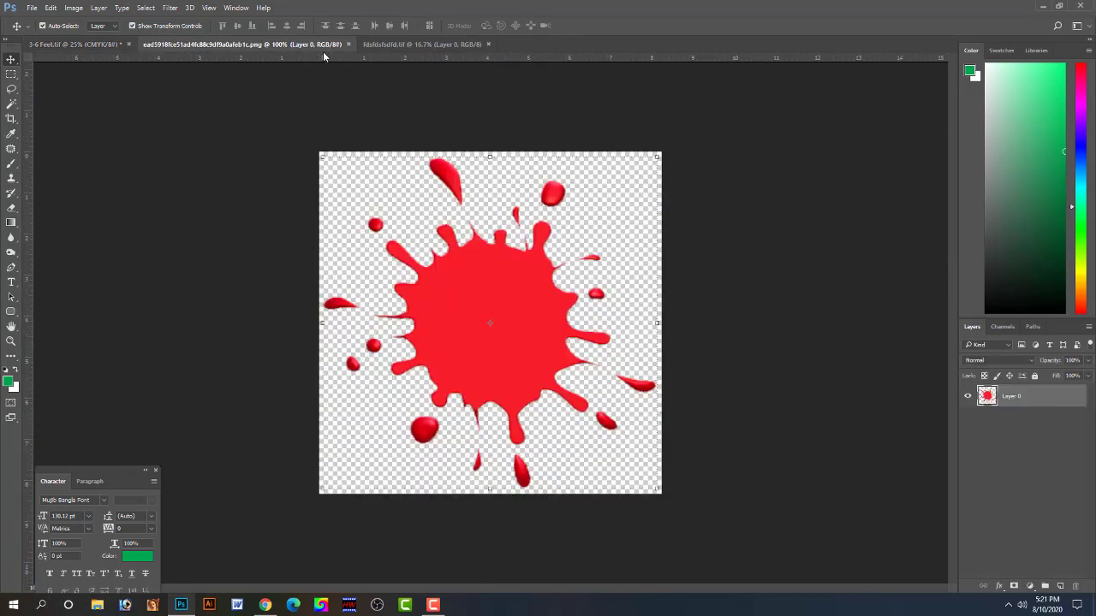
pyautogui.click(439, 42)
pyautogui.hotkey('ctrl', 'w')
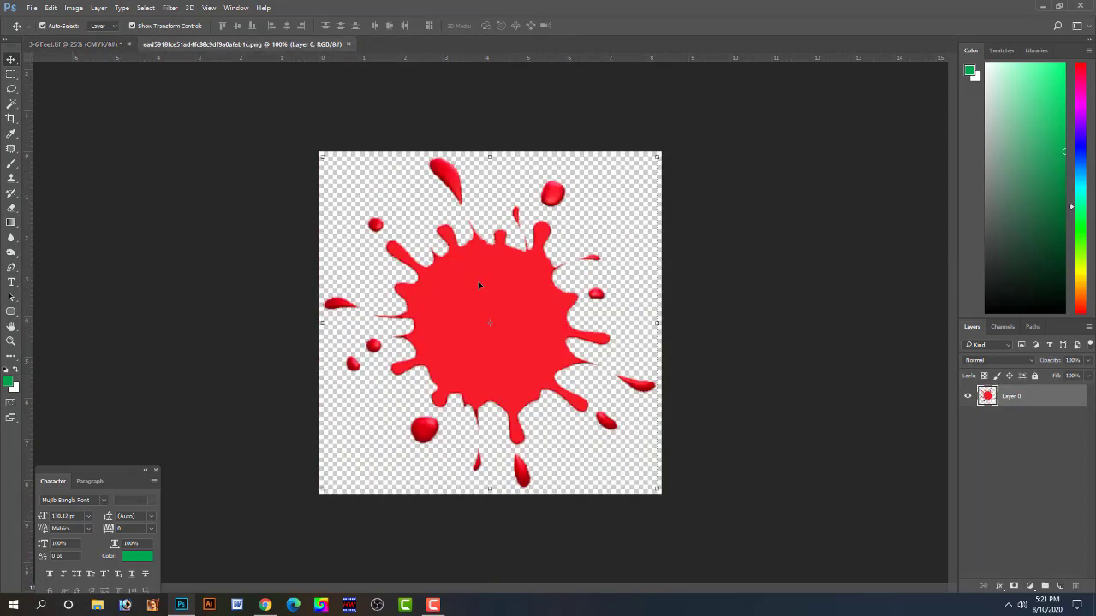
# - Copy the round red paint splash into the 3-6 Feet.tif banner and scale it to sit over the portrait's lower vest
pyautogui.moveTo(479, 285); pyautogui.dragTo(160, 169)
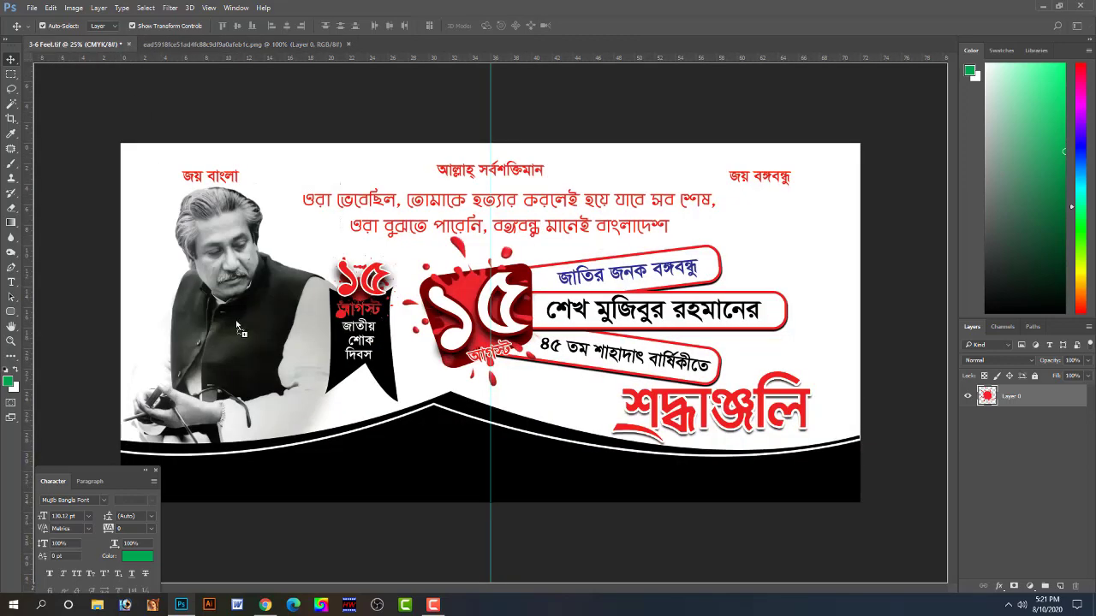
pyautogui.moveTo(238, 328); pyautogui.dragTo(239, 330)
pyautogui.moveTo(281, 374); pyautogui.dragTo(342, 487)
pyautogui.moveTo(235, 319); pyautogui.dragTo(232, 288)
pyautogui.moveTo(368, 176); pyautogui.dragTo(336, 197)
pyautogui.moveTo(275, 328); pyautogui.dragTo(273, 347)
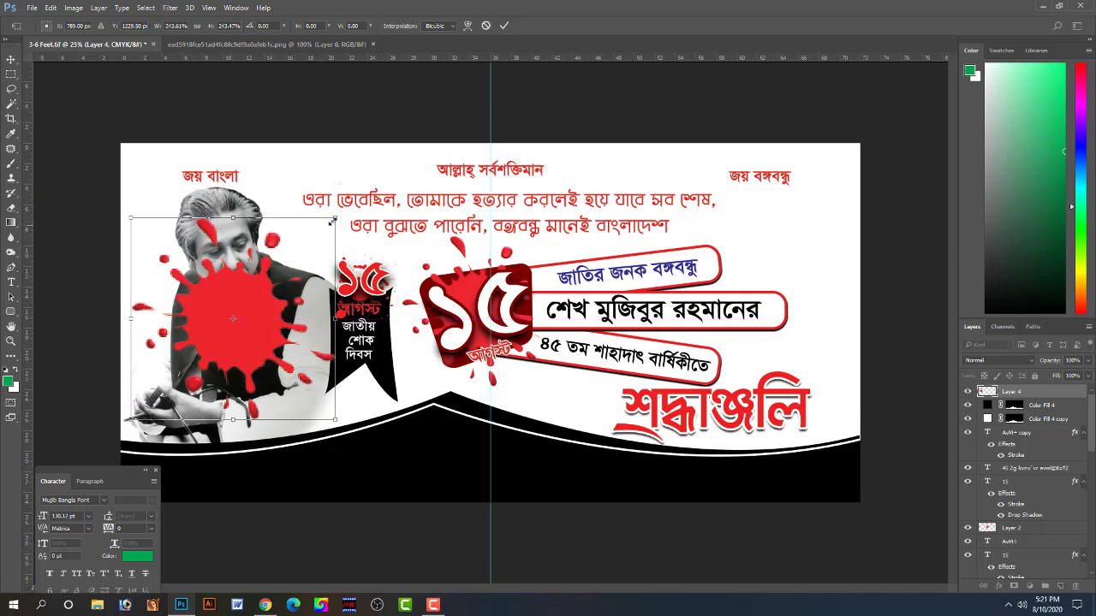
pyautogui.moveTo(335, 217); pyautogui.dragTo(296, 429)
pyautogui.moveTo(266, 391); pyautogui.dragTo(272, 385)
pyautogui.press('Return')
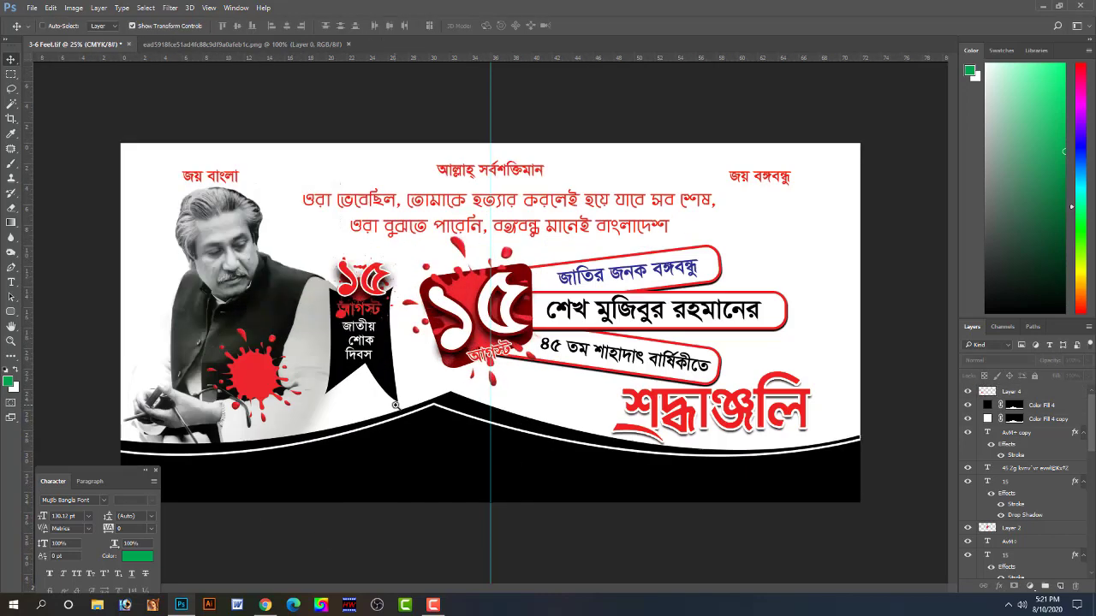
pyautogui.click(392, 407)
pyautogui.keyDown('alt'); pyautogui.click(394, 406); pyautogui.keyUp('alt')
# - Switch to Chrome and examine the "color background black and red" image results and related images for a red smoke or powder backdrop
pyautogui.click(271, 606)
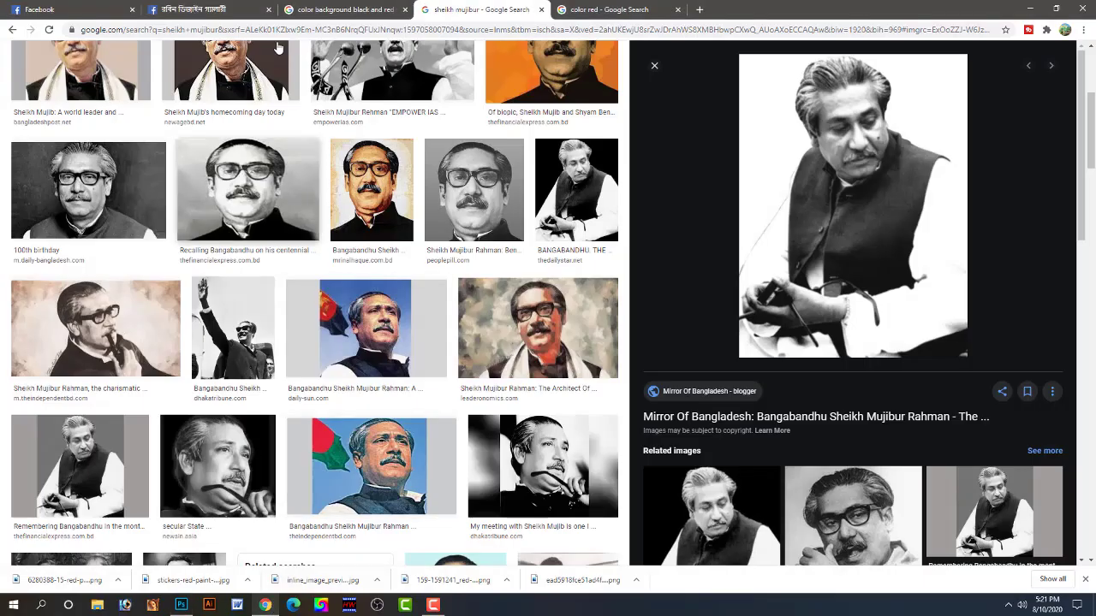
pyautogui.click(342, 10)
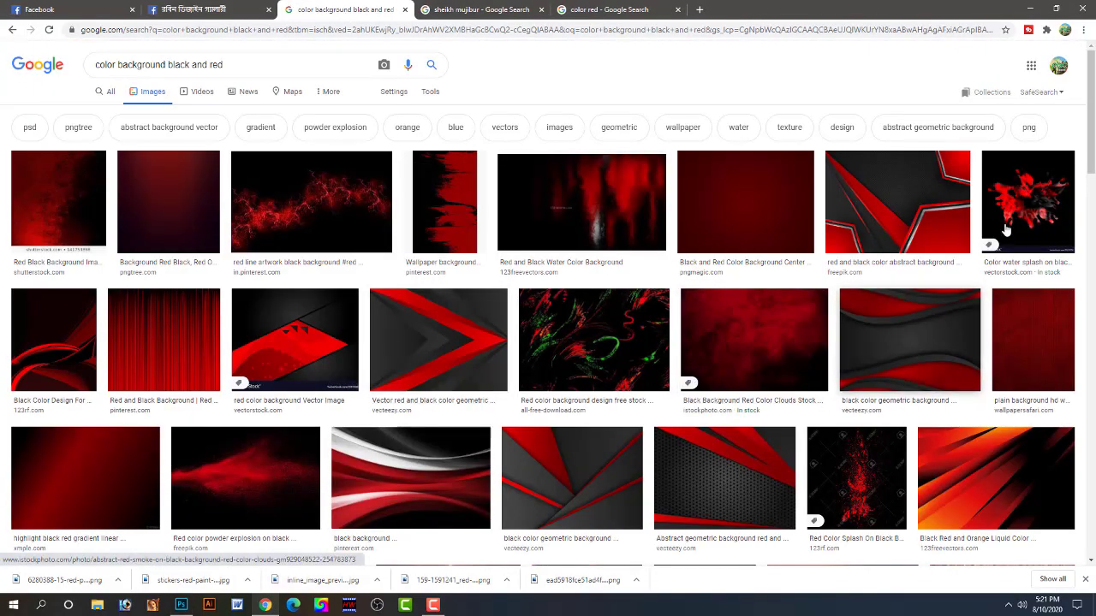
pyautogui.click(758, 342)
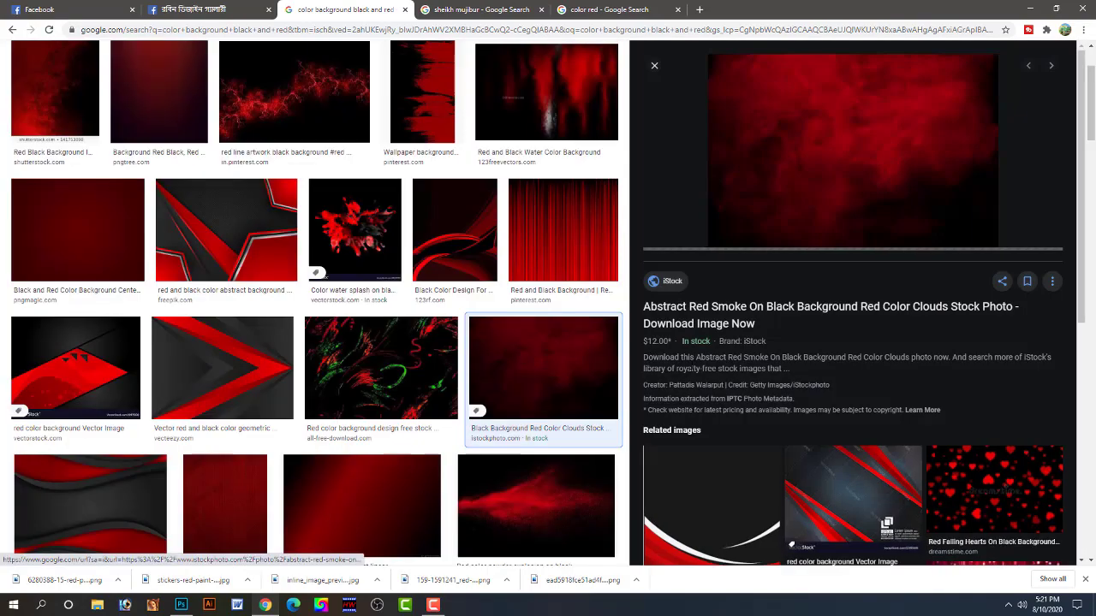
pyautogui.scroll(-4, 883, 476)
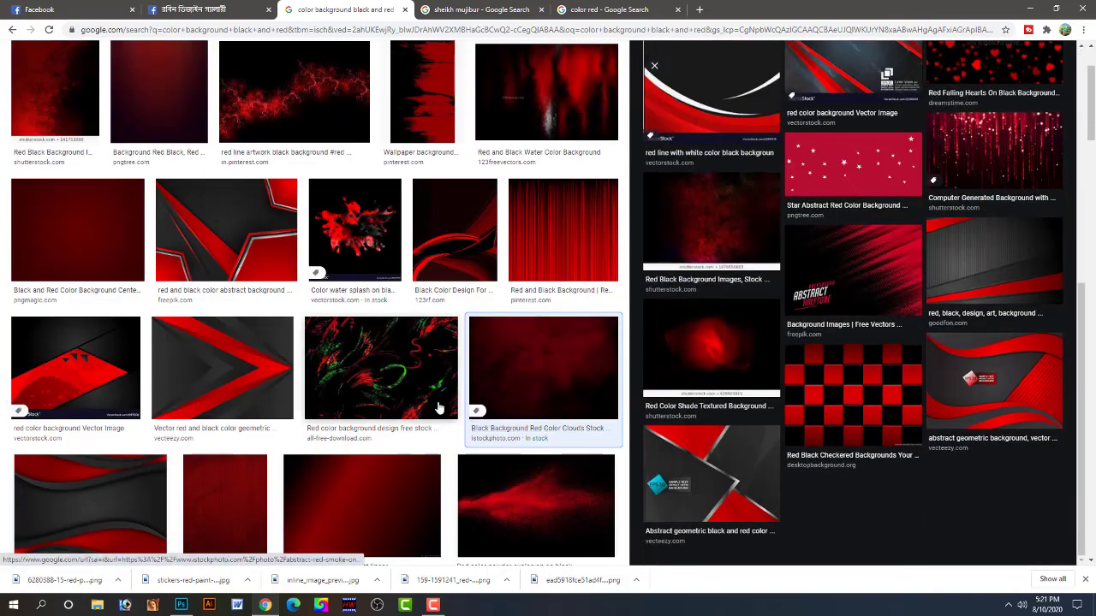
pyautogui.scroll(-2, 520, 347)
pyautogui.click(528, 336)
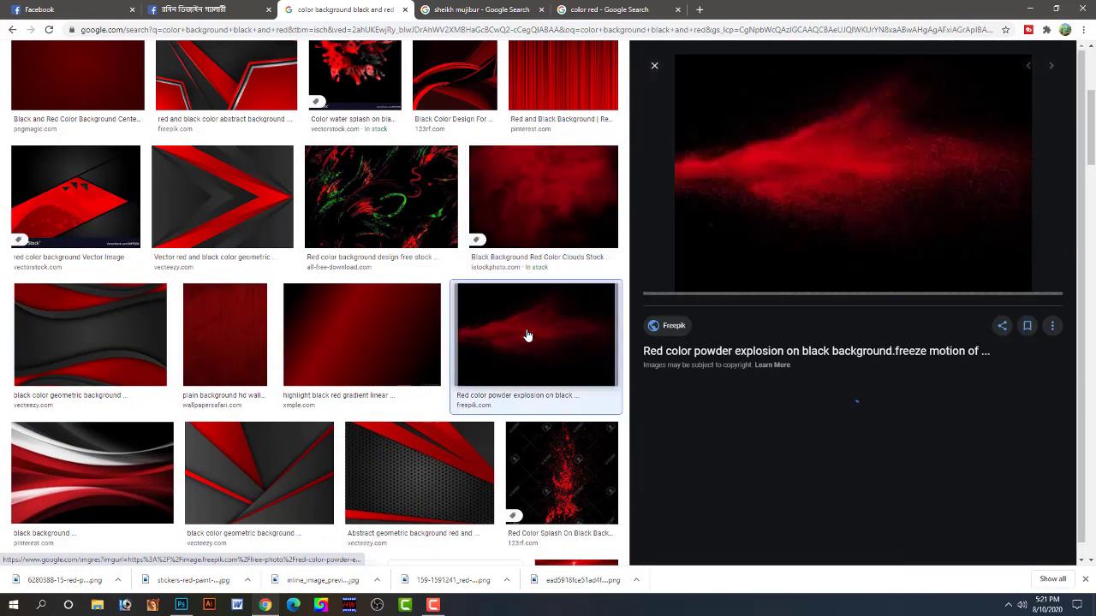
pyautogui.scroll(-2, 817, 461)
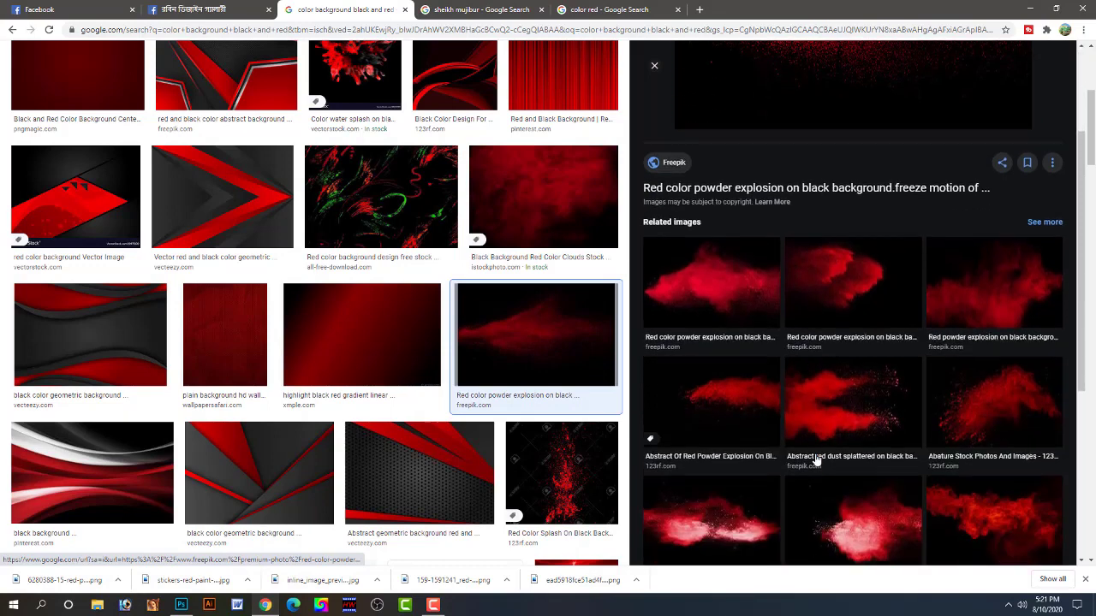
pyautogui.scroll(-1, 810, 458)
pyautogui.scroll(-2, 895, 463)
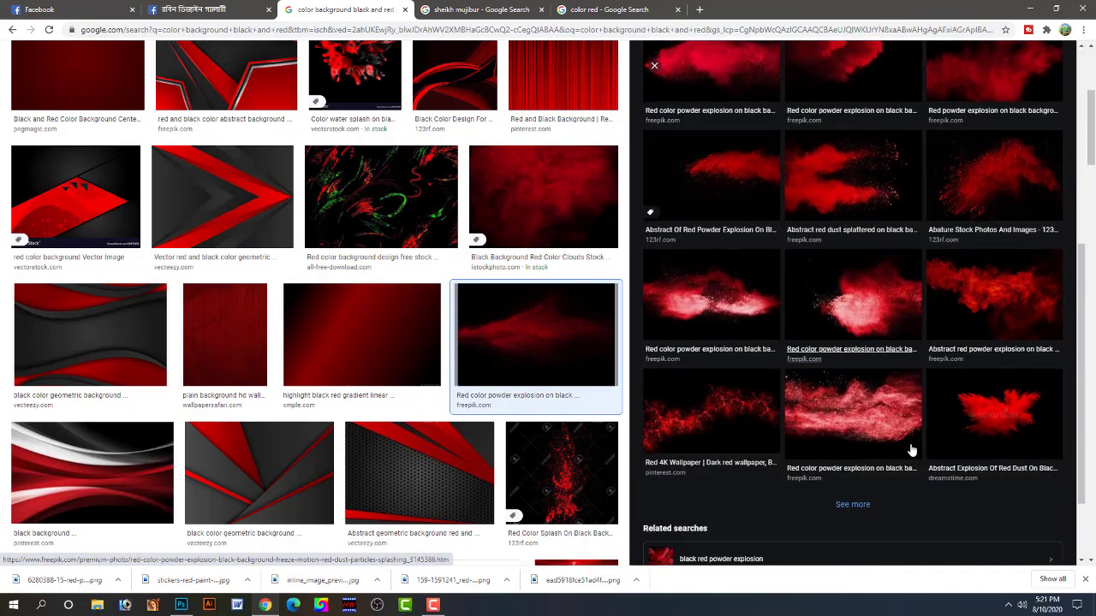
# - Copy the "Abstract red powder explosion on black background" image from the related results
pyautogui.click(995, 286)
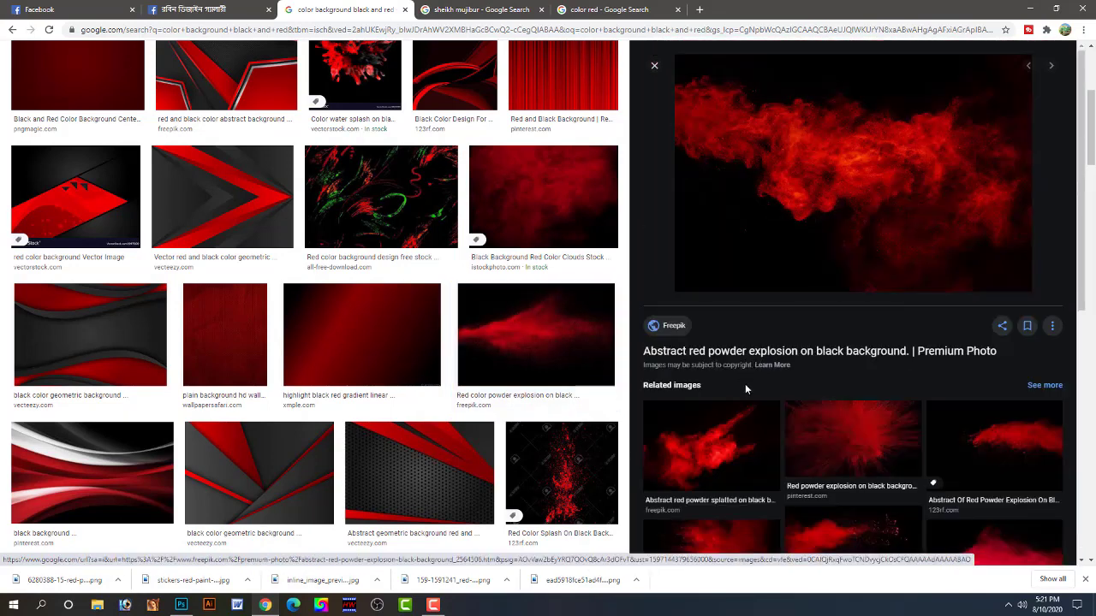
pyautogui.scroll(-5, 454, 401)
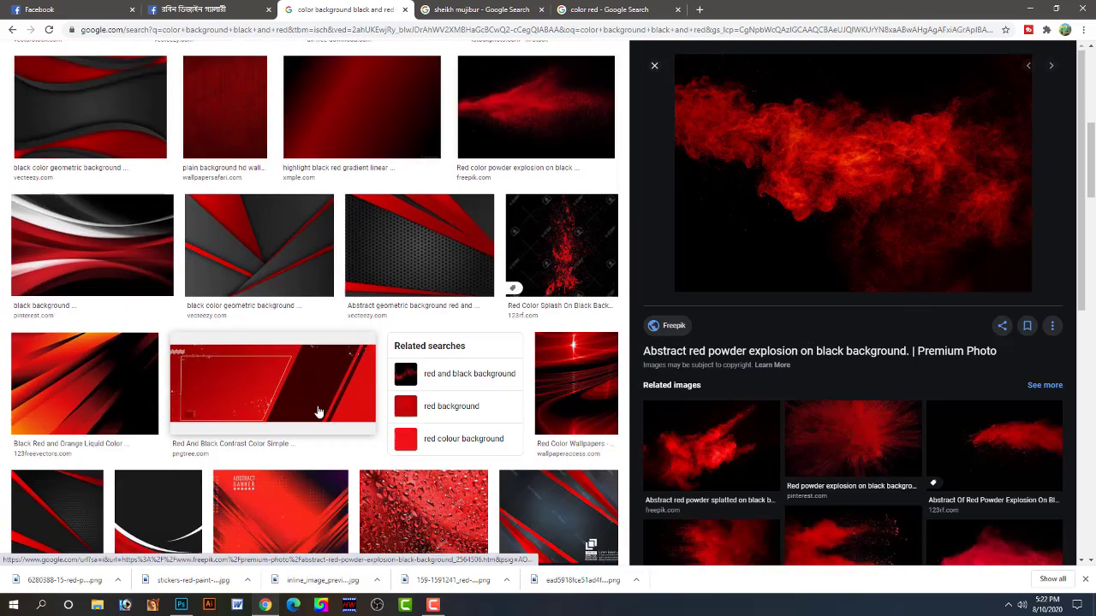
pyautogui.rightClick(819, 163)
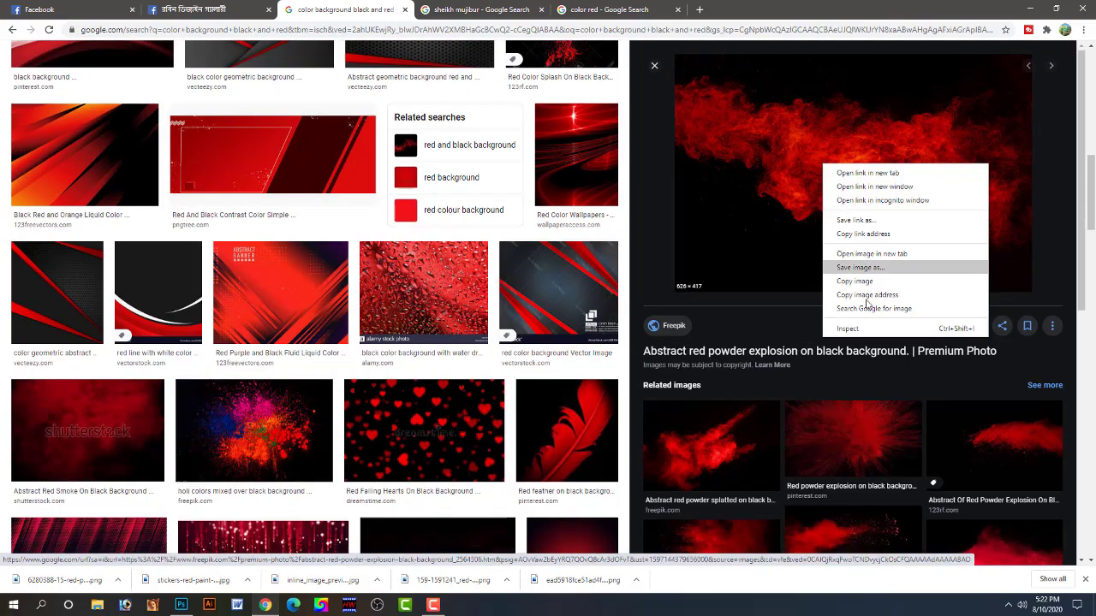
pyautogui.click(870, 281)
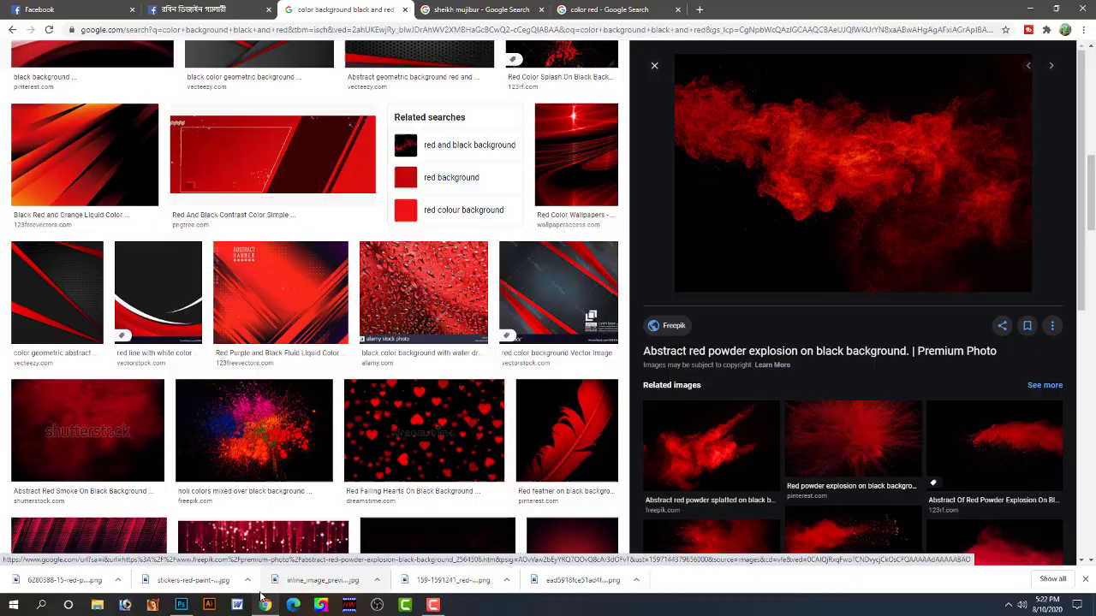
# - Switch to Photoshop, paste the red powder image, enlarge it to about 72 by 48 in to cover the banner, and send it behind all layers
pyautogui.click(181, 605)
pyautogui.hotkey('ctrl', 'v')
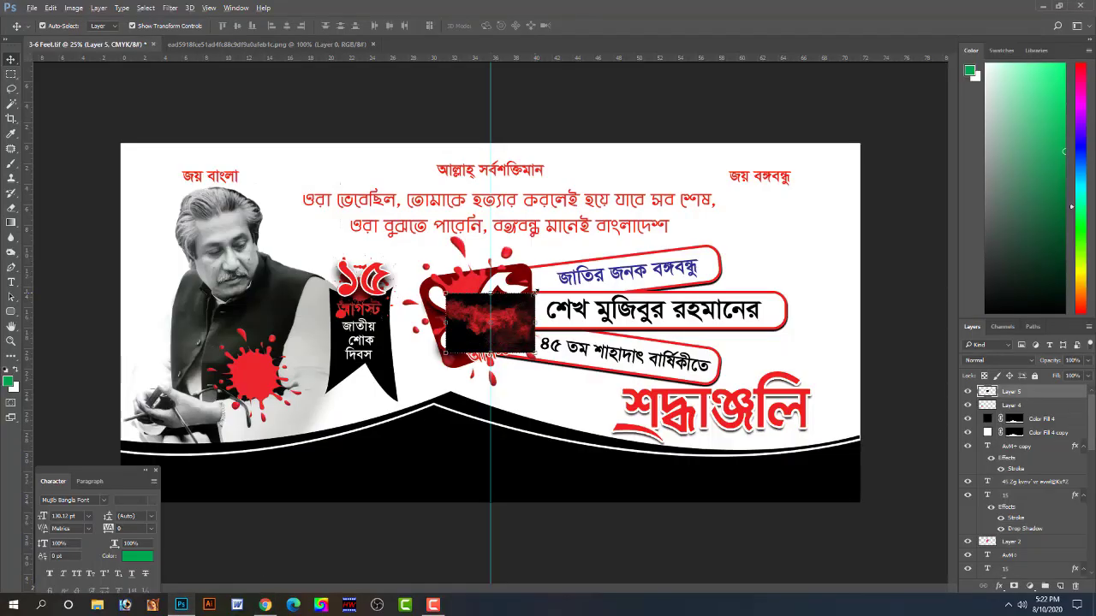
pyautogui.hotkey('ctrl', 't')
pyautogui.moveTo(534, 294); pyautogui.dragTo(947, 201)
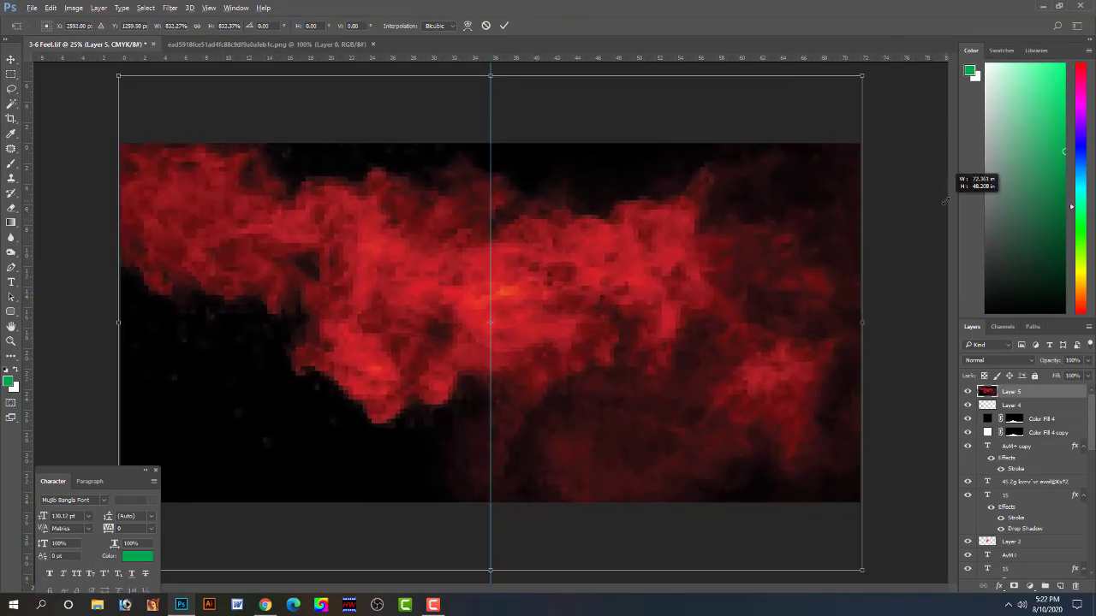
pyautogui.press('Return')
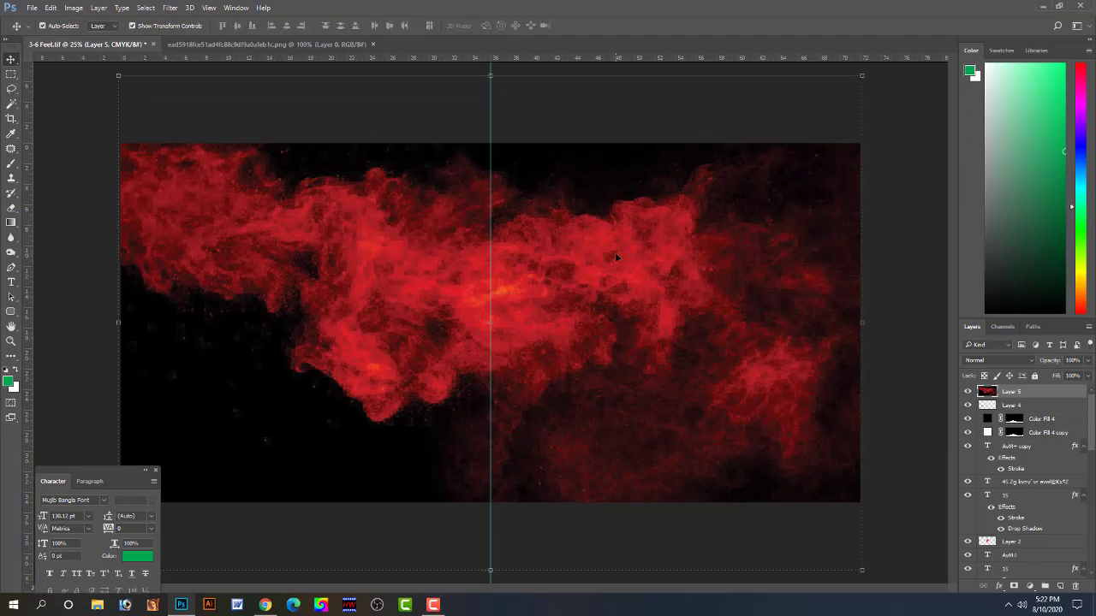
pyautogui.hotkey('ctrl', 'shift', '[')
# - Try flipping the red powder background horizontally and undo the flip
pyautogui.hotkey('ctrl', 't')
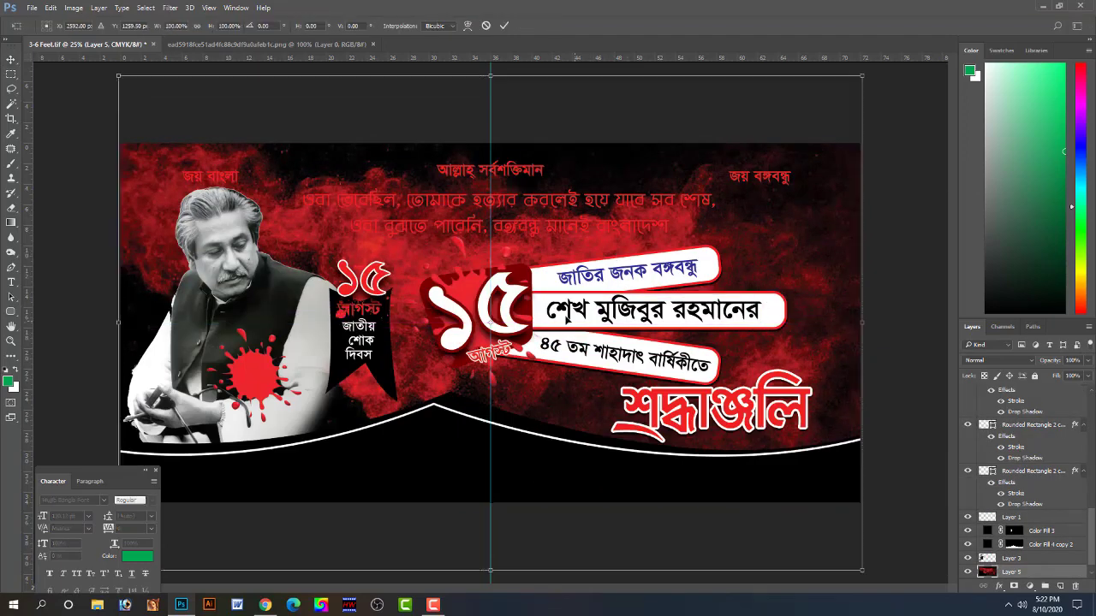
pyautogui.rightClick(299, 248)
pyautogui.click(333, 417)
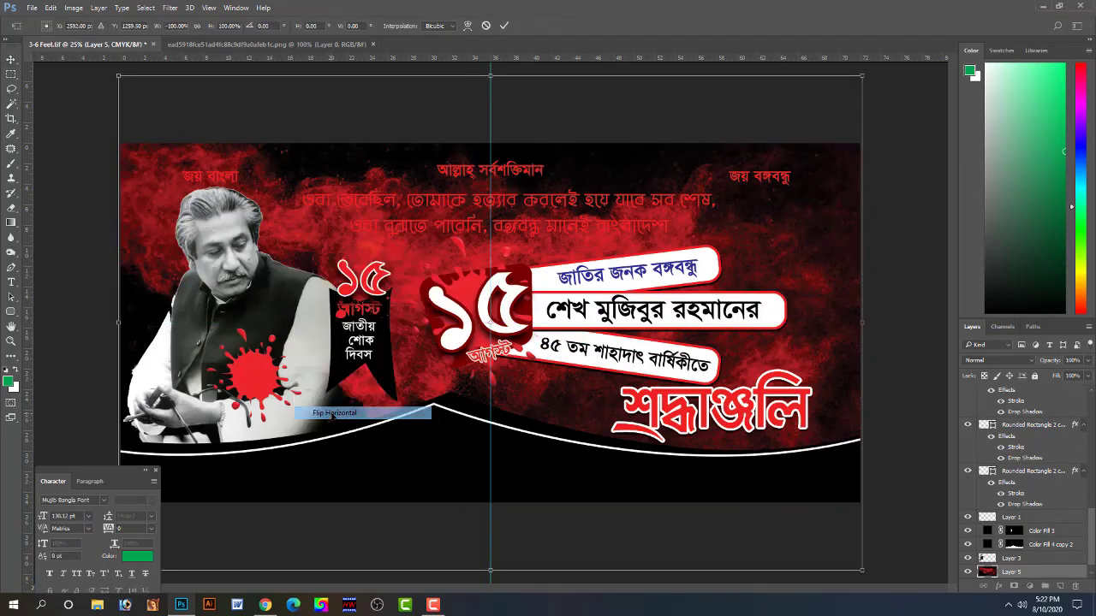
pyautogui.hotkey('ctrl', 'z')
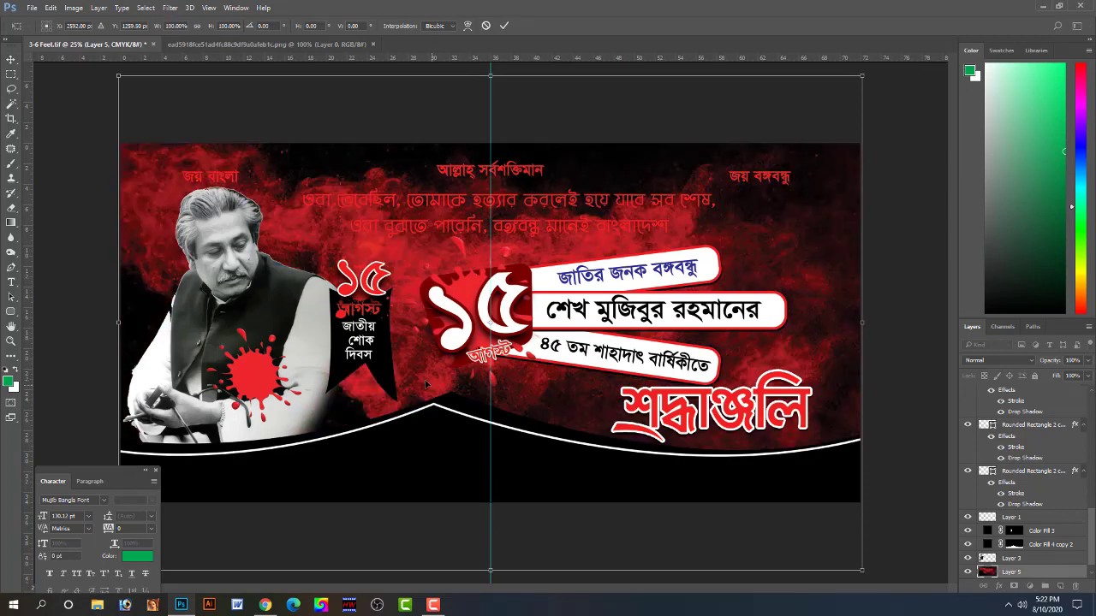
pyautogui.press('Return')
pyautogui.click(75, 292)
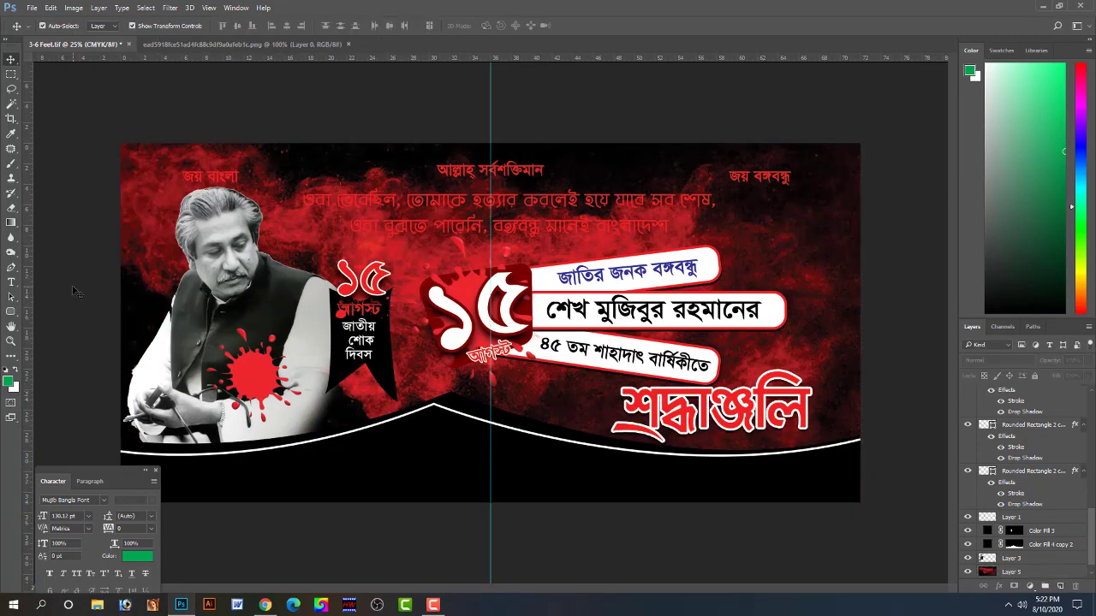
# - Compress the red powder background vertically to about 97% height by raising its top edge slightly and its bottom edge further
pyautogui.click(159, 248)
pyautogui.hotkey('ctrl', 't')
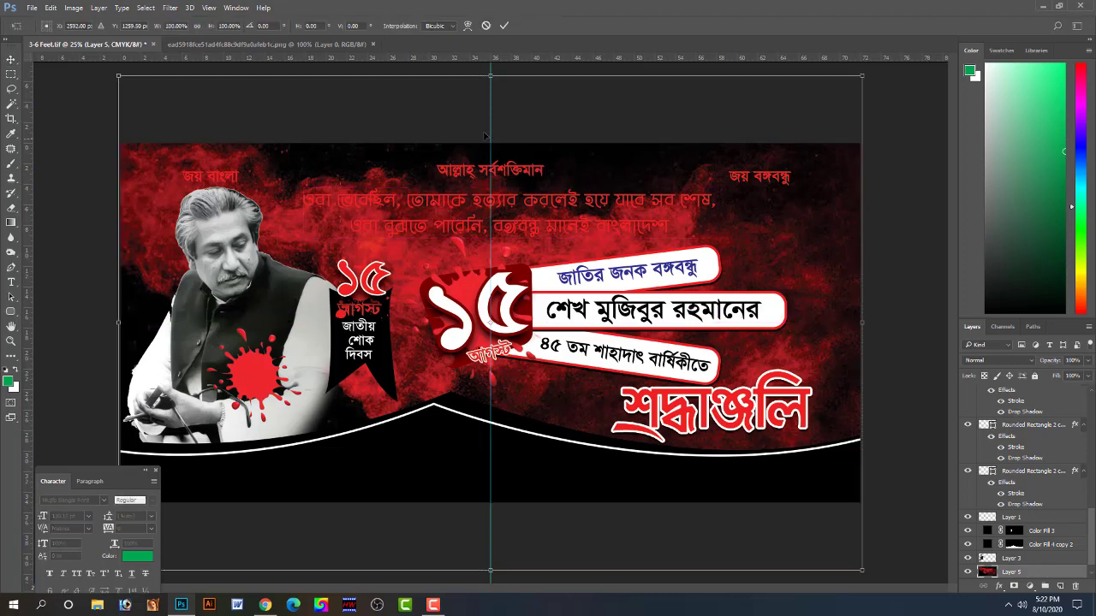
pyautogui.moveTo(490, 76)
pyautogui.mouseDown()
pyautogui.moveTo(490, 119)
pyautogui.moveTo(490, 73)
pyautogui.mouseUp()
pyautogui.moveTo(492, 575); pyautogui.dragTo(491, 554)
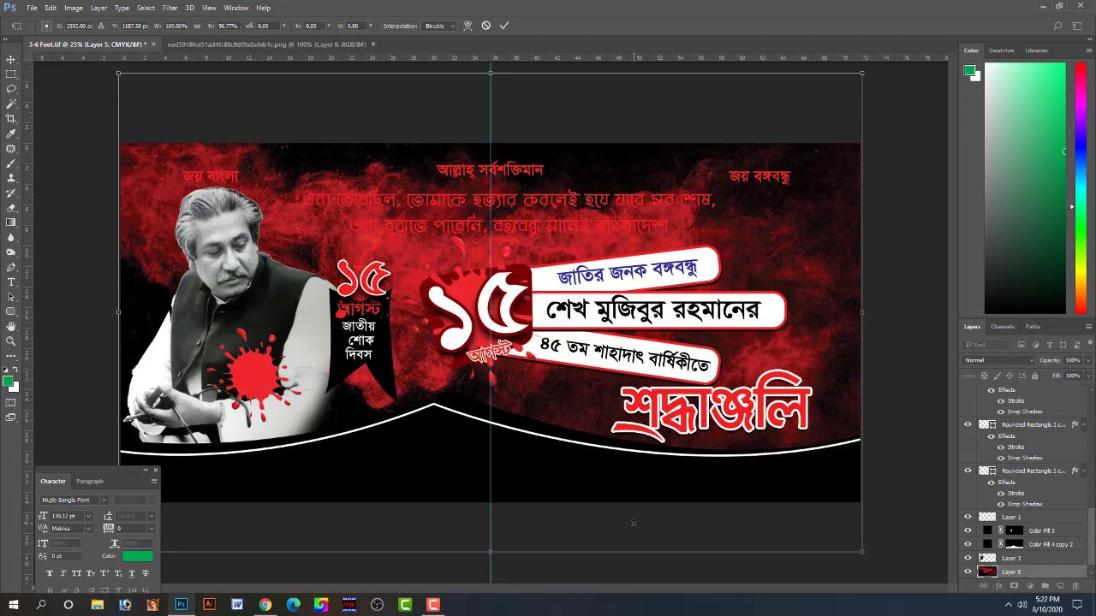
pyautogui.press('Return')
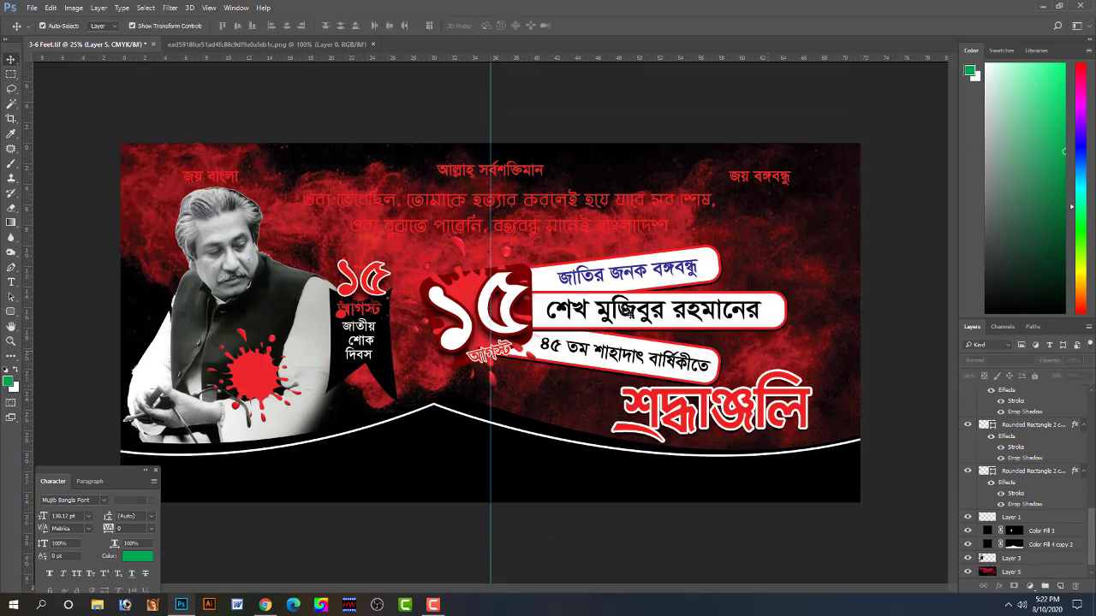
# - Crop the image to the current banner bounds, trimming the powder background that extends beyond the canvas
pyautogui.click(11, 119)
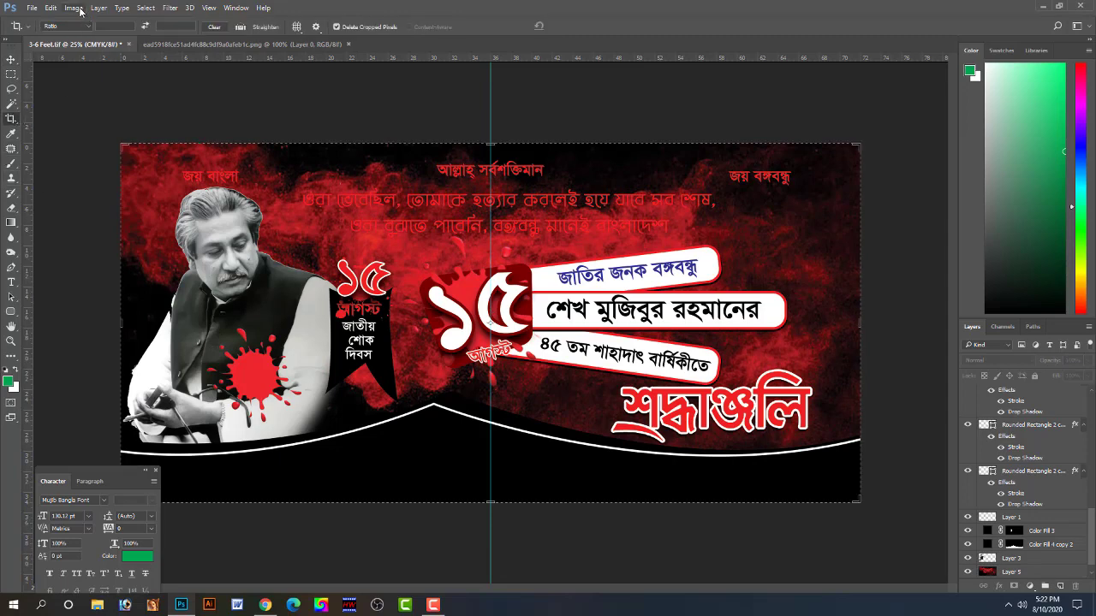
pyautogui.click(79, 11)
pyautogui.click(103, 119)
pyautogui.click(11, 60)
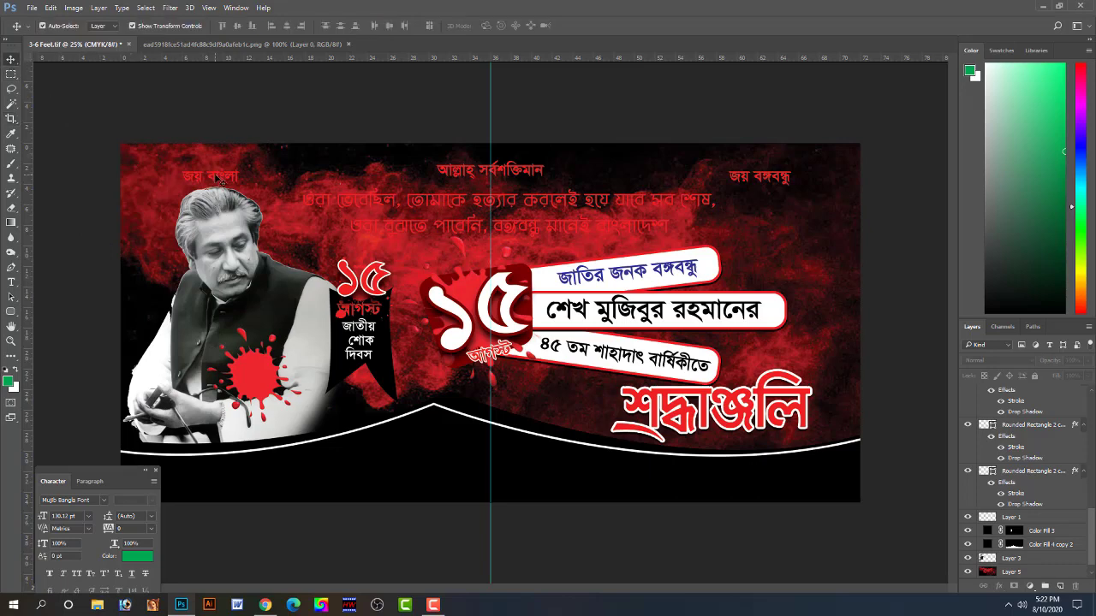
# - Move the "জয় বাংলা" slogan right, clear of the portrait's head, and recolour it white
pyautogui.moveTo(220, 180); pyautogui.dragTo(302, 179)
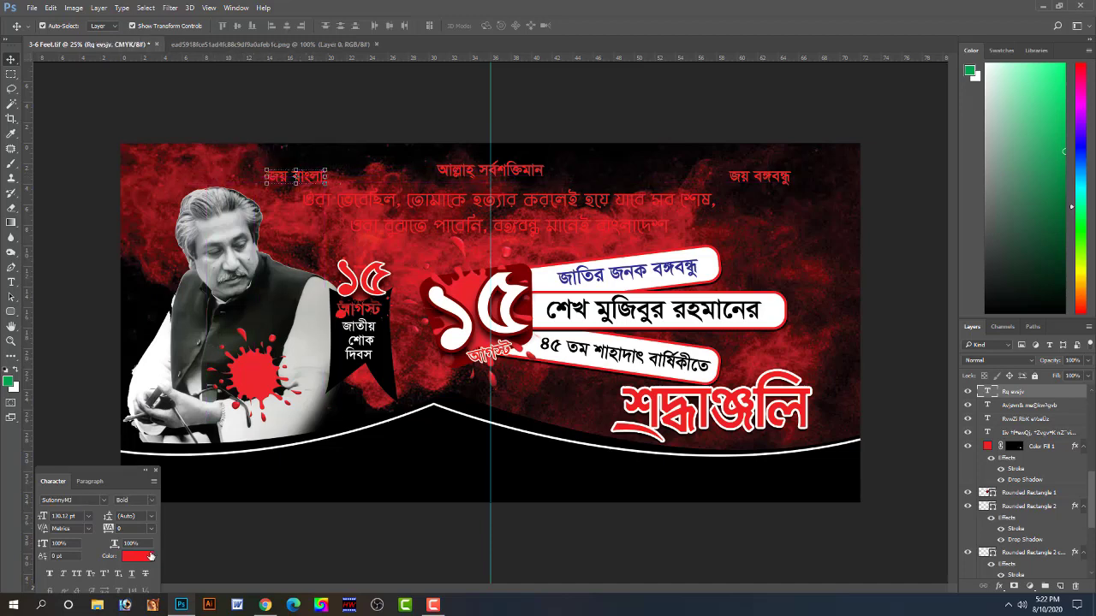
pyautogui.moveTo(824, 120); pyautogui.dragTo(763, 82)
pyautogui.press('Return')
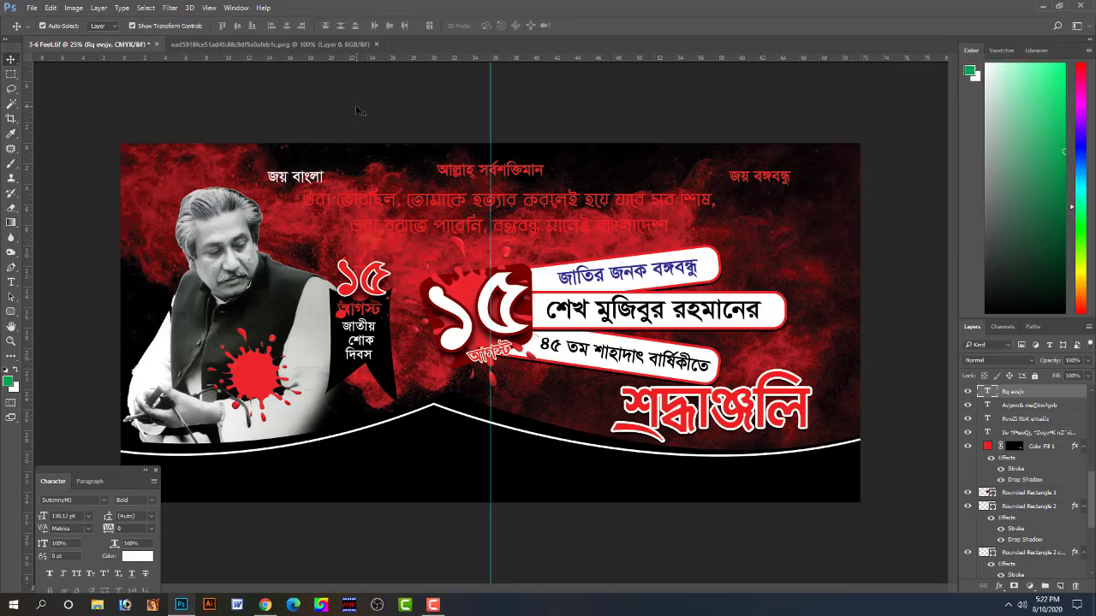
pyautogui.click(365, 111)
# - Recolour the "জয় বঙ্গবন্ধু" slogan and the centred "আল্লাহ সর্বশক্তিমান" heading white
pyautogui.click(760, 182)
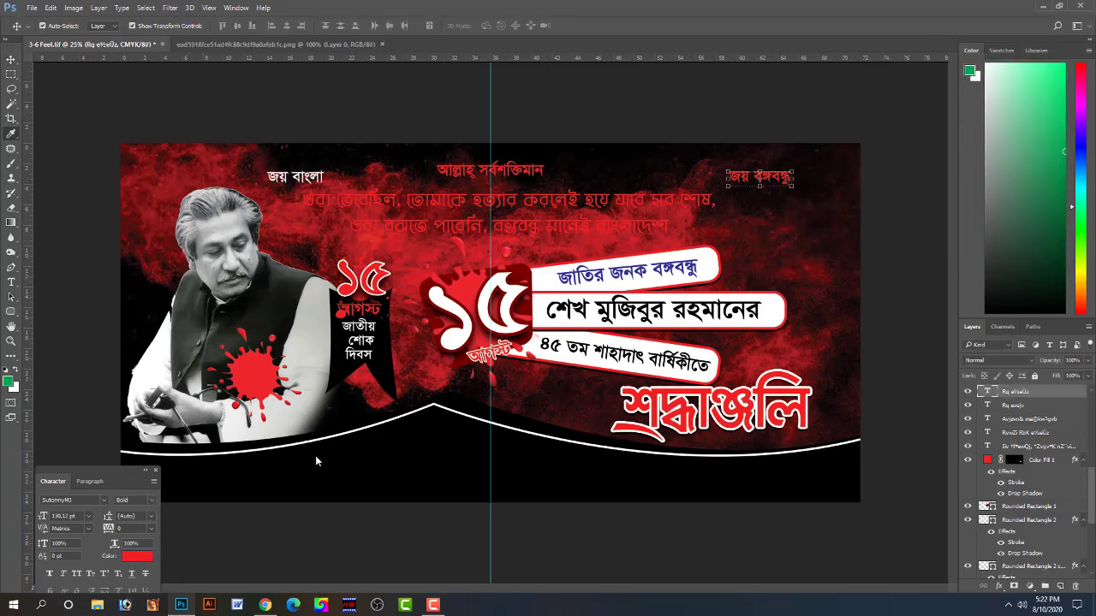
pyautogui.moveTo(793, 118); pyautogui.dragTo(643, 92)
pyautogui.press('Return')
pyautogui.click(630, 99)
pyautogui.click(516, 174)
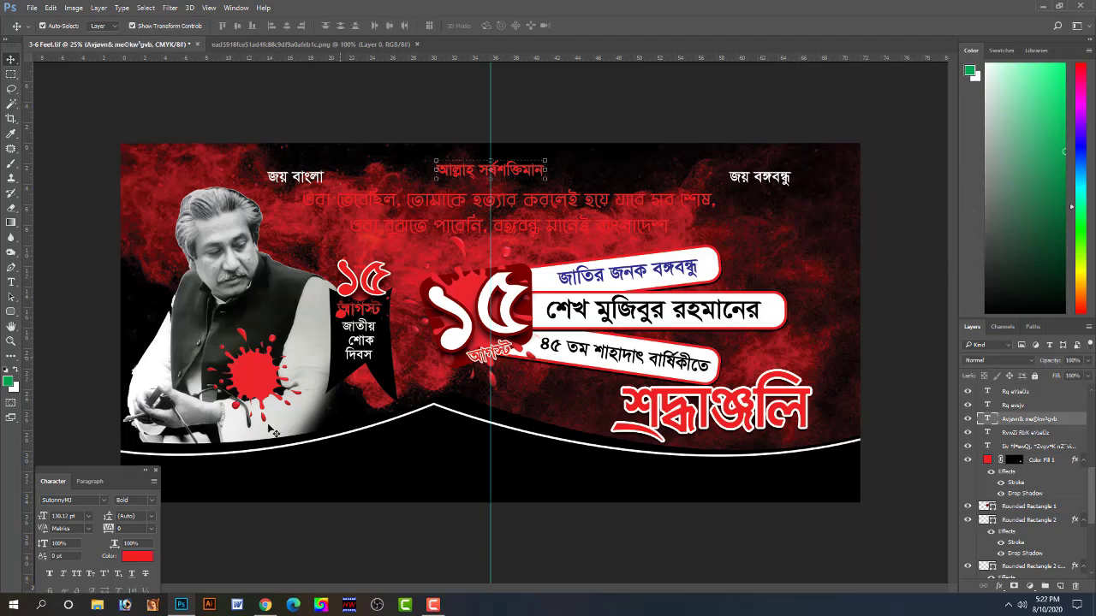
pyautogui.click(137, 556)
pyautogui.click(771, 87)
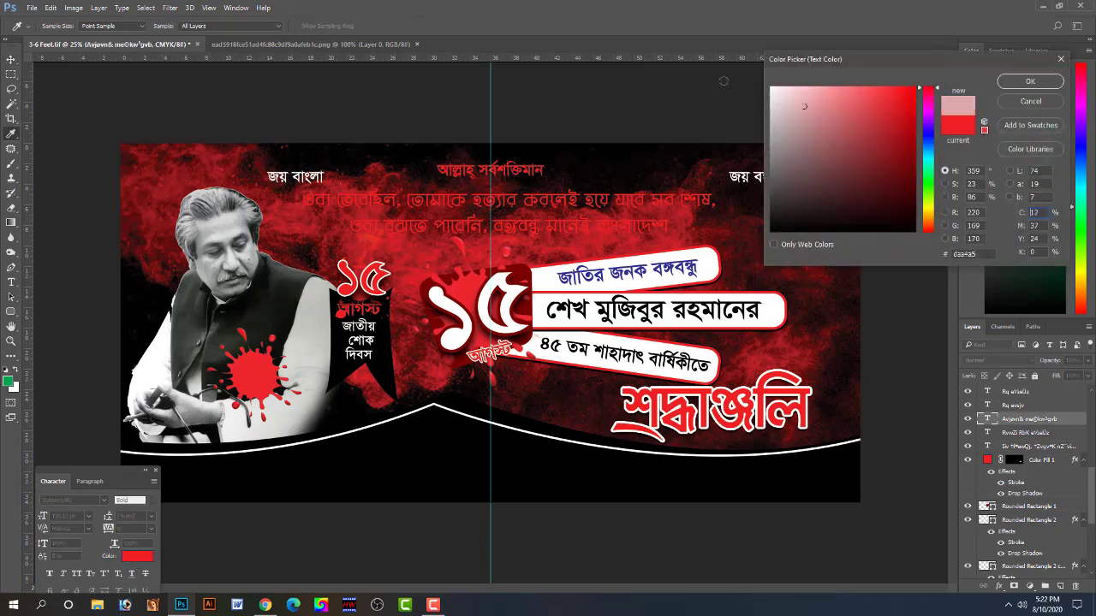
pyautogui.press('Return')
# - Recolour the two-line quote beneath the top heading white
pyautogui.click(568, 203)
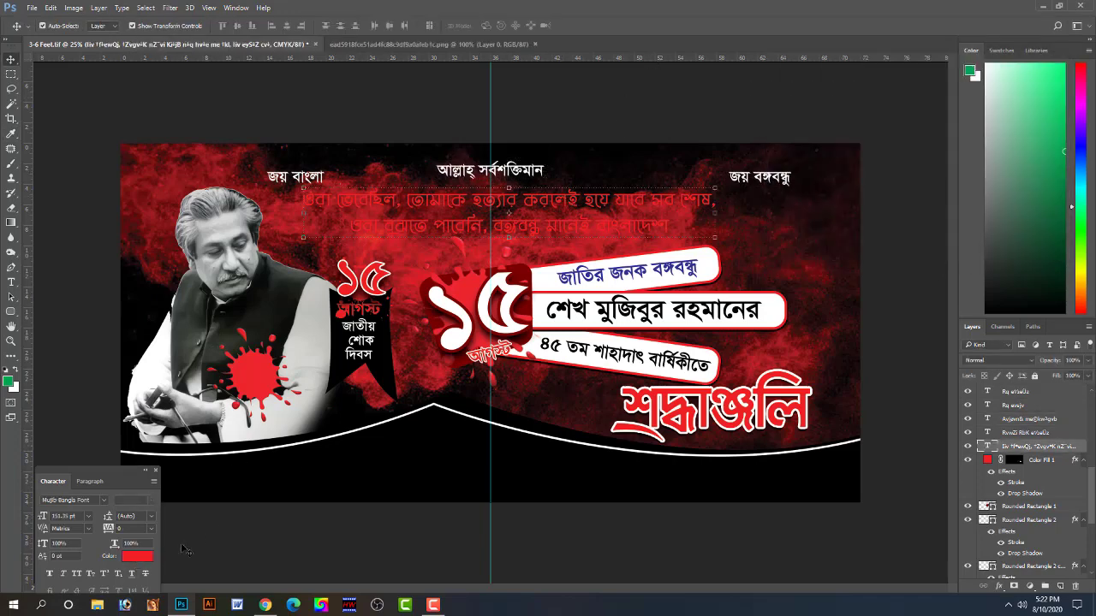
pyautogui.click(134, 558)
pyautogui.click(791, 103)
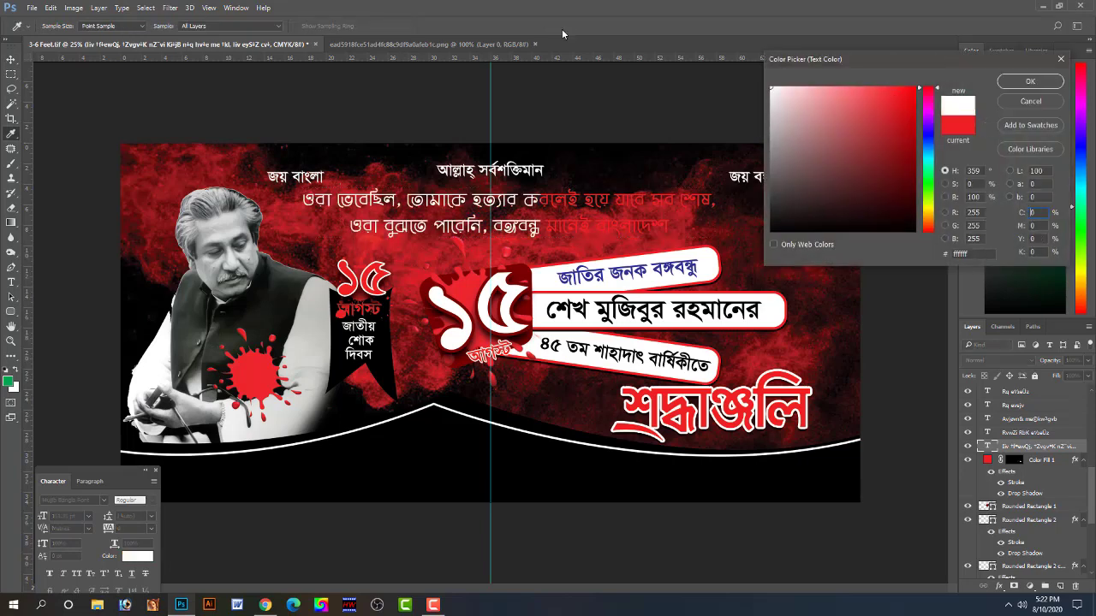
pyautogui.press('Return')
pyautogui.click(565, 78)
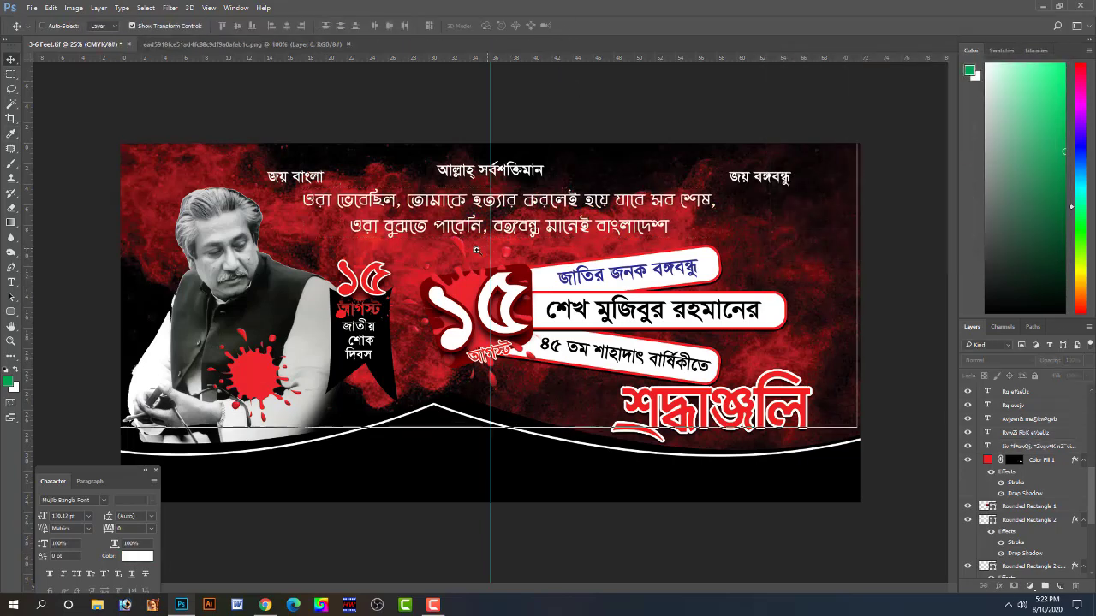
# - Erase a large soft glow into the red powder background behind the ১৫ আগস্ট badge using an enlarged soft eraser
pyautogui.keyDown('ctrl'); pyautogui.click(487, 248); pyautogui.keyUp('ctrl')
pyautogui.moveTo(700, 322); pyautogui.dragTo(686, 342)
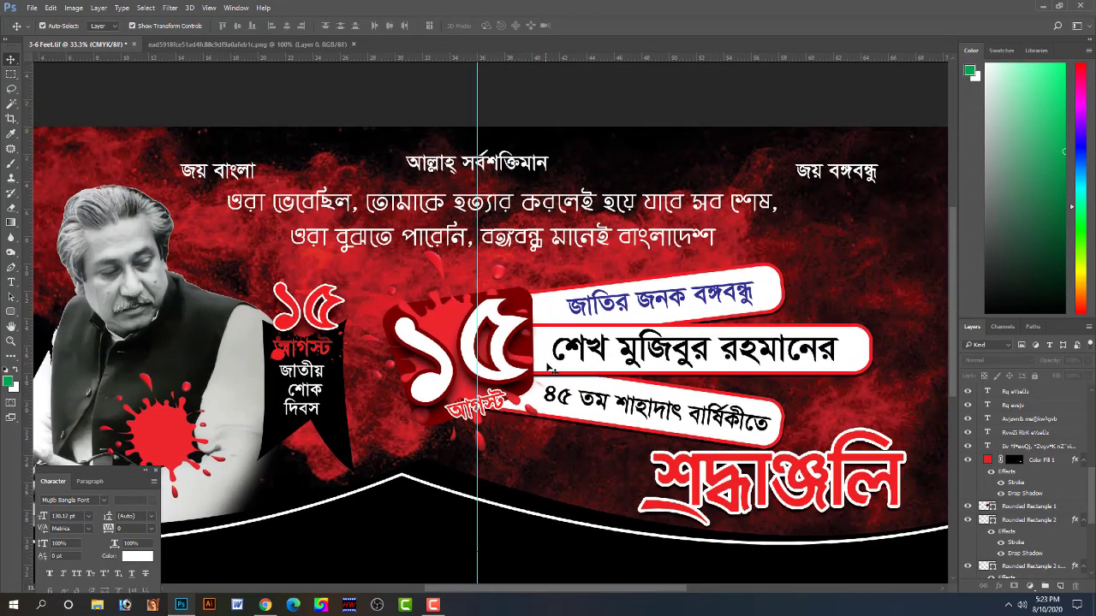
pyautogui.click(63, 364)
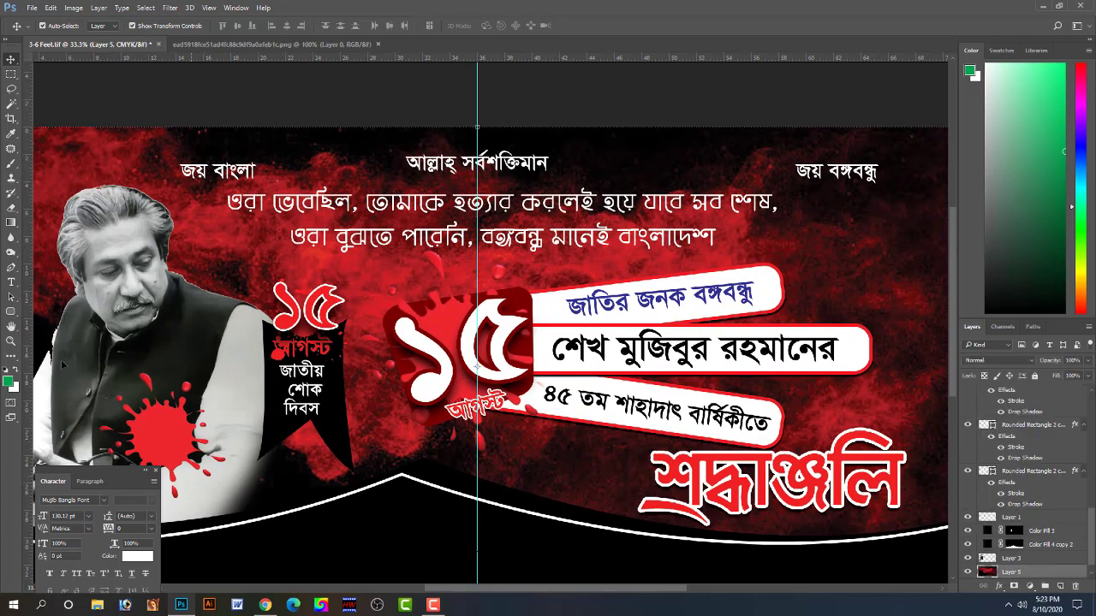
pyautogui.click(10, 209)
pyautogui.press(']')
pyautogui.press(']')
pyautogui.press(']')
pyautogui.press(']')
pyautogui.press(']')
pyautogui.press(']')
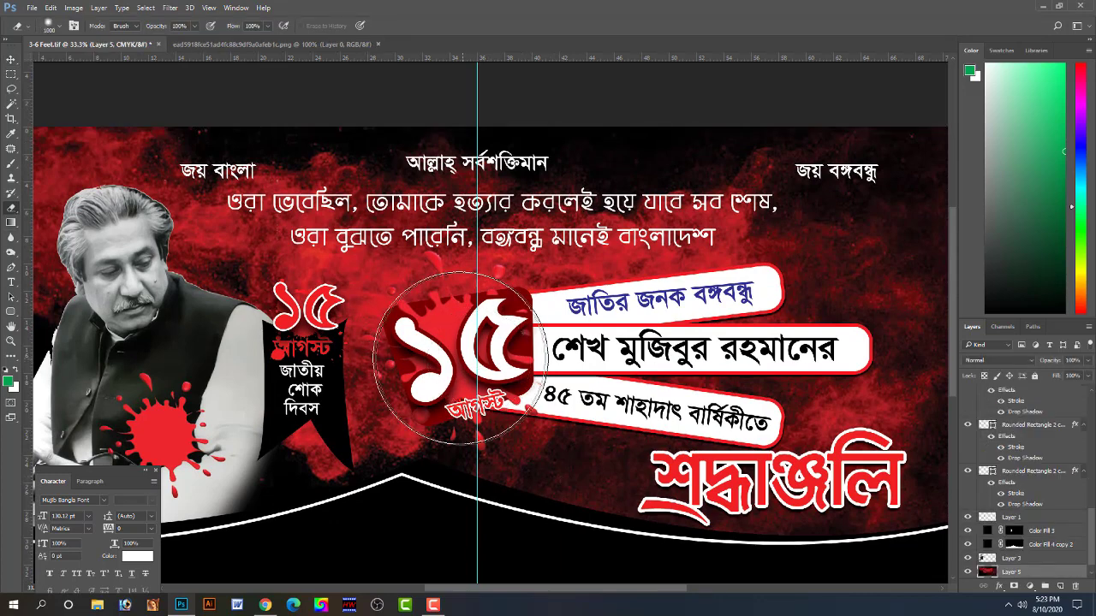
pyautogui.click(456, 356)
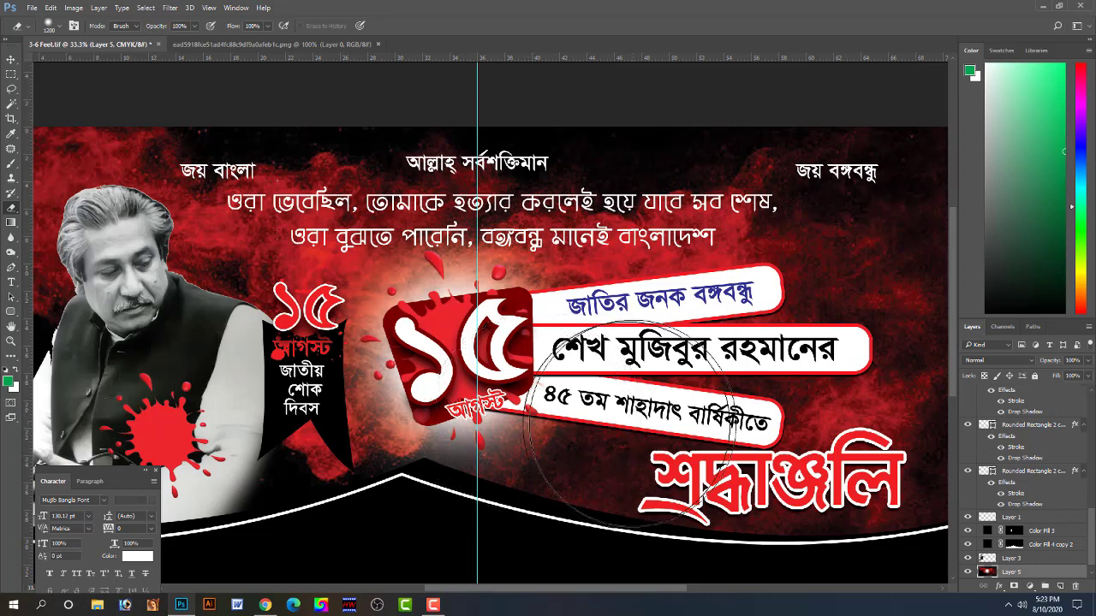
# - Try erasing the glow further to the right behind the ১৫ badge and step back through those eraser strokes
pyautogui.moveTo(573, 420); pyautogui.dragTo(514, 360)
pyautogui.click(499, 347)
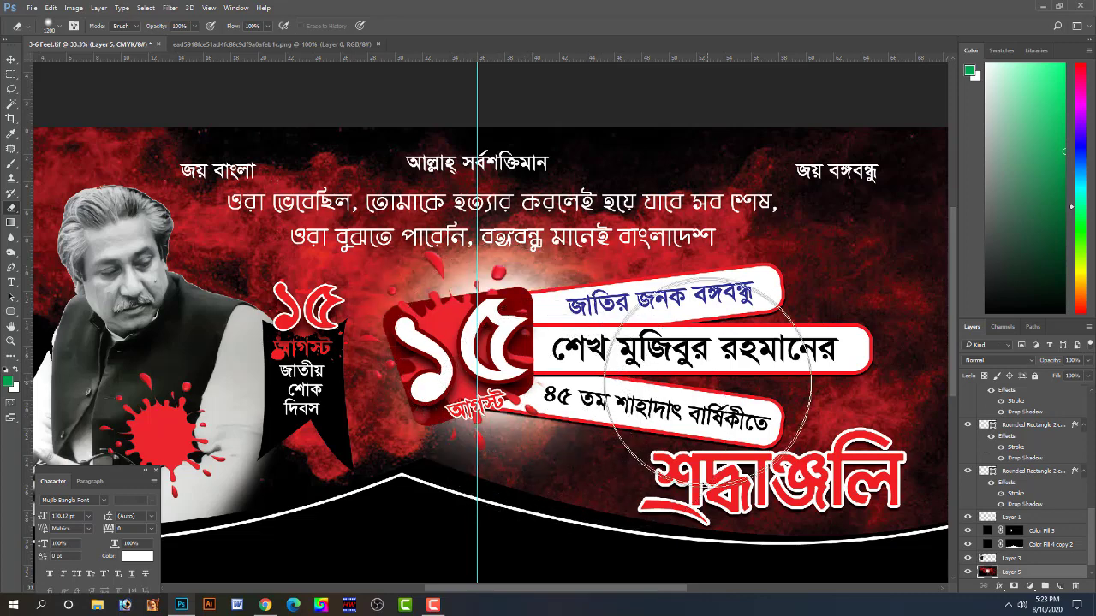
pyautogui.hotkey('ctrl', 'z')
pyautogui.hotkey('ctrl', 'shift', 'z')
pyautogui.hotkey('ctrl', 'shift', 'z')
pyautogui.hotkey('ctrl', 'shift', 'z')
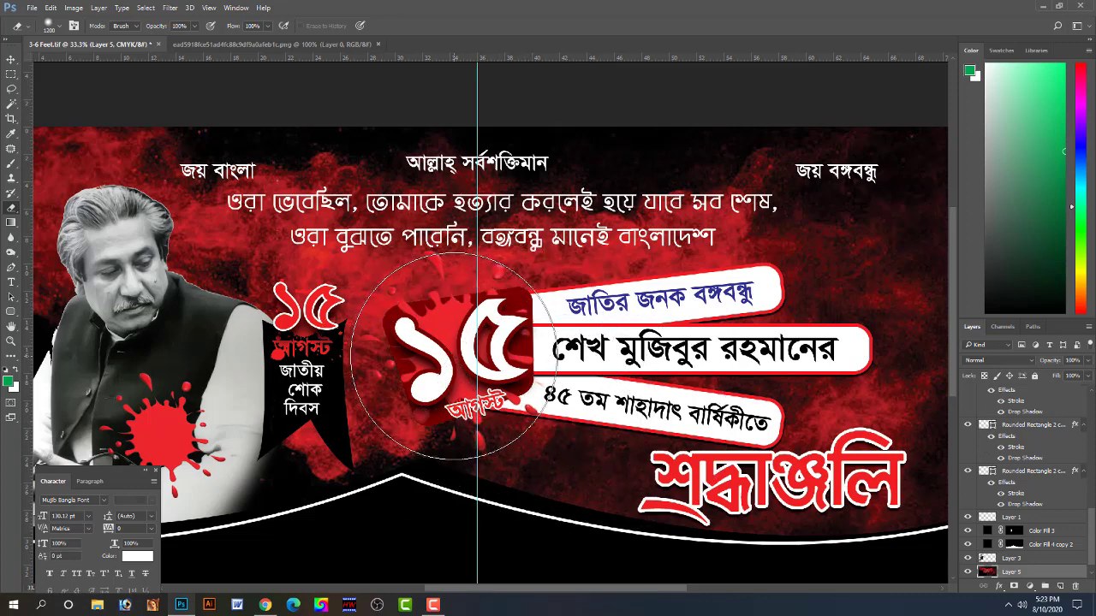
pyautogui.hotkey('ctrl', 'alt', 'z')
pyautogui.hotkey('ctrl', 'alt', 'z')
pyautogui.hotkey('ctrl', 'alt', 'z')
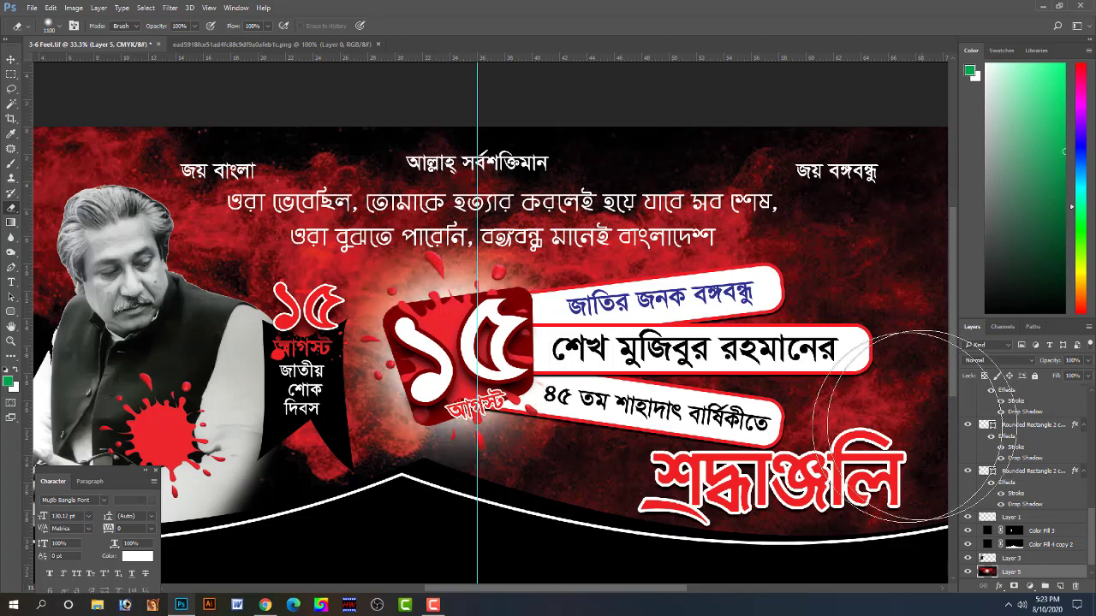
# - Reduce the eraser to 400 px and erase a small soft glow in the powder background below the black ribbon's notch
pyautogui.press('[')
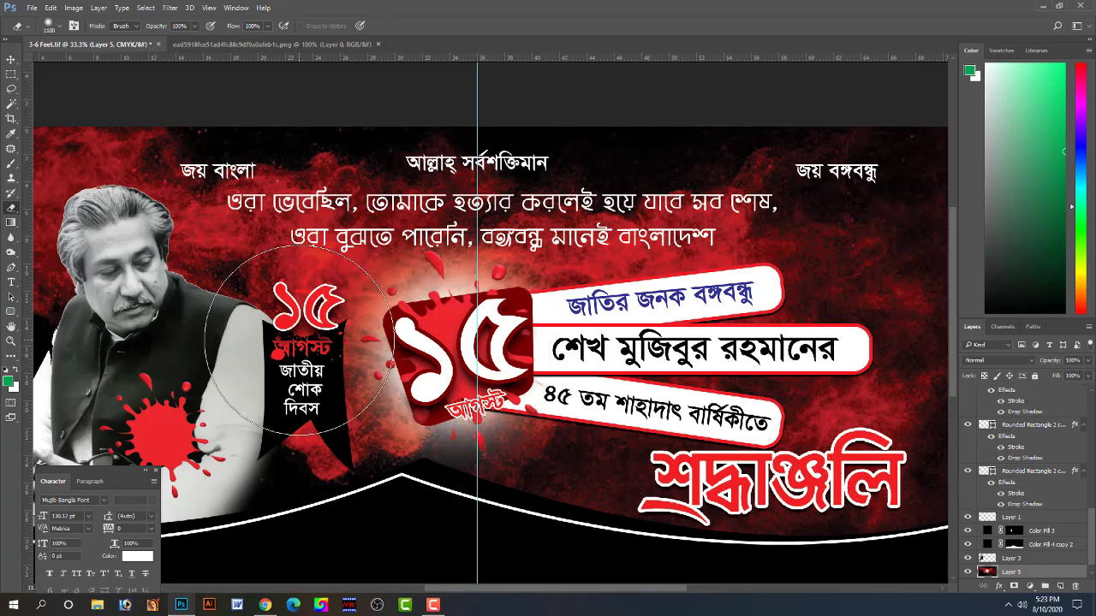
pyautogui.press('[')
pyautogui.press('[')
pyautogui.press('[')
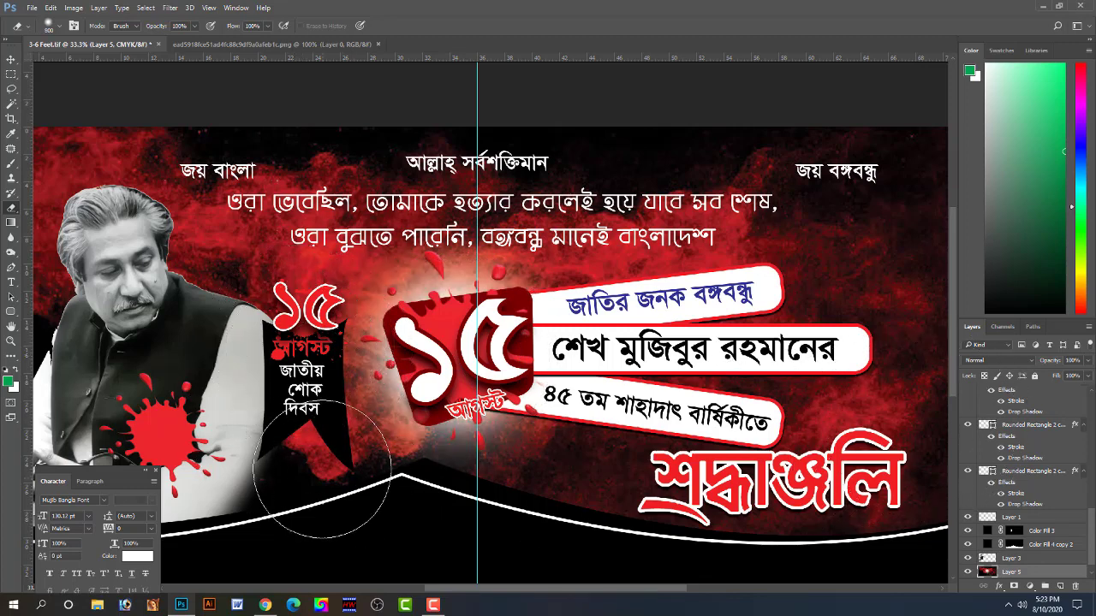
pyautogui.press('[')
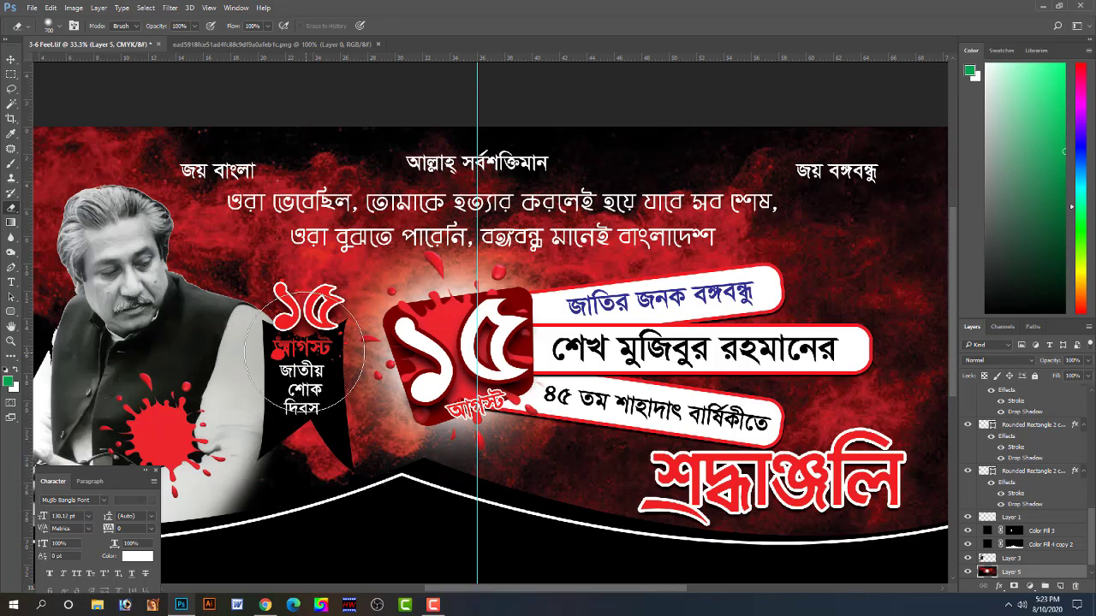
pyautogui.press('[')
pyautogui.press('[')
pyautogui.press('[')
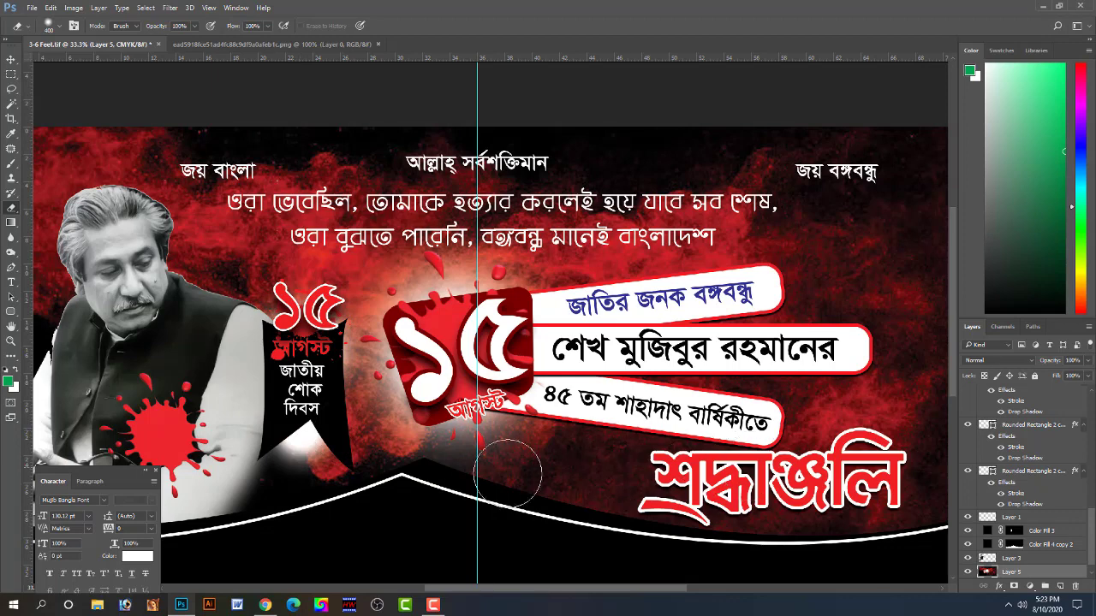
pyautogui.click(311, 423)
pyautogui.hotkey('ctrl', 'z')
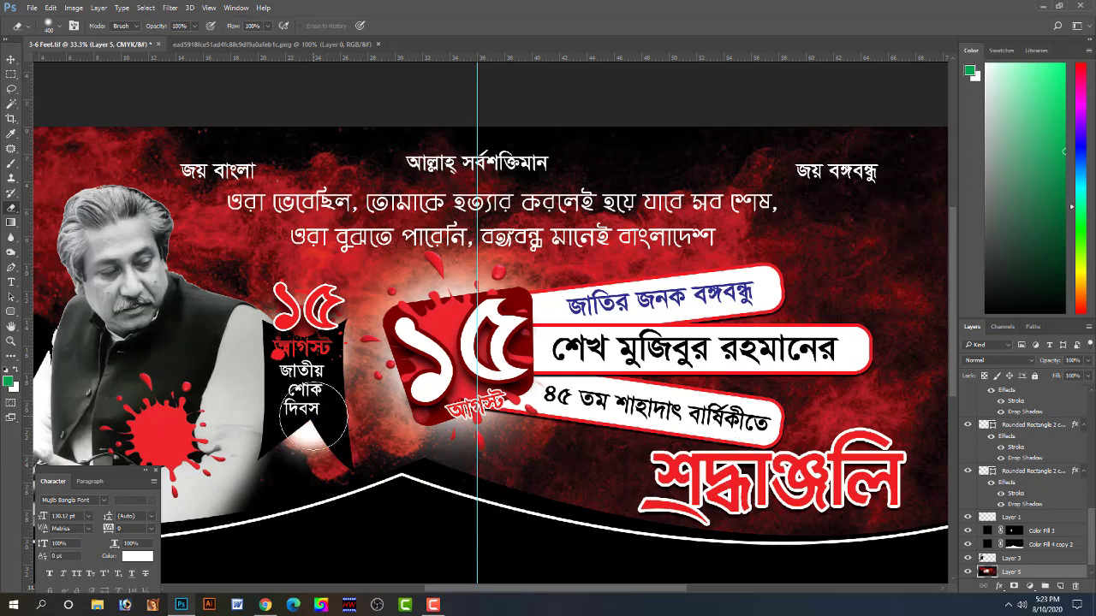
pyautogui.click(314, 429)
pyautogui.hotkey('ctrl', 'z')
pyautogui.hotkey('ctrl', 'z')
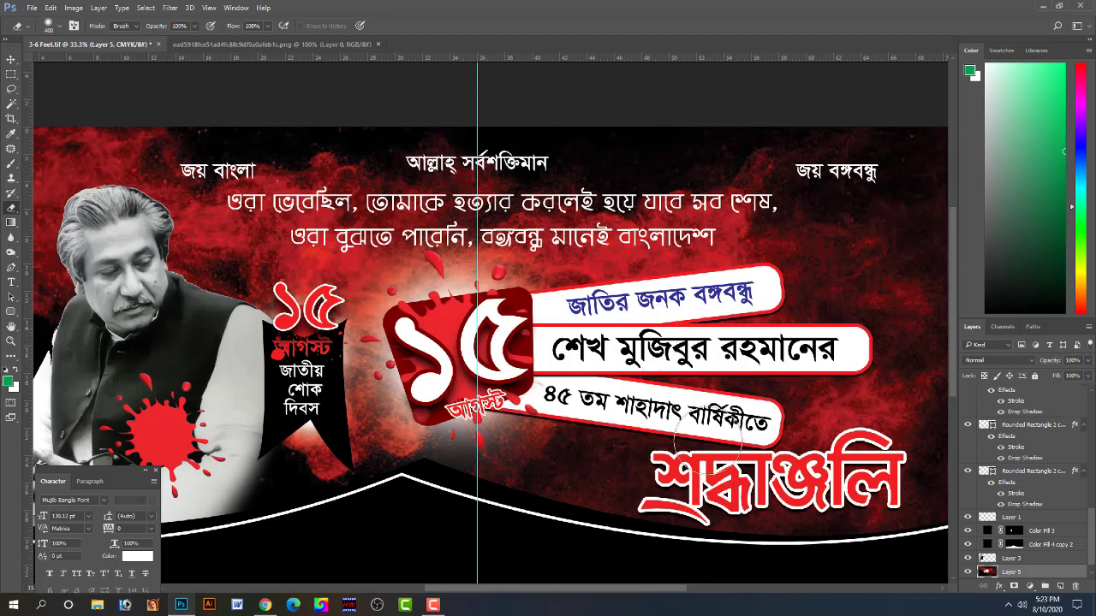
# - Select the empty area around the portrait with the Magic Wand, feather the selection to soften the cutout edge, and deselect
pyautogui.click(11, 60)
pyautogui.scroll(-2, 116, 84)
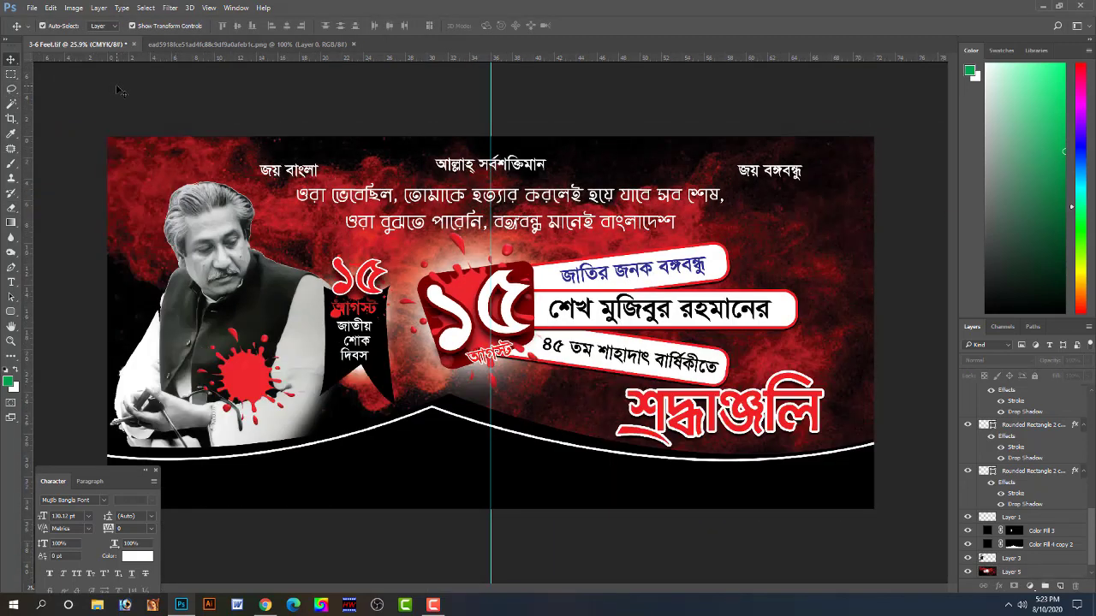
pyautogui.press('Tab')
pyautogui.hotkey('ctrl', '0')
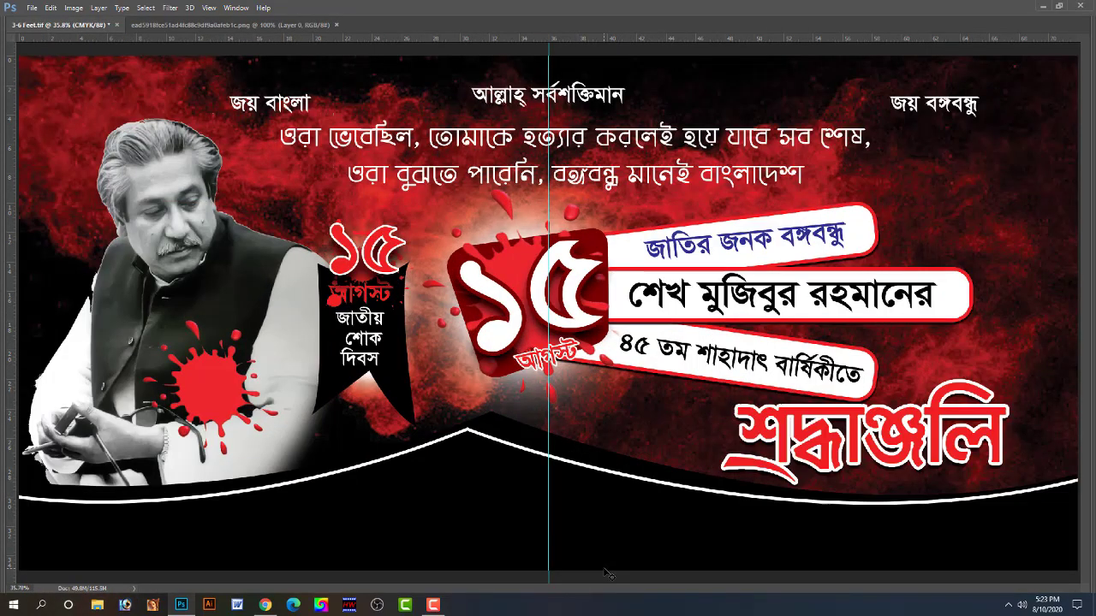
pyautogui.click(197, 318)
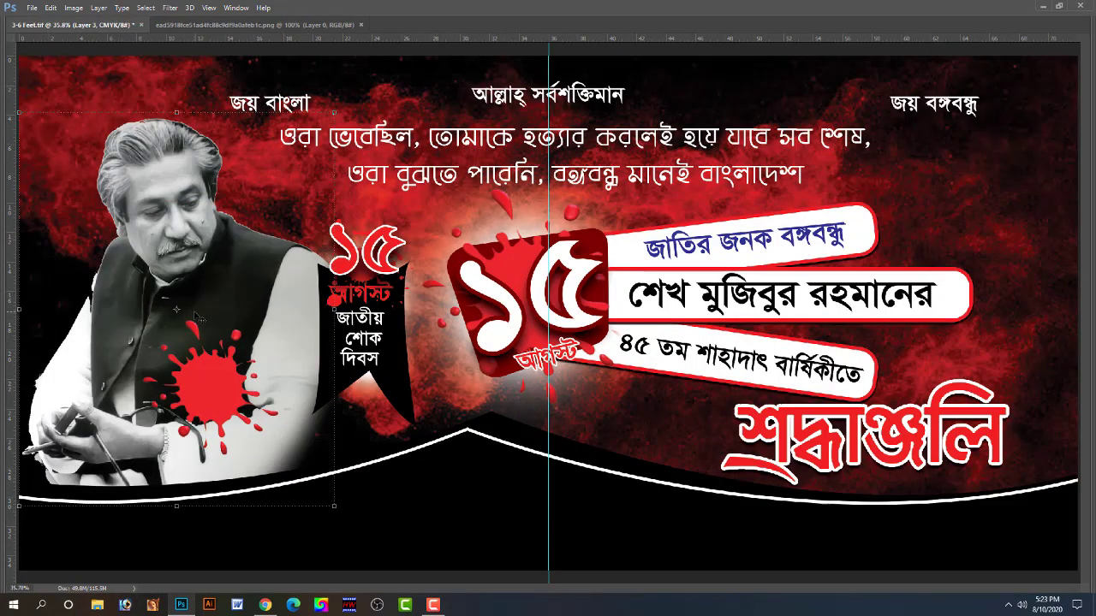
pyautogui.press('Tab')
pyautogui.press('w')
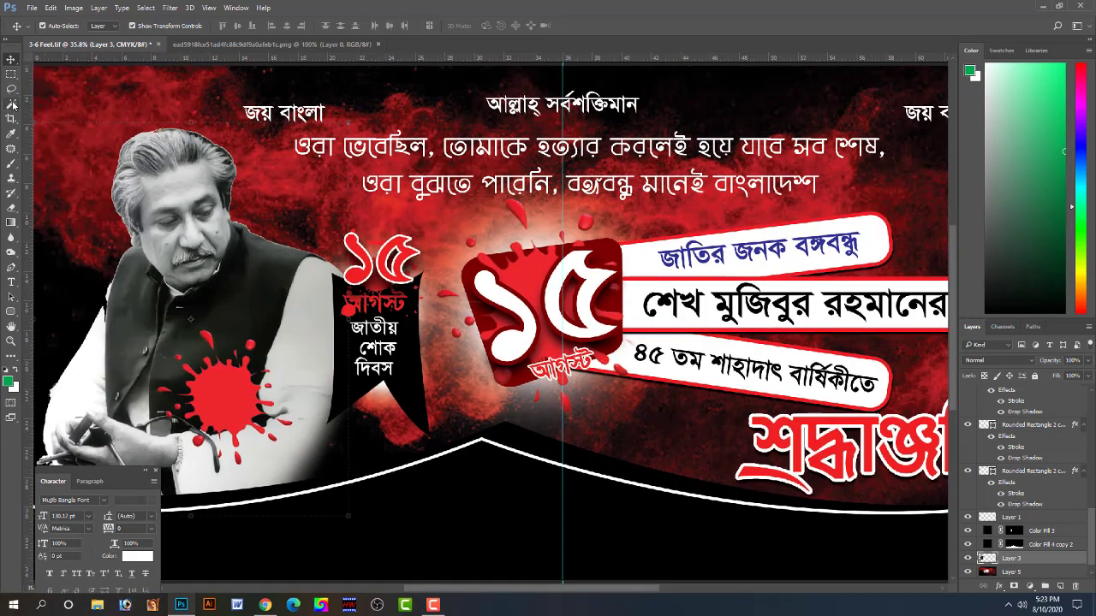
pyautogui.click(250, 203)
pyautogui.rightClick(251, 201)
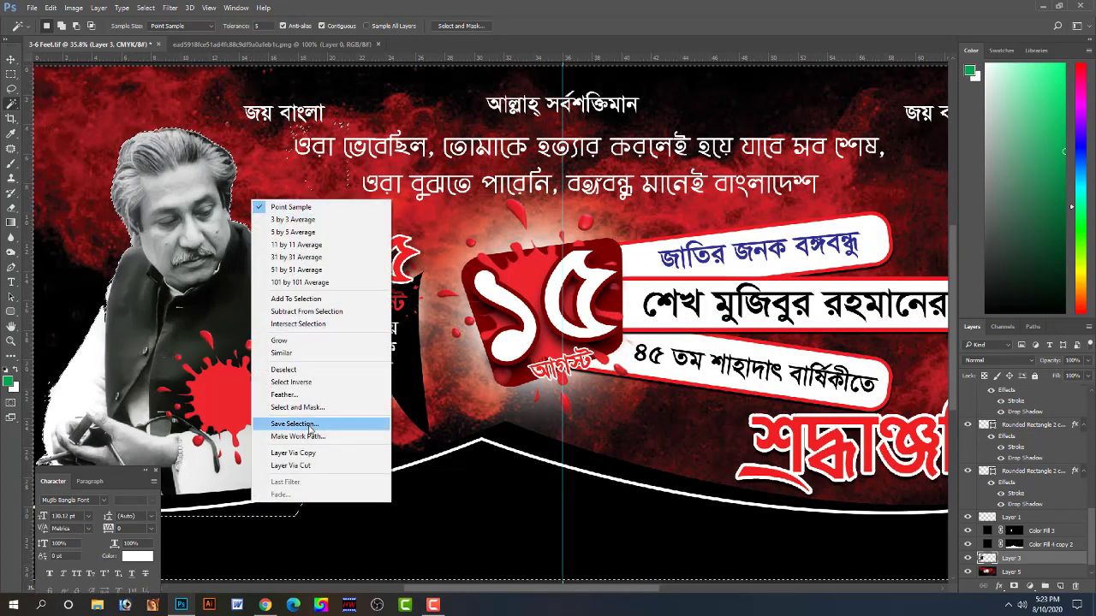
pyautogui.click(303, 402)
pyautogui.press('Return')
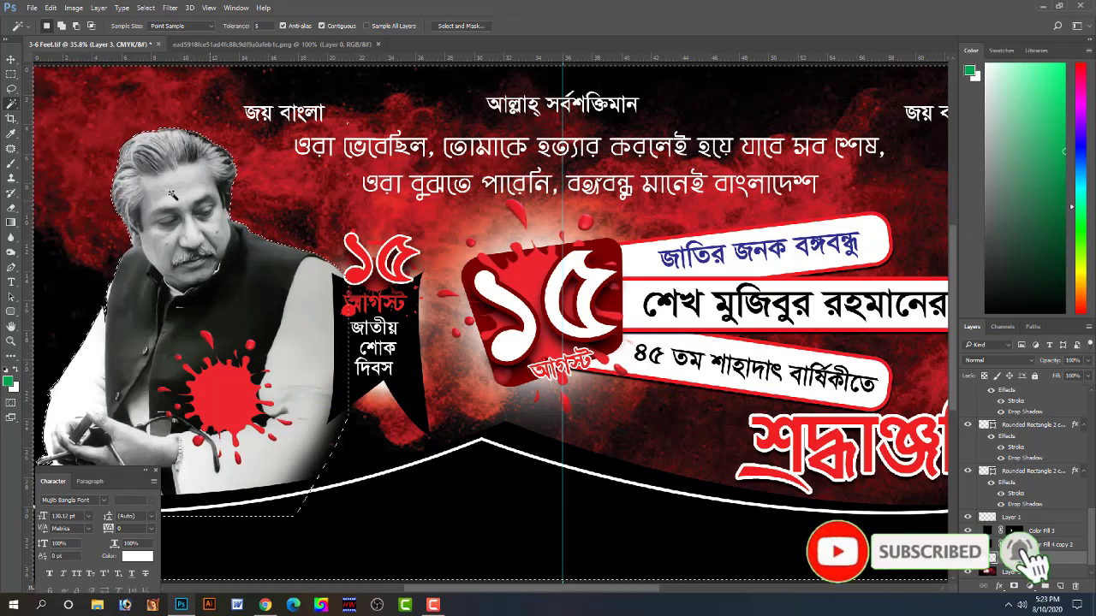
pyautogui.click(11, 75)
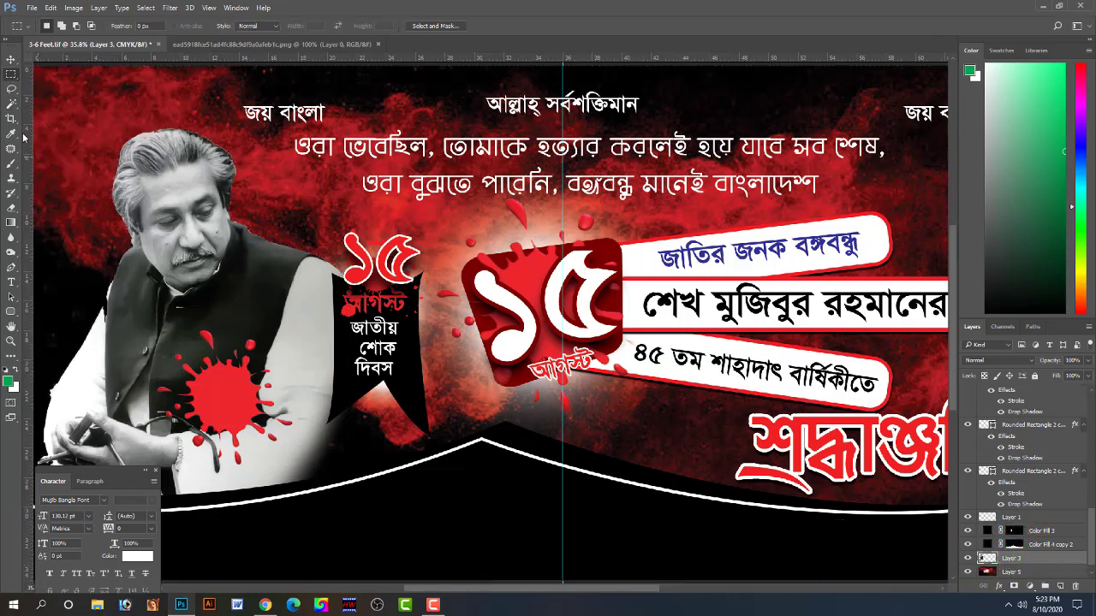
# - Duplicate the two-line white quote into the black area below the curve and bring the copy in front of all layers
pyautogui.click(11, 59)
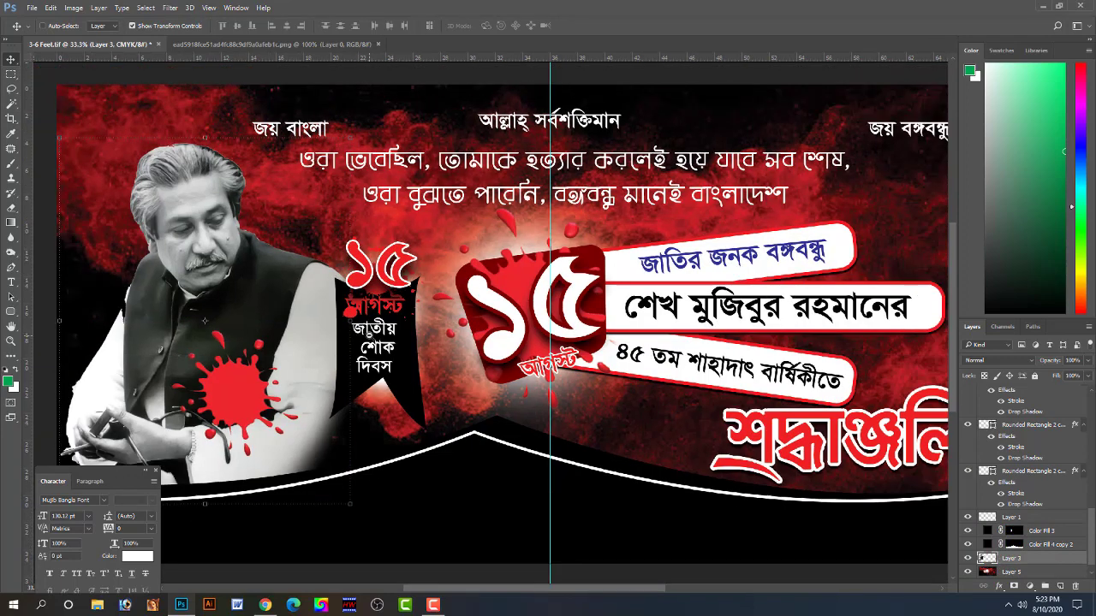
pyautogui.hotkey('ctrl', '-')
pyautogui.click(41, 361)
pyautogui.hotkey('alt', 'space')
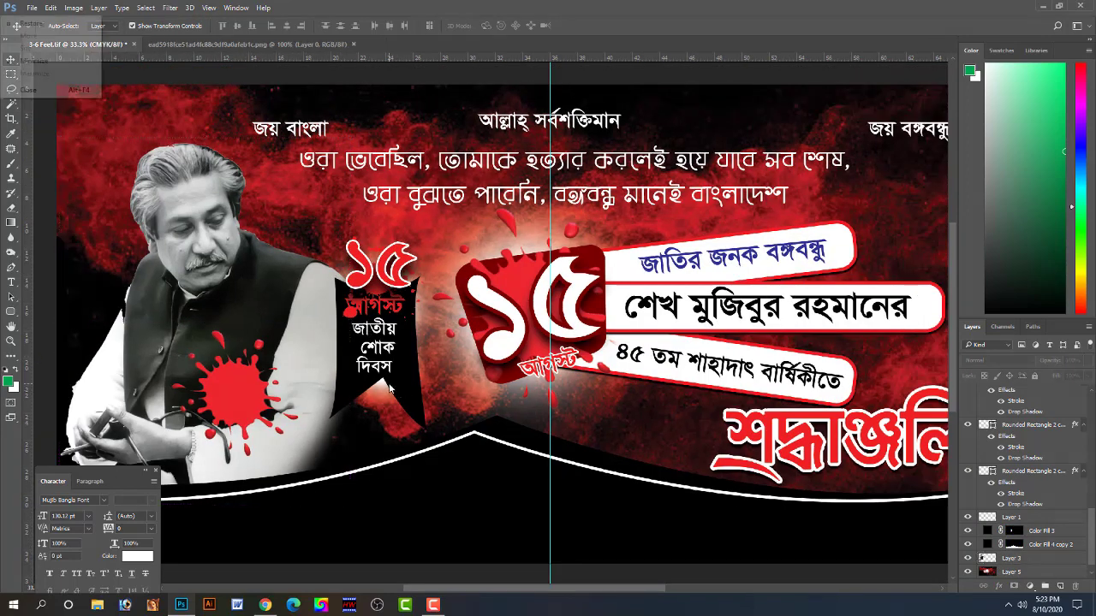
pyautogui.hotkey('ctrl', 'alt', 'space')
pyautogui.scroll(-1, 458, 371)
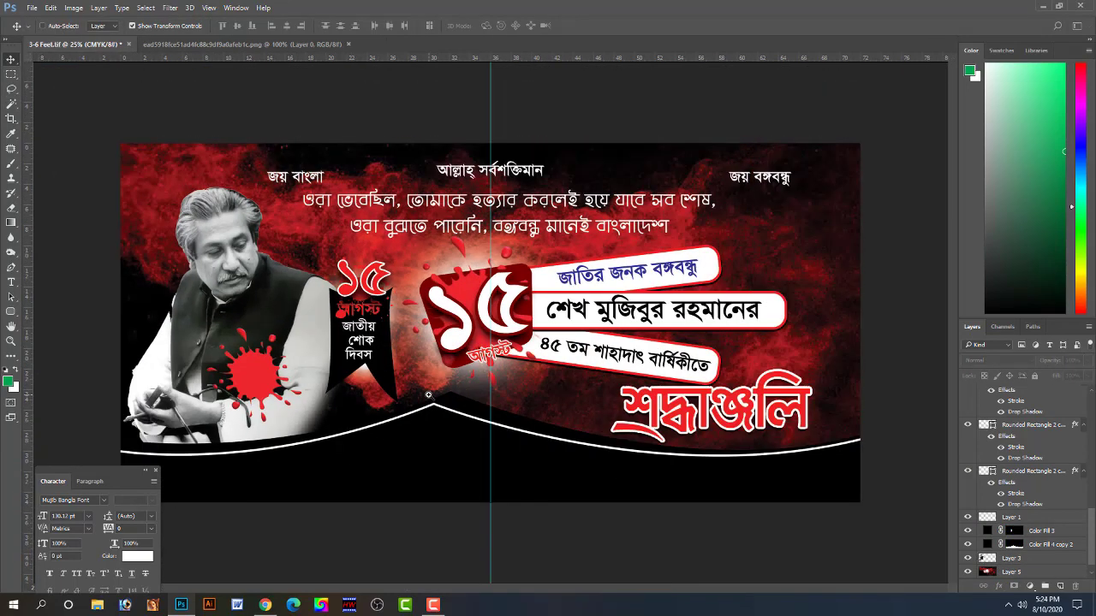
pyautogui.scroll(1, 424, 394)
pyautogui.scroll(-1, 428, 395)
pyautogui.moveTo(512, 206); pyautogui.dragTo(505, 473)
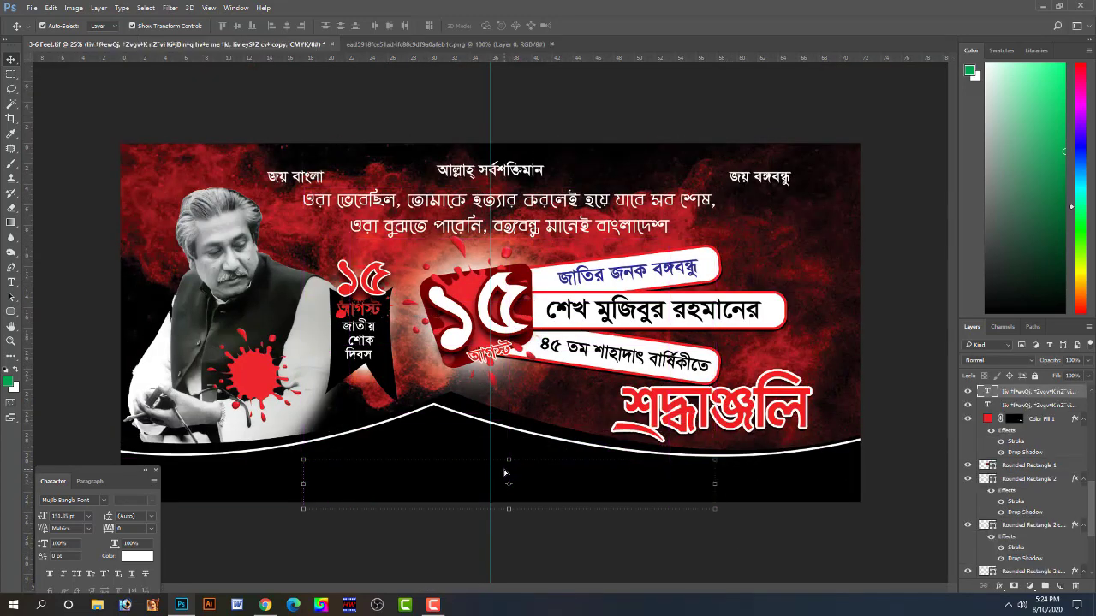
pyautogui.click(11, 281)
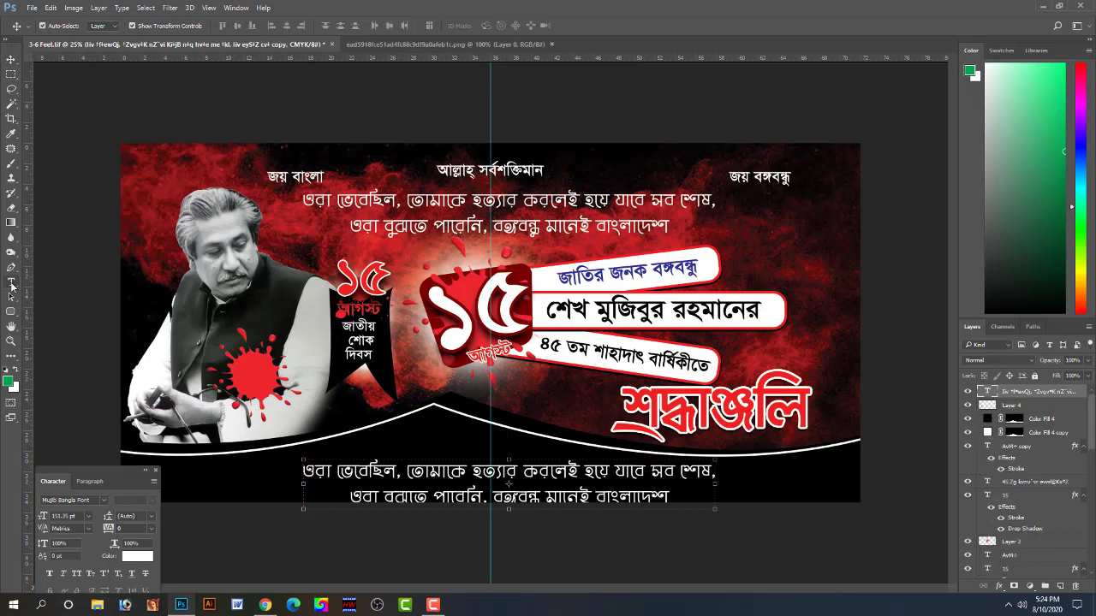
# - Change the font of the copied two-line quote below the curve to SutonnyMJ Bold
pyautogui.click(362, 478)
pyautogui.hotkey('ctrl', 'a')
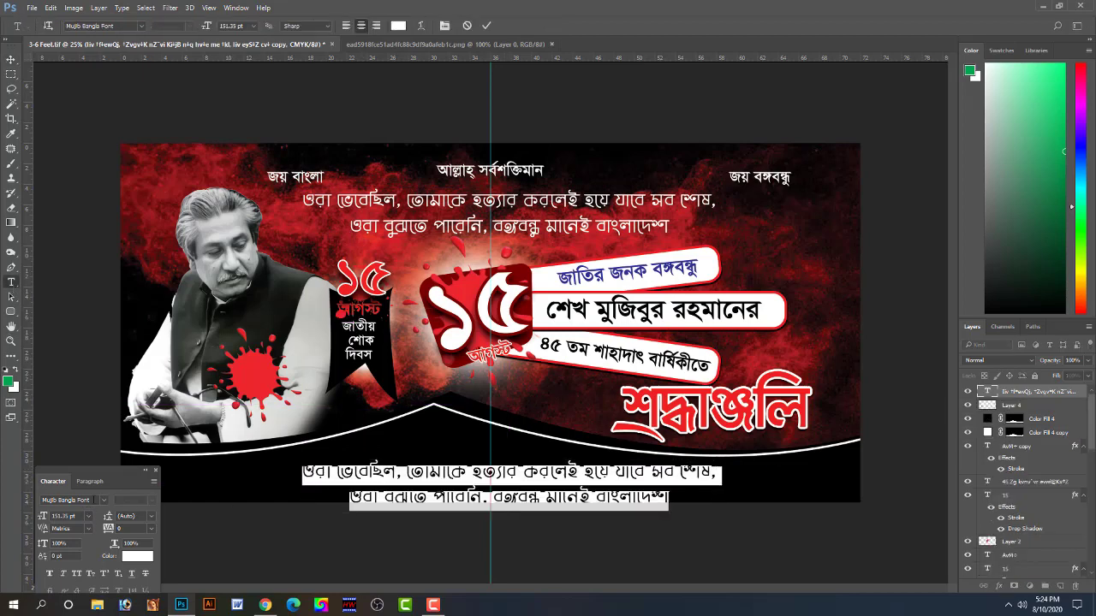
pyautogui.click(94, 500)
pyautogui.write('suto')
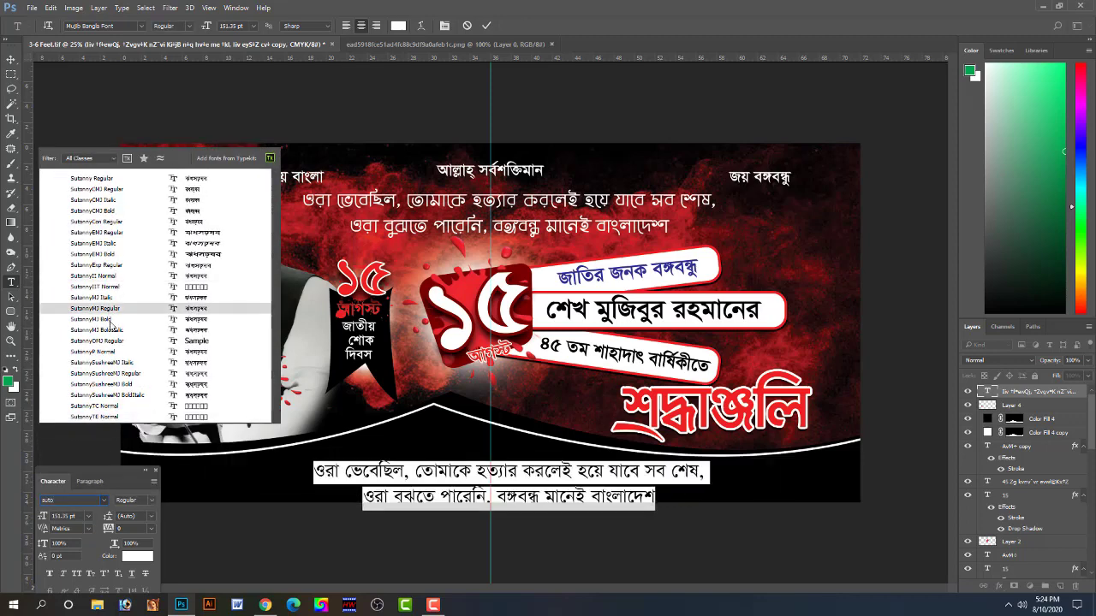
pyautogui.click(106, 320)
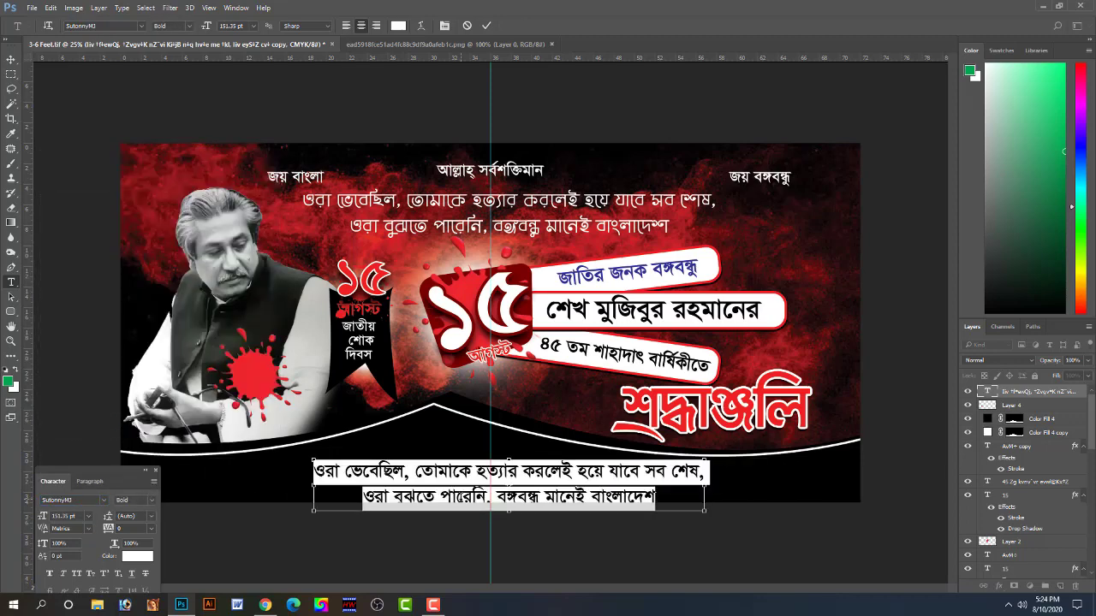
# - Replace the copied quote's text with "সৌজন্যে ঃ" and commit it
pyautogui.press('BackSpace')
pyautogui.write('সৌজন')
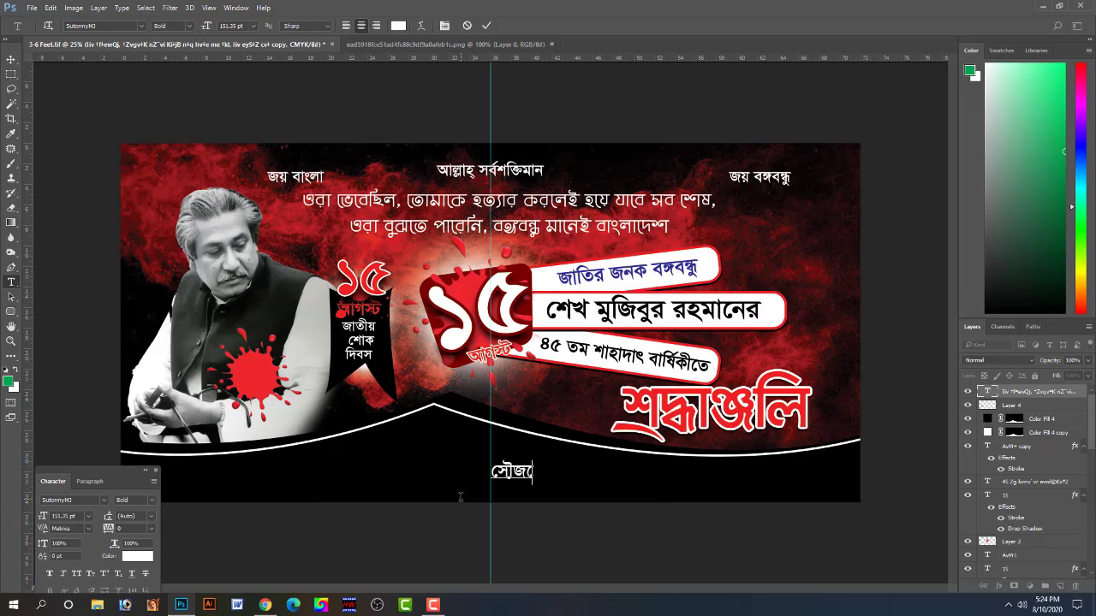
pyautogui.write('্যেঃ')
pyautogui.press('BackSpace')
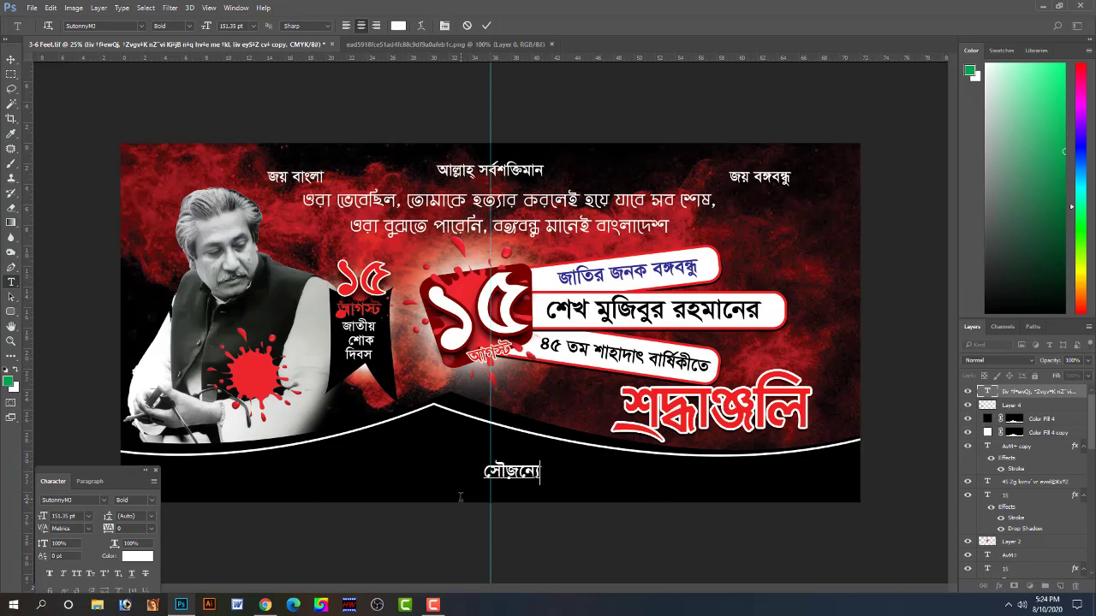
pyautogui.write('ঃ')
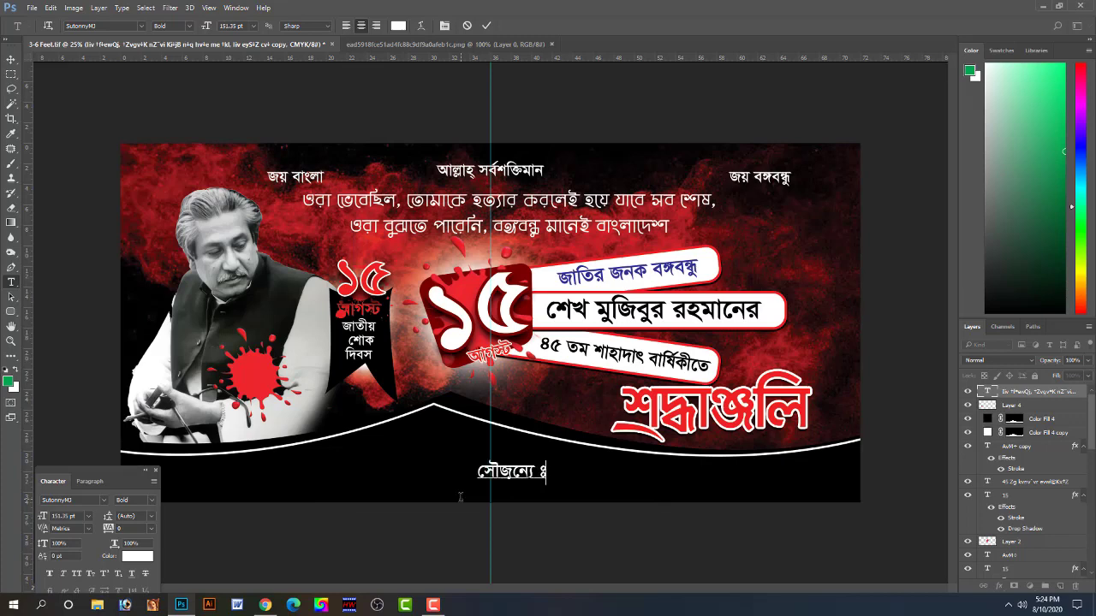
pyautogui.hotkey('ctrl', 'Return')
# - Move the "সৌজন্যে ঃ" label up beneath the white curve's peak and scale it down to about 130 pt
pyautogui.click(11, 60)
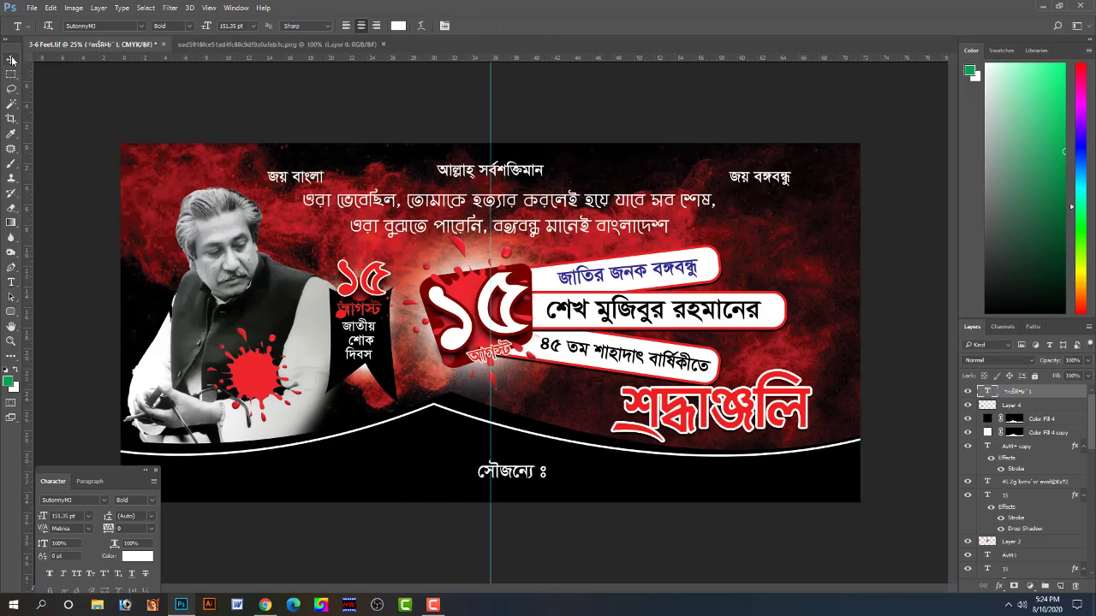
pyautogui.moveTo(544, 476); pyautogui.dragTo(459, 433)
pyautogui.hotkey('ctrl', 't')
pyautogui.press('Return')
pyautogui.hotkey('ctrl', 't')
pyautogui.press('Return')
pyautogui.click(551, 519)
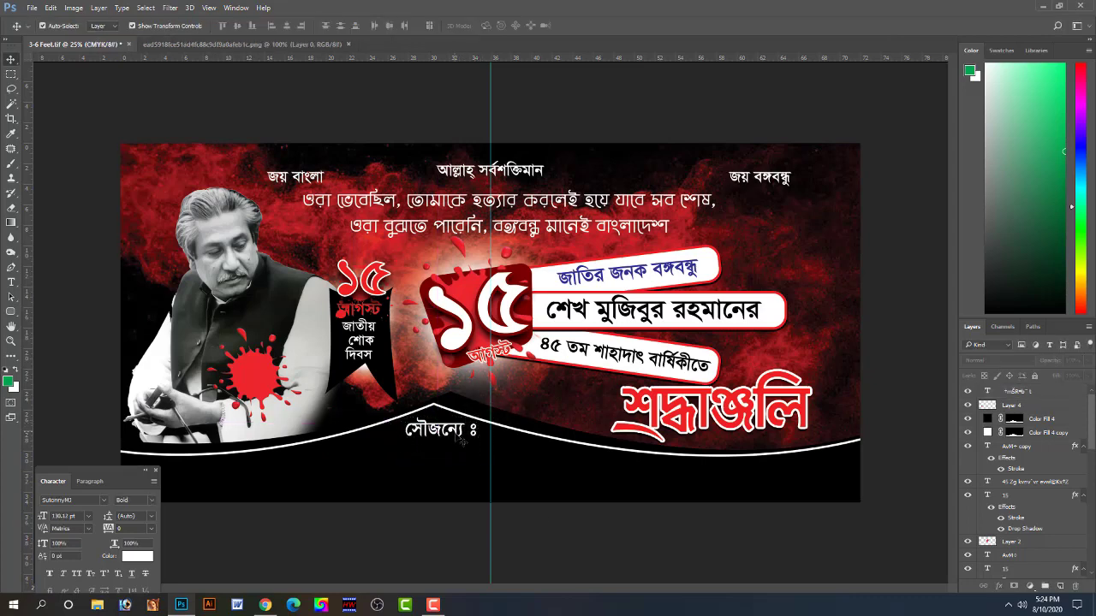
# - Nudge the "সৌজন্যে ঃ" label left to centre it beneath the peak of the white curve, and deselect it
pyautogui.click(453, 438)
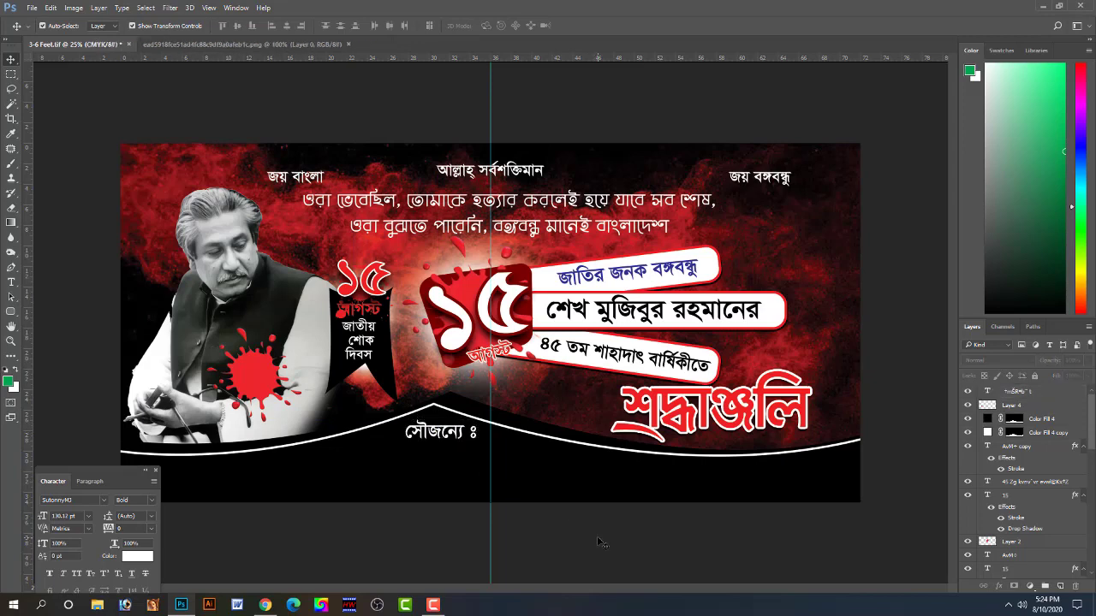
pyautogui.press('Tab')
pyautogui.hotkey('ctrl', '0')
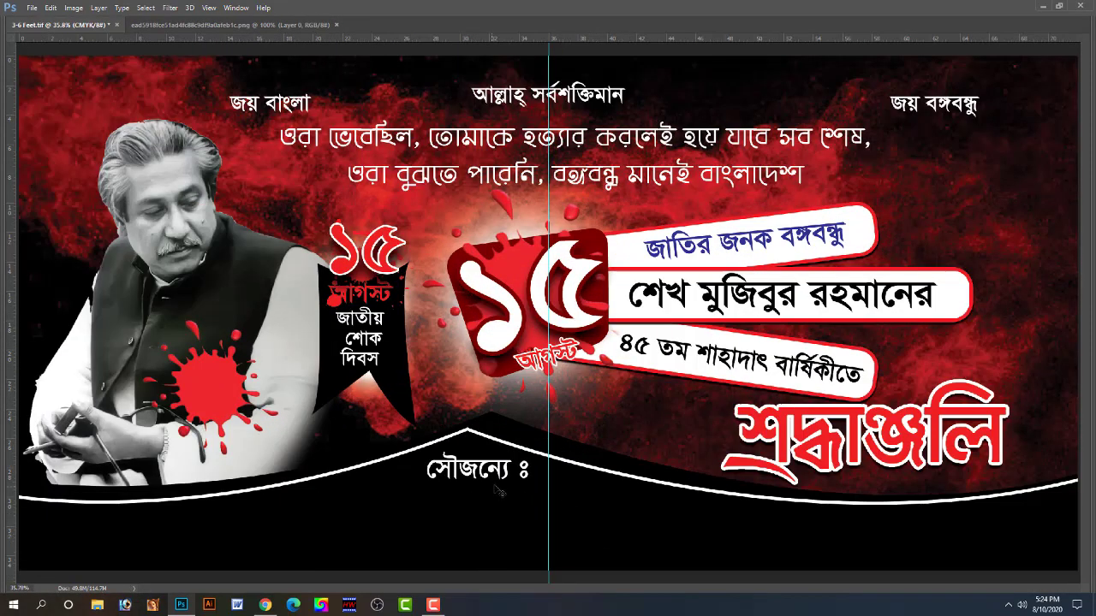
pyautogui.click(490, 472)
pyautogui.press('Left')
pyautogui.press('Left')
pyautogui.press('Left')
pyautogui.press('Left')
pyautogui.press('Left')
pyautogui.press('Left')
pyautogui.press('Left')
pyautogui.press('Left')
pyautogui.press('Left')
pyautogui.press('Left')
pyautogui.press('Left')
pyautogui.press('Left')
pyautogui.press('Left')
pyautogui.press('Left')
pyautogui.press('Left')
pyautogui.press('Left')
pyautogui.press('Left')
pyautogui.press('Left')
pyautogui.press('Left')
pyautogui.press('Left')
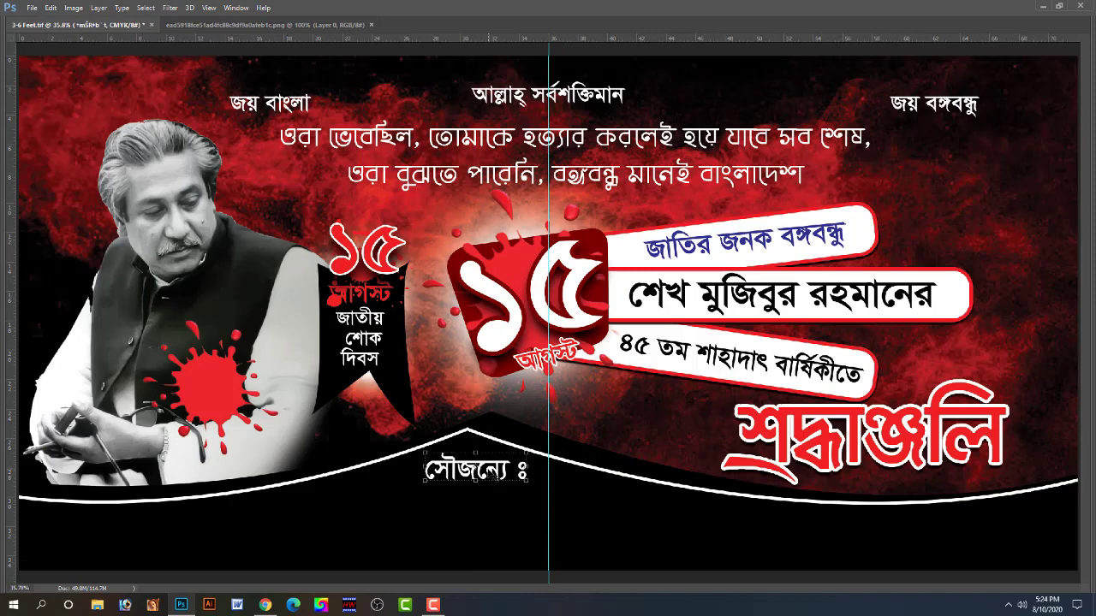
pyautogui.moveTo(491, 476); pyautogui.dragTo(486, 476)
pyautogui.hotkey('ctrl', '-')
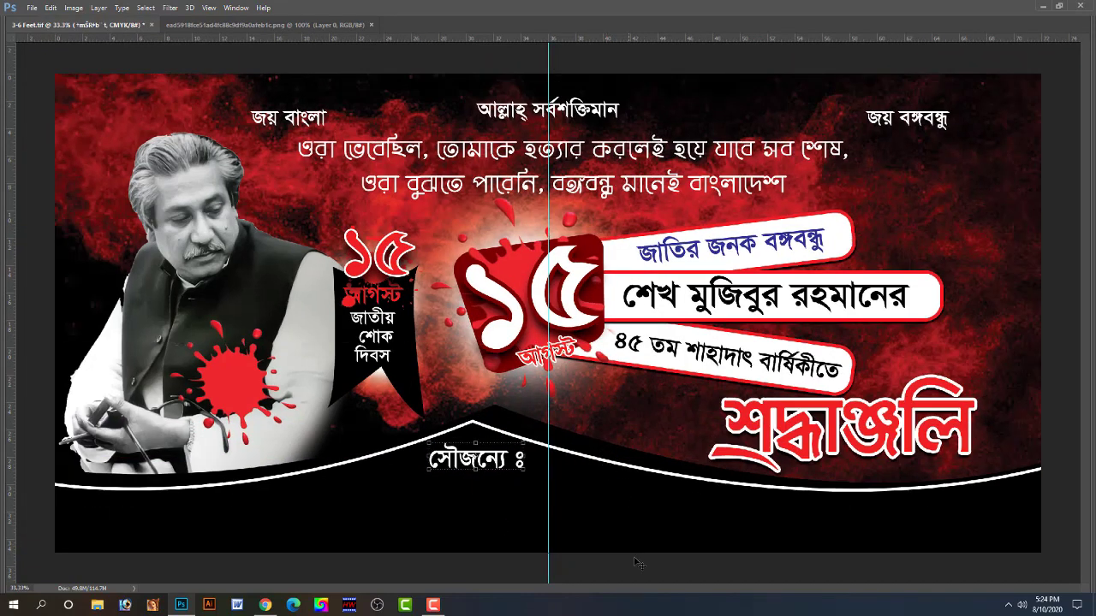
pyautogui.click(637, 574)
# - Give the rear black curve shape a drop shadow with angle -90°, size 117 px and opacity about 64%
pyautogui.click(601, 456)
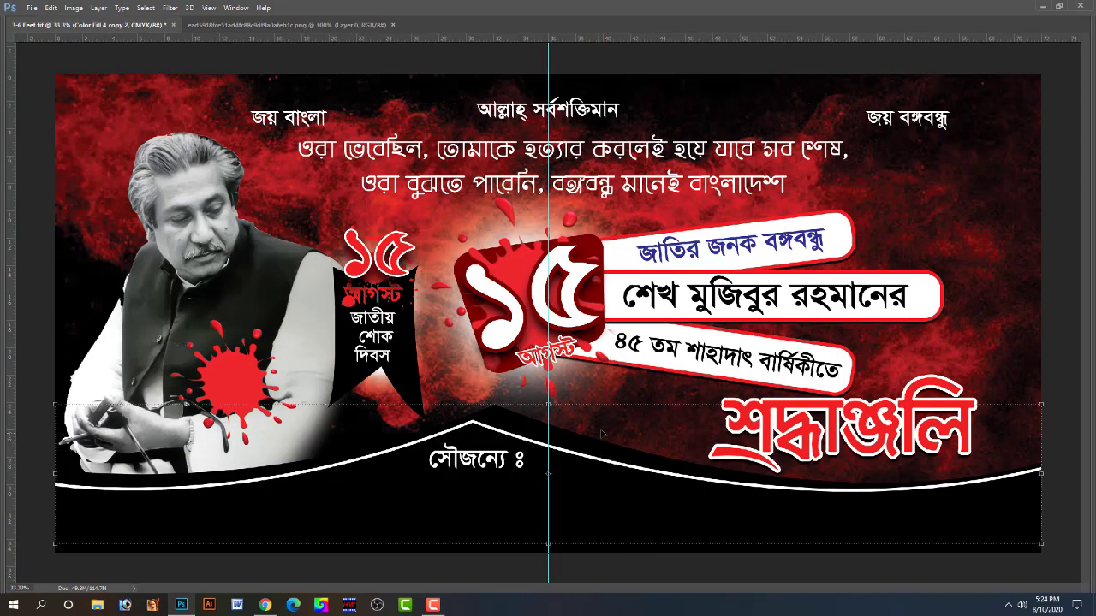
pyautogui.press('Tab')
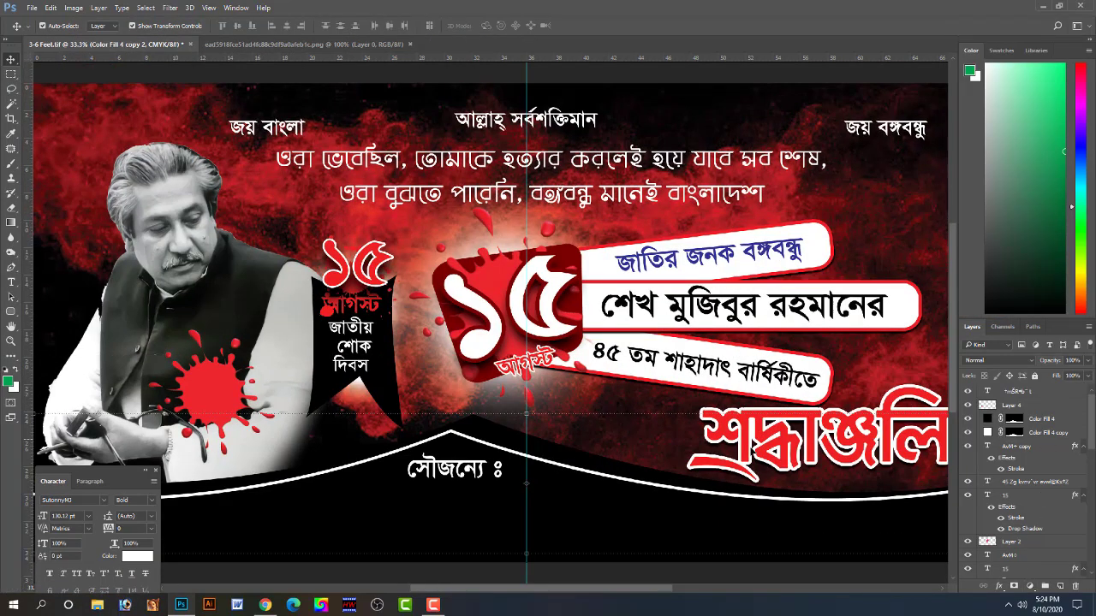
pyautogui.rightClick(511, 441)
pyautogui.click(548, 447)
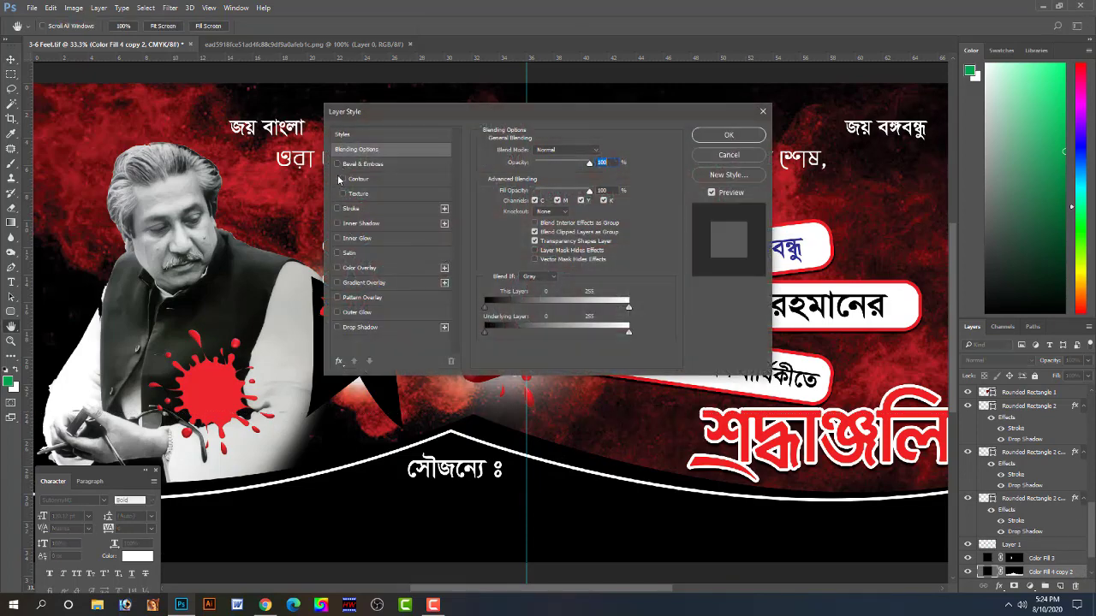
pyautogui.click(337, 328)
pyautogui.click(361, 327)
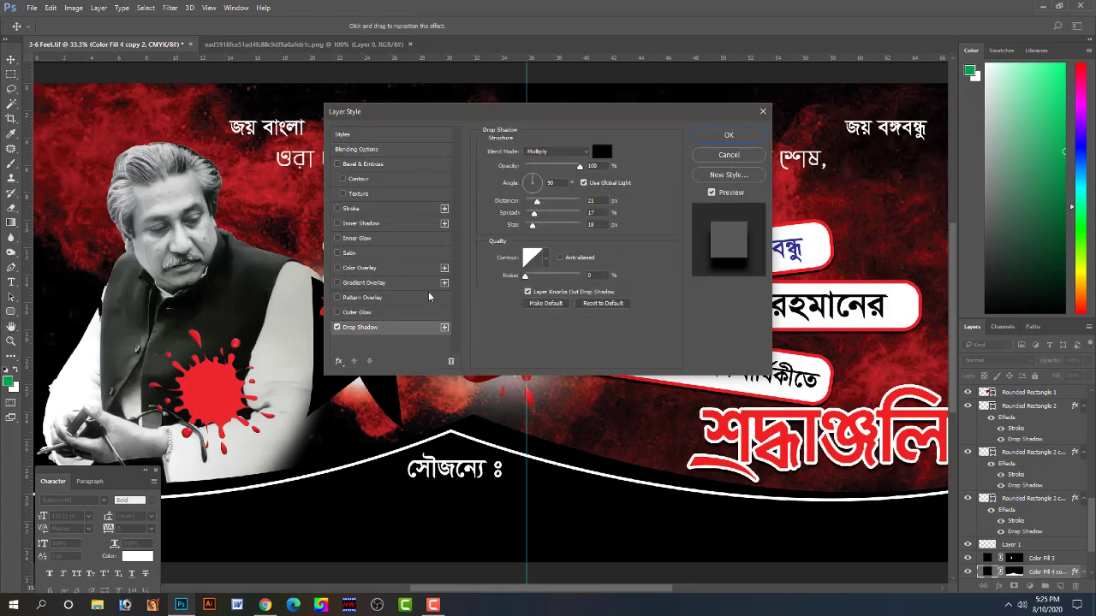
pyautogui.click(536, 197)
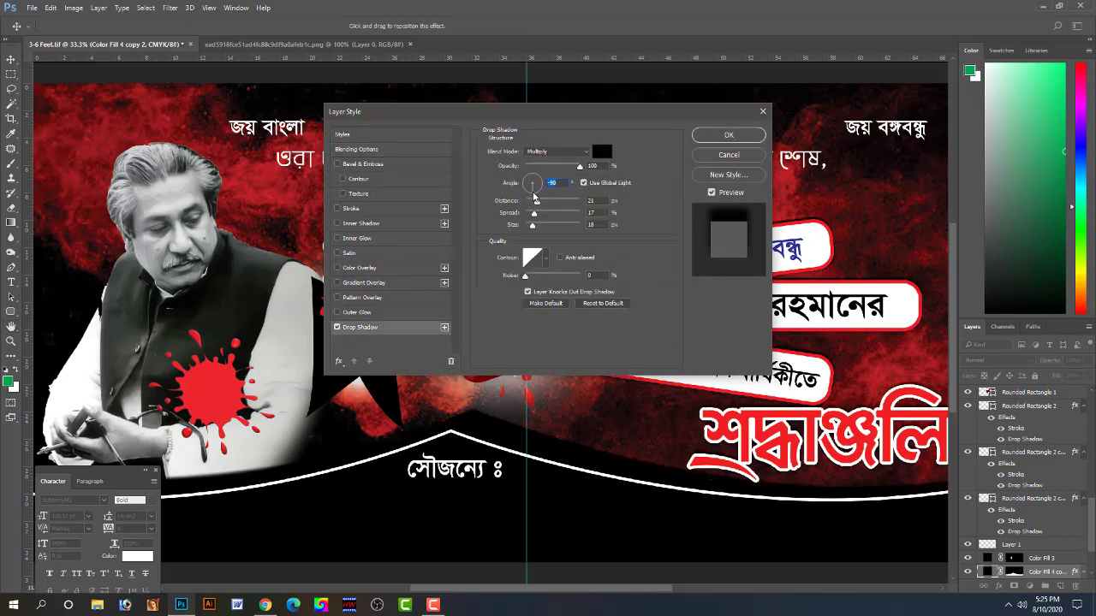
pyautogui.moveTo(532, 225); pyautogui.dragTo(553, 229)
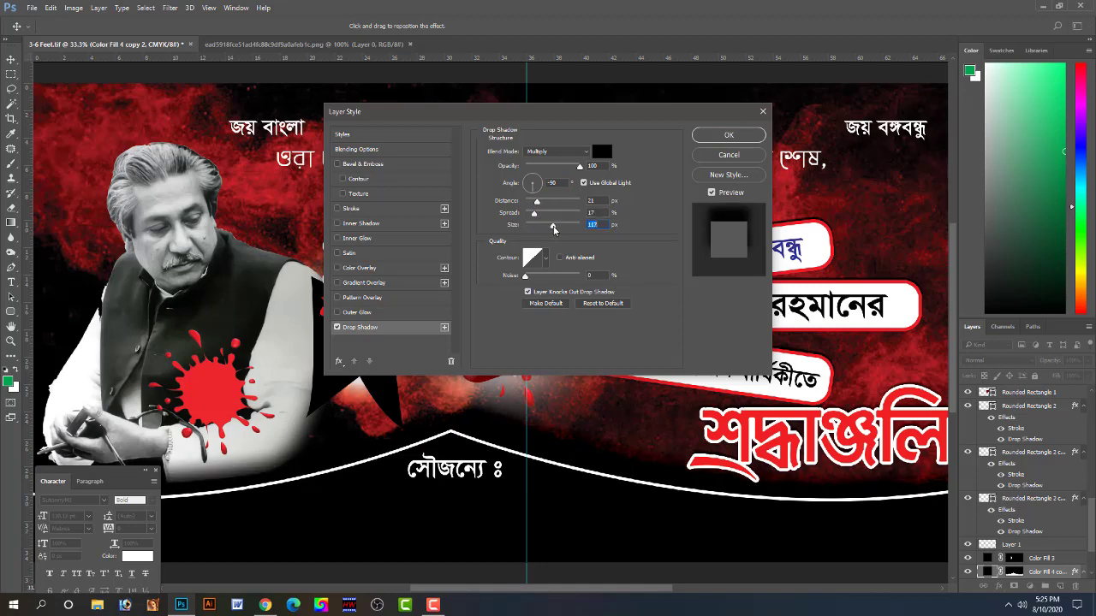
pyautogui.moveTo(579, 166); pyautogui.dragTo(561, 168)
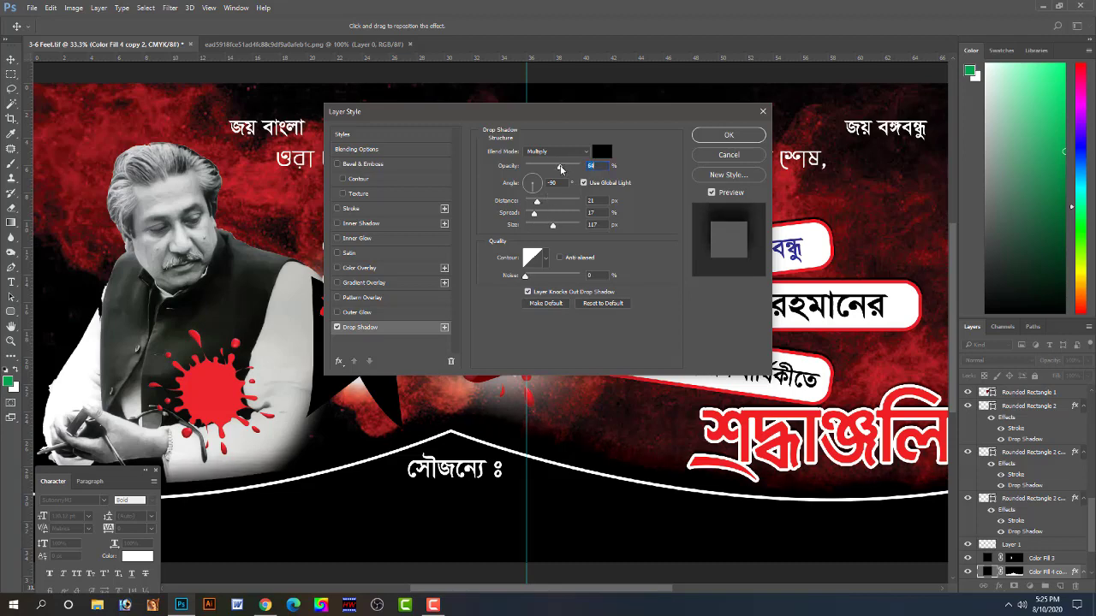
pyautogui.press('Return')
pyautogui.keyDown('alt'); pyautogui.click(637, 512); pyautogui.keyUp('alt')
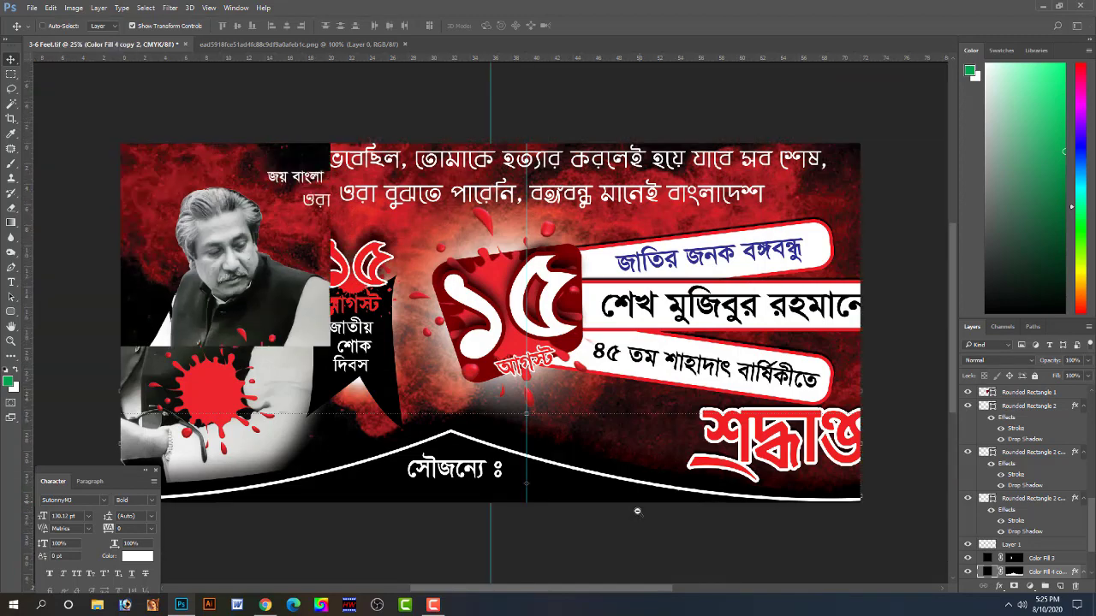
pyautogui.press('Tab')
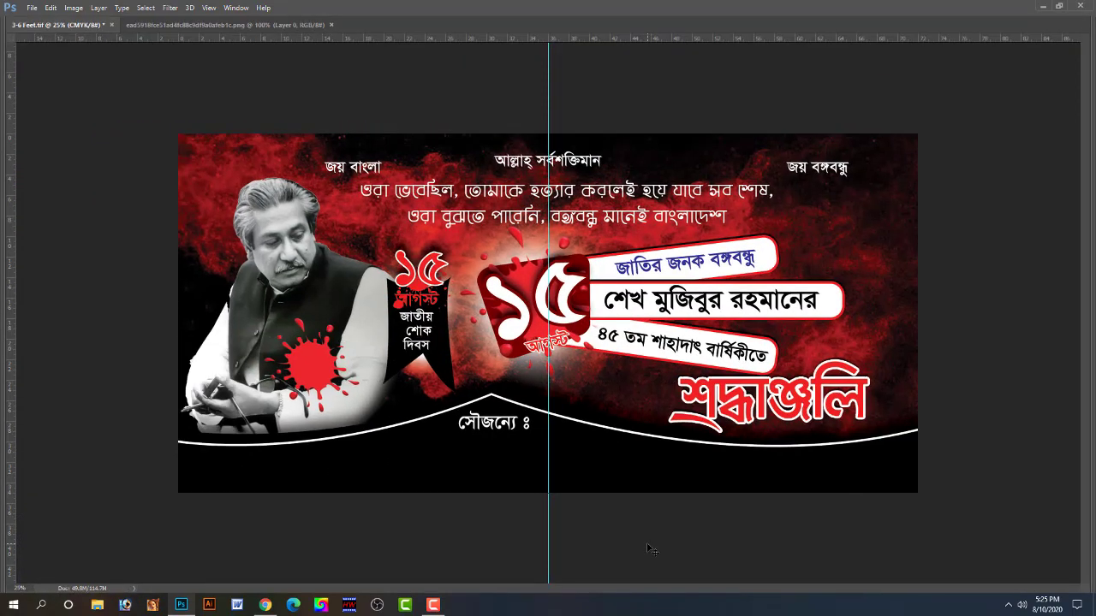
pyautogui.hotkey('ctrl', '0')
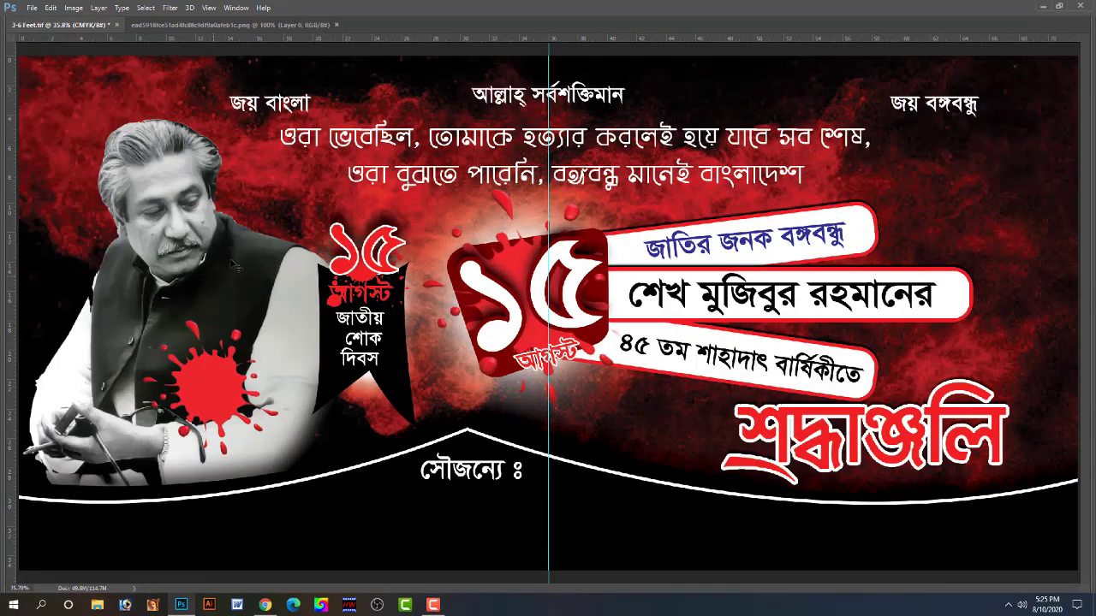
pyautogui.hotkey('ctrl', '-')
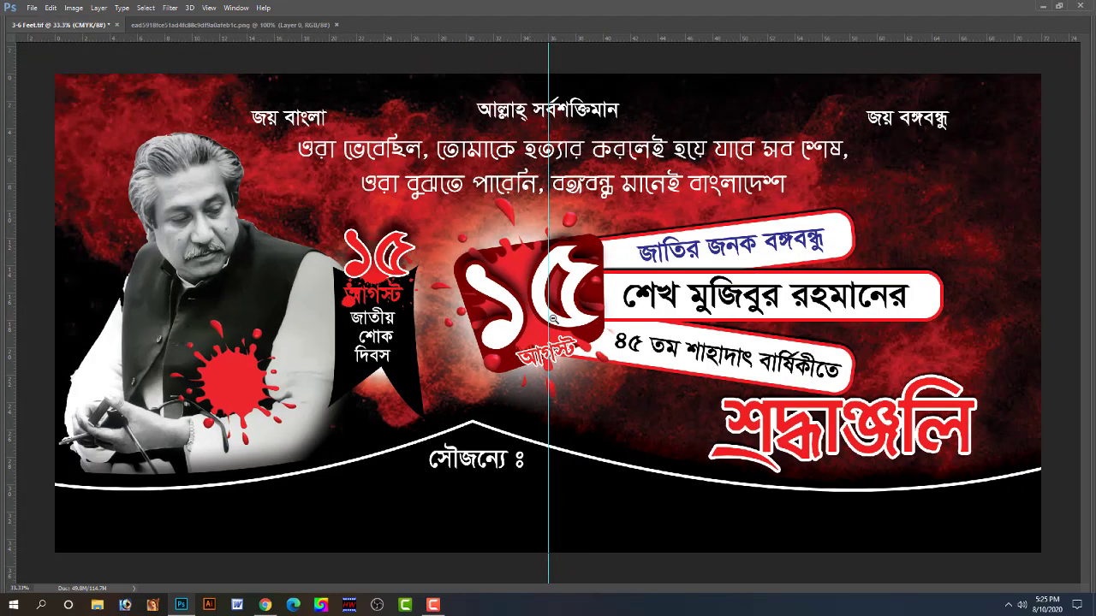
# - Add a black (000000) outside stroke to the two-line white quote at the banner's top and make it thicker
pyautogui.press('Tab')
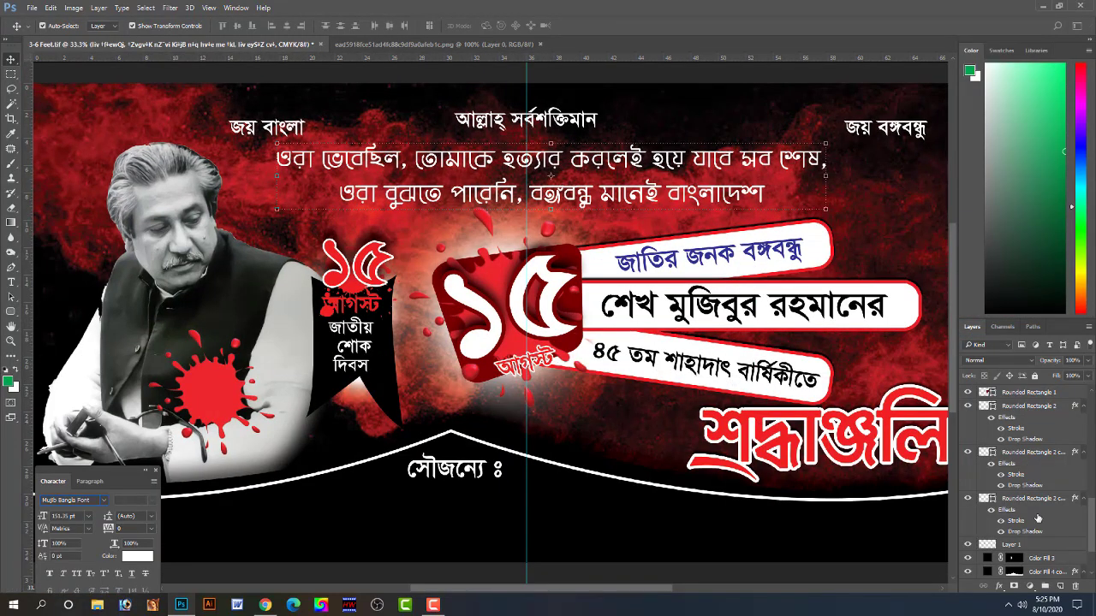
pyautogui.rightClick(703, 157)
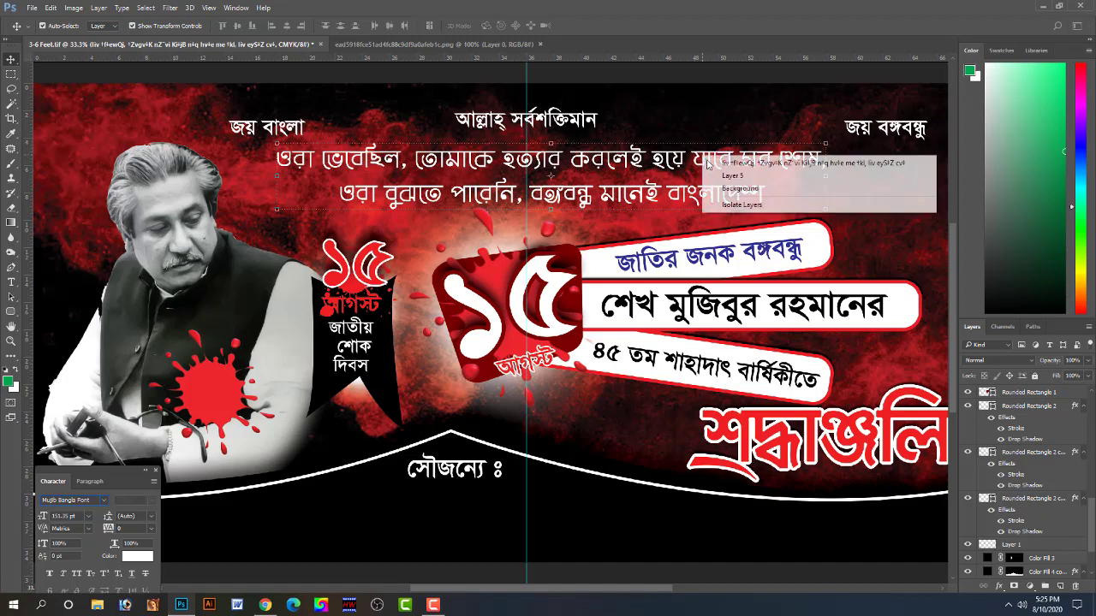
pyautogui.click(743, 162)
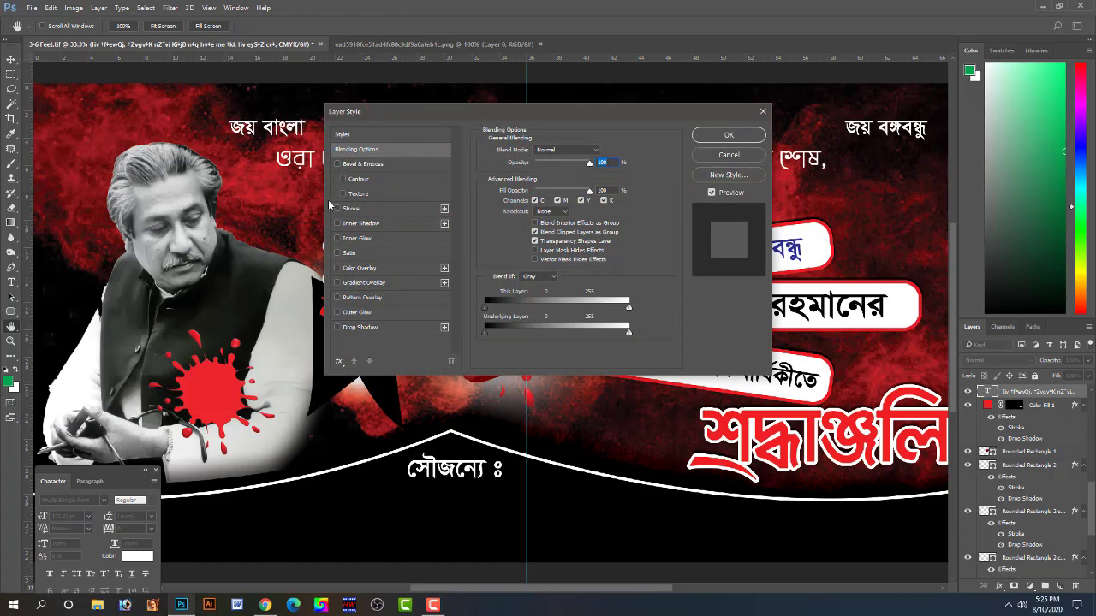
pyautogui.click(337, 208)
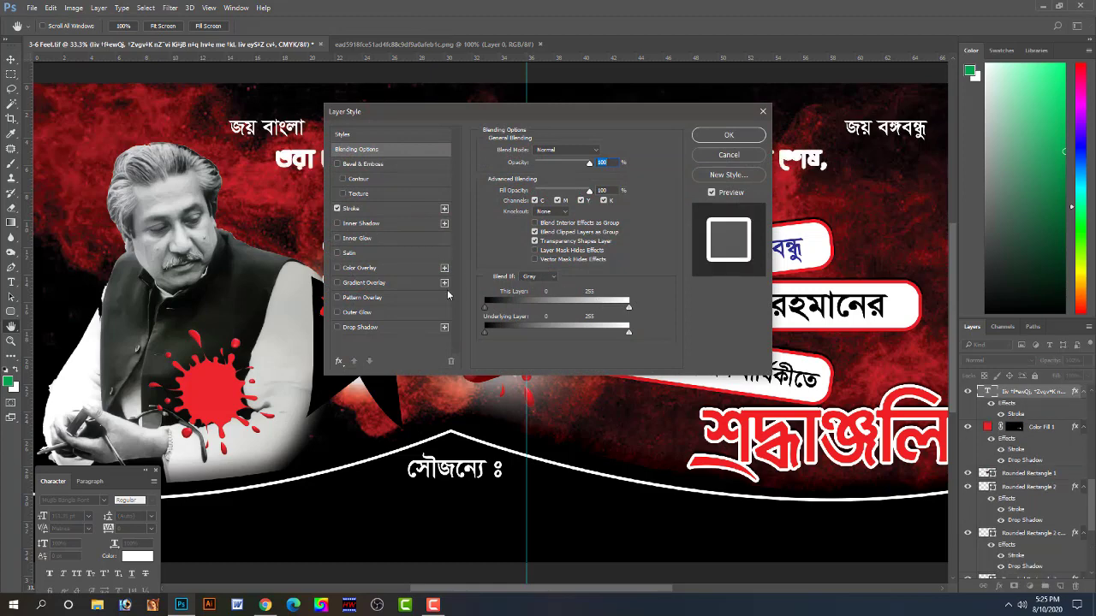
pyautogui.click(382, 208)
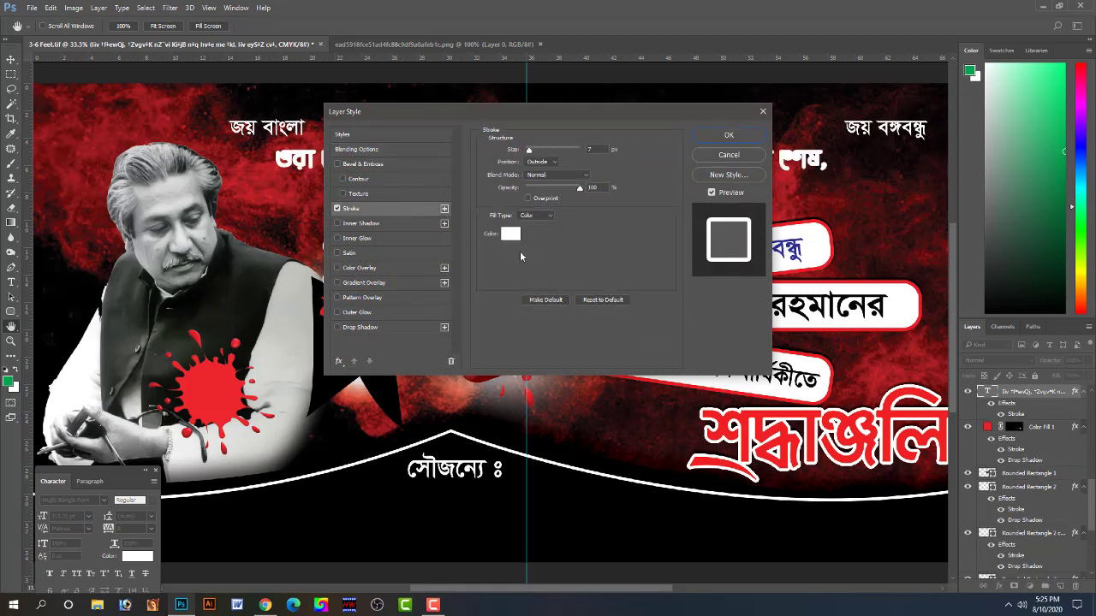
pyautogui.click(511, 234)
pyautogui.click(895, 226)
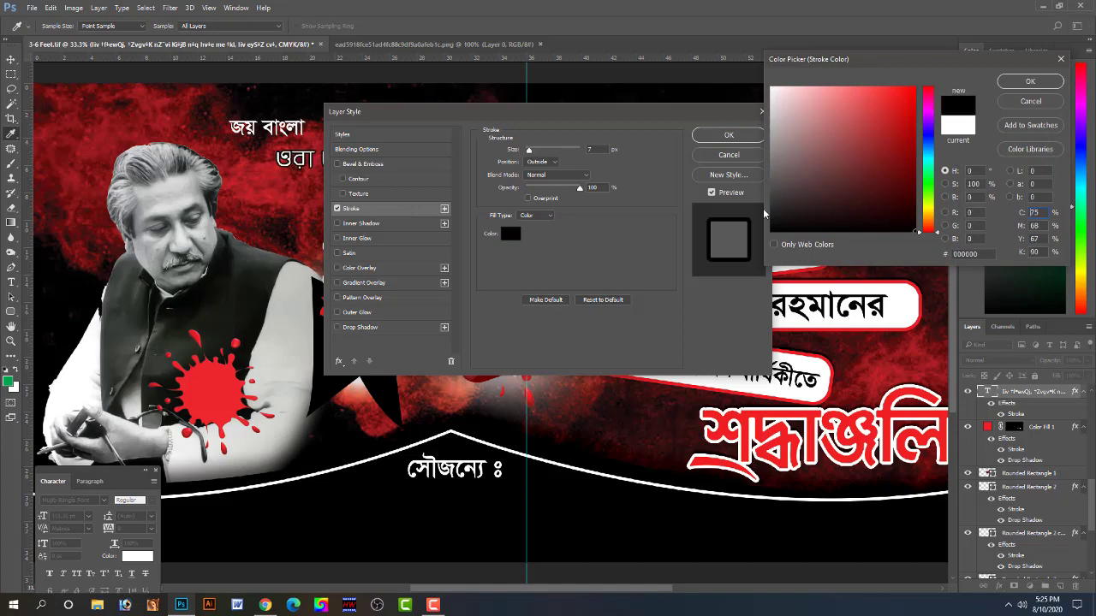
pyautogui.press('Return')
pyautogui.moveTo(517, 111)
pyautogui.mouseDown()
pyautogui.moveTo(645, 269)
pyautogui.moveTo(658, 266)
pyautogui.mouseUp()
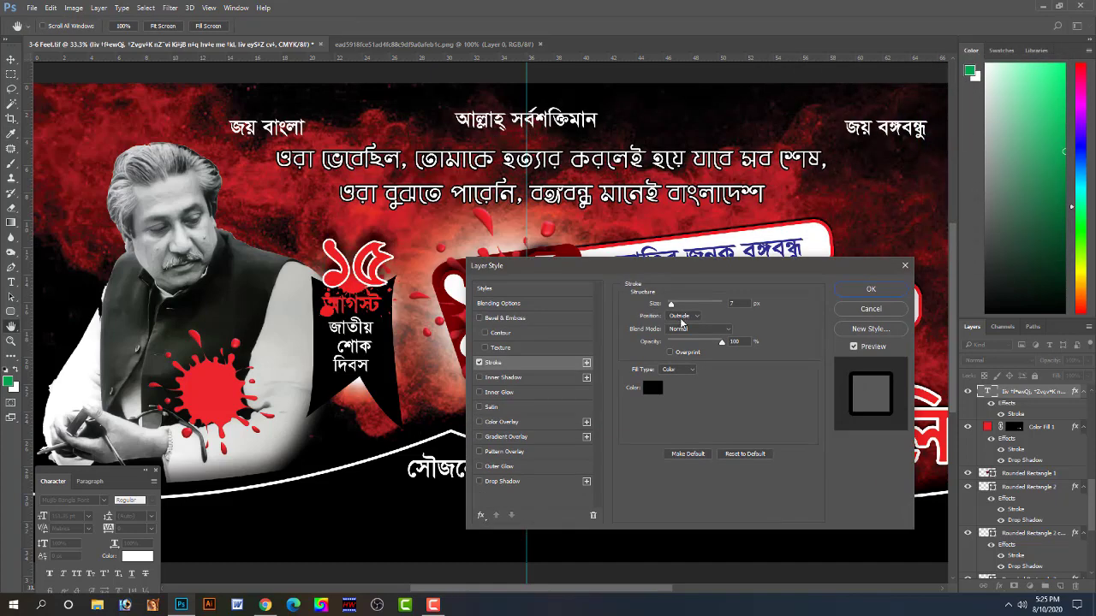
pyautogui.moveTo(672, 307); pyautogui.dragTo(675, 306)
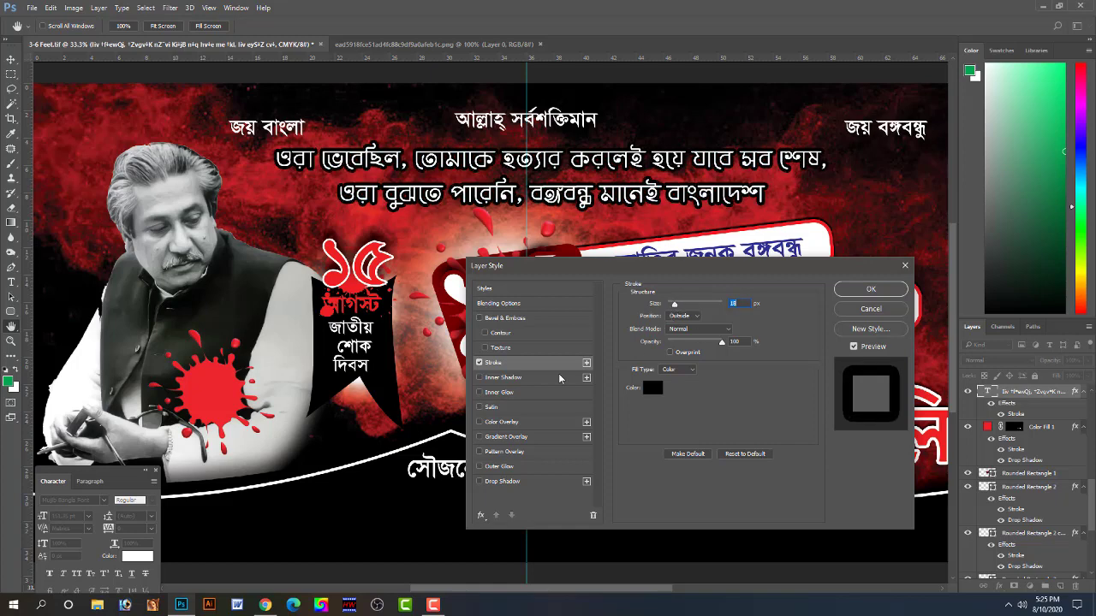
pyautogui.press('Return')
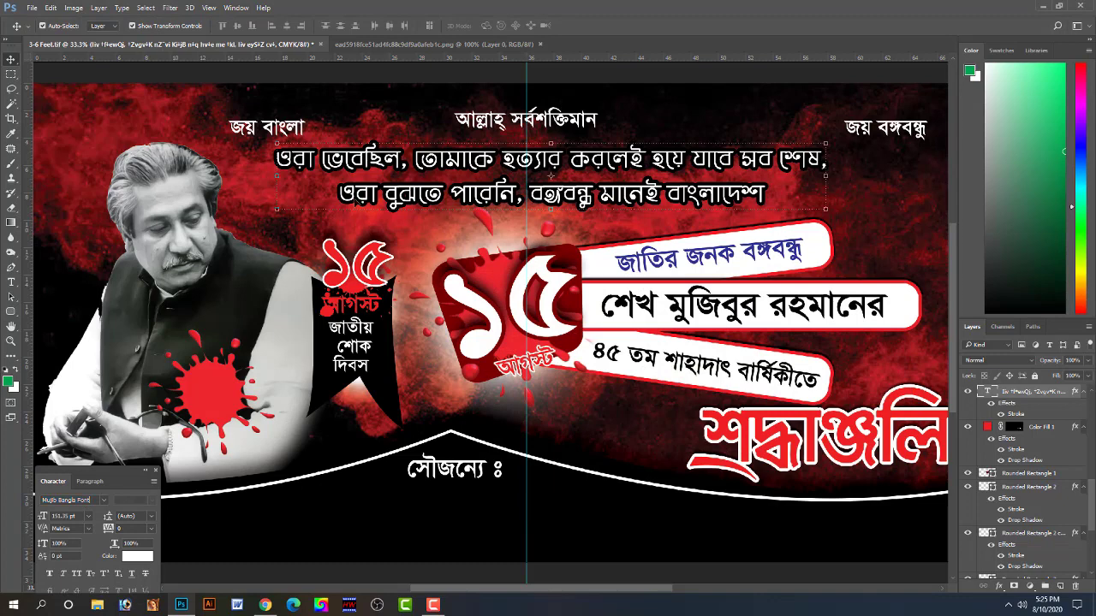
# - Try successive fonts on the two-line quote and settle on KongshoMJ Bold
pyautogui.click(87, 501)
pyautogui.press('Up')
pyautogui.press('Up')
pyautogui.press('Up')
pyautogui.press('Up')
pyautogui.press('Up')
pyautogui.press('Up')
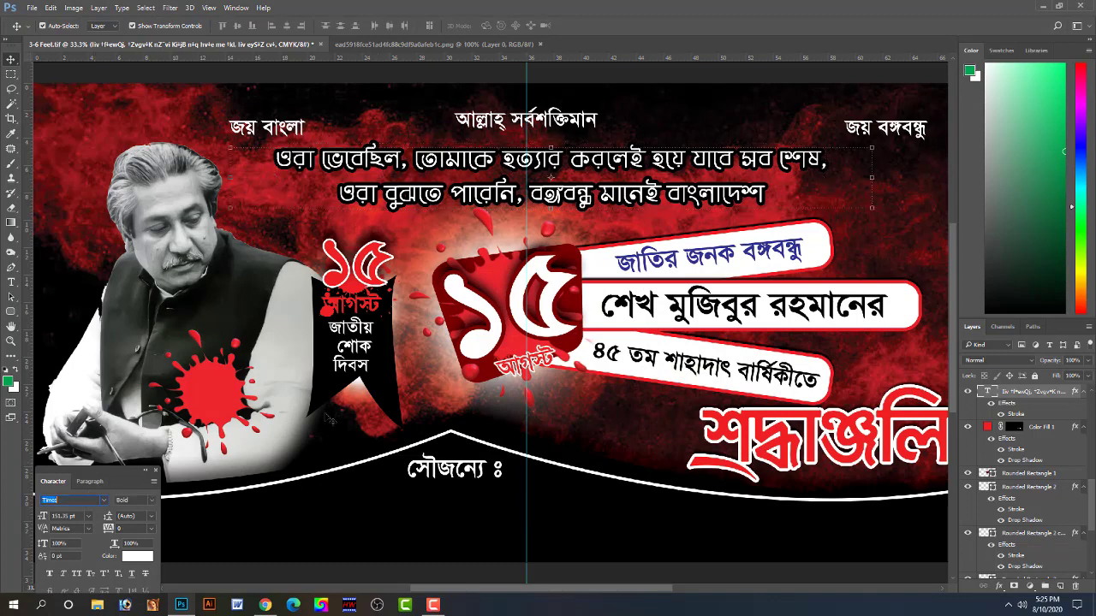
pyautogui.press('Up')
pyautogui.press('Up')
pyautogui.press('Up')
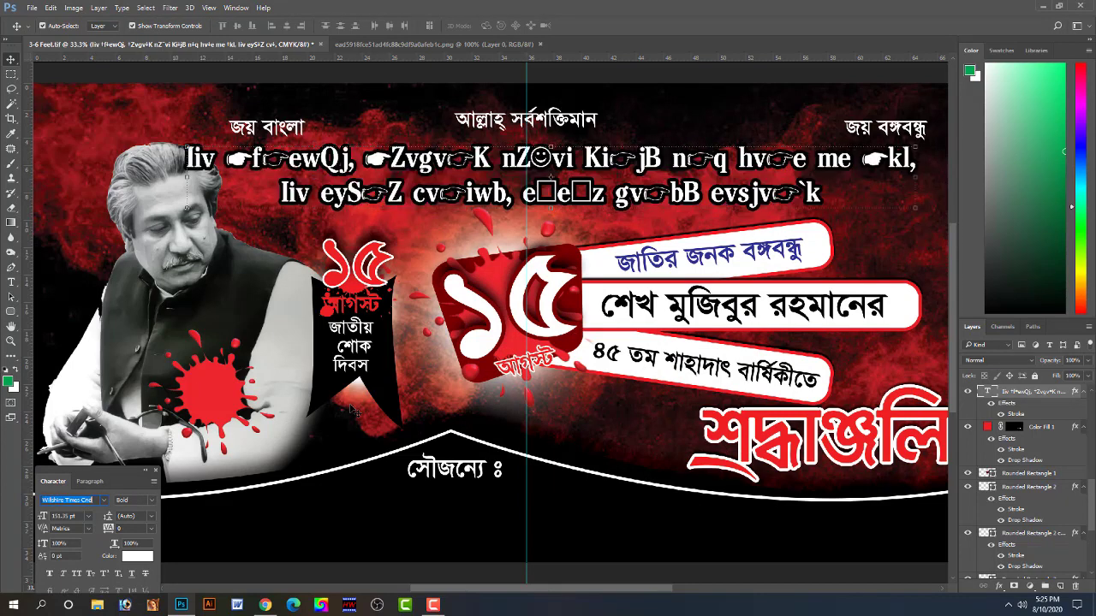
pyautogui.press('Up')
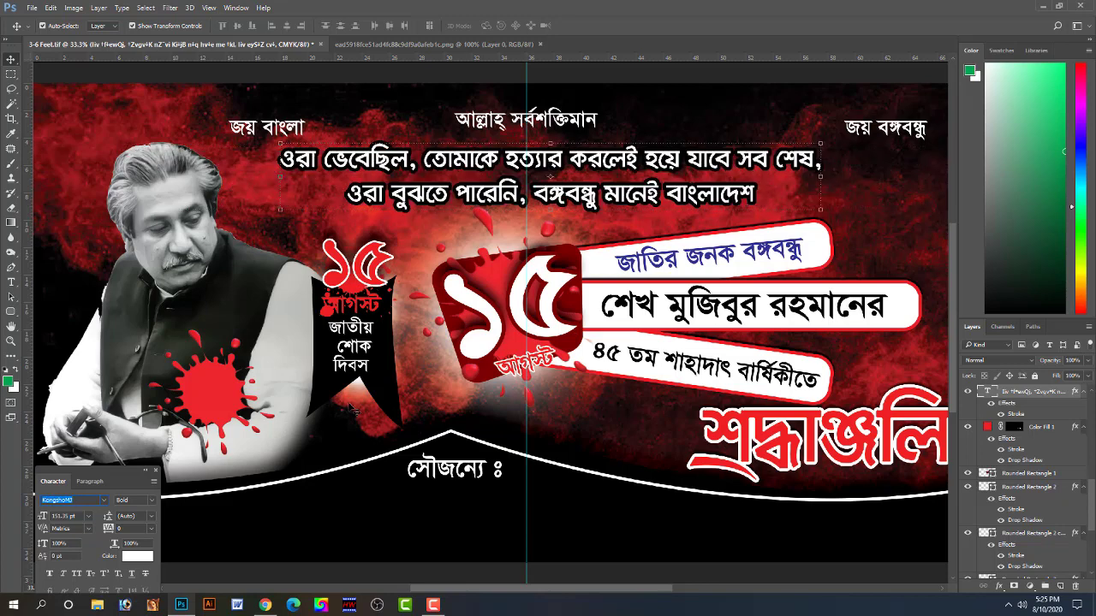
# - Try a long run of alternative fonts on the two-line white quote, from CrackMan through the fonts beginning with A
pyautogui.press('Down')
pyautogui.press('Down')
pyautogui.press('Down')
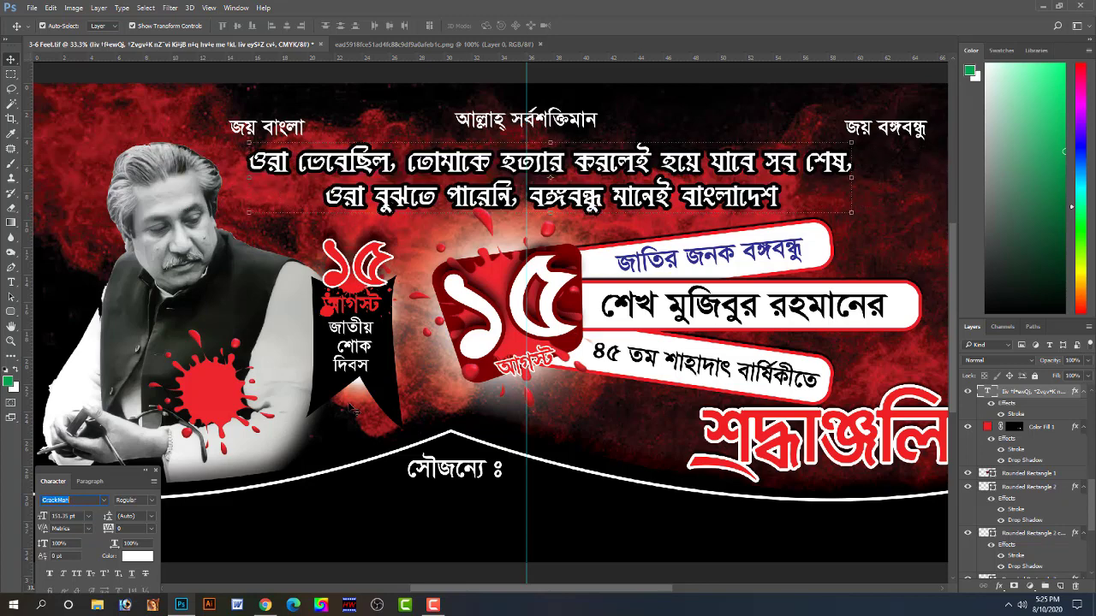
pyautogui.press('Down')
pyautogui.press('Down')
pyautogui.press('Down')
pyautogui.press('Down')
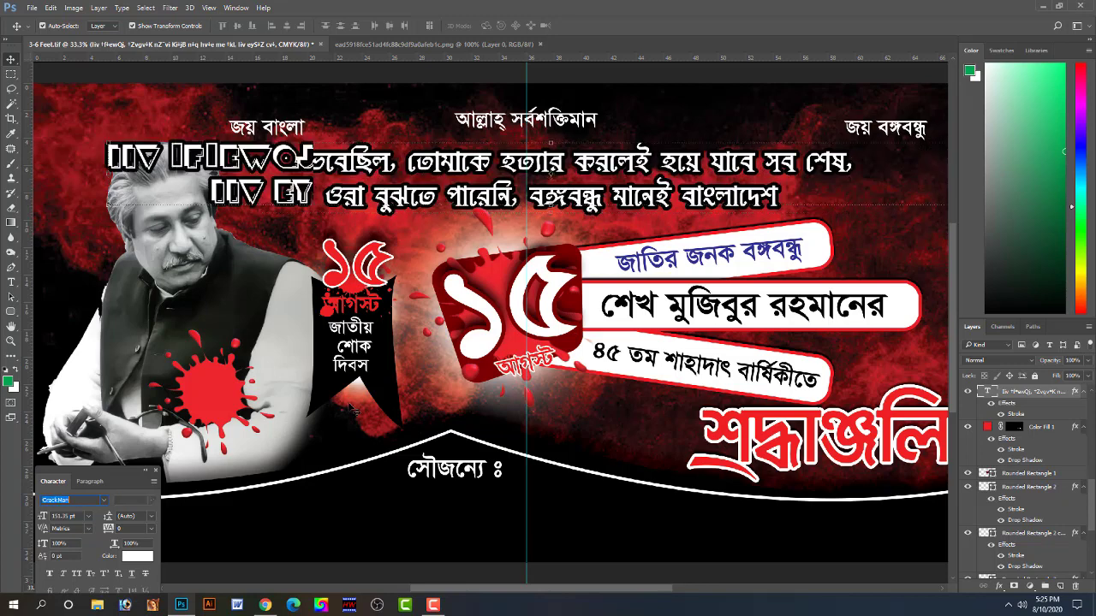
pyautogui.press('Down')
pyautogui.press('Down')
pyautogui.press('Down')
pyautogui.press('Down')
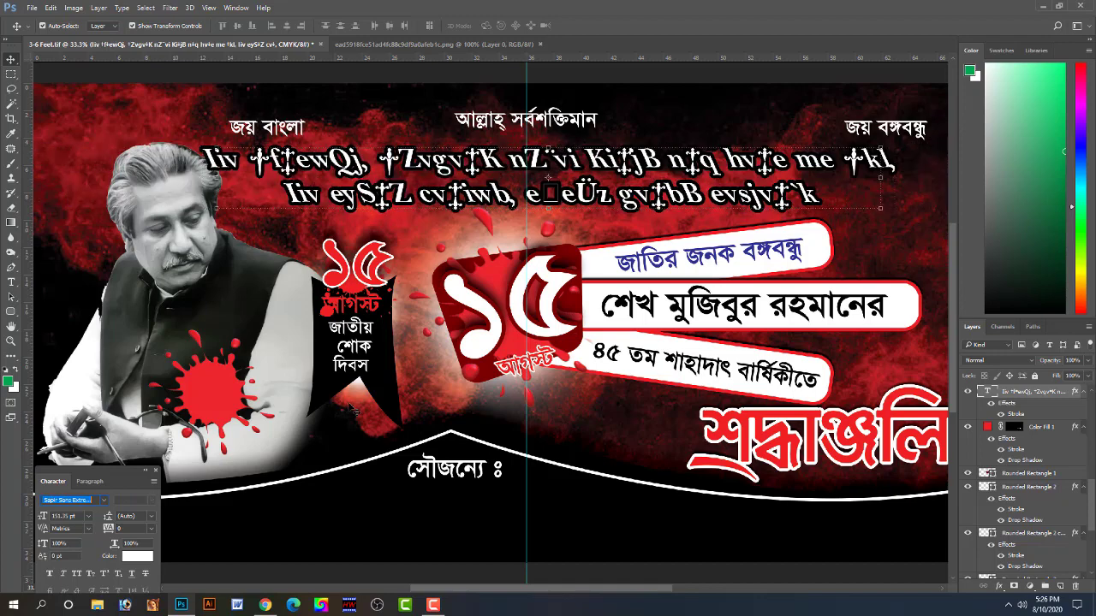
pyautogui.press('Down')
pyautogui.press('Down')
pyautogui.press('Down')
pyautogui.press('Down')
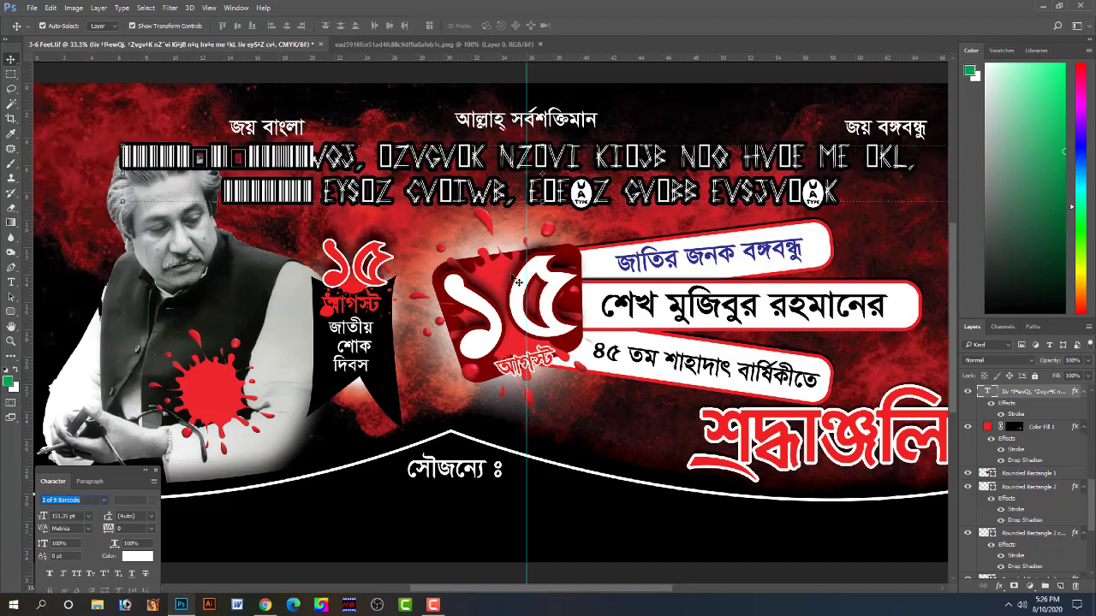
pyautogui.press('Down')
pyautogui.press('Down')
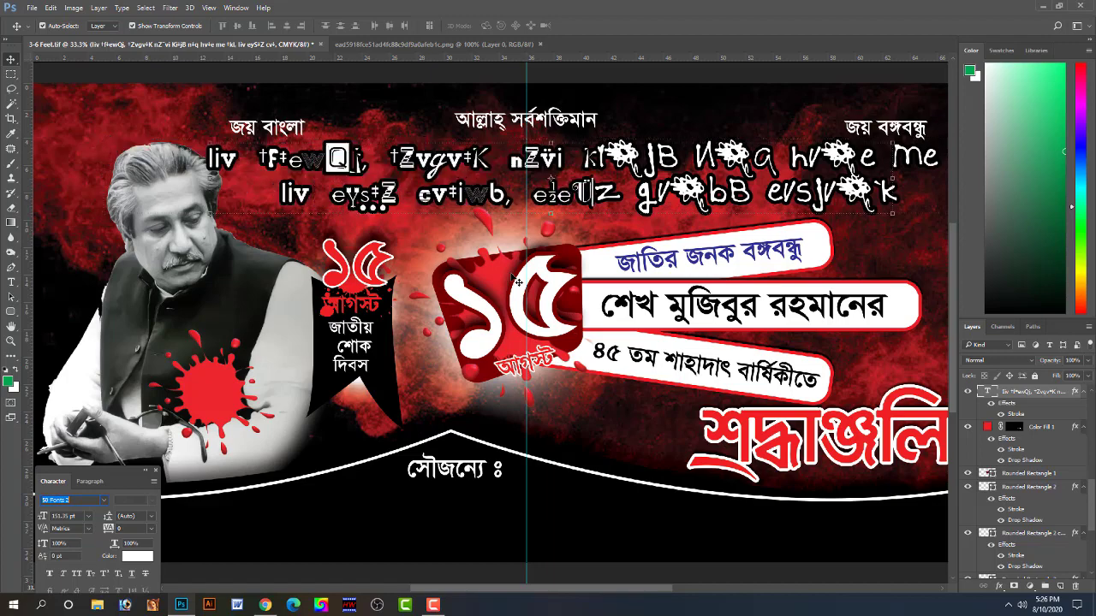
pyautogui.press('Down')
pyautogui.press('Down')
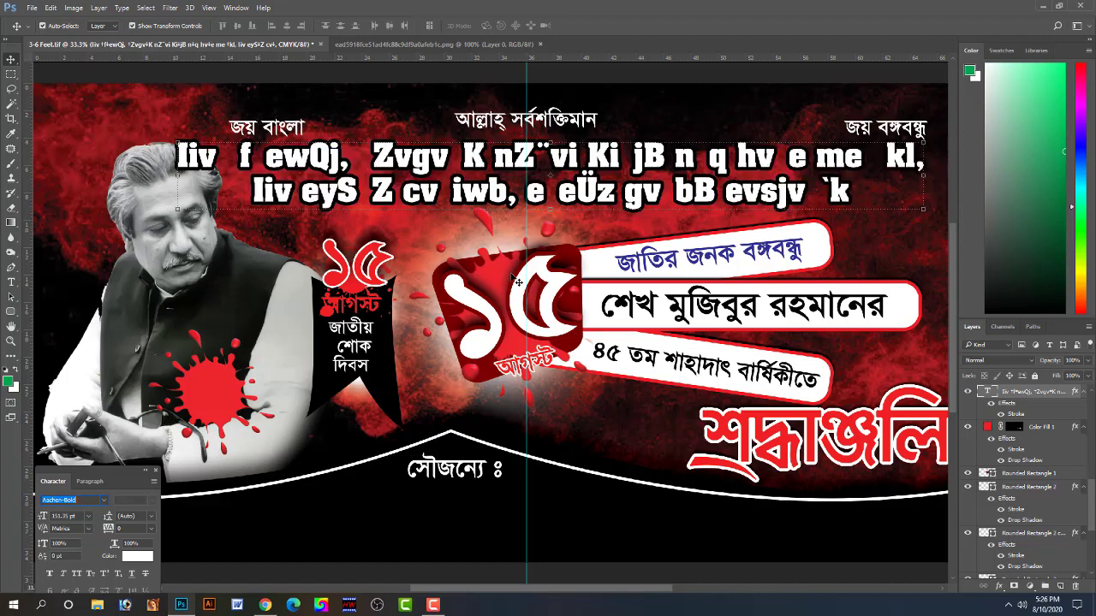
pyautogui.press('Down')
pyautogui.press('Down')
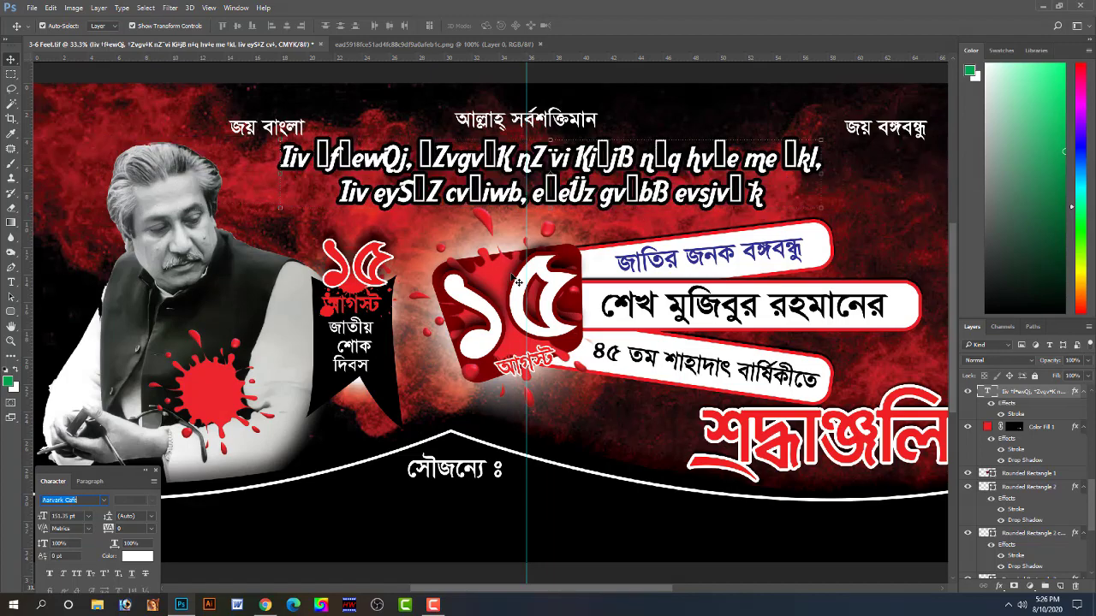
pyautogui.press('Down')
pyautogui.press('Down')
pyautogui.press('Down')
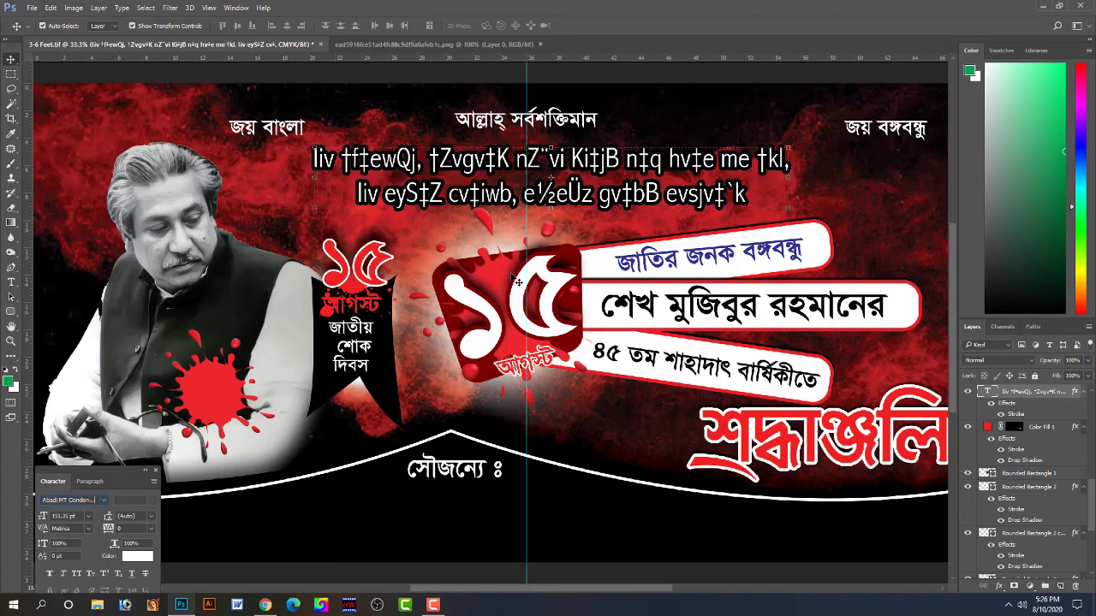
pyautogui.press('Down')
pyautogui.press('Down')
pyautogui.press('Down')
pyautogui.press('Down')
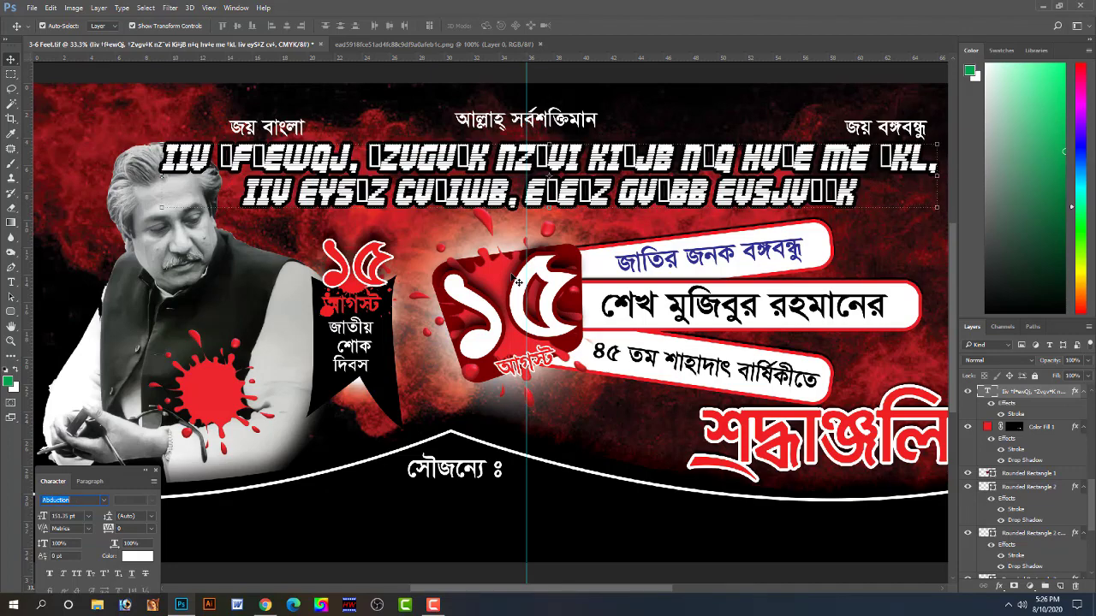
pyautogui.press('Down')
pyautogui.press('Down')
pyautogui.press('Down')
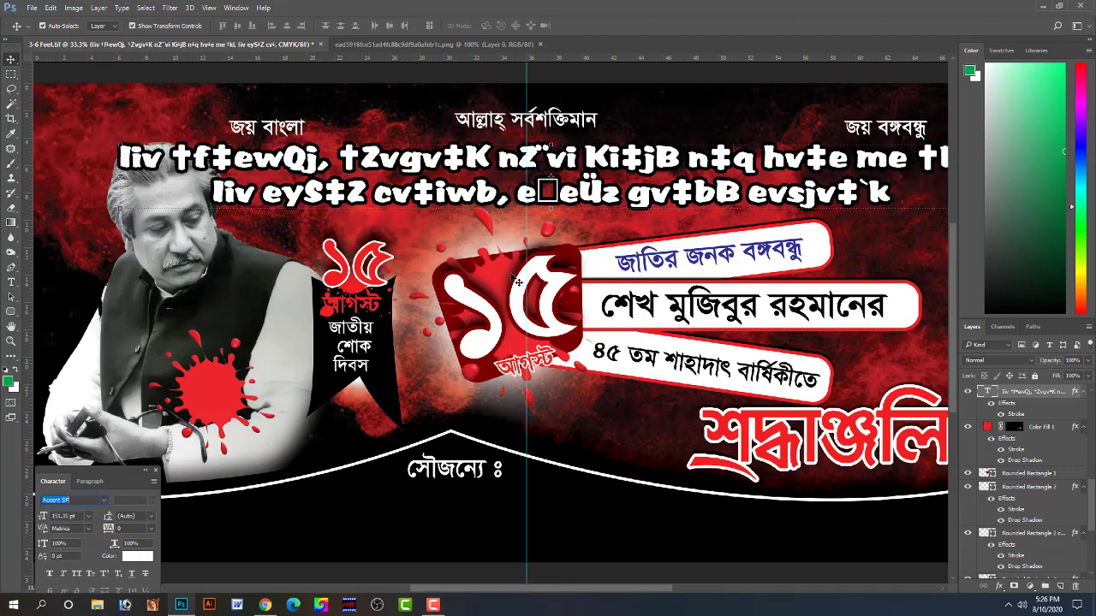
pyautogui.press('Down')
pyautogui.press('Down')
pyautogui.press('Down')
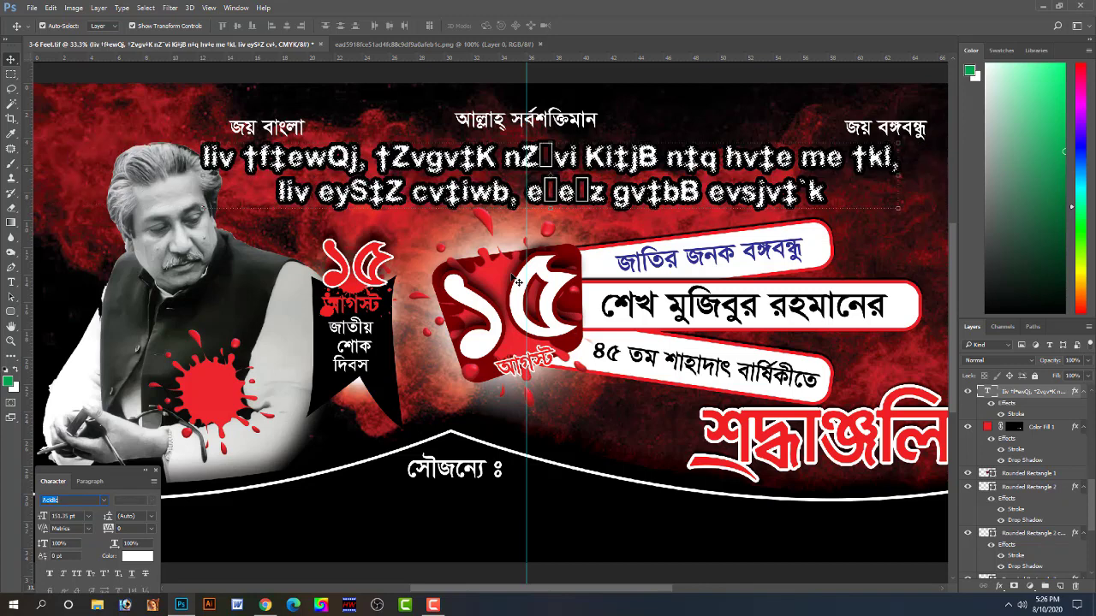
pyautogui.press('Down')
pyautogui.press('Down')
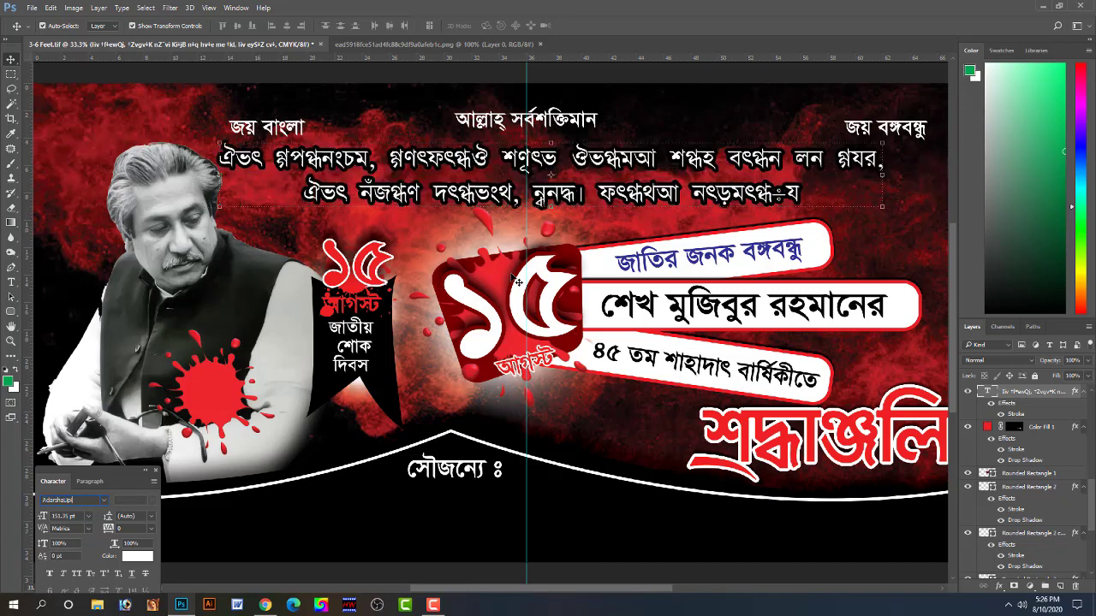
pyautogui.press('Down')
pyautogui.press('Down')
pyautogui.press('Down')
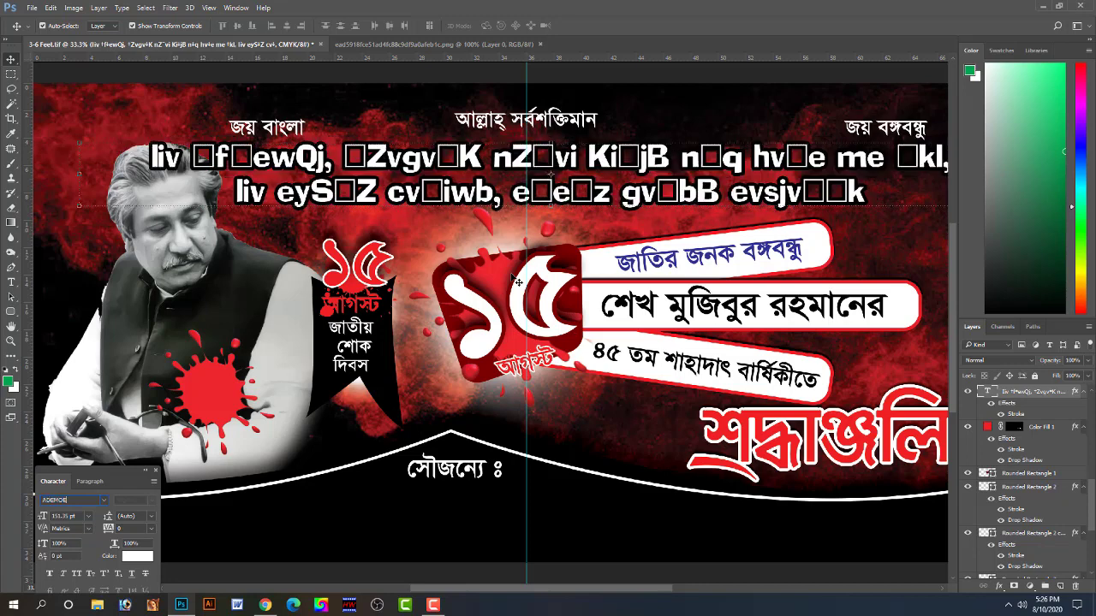
pyautogui.press('Down')
pyautogui.press('Down')
pyautogui.press('Down')
pyautogui.press('Down')
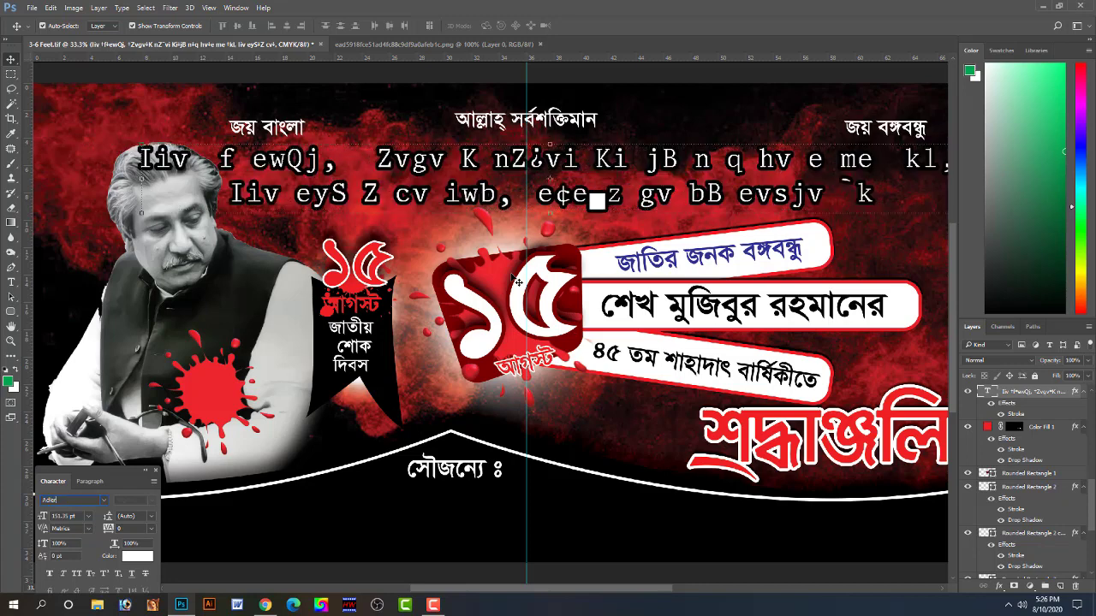
pyautogui.press('Down')
pyautogui.press('Down')
pyautogui.press('Down')
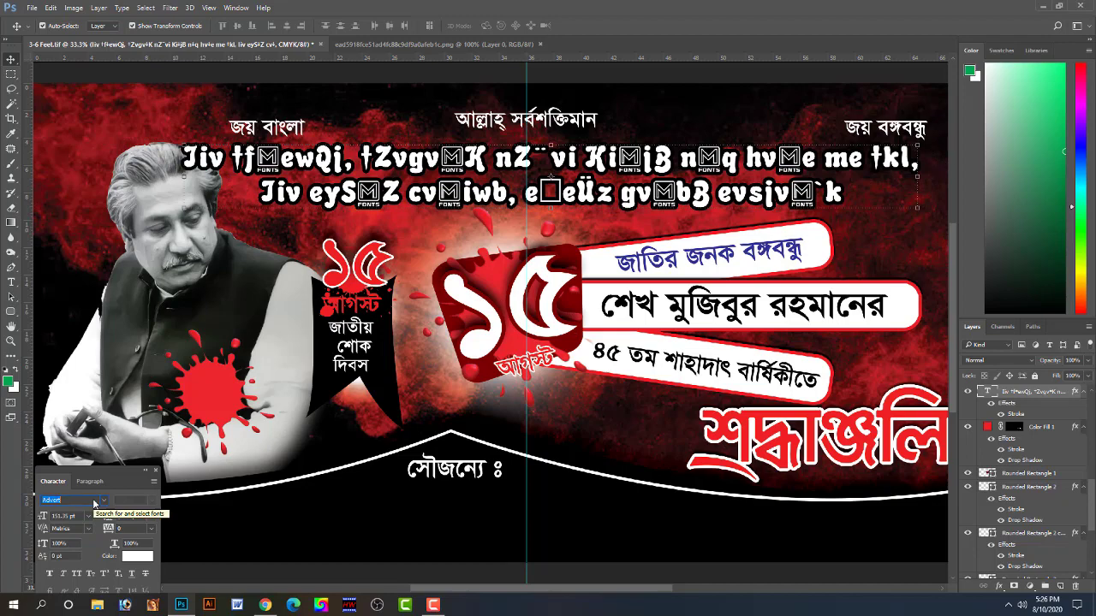
# - Filter the font choices by "cnm", clear the filter and browse the full font list for the quote
pyautogui.write('cnm')
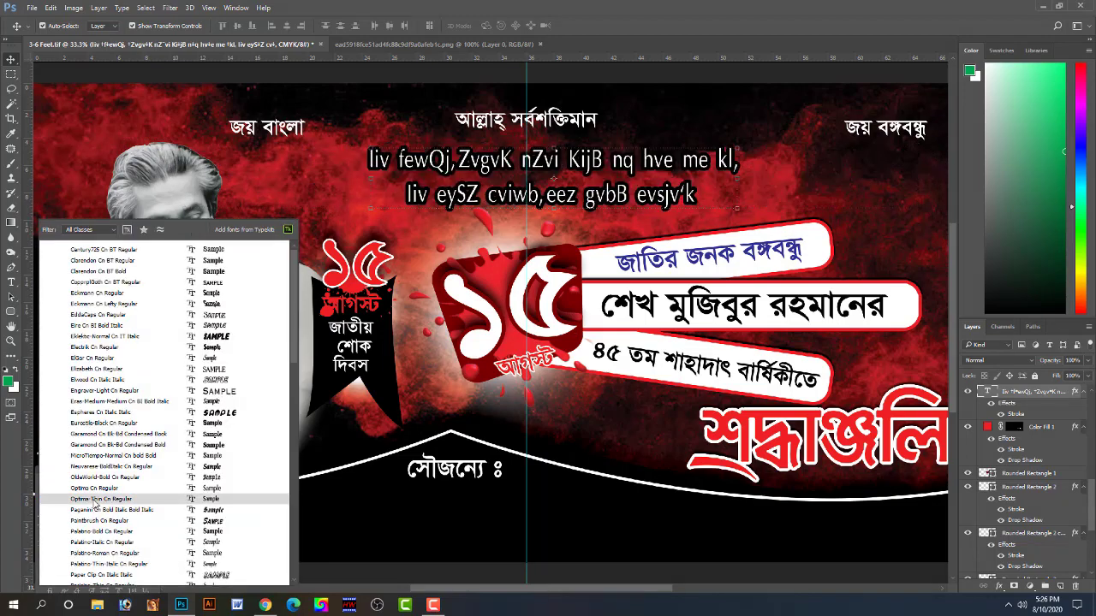
pyautogui.press('BackSpace')
pyautogui.press('BackSpace')
pyautogui.press('BackSpace')
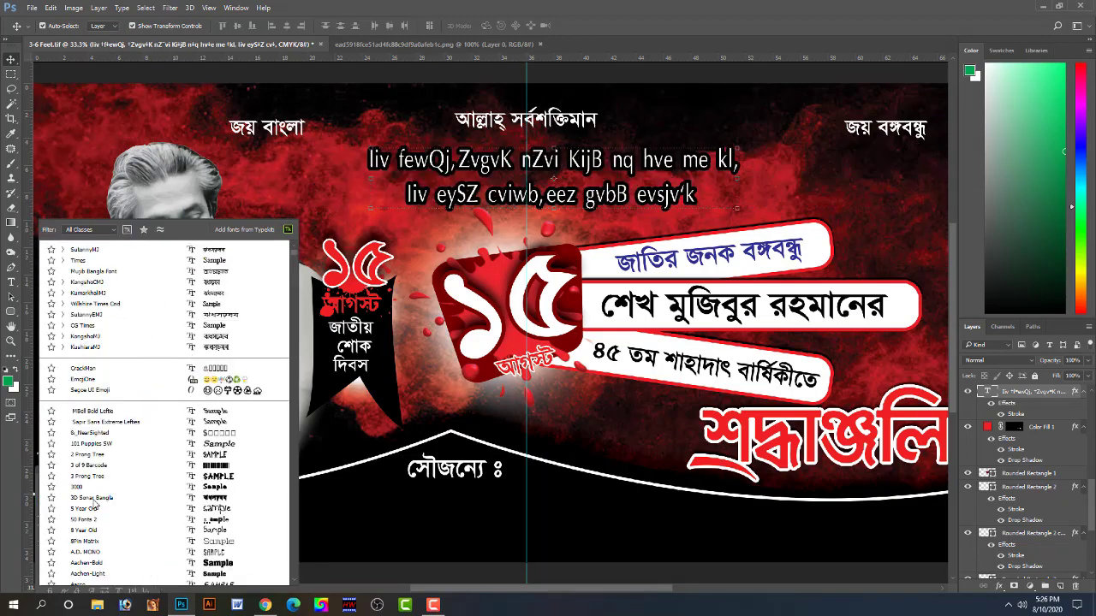
pyautogui.scroll(-10, 128, 471)
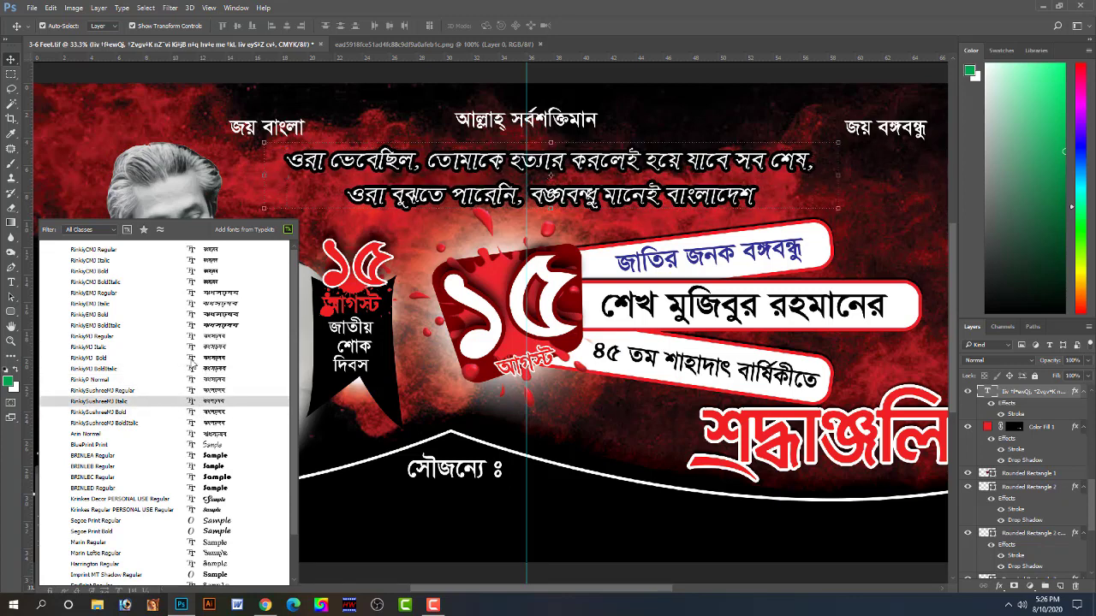
# - Preview fonts matching "pri" on the two-line quote and set its font to KongshoMJ Bold
pyautogui.click(178, 501)
pyautogui.write('pri')
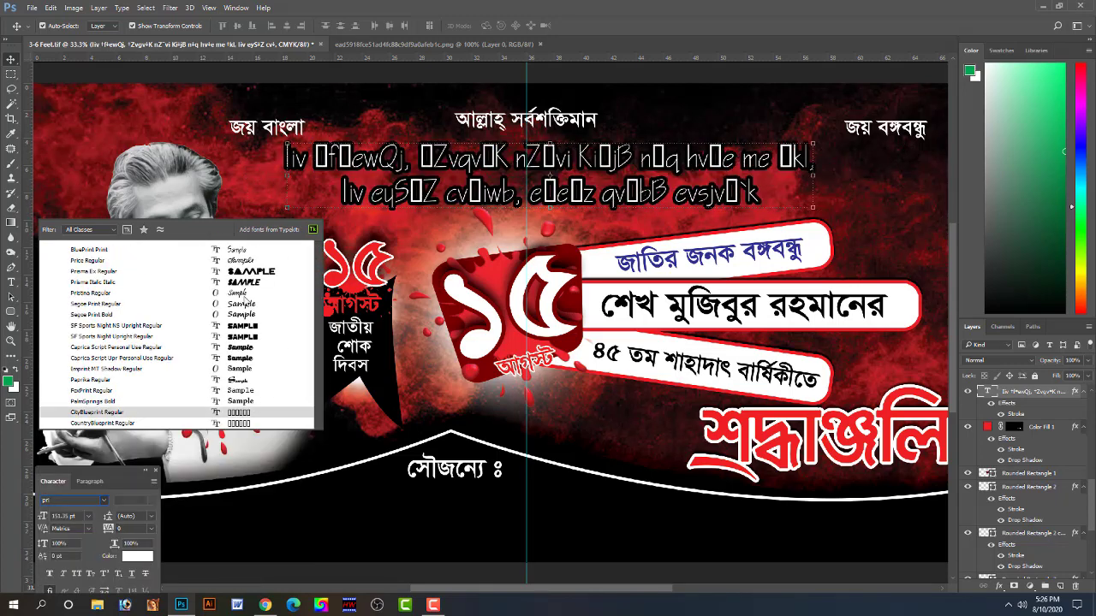
pyautogui.press('Up')
pyautogui.press('Up')
pyautogui.press('Up')
pyautogui.press('Up')
pyautogui.press('Up')
pyautogui.press('Up')
pyautogui.press('Up')
pyautogui.press('Up')
pyautogui.press('Up')
pyautogui.press('Up')
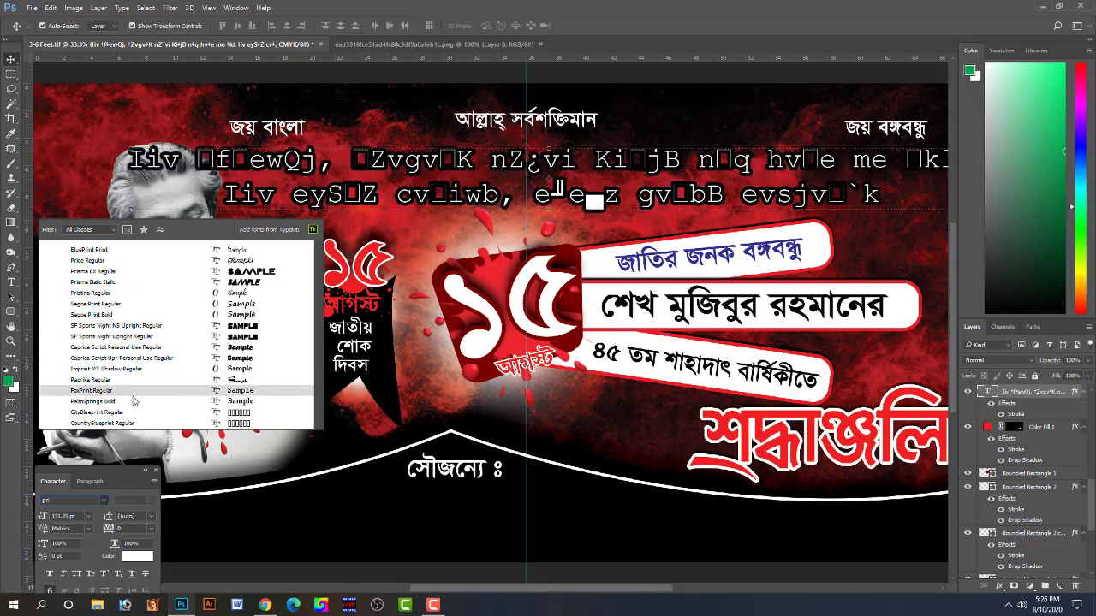
pyautogui.click(132, 397)
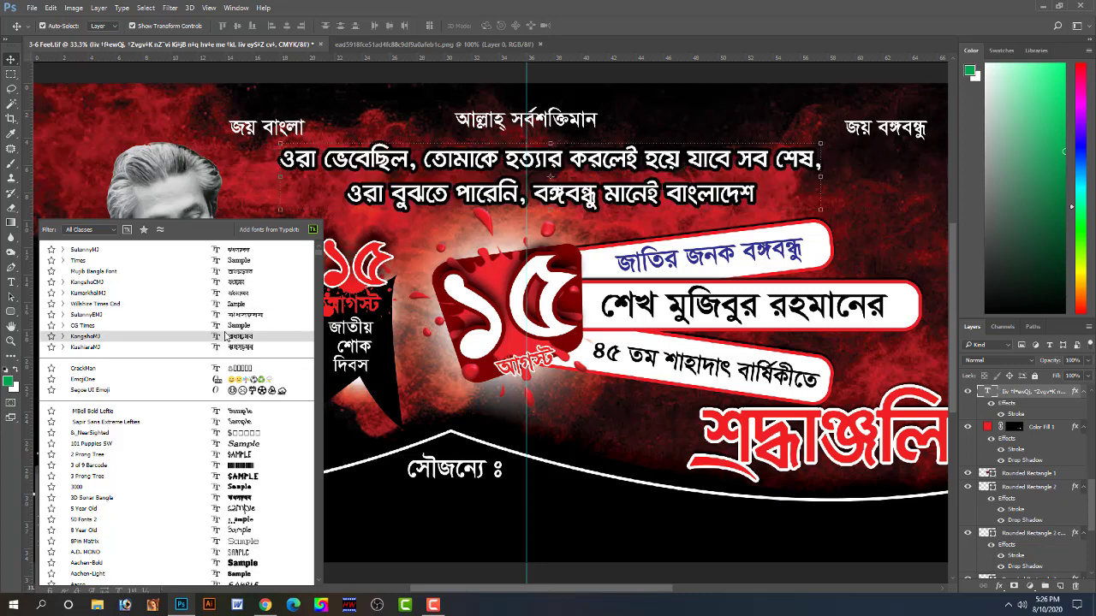
pyautogui.click(225, 338)
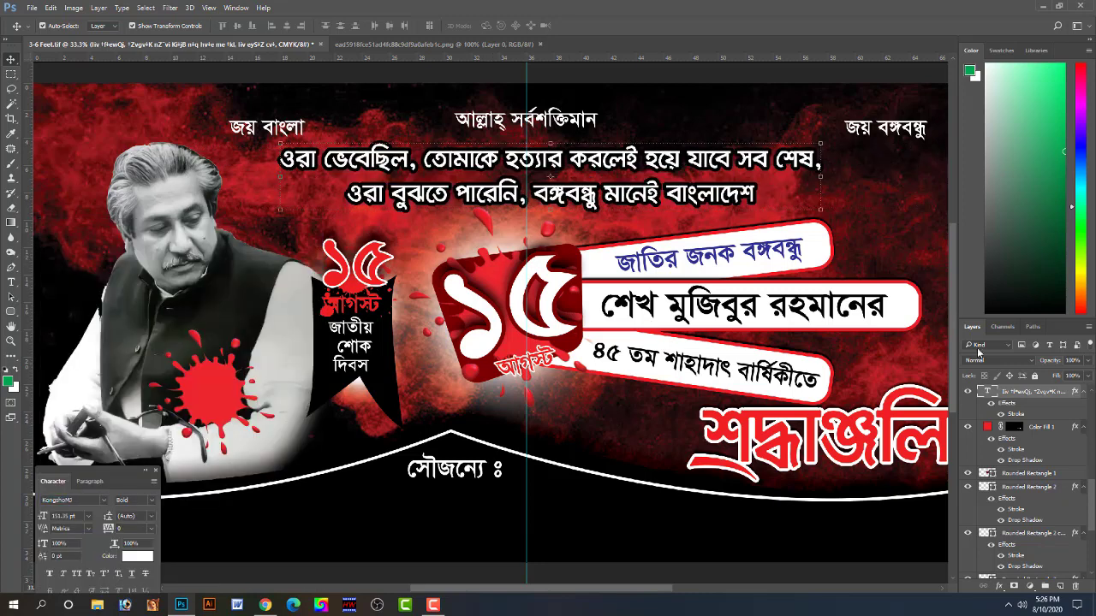
# - Thin the quote's black stroke to 8 px and add a drop shadow with 22 px distance and about 28% spread
pyautogui.doubleClick(837, 349)
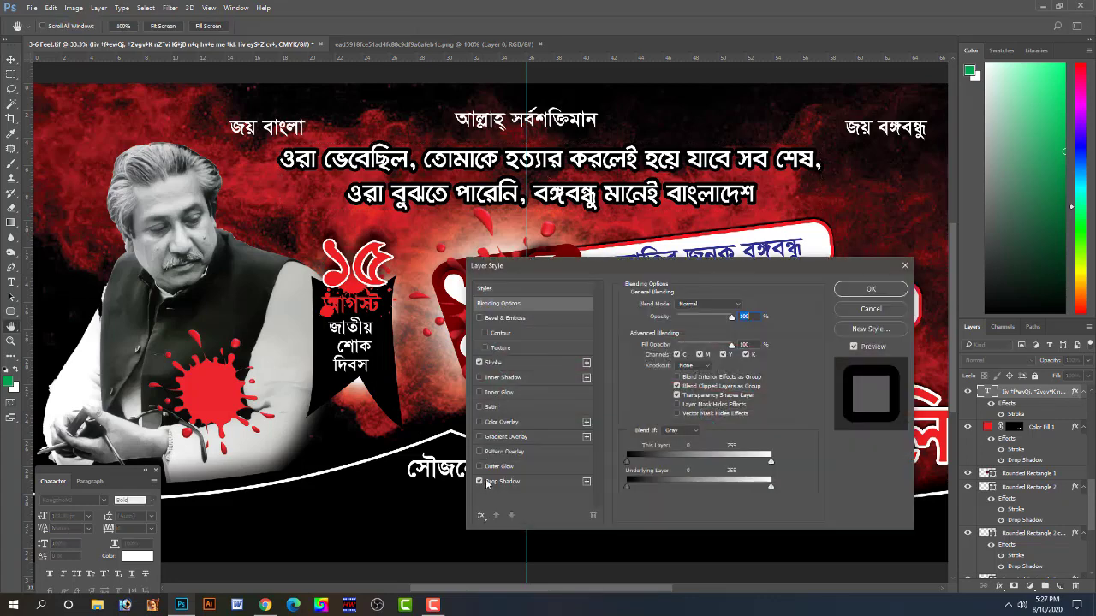
pyautogui.click(488, 482)
pyautogui.click(531, 365)
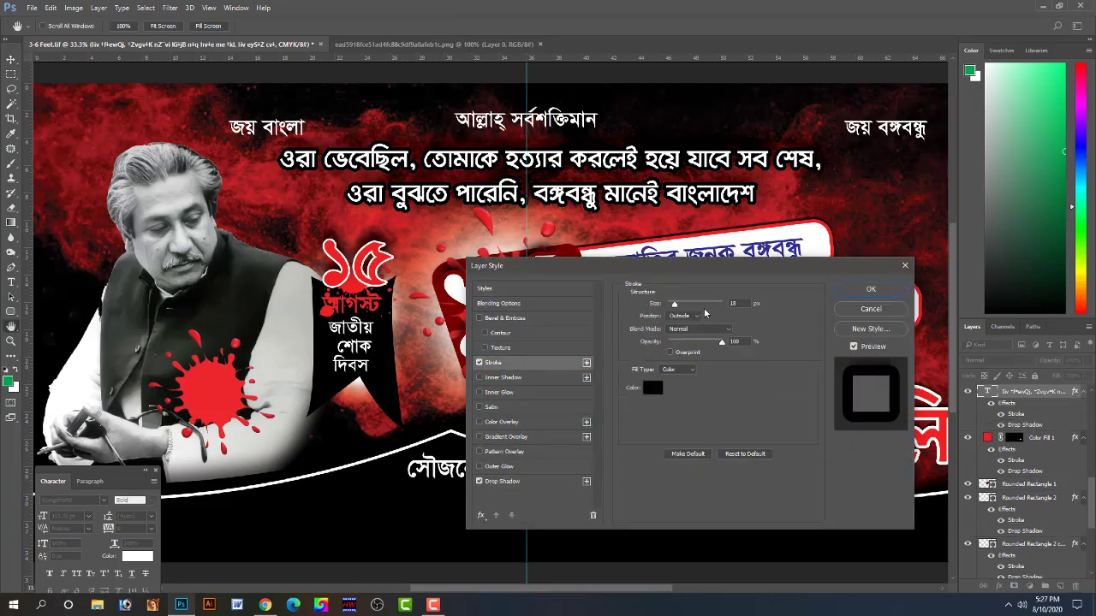
pyautogui.moveTo(675, 306); pyautogui.dragTo(672, 306)
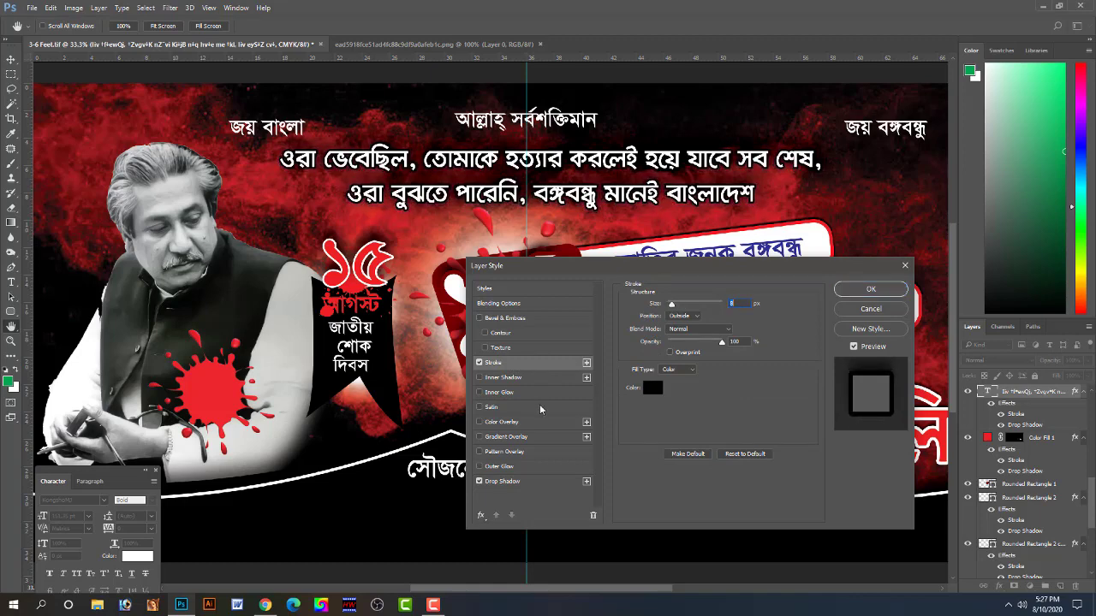
pyautogui.click(539, 484)
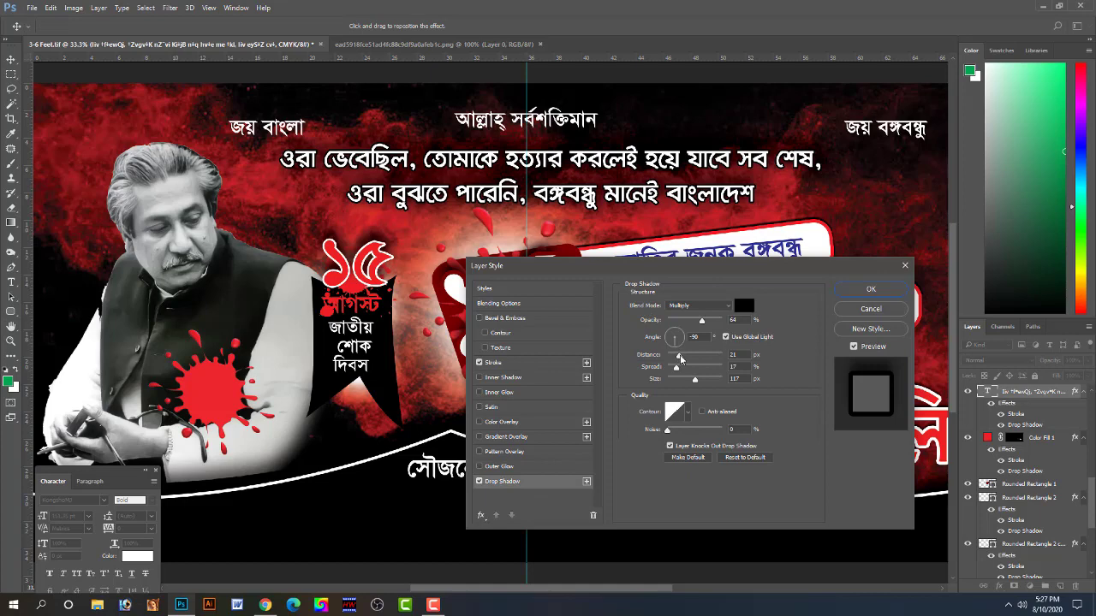
pyautogui.moveTo(679, 358); pyautogui.dragTo(683, 372)
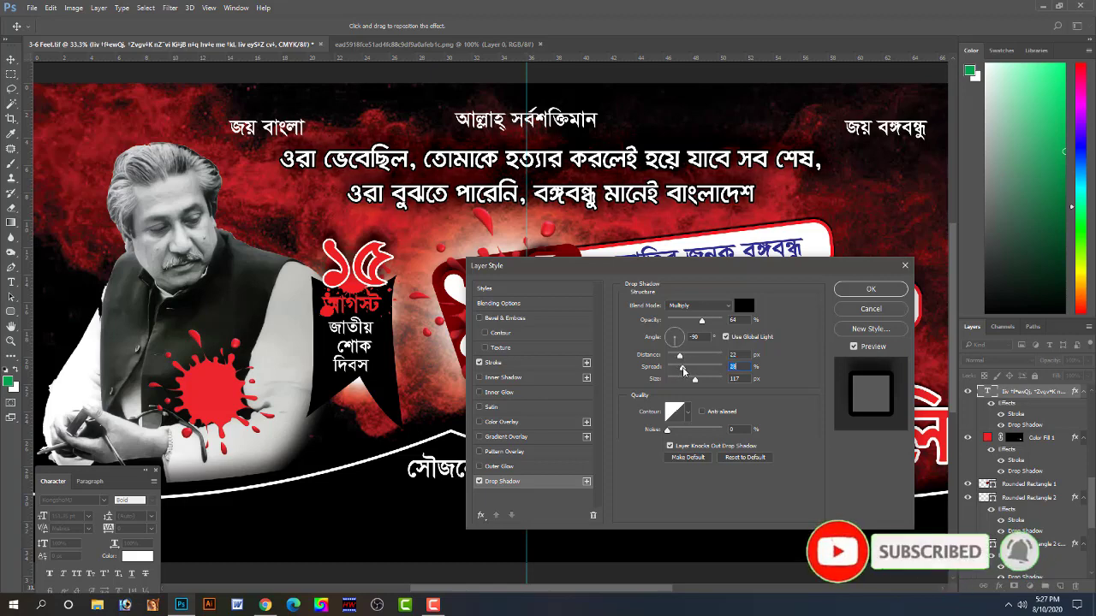
pyautogui.press('Return')
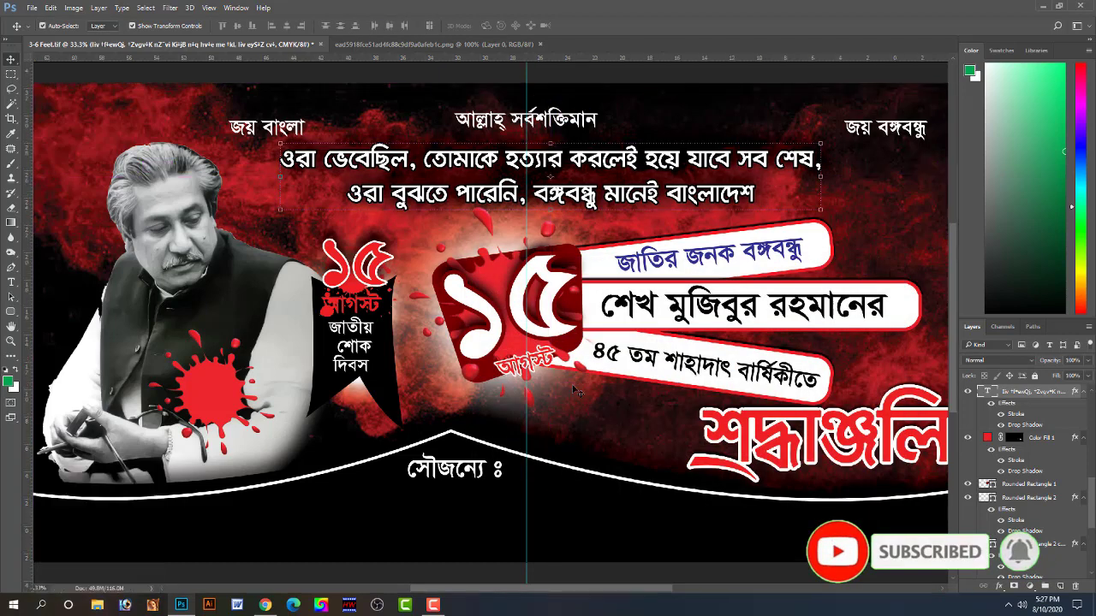
# - Clear the panels, guides and layer selection from the full banner view, and save the file
pyautogui.press('Tab')
pyautogui.hotkey('ctrl', '0')
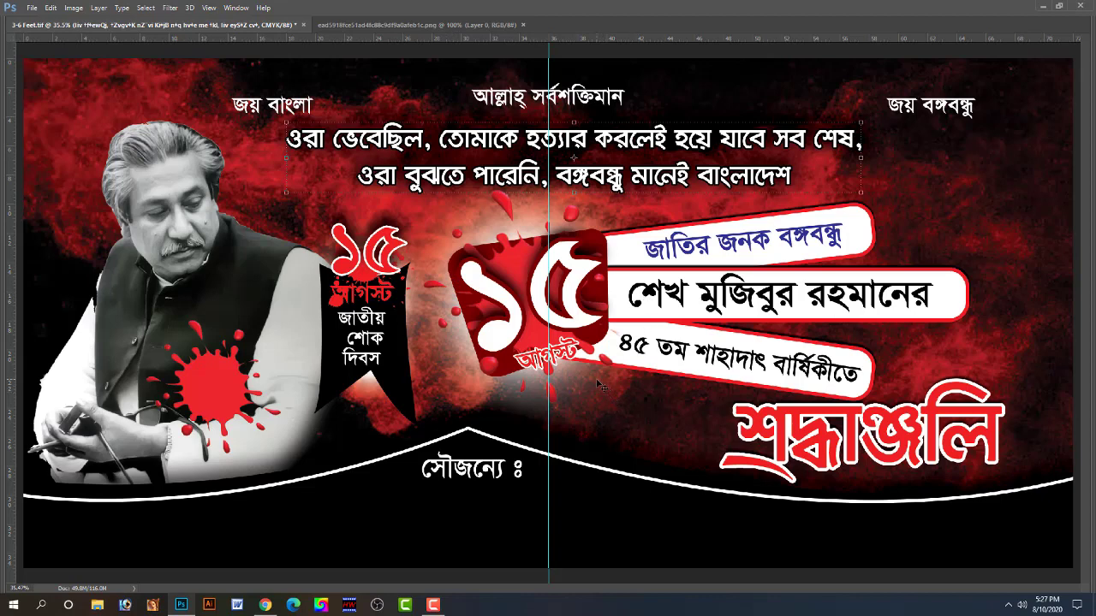
pyautogui.hotkey('ctrl', ';')
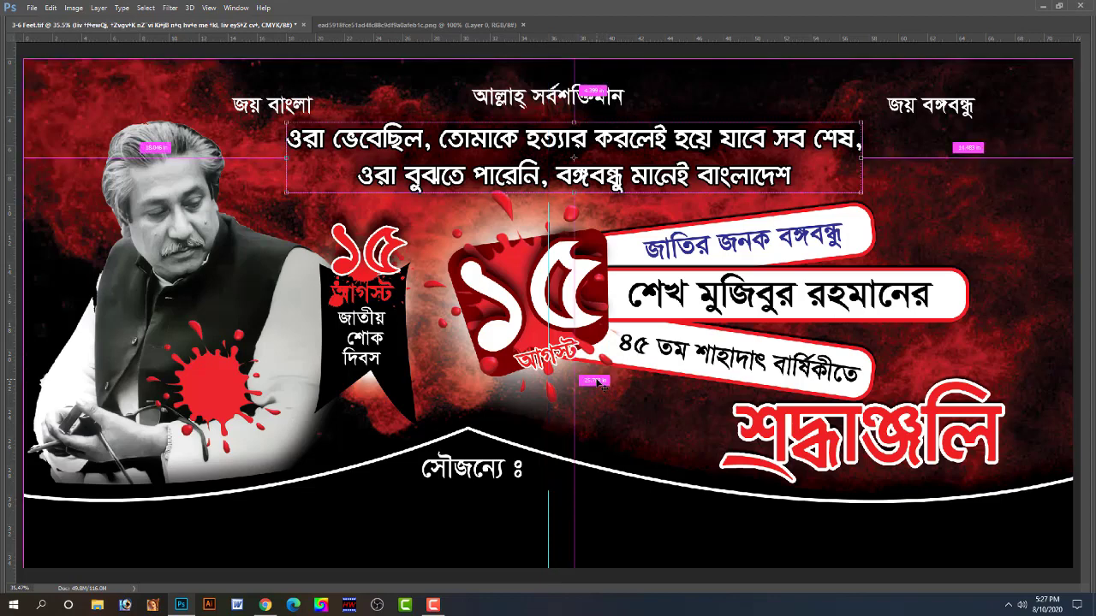
pyautogui.click(967, 53)
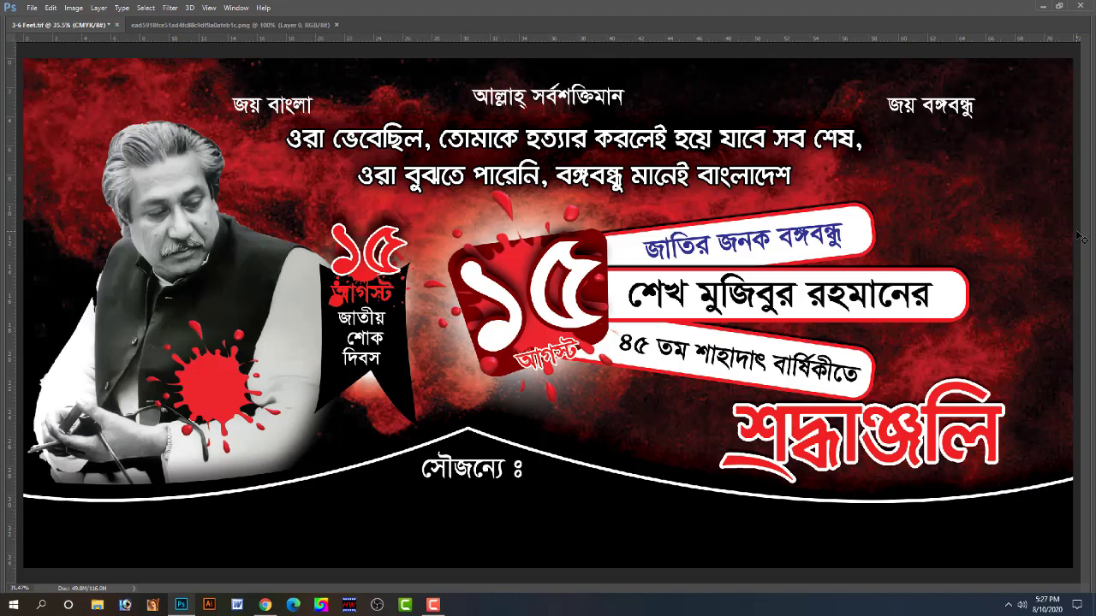
pyautogui.hotkey('ctrl', 's')
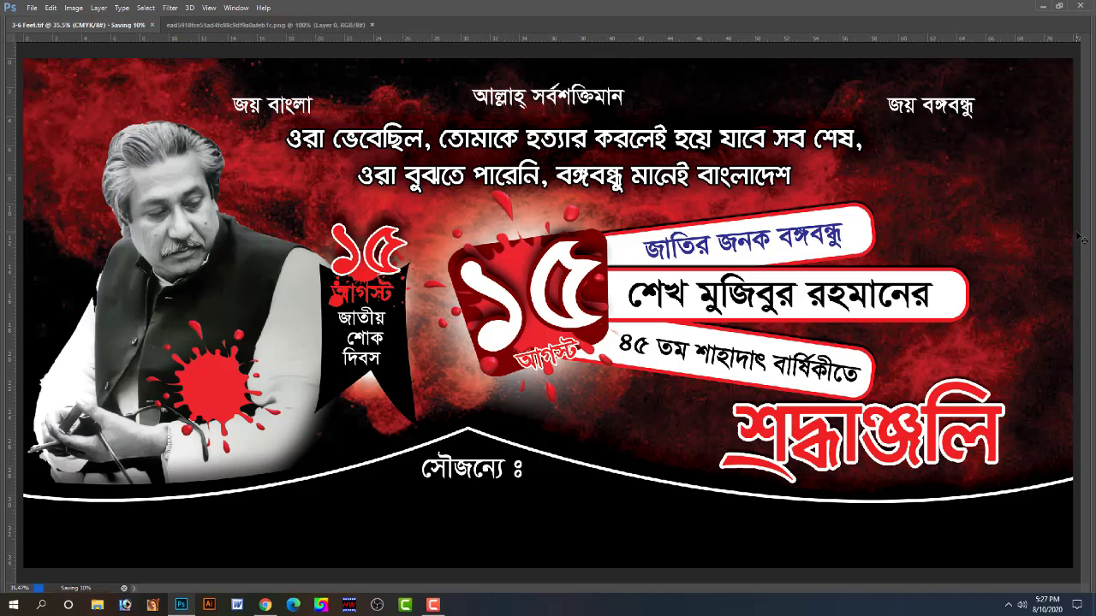